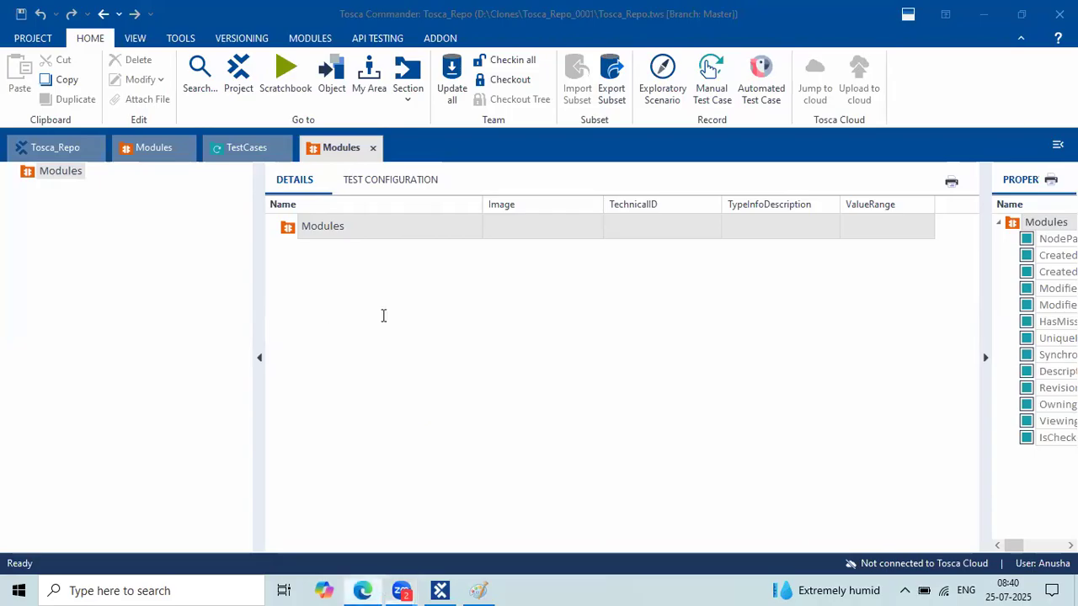
Review the Module, Test case, Execution diagram in the browser course notes.
key("super+d")
key("alt+Tab")
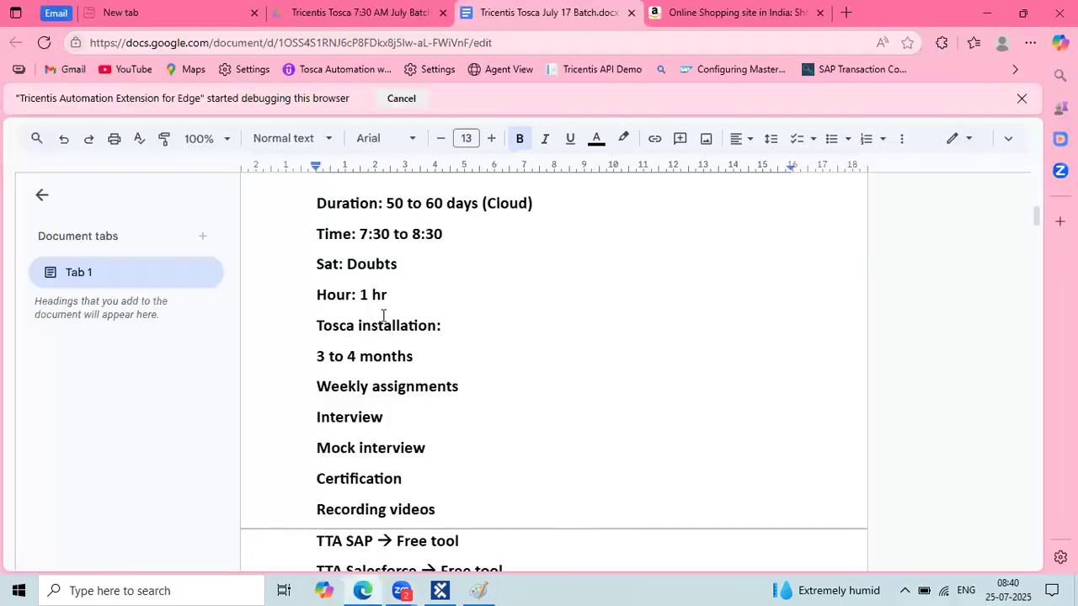
scroll(383, 316, "down", 3)
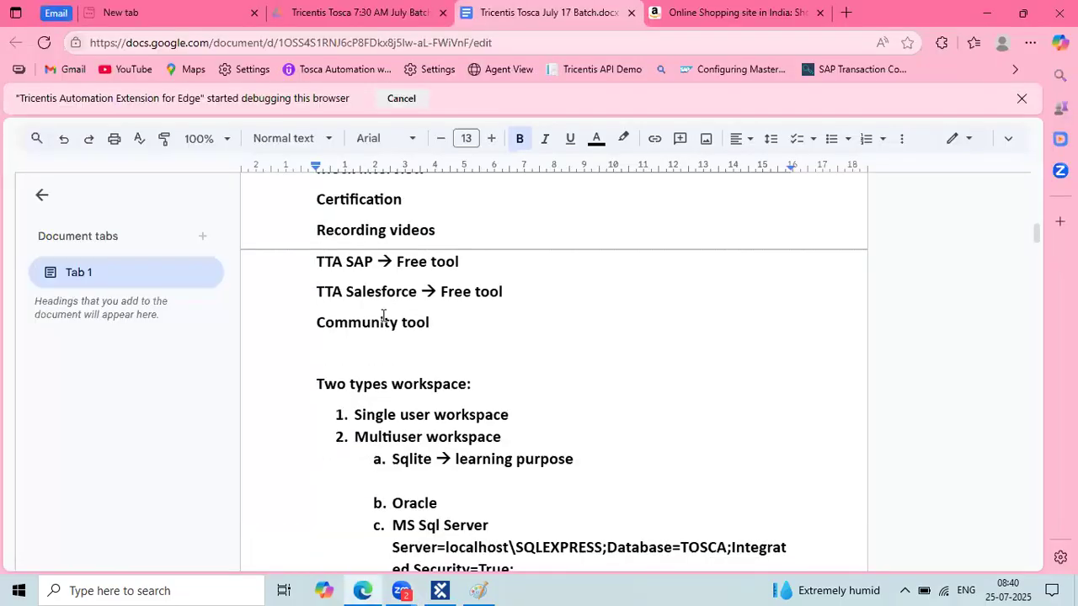
scroll(383, 316, "down", 5)
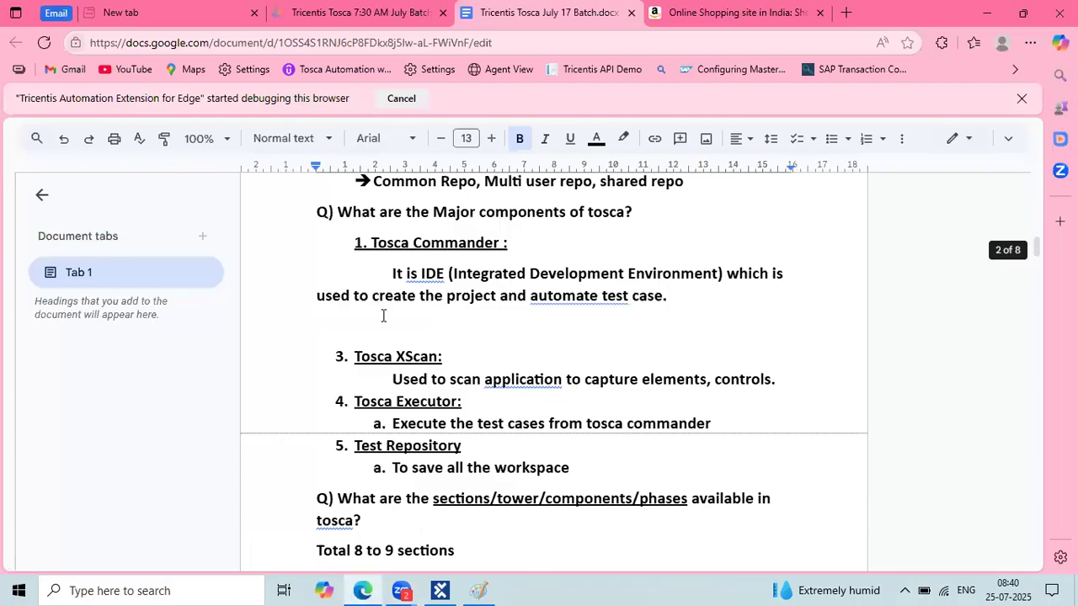
scroll(383, 315, "down", 10)
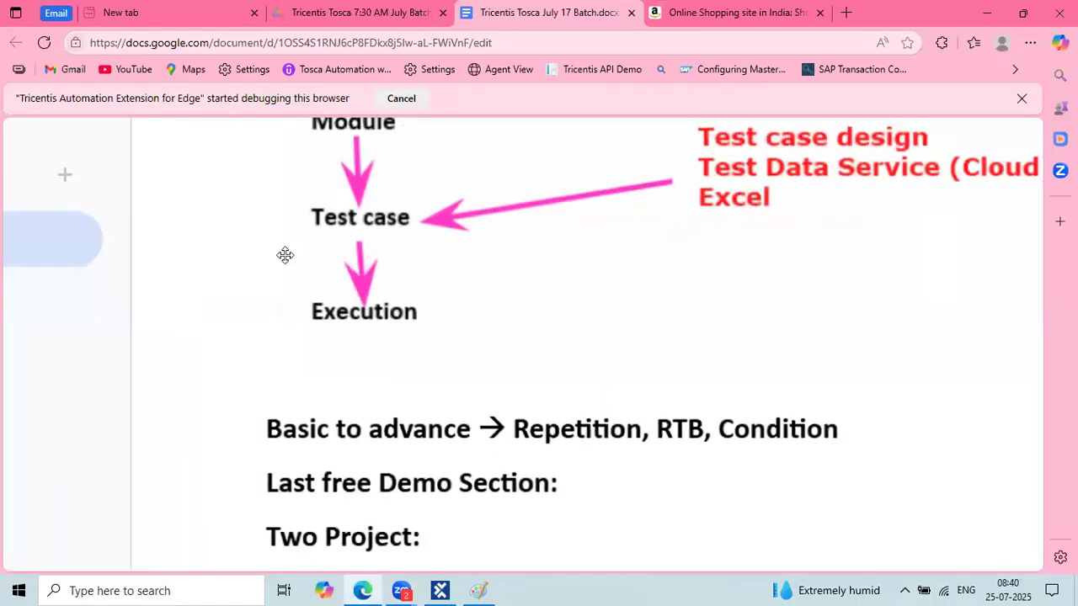
scroll(283, 253, "up", 1)
scroll(452, 305, "up", 2)
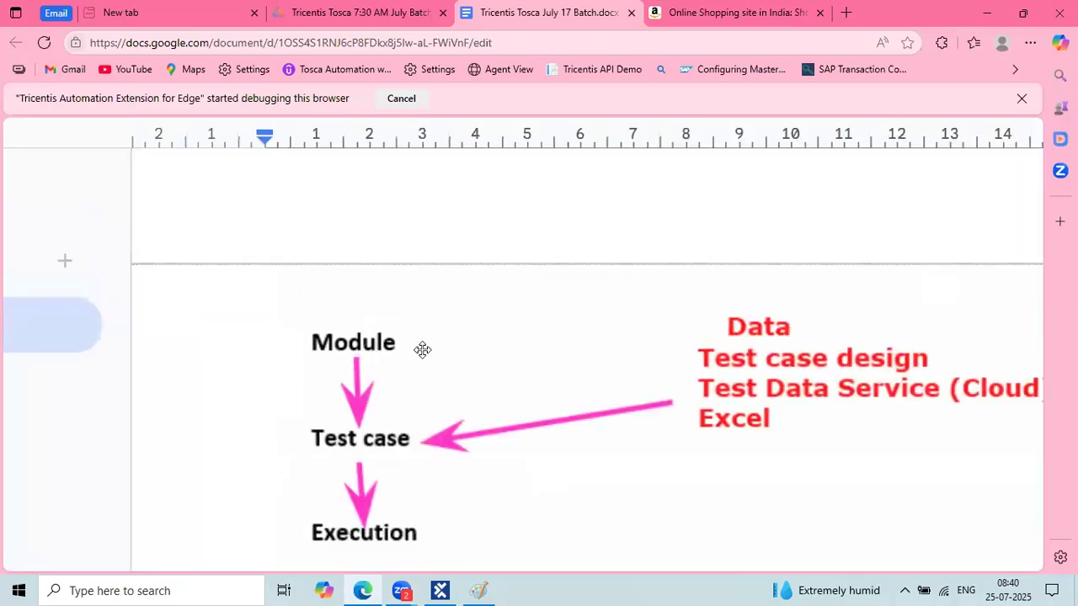
left_click(421, 349)
scroll(278, 303, "down", 1)
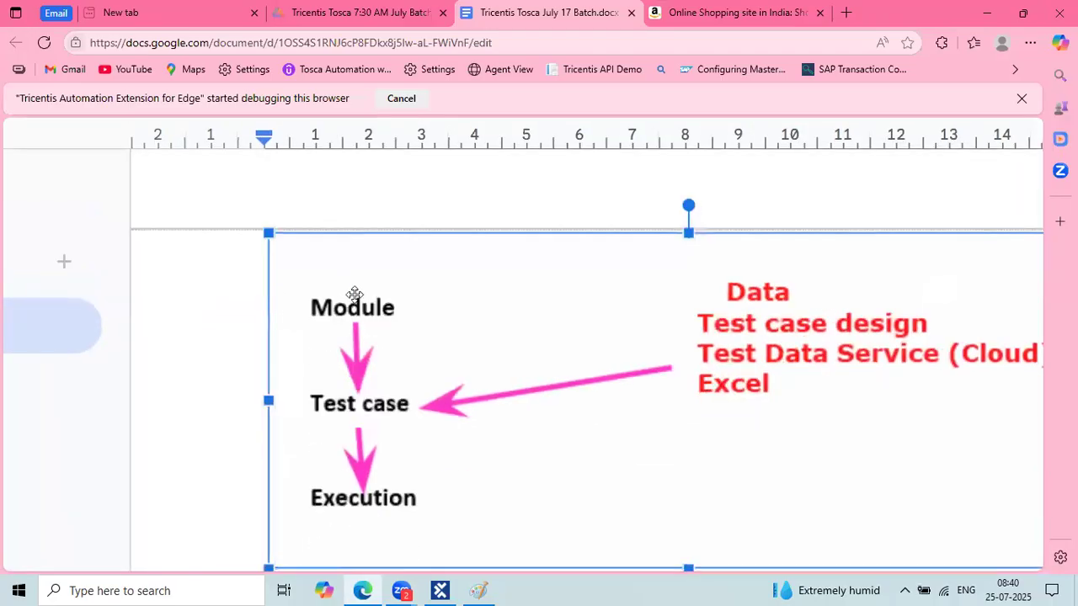
scroll(354, 294, "down", 1)
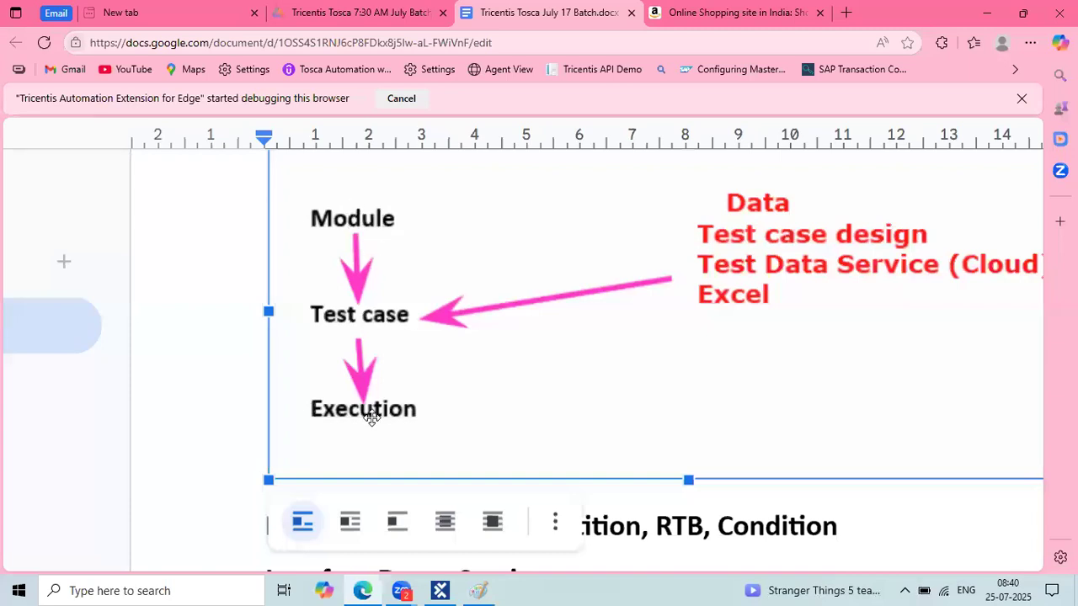
left_click(440, 590)
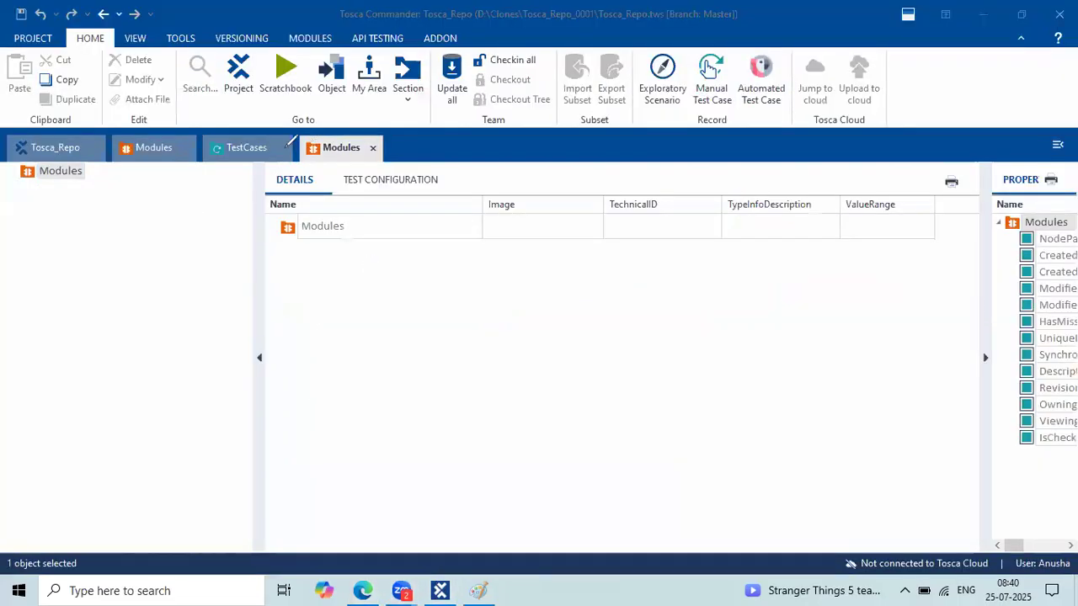
Mark the TestCases and Modules sections with red arrows and a cross, then clear them.
left_click_drag(309, 96, 248, 140)
mouse_move(355, 140)
left_mouse_down()
mouse_move(341, 137)
mouse_move(355, 139)
mouse_move(367, 113)
left_mouse_up()
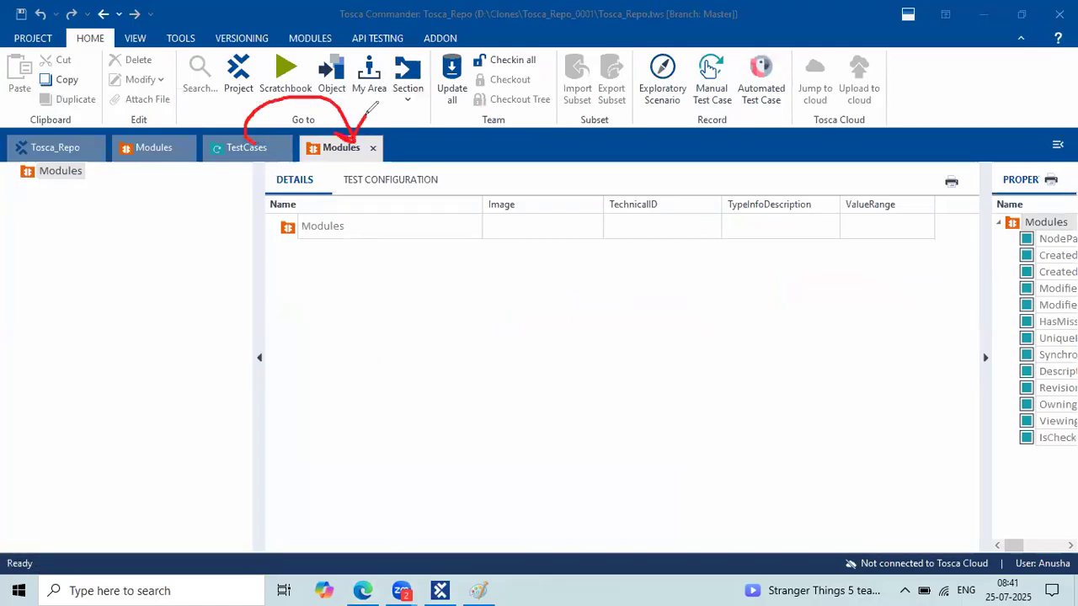
mouse_move(359, 167)
left_mouse_down()
mouse_move(374, 181)
mouse_move(361, 180)
left_mouse_up()
key("Escape")
Show the TestCases section with a narrower left tree pane.
left_click(251, 151)
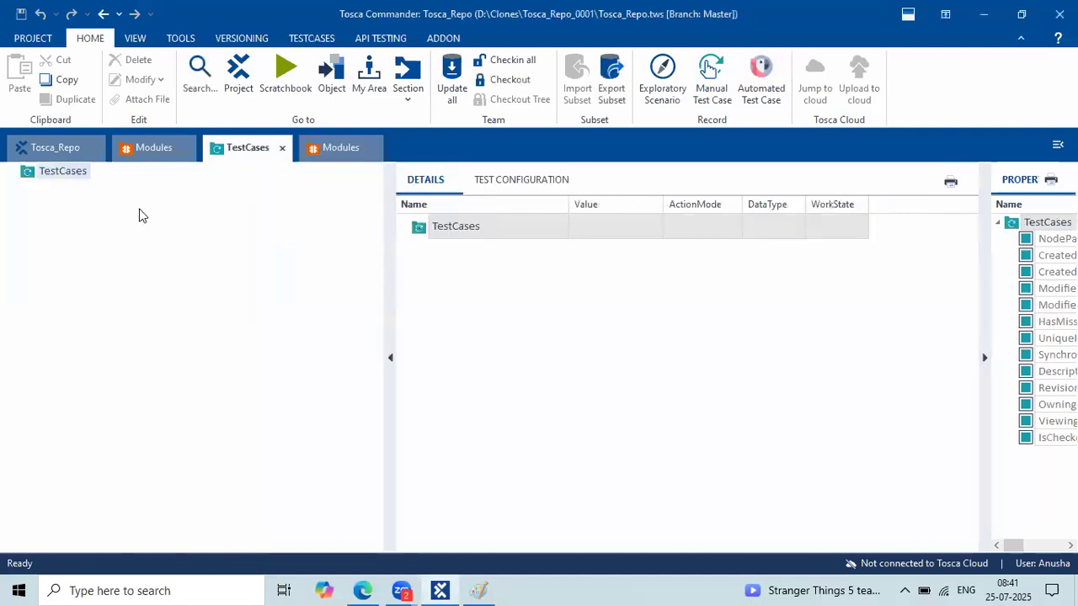
left_click_drag(385, 315, 276, 306)
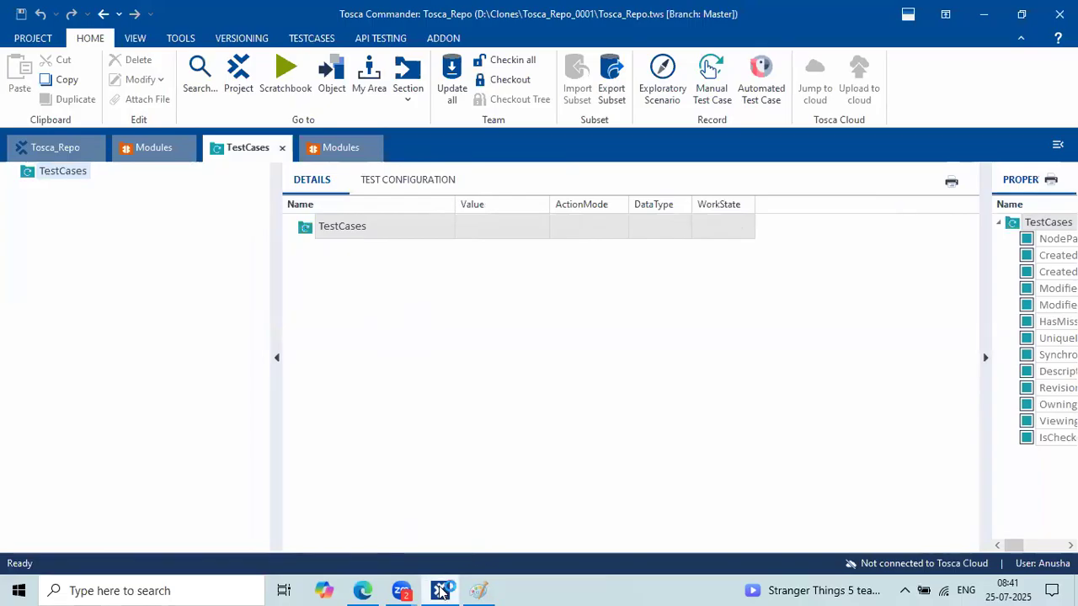
left_click(203, 590)
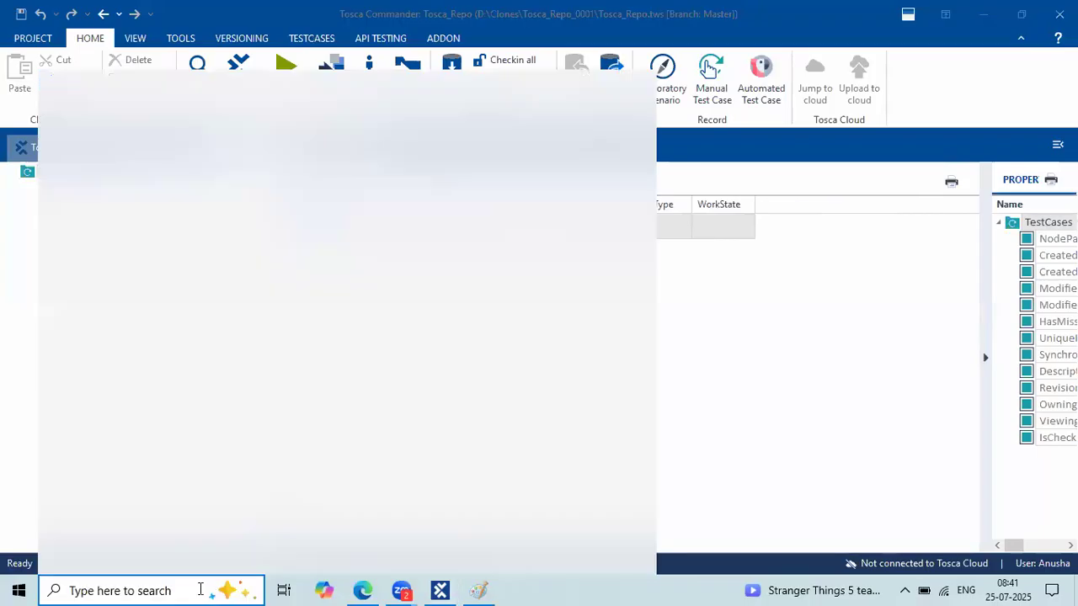
Search for Word and open the recent 'tosca DEMO' document at its first step.
type("wo")
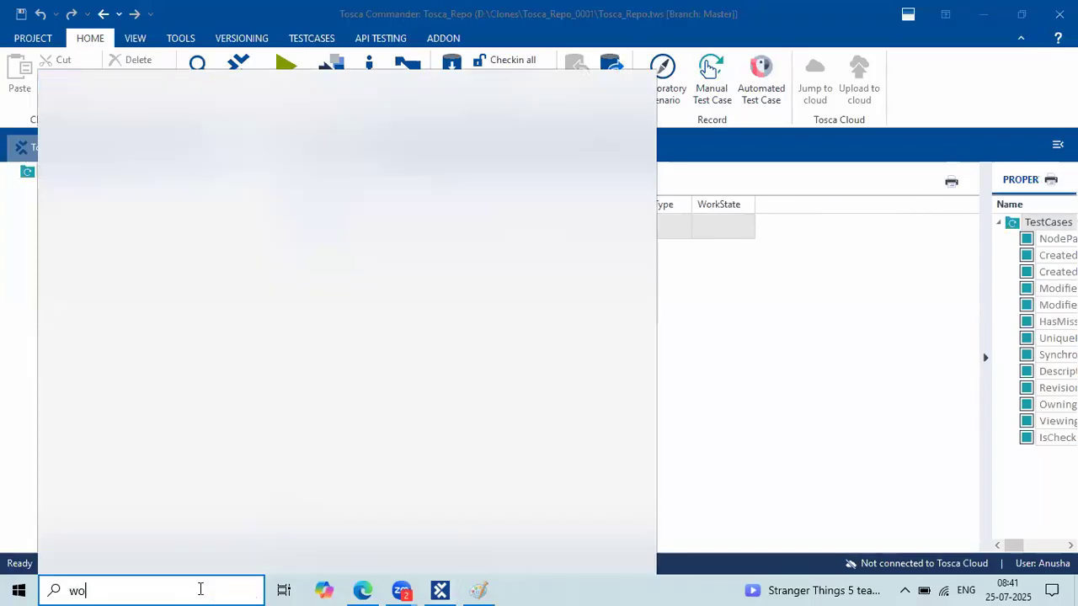
type("rd")
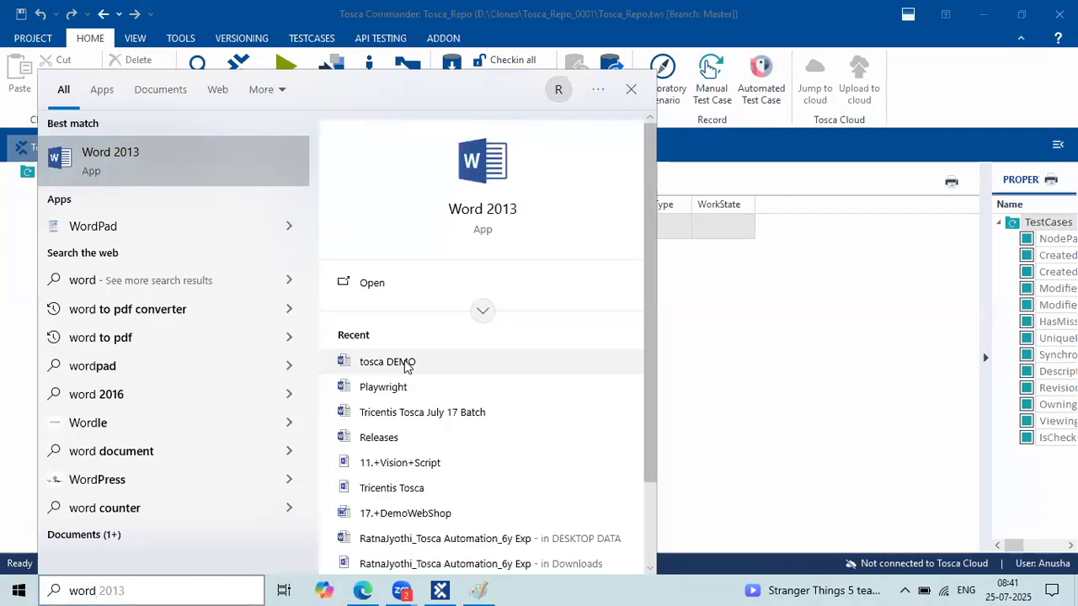
left_click(405, 363)
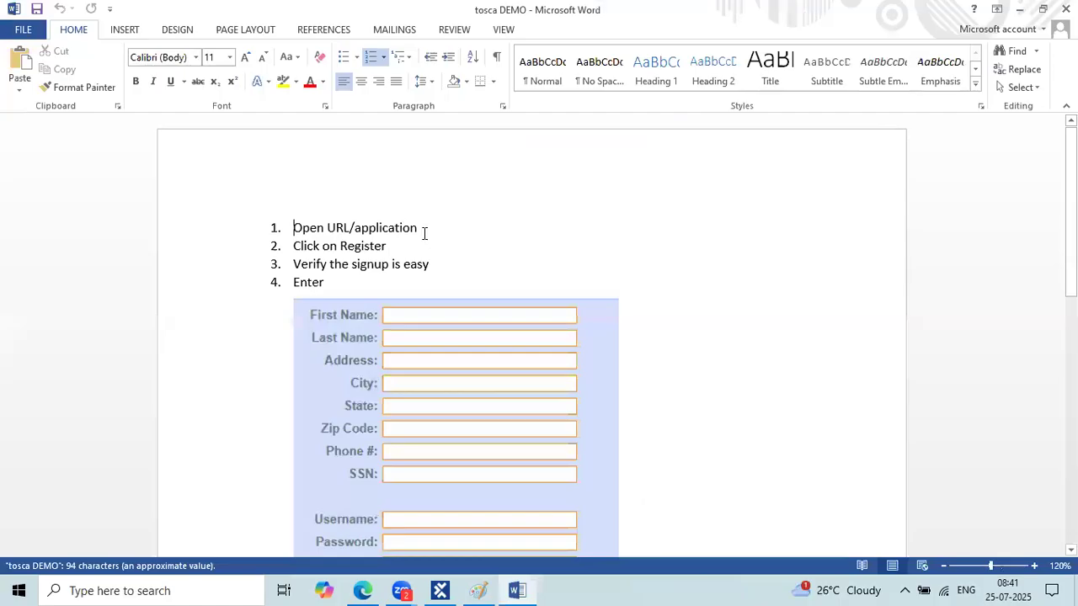
left_click(424, 233)
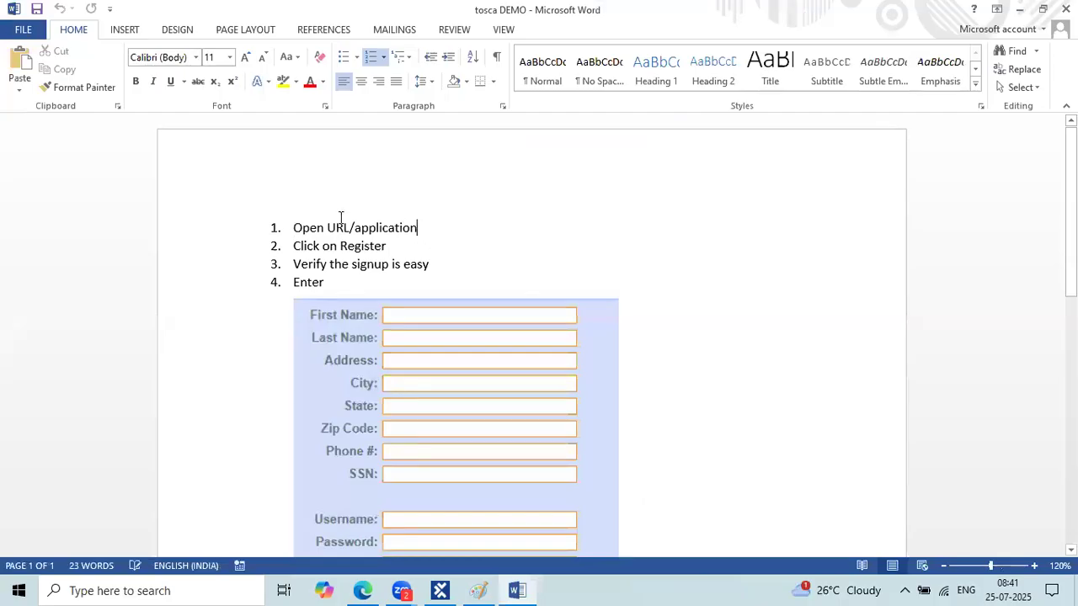
Select the Open URL/application step in tosca DEMO, then return to Tosca Commander.
triple_click(297, 229)
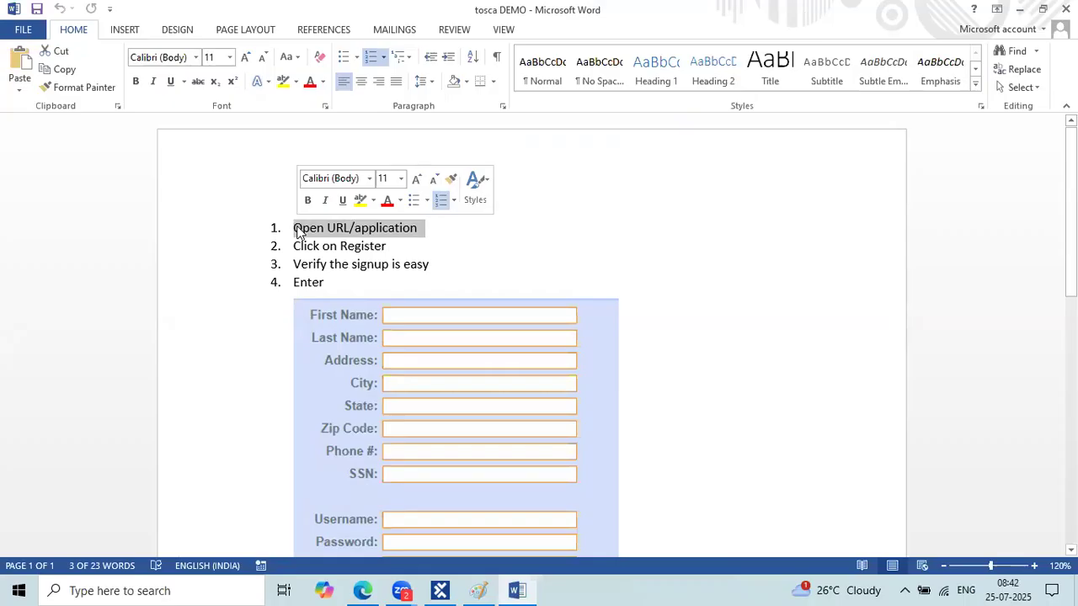
left_click(440, 591)
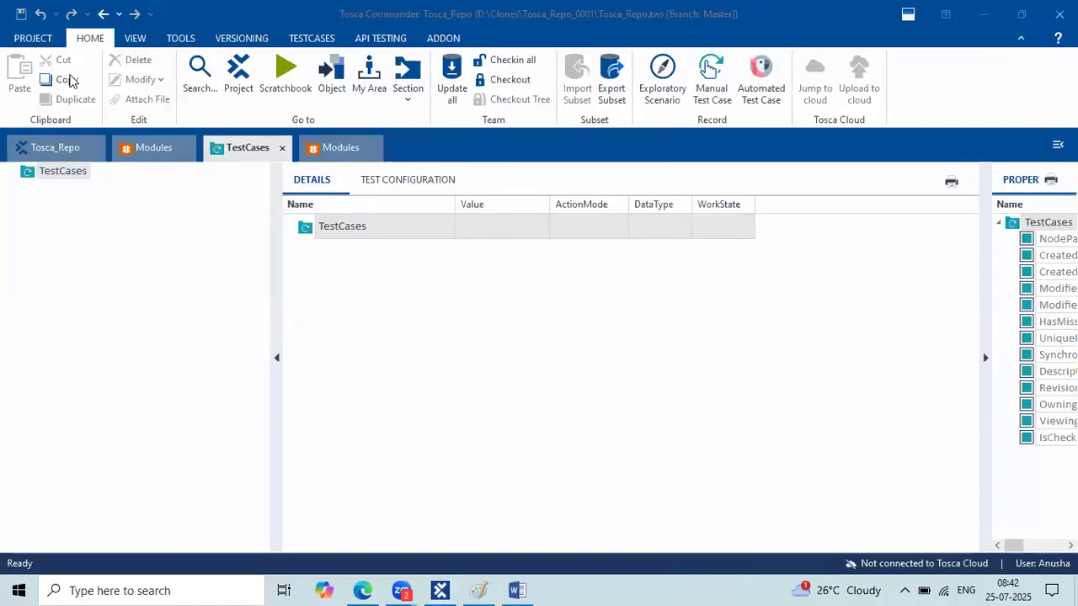
Check out TestCases and create a test case named 'parabank Registration'.
left_click(503, 79)
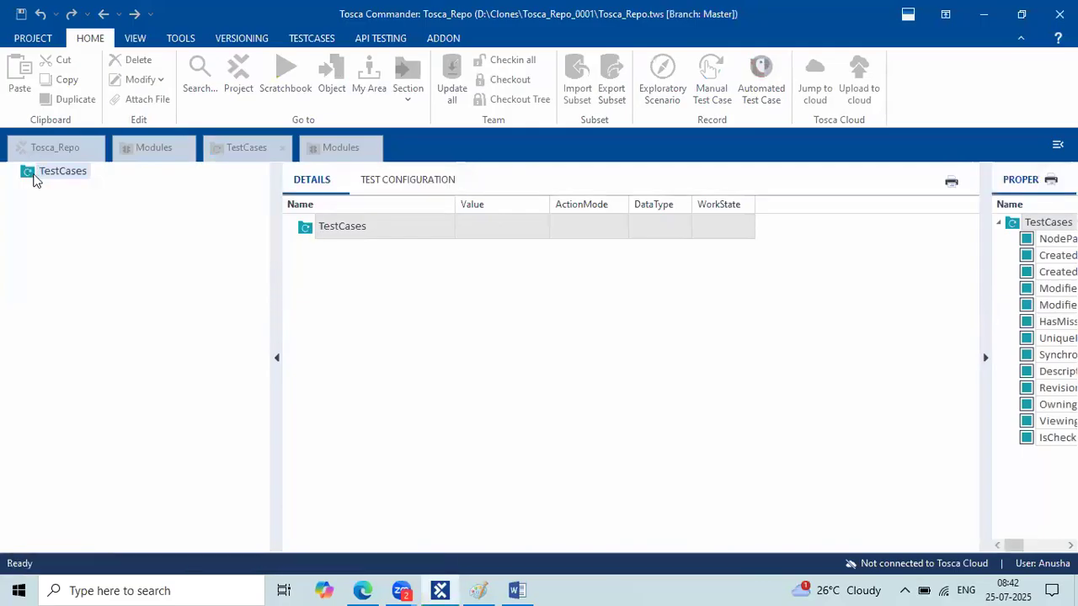
right_click(121, 187)
left_click(149, 177)
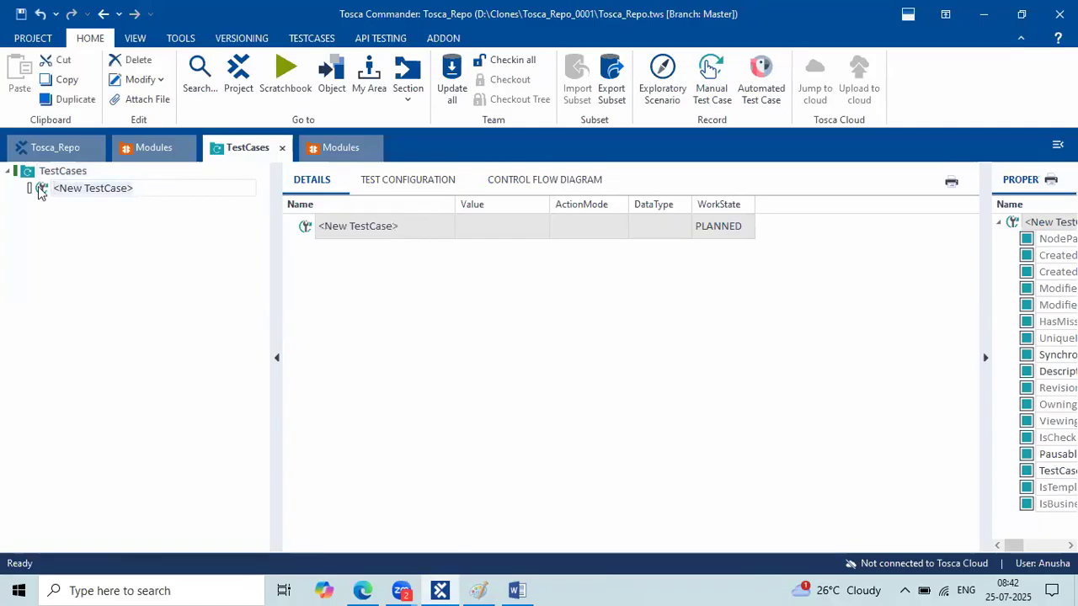
type("parabank ")
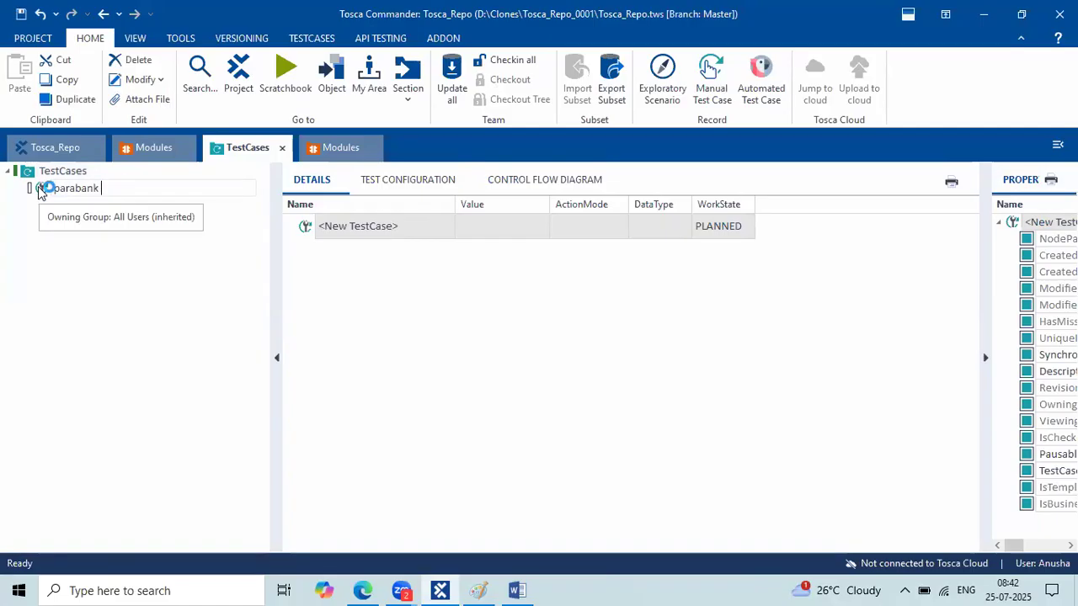
type("Registration")
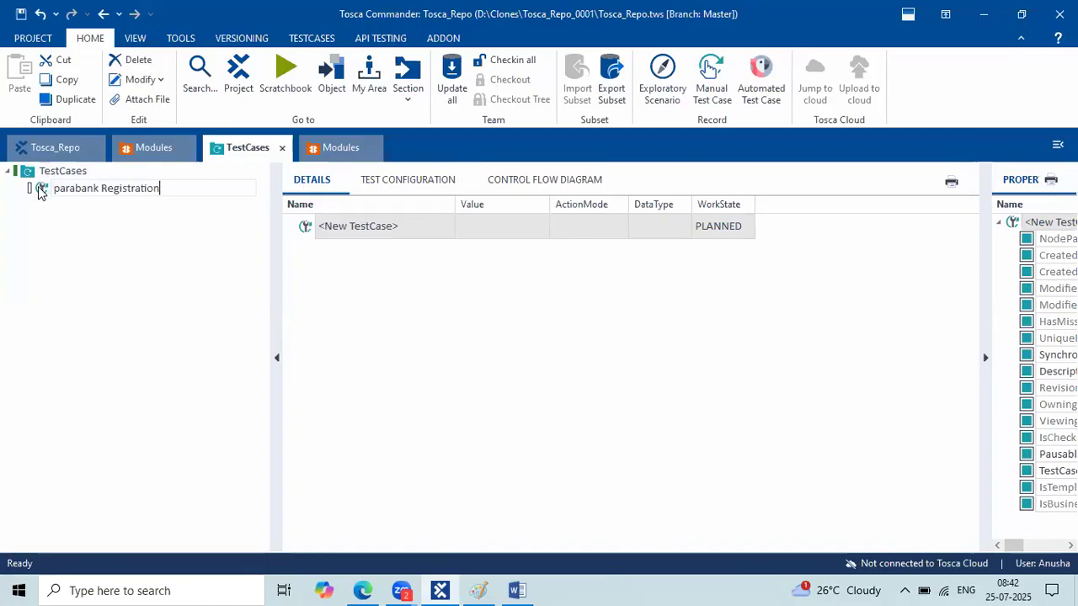
key("Return")
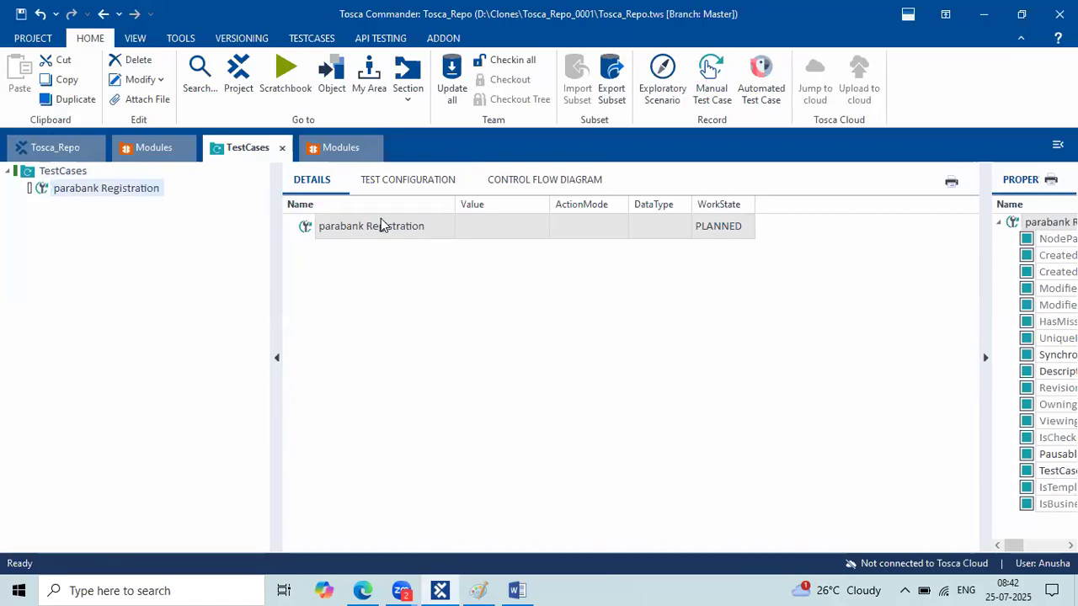
left_click(518, 591)
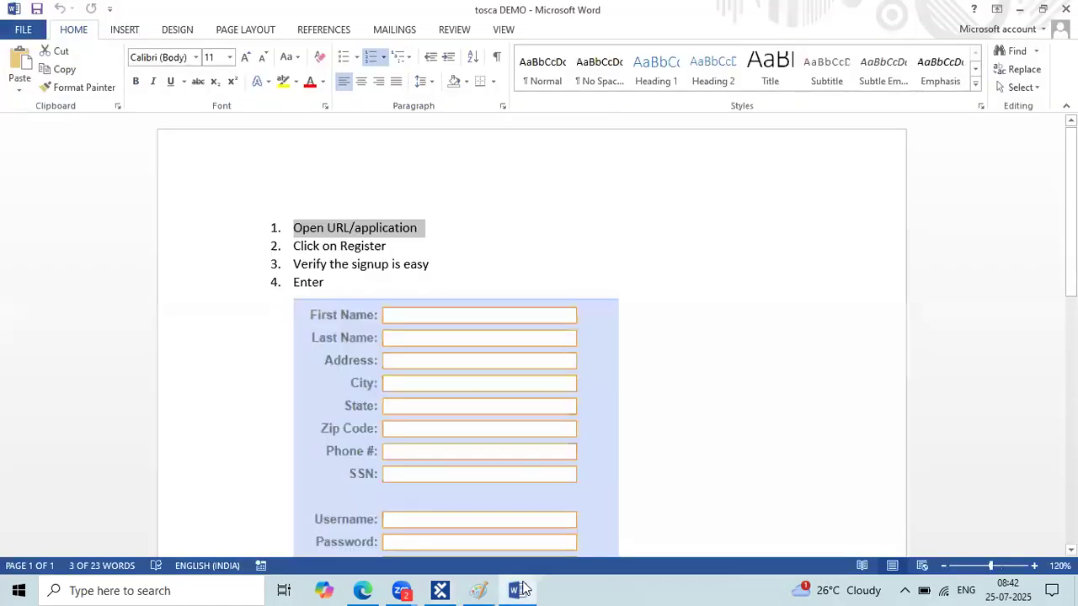
Recheck the Open URL/application step, then load parabank.parasoft.com in a new Edge tab.
left_click(520, 590)
key("alt+Tab")
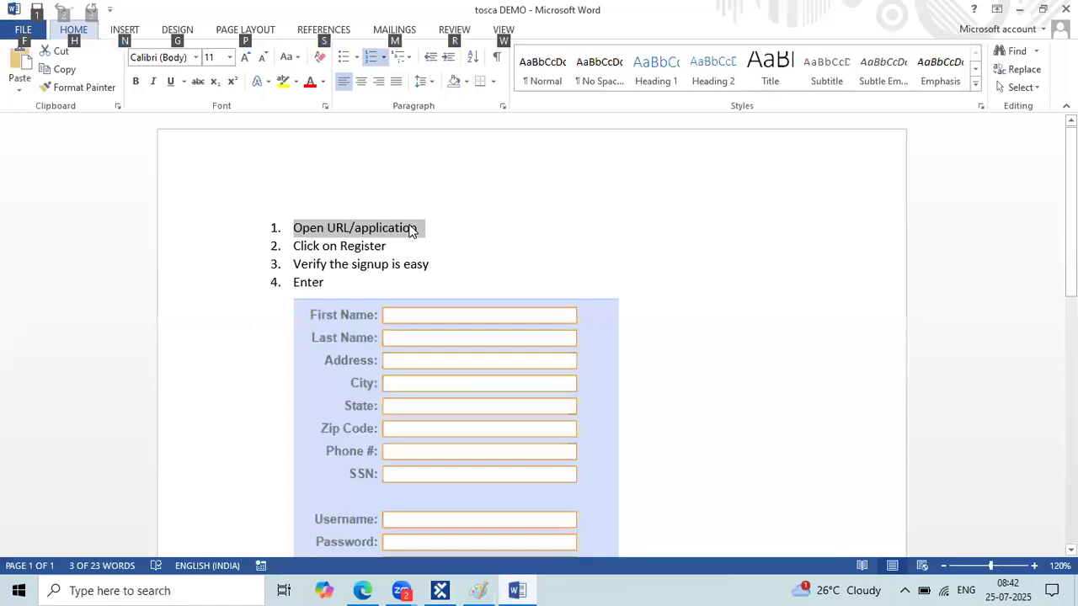
left_click(295, 229)
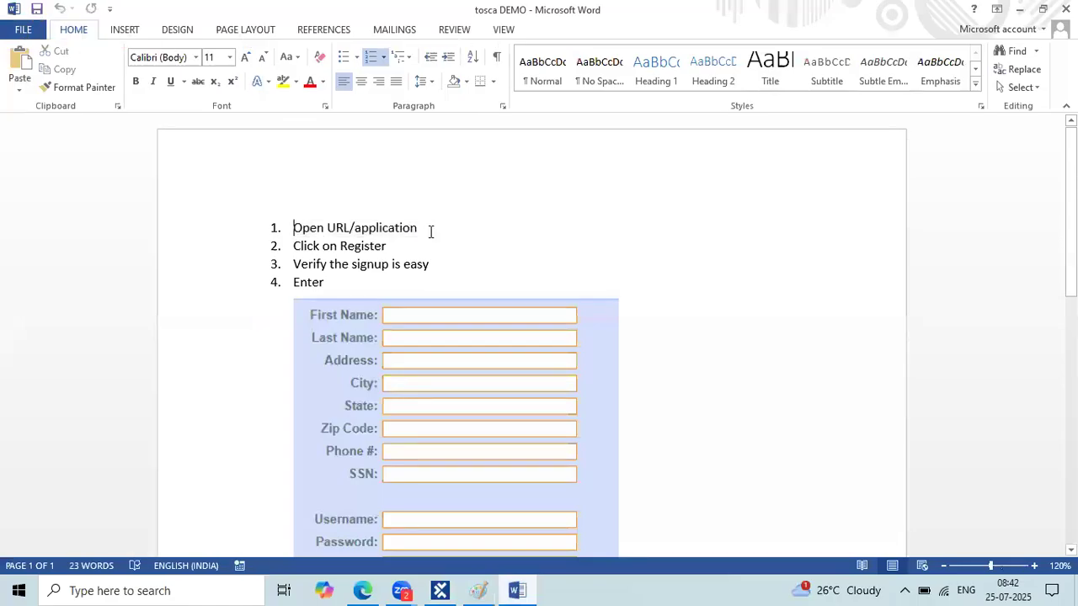
triple_click(431, 232)
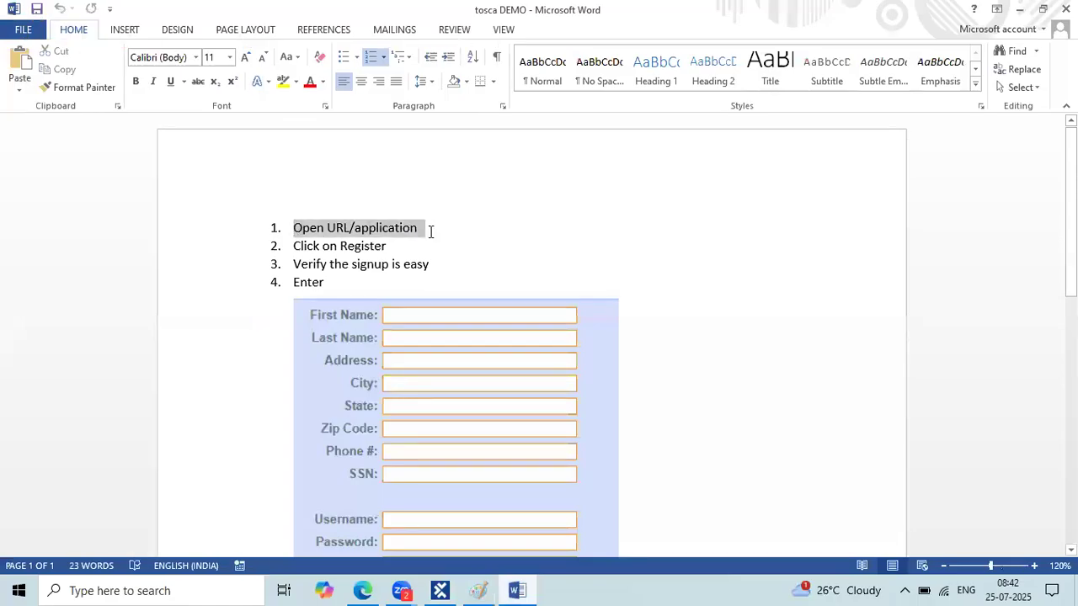
left_click(367, 590)
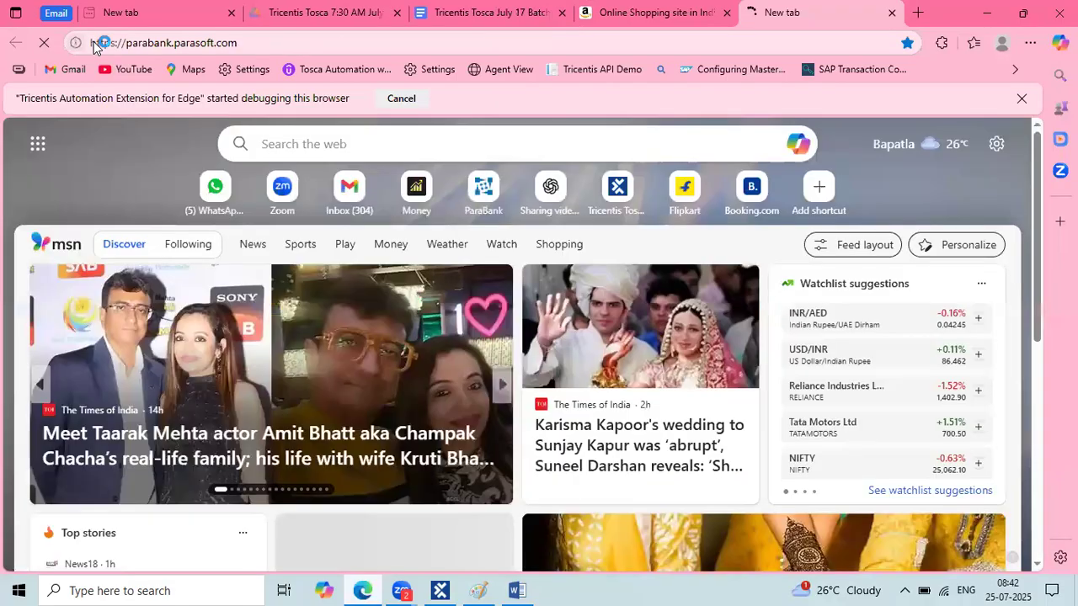
left_click(94, 46)
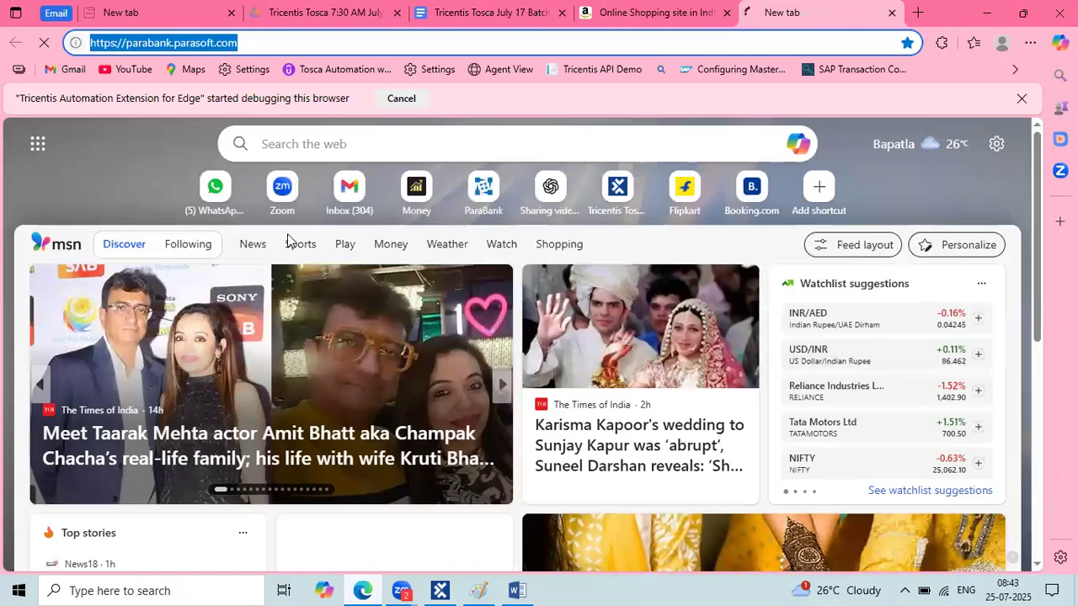
key("alt+Tab")
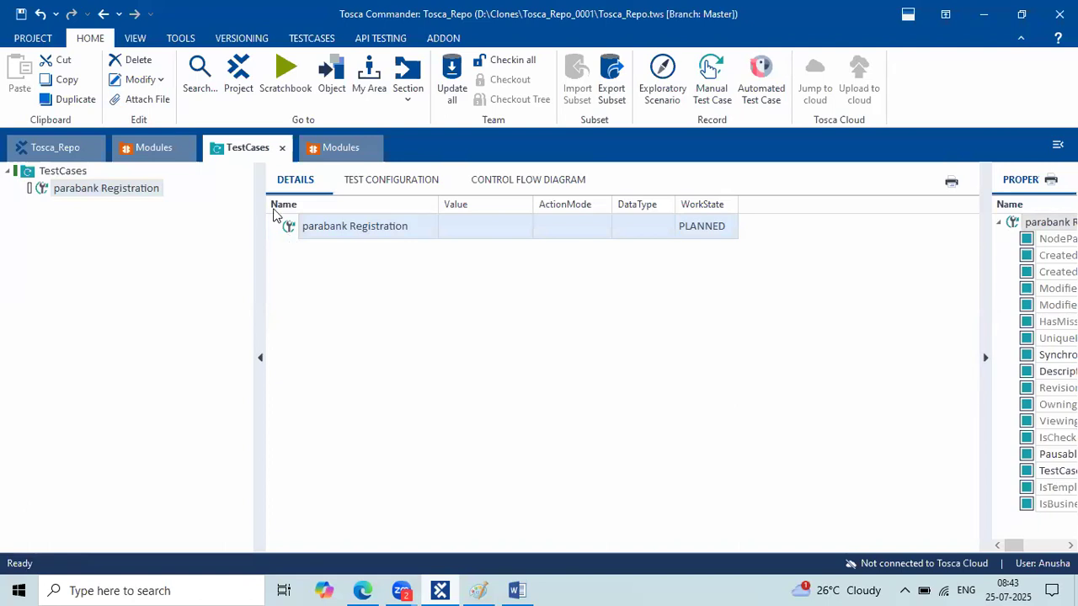
Add the Html OpenUrl standard module as a step in parabank Registration.
left_click(148, 153)
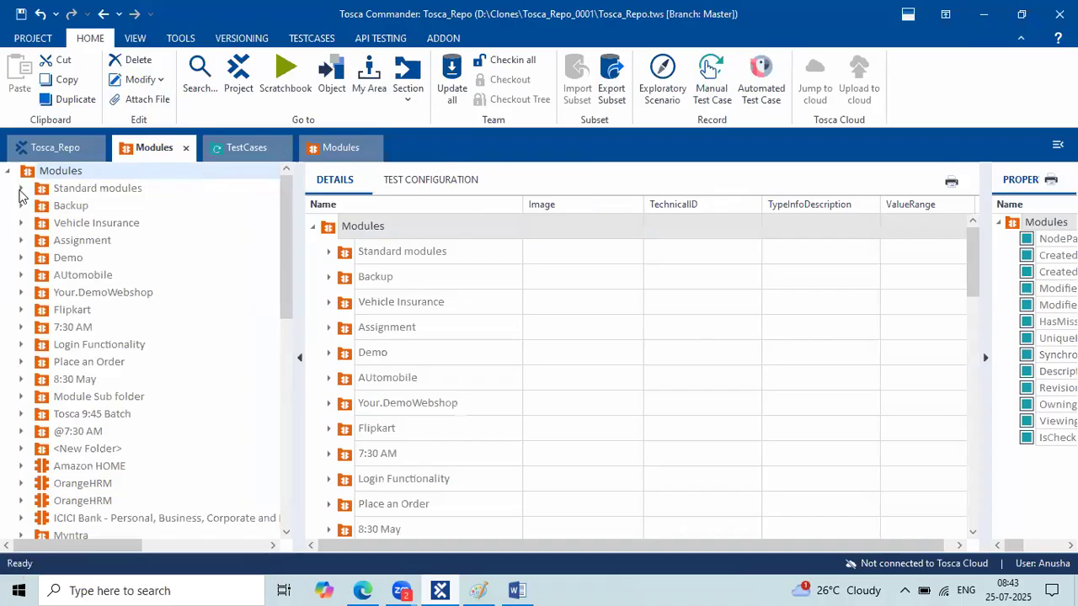
left_click(66, 190)
left_click(19, 185)
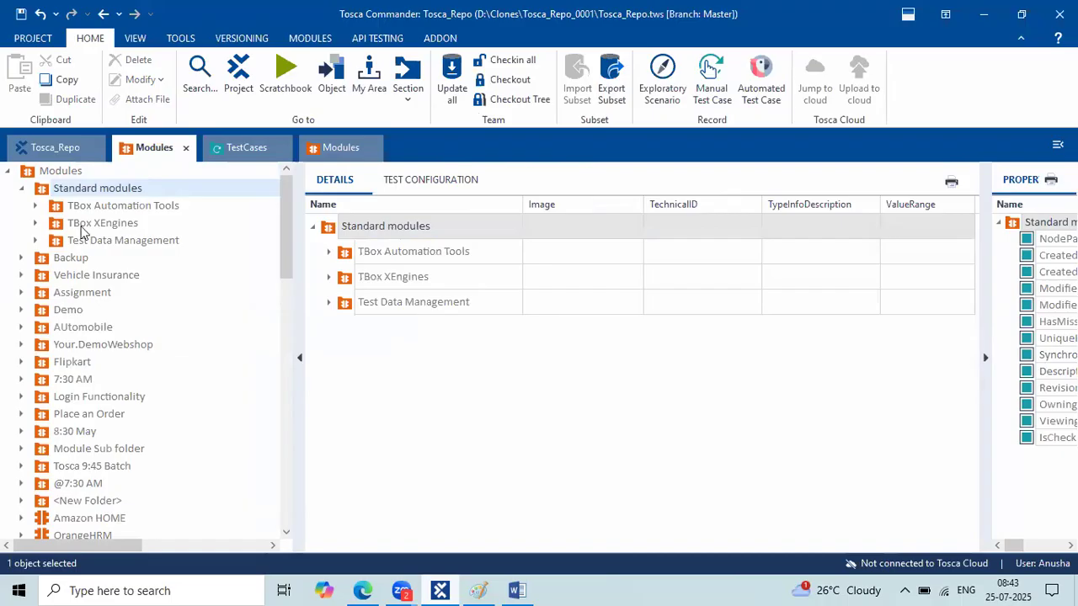
left_click(37, 228)
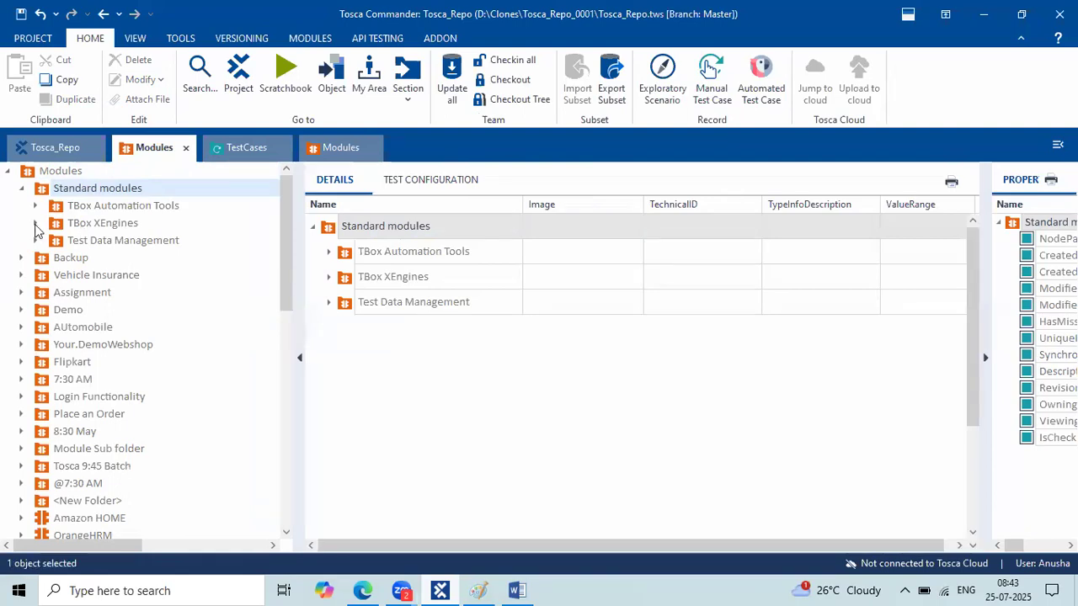
left_click(84, 312)
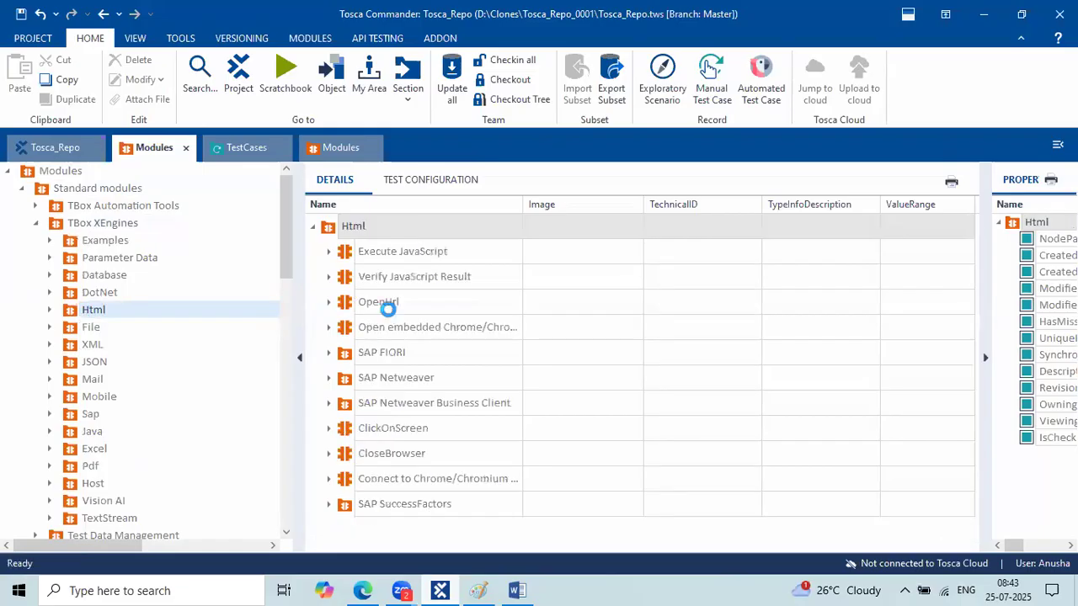
left_click(354, 307)
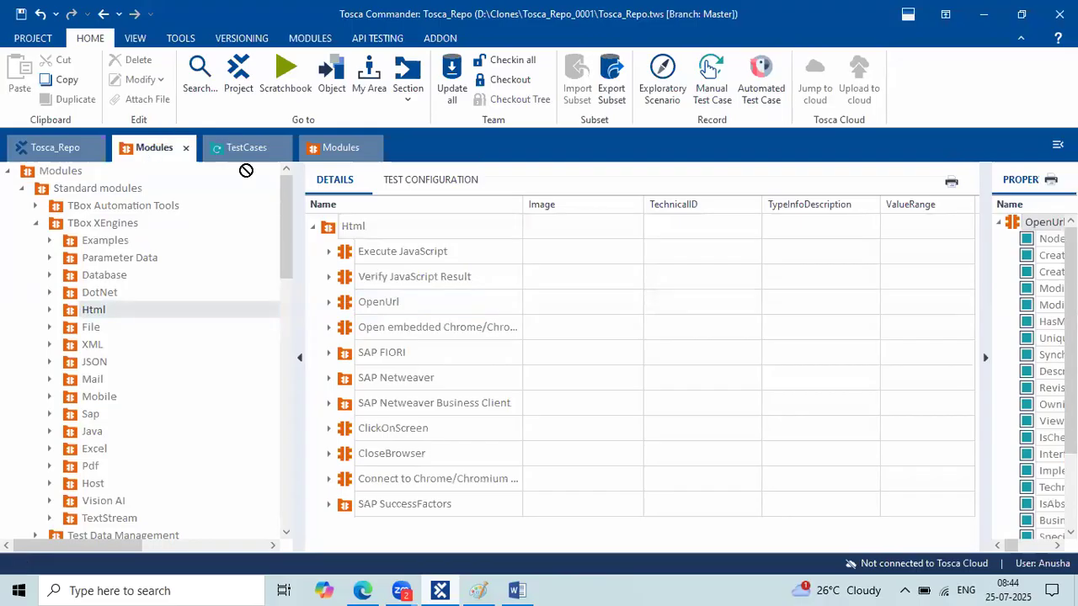
left_click_drag(85, 188, 85, 188)
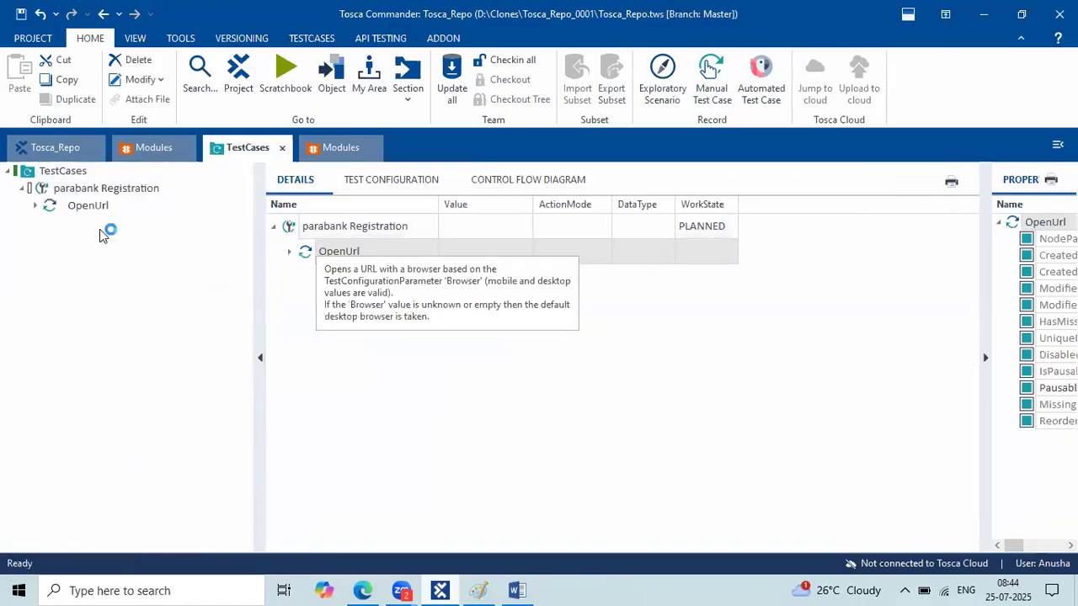
left_click(84, 207)
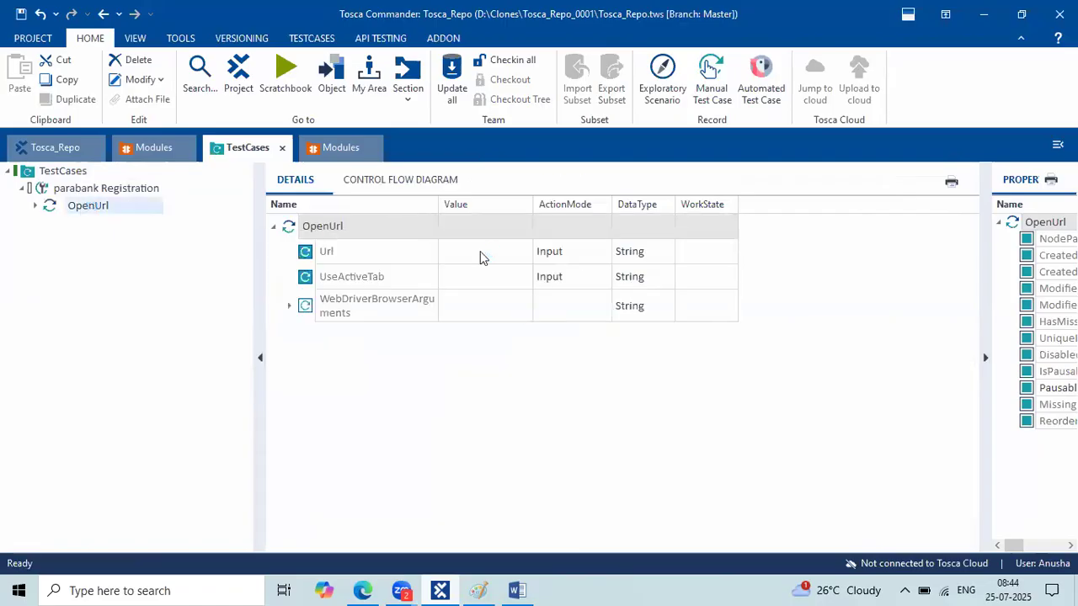
left_click(481, 251)
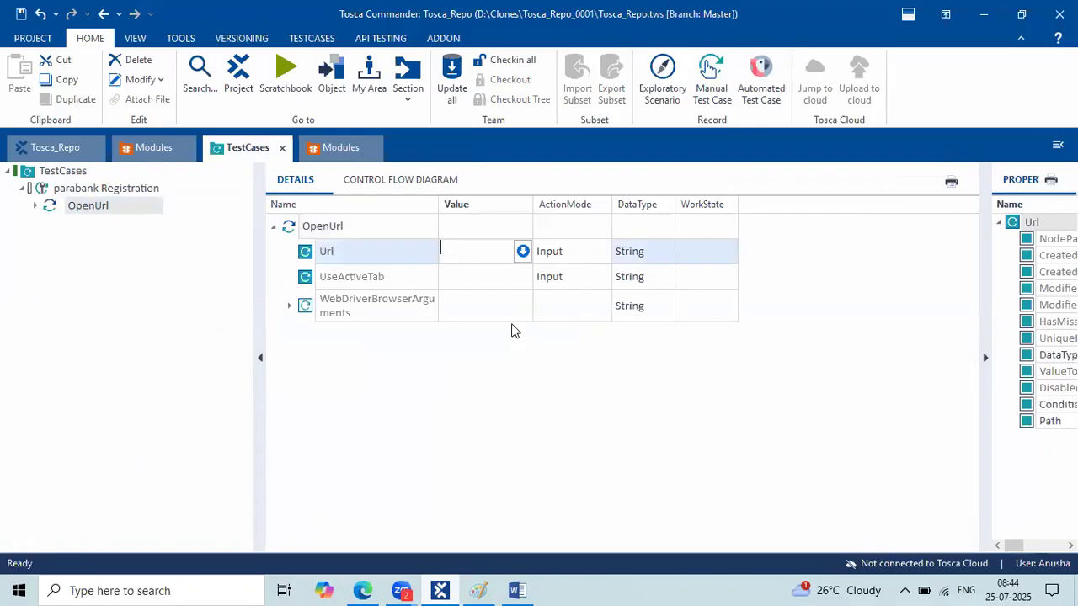
key("ctrl+v")
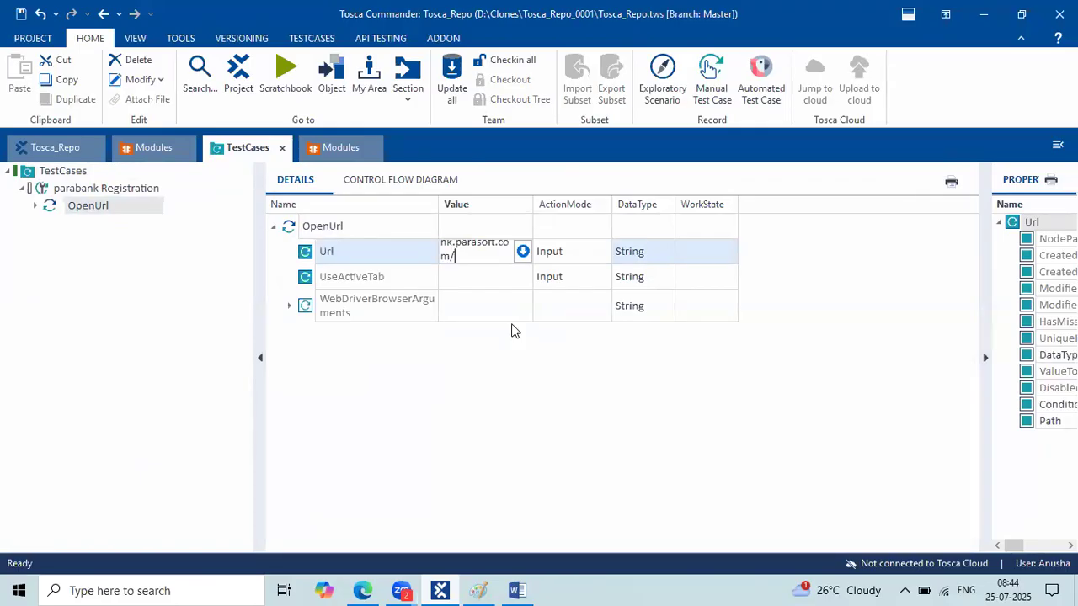
left_click(512, 331)
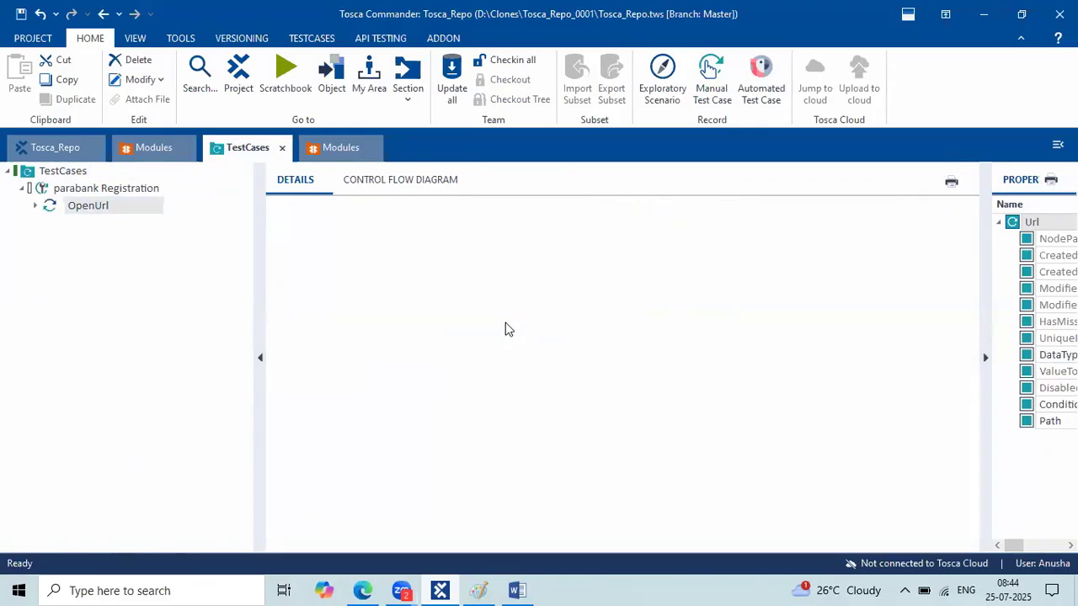
Widen the Value column so the full Url shows in the test case view.
left_click(71, 200)
left_click(72, 193)
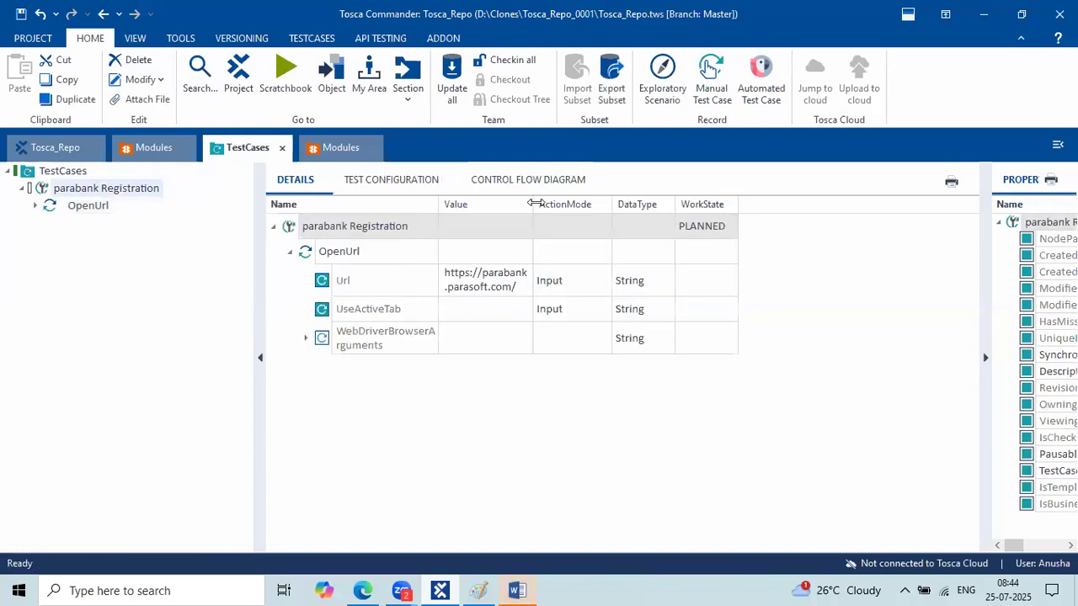
left_click(587, 204)
left_click(499, 348)
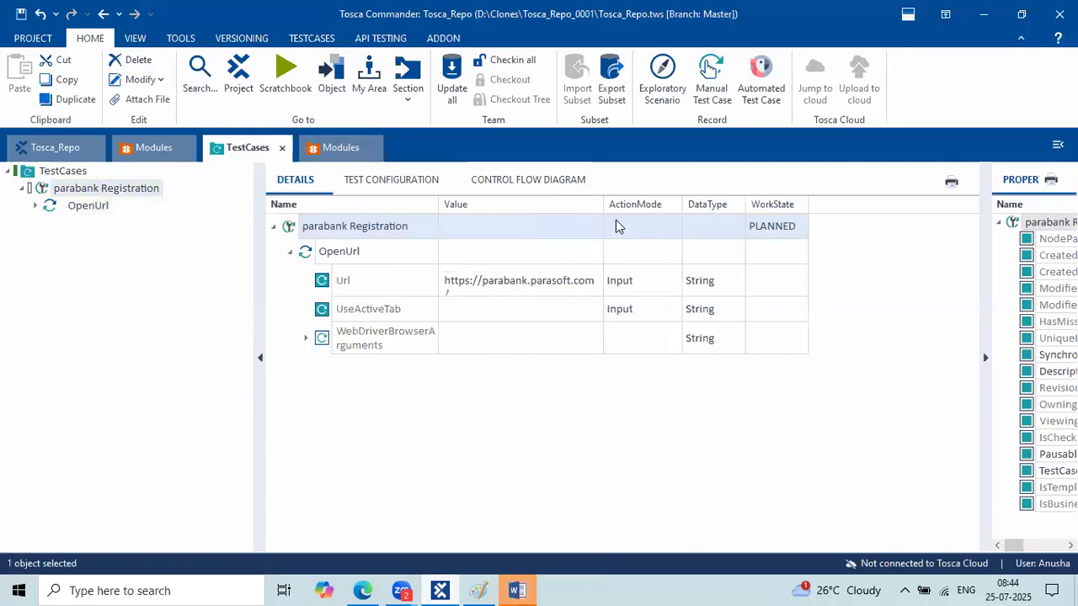
left_click_drag(599, 204, 644, 204)
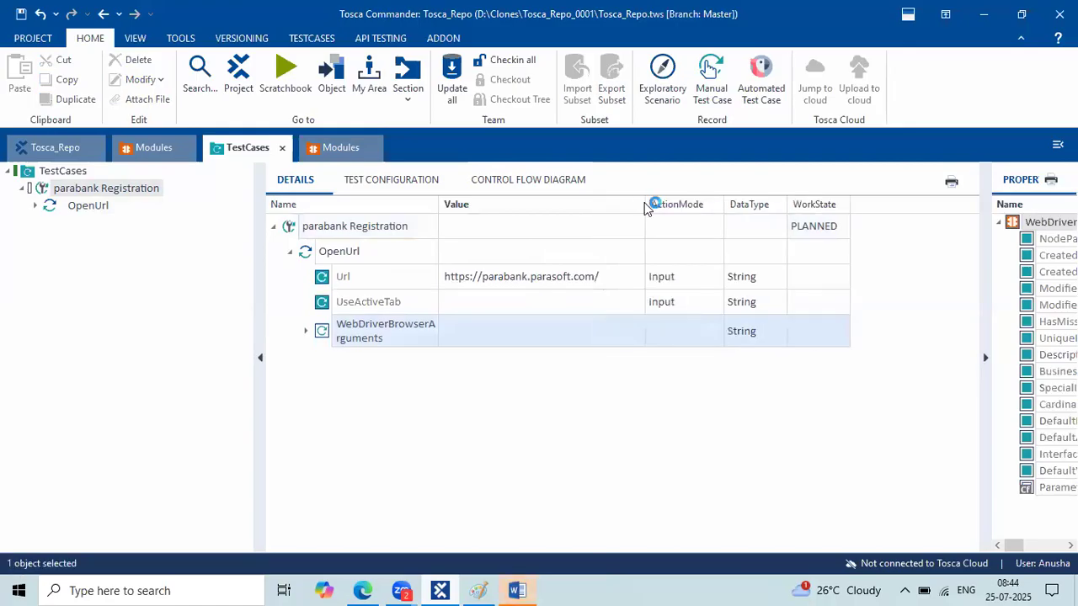
Save the parabank Registration changes and switch to the tosca DEMO document.
left_click(21, 14)
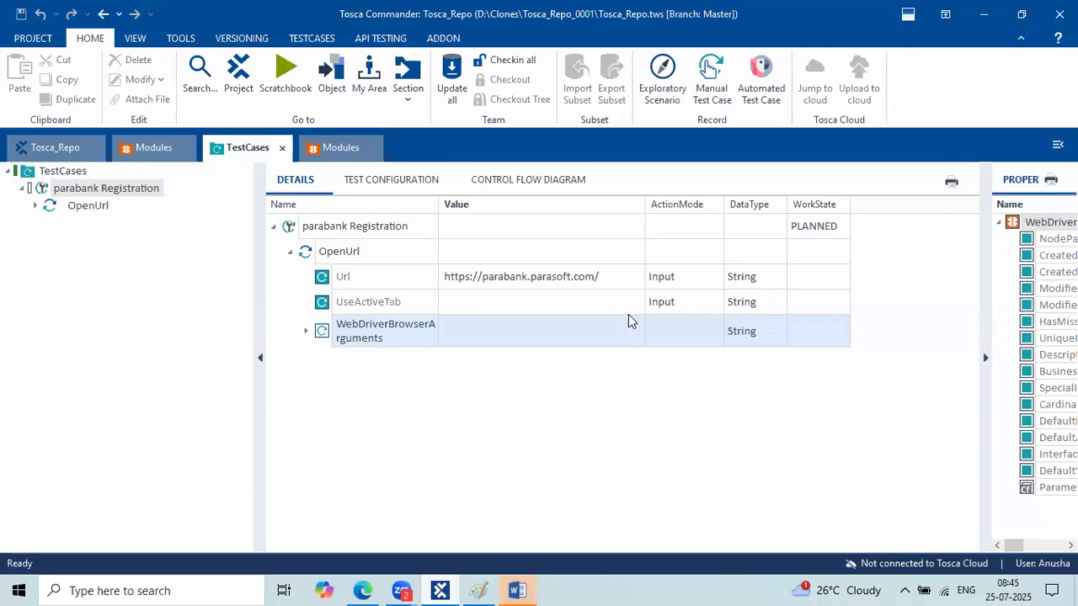
key("alt+Tab")
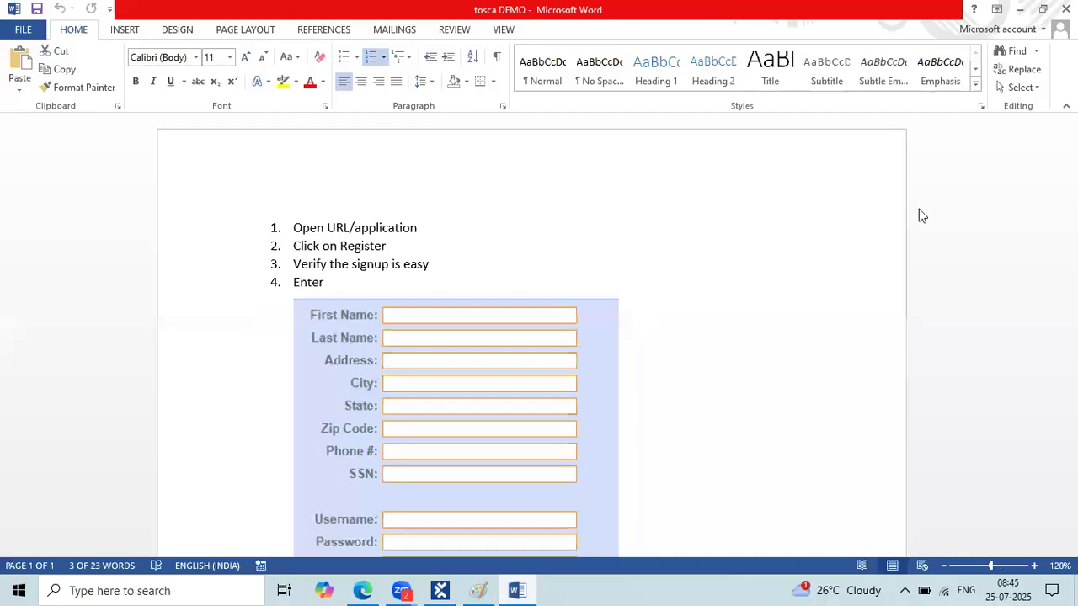
Check the tosca DEMO steps, then minimize Word to return to Tosca Commander.
left_click(700, 443)
left_click(1017, 13)
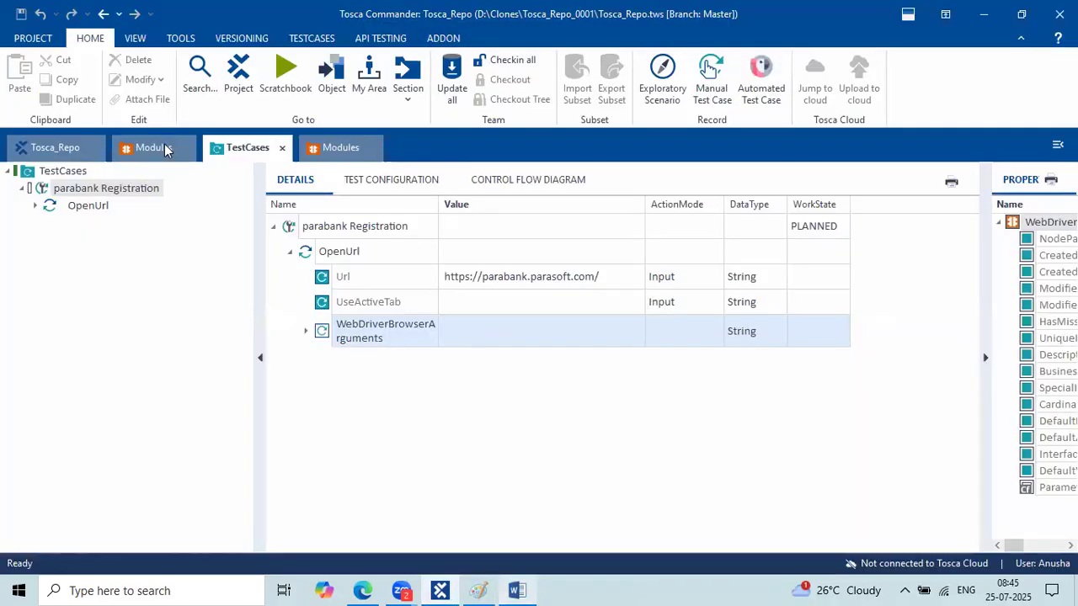
Collapse the Modules tree to its root folder and leave the second Modules view active.
left_click(165, 148)
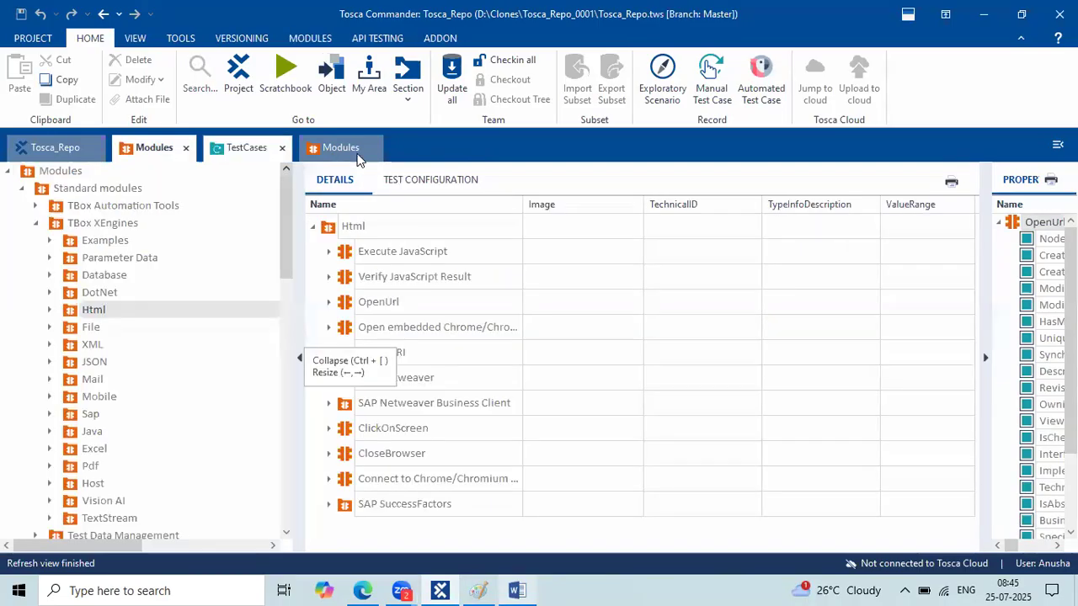
left_click(335, 151)
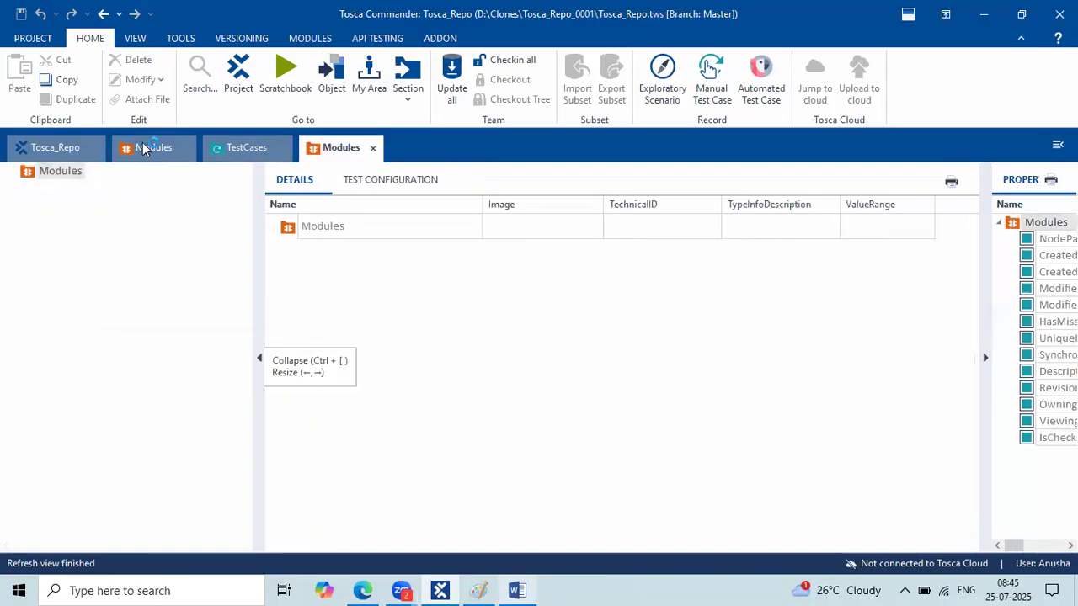
left_click(34, 177)
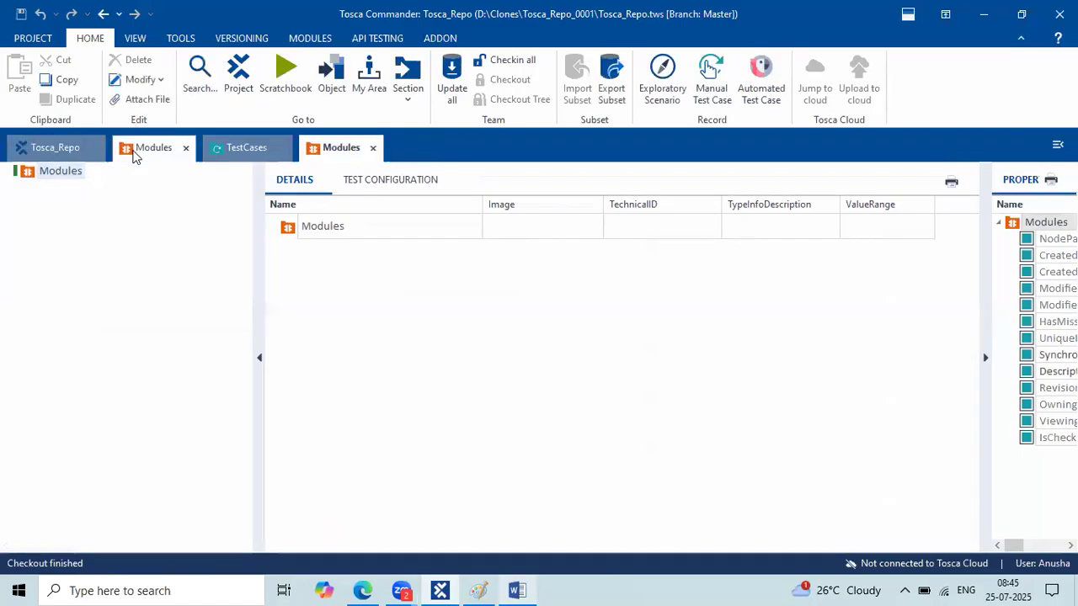
left_click(132, 155)
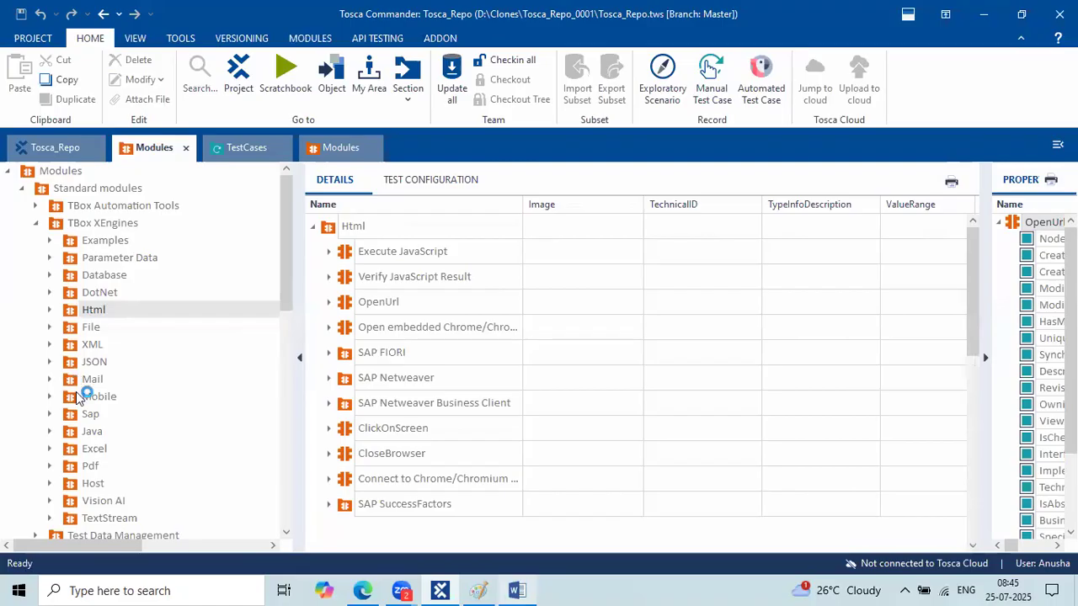
left_click(341, 146)
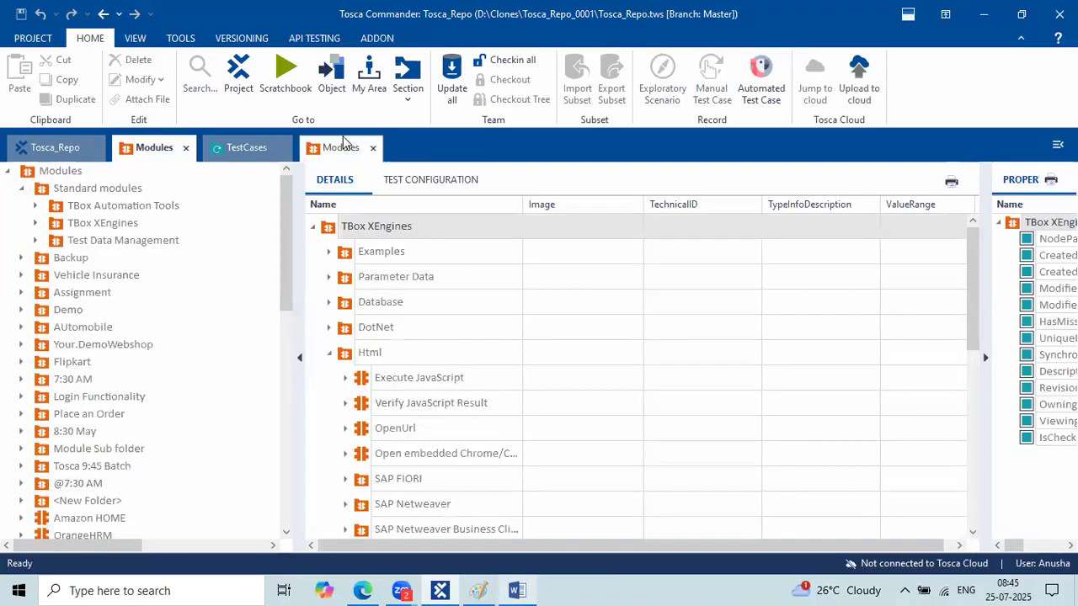
double_click(66, 172)
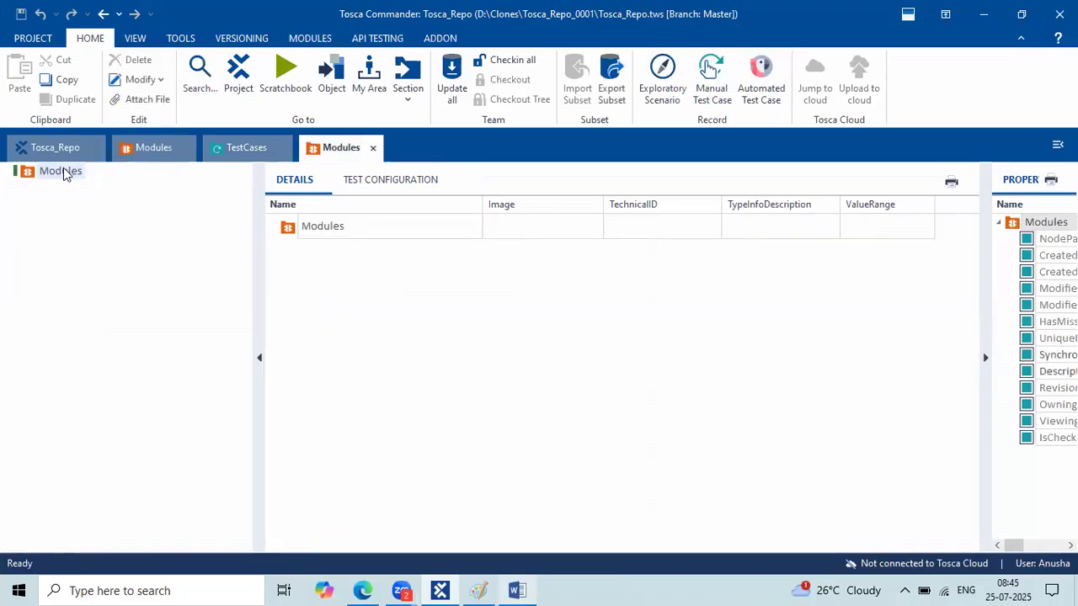
left_click(126, 149)
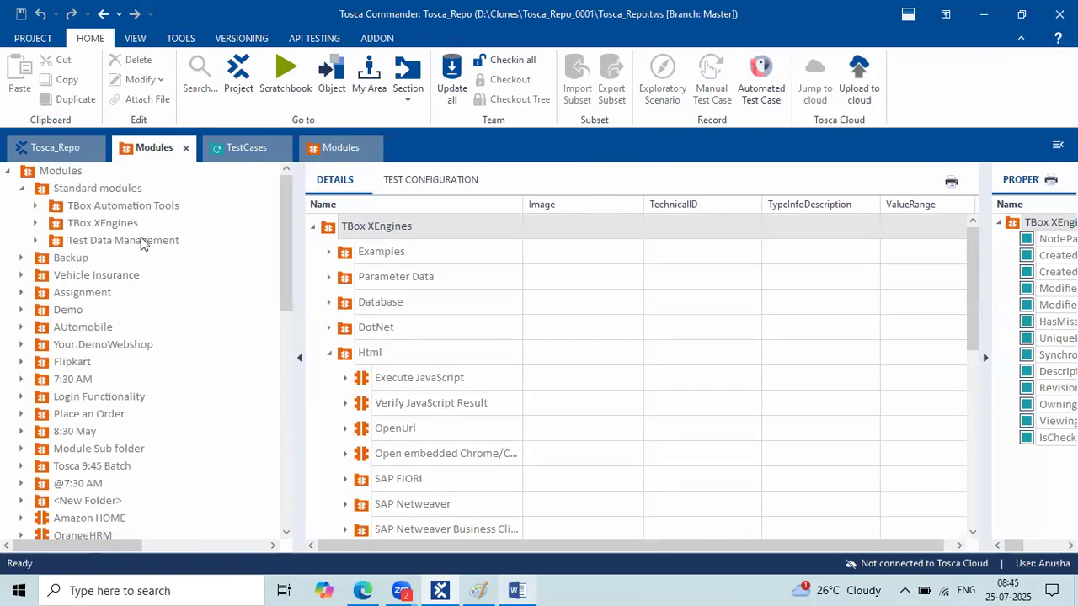
left_click(343, 152)
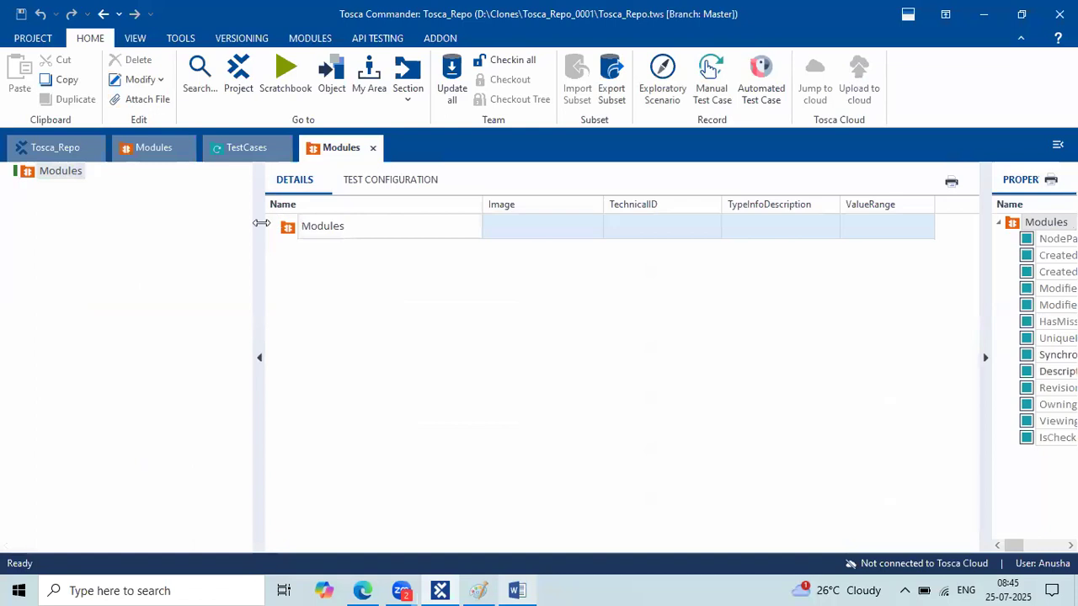
Rename the module folder to 'ParaBank'.
type("ParaBan")
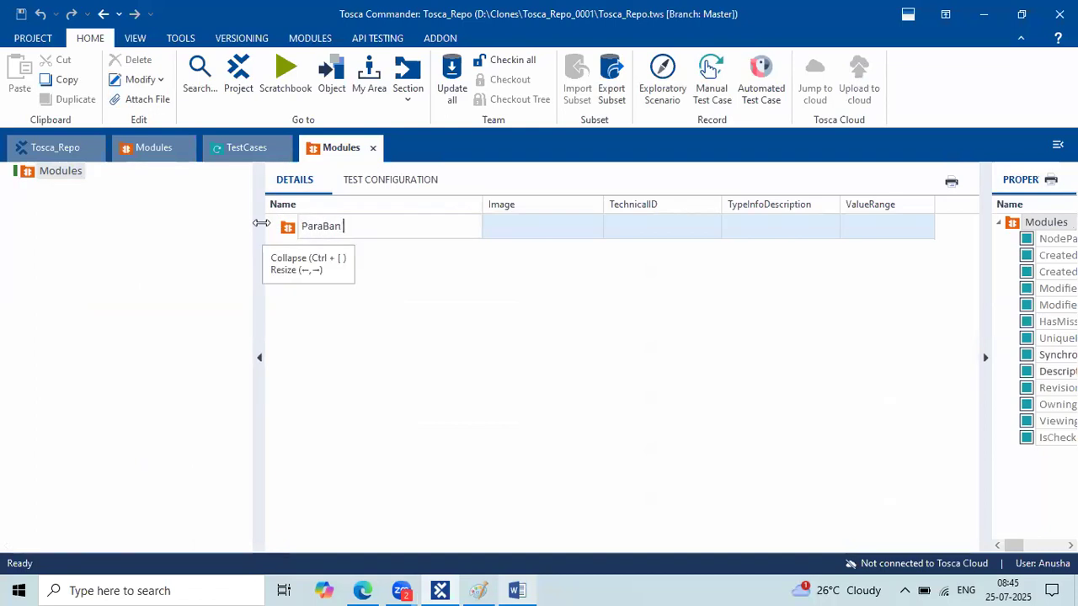
key("BackSpace")
type("k")
key("Return")
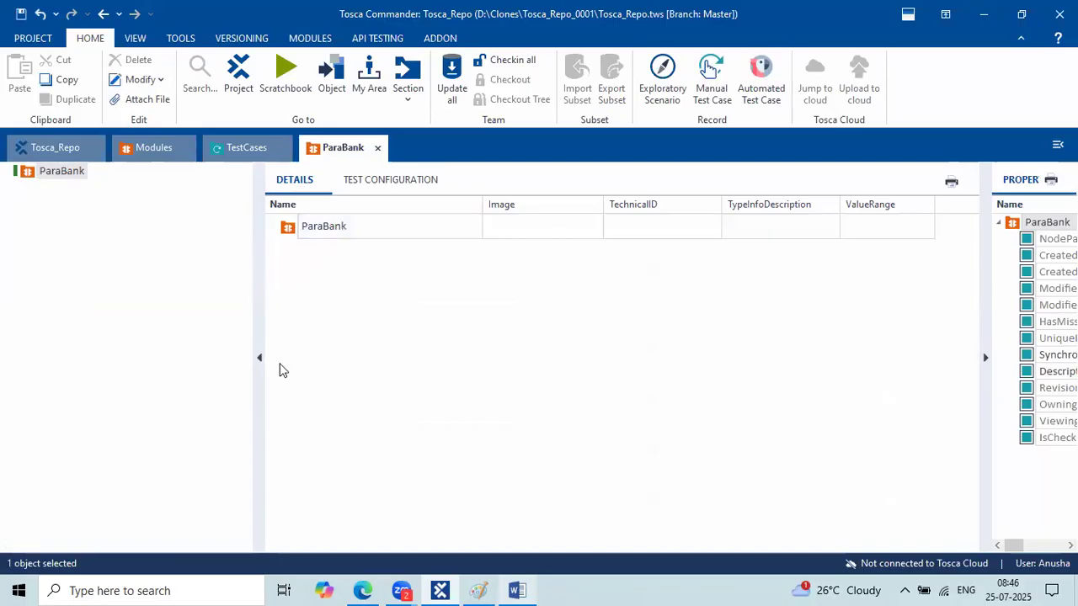
Widen the Details pane, check the ParaBank site in the browser, and show the ParaBank folder.
left_click_drag(255, 329, 229, 329)
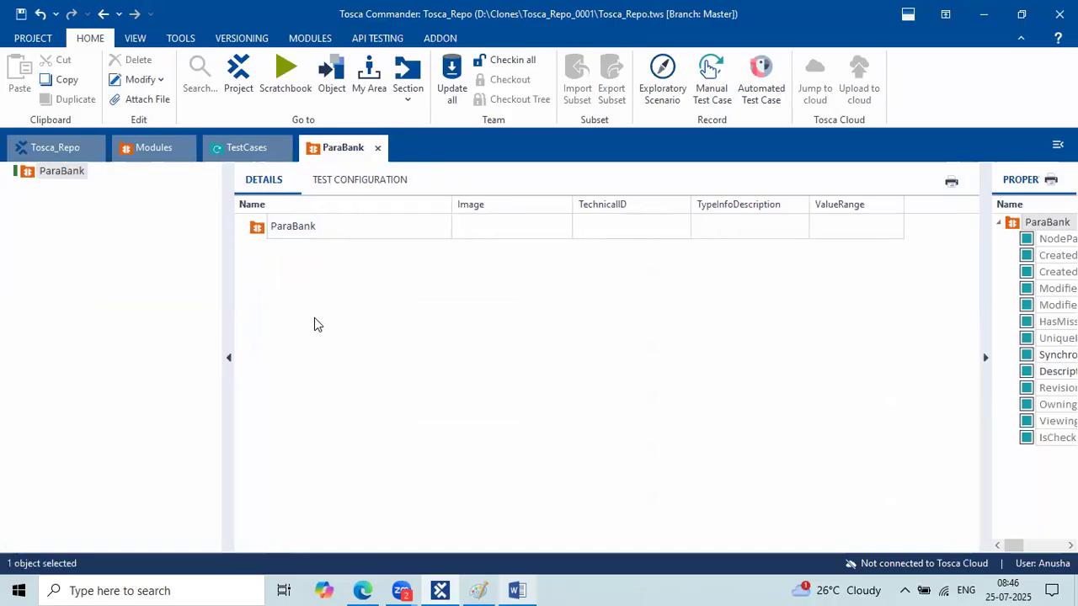
left_click(330, 229)
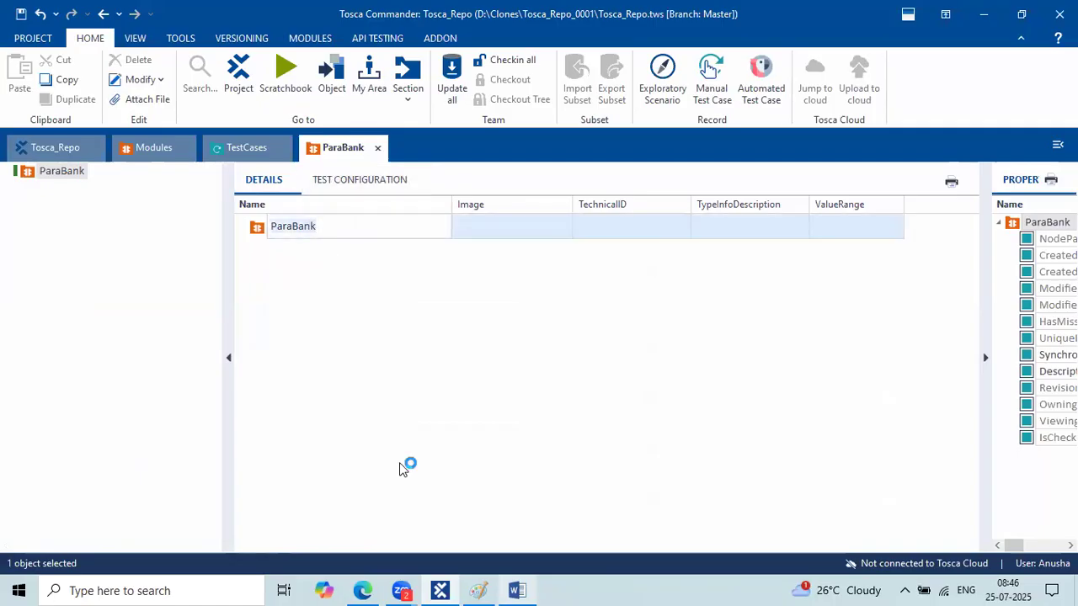
left_click(363, 593)
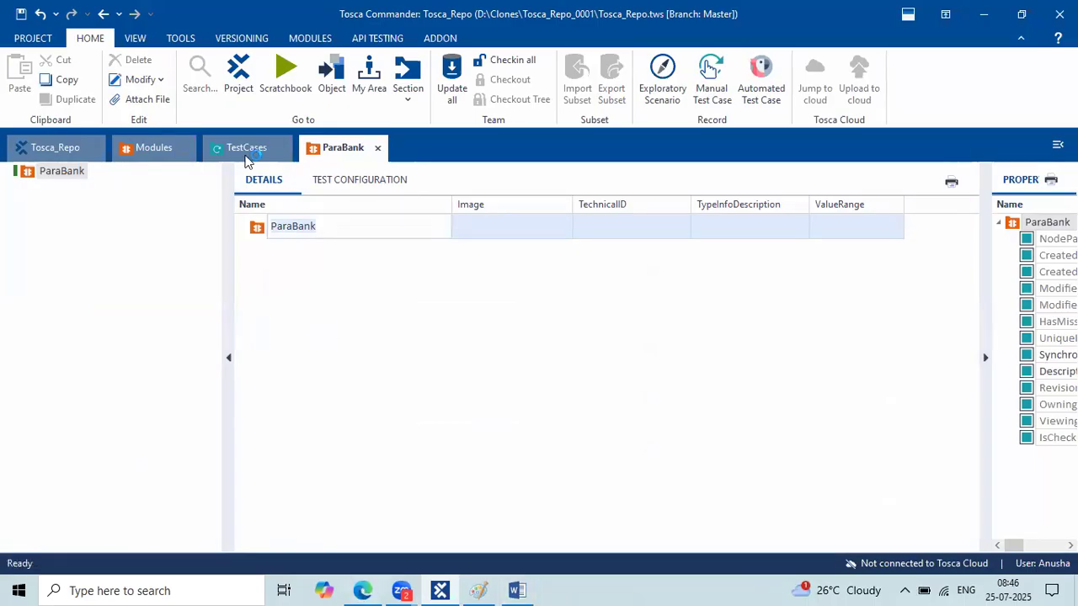
key("alt+Tab")
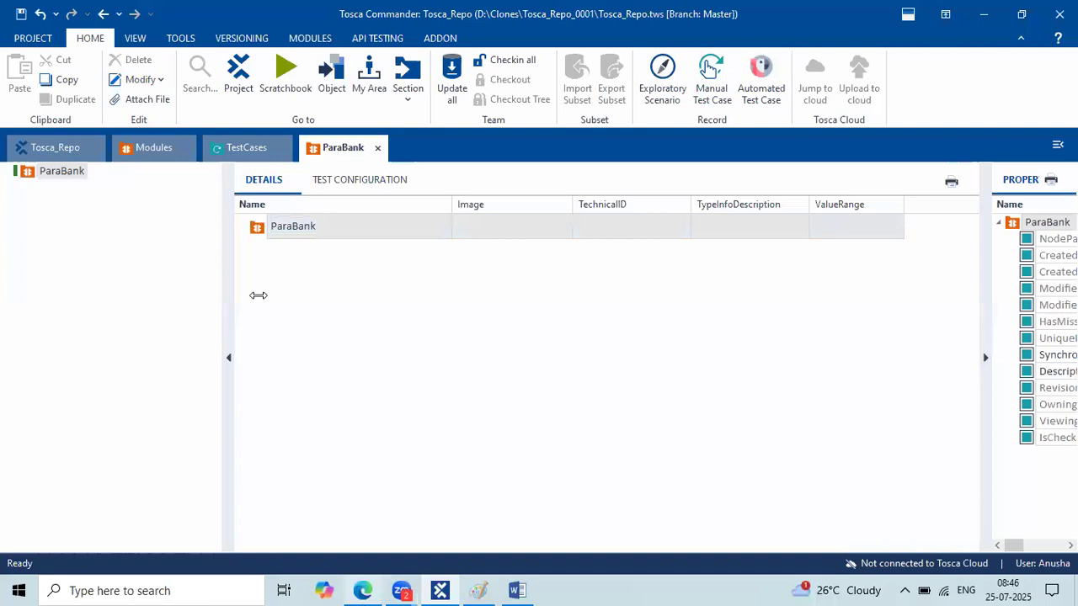
left_click_drag(260, 273, 210, 272)
left_click(339, 155)
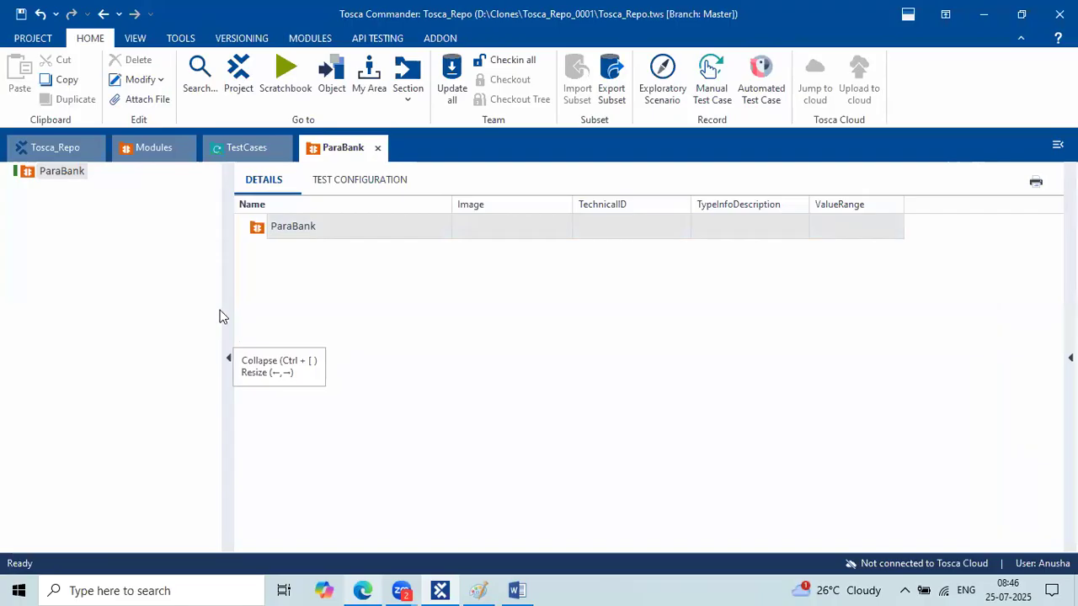
right_click(374, 316)
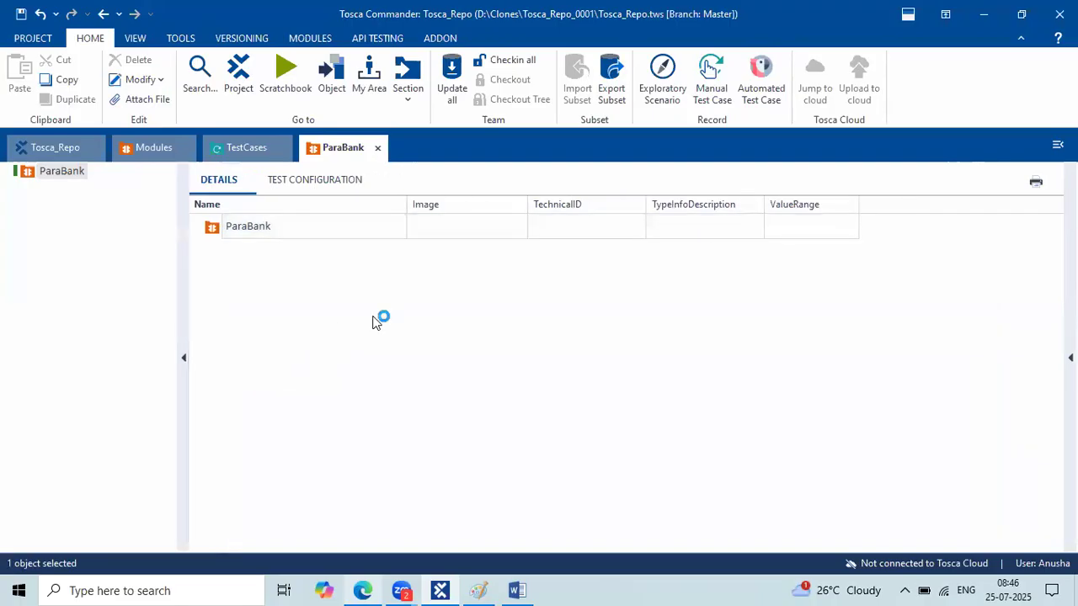
In the Word steps list, highlight the Open URL/application step.
left_click(517, 591)
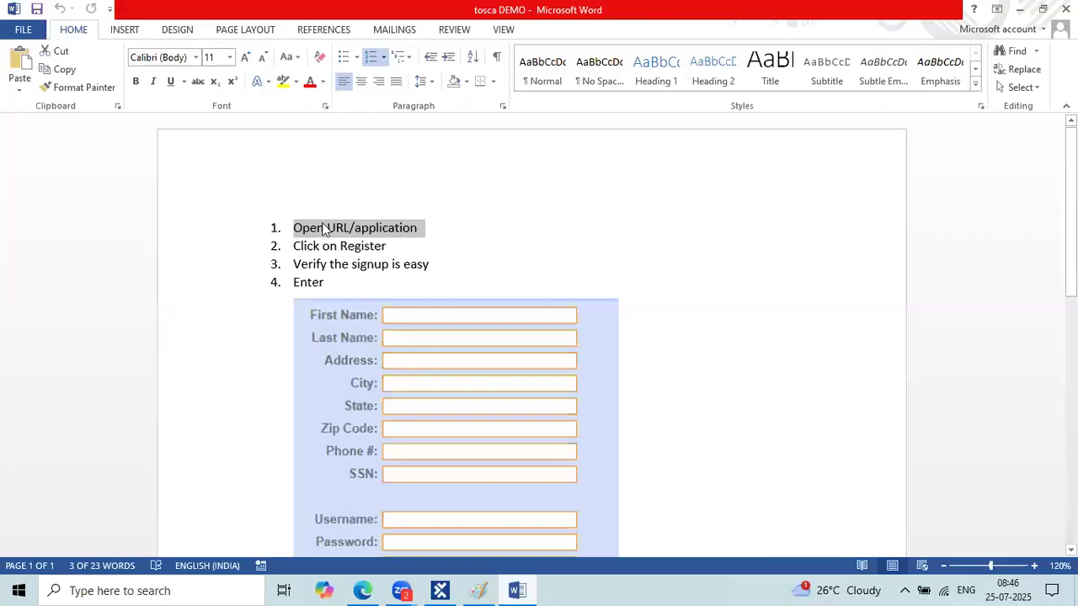
left_click(324, 229)
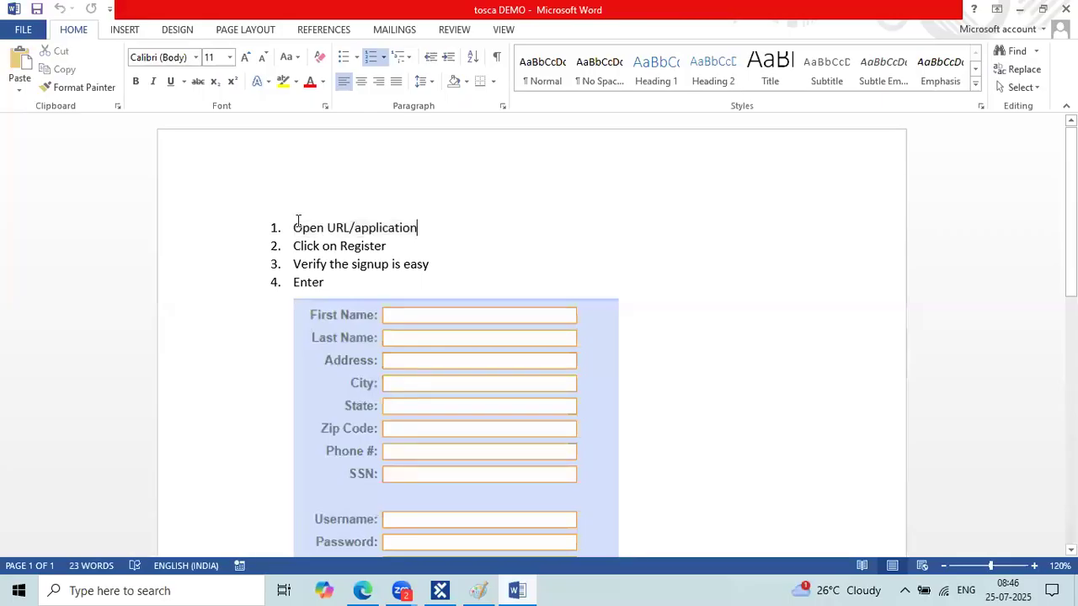
left_click(401, 288, "shift")
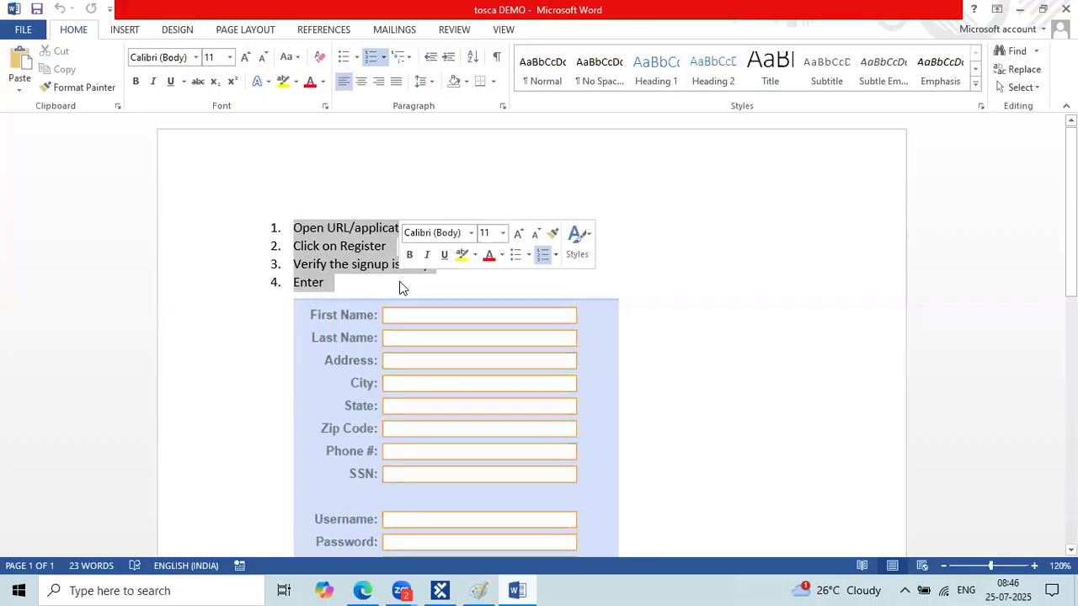
left_click(328, 221)
left_click_drag(298, 225, 419, 227)
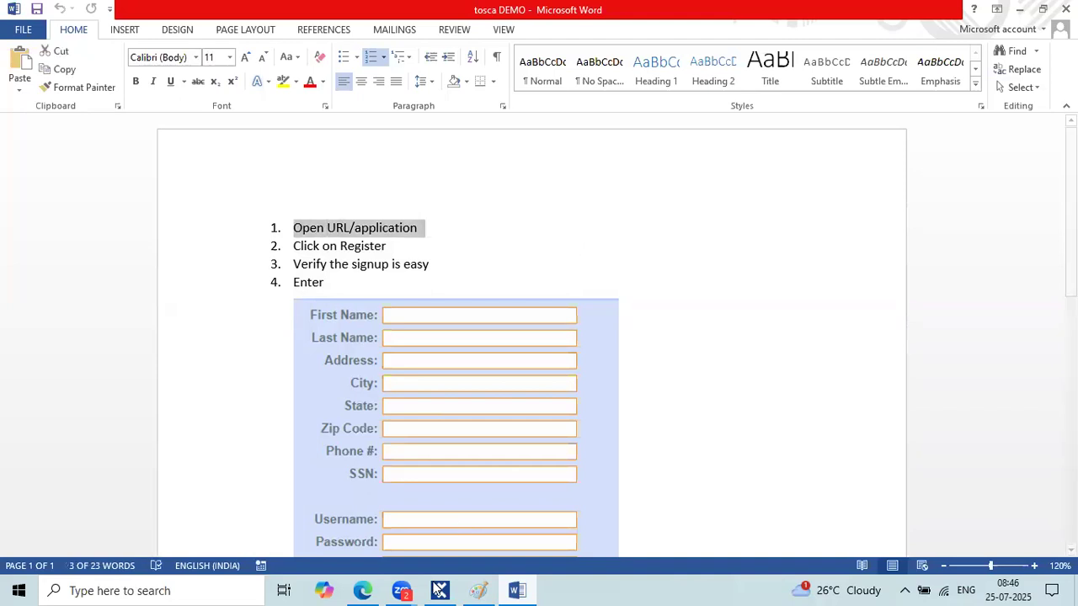
In Tosca Commander, inspect the parabank Registration test case's OpenUrl Url value.
left_click(439, 590)
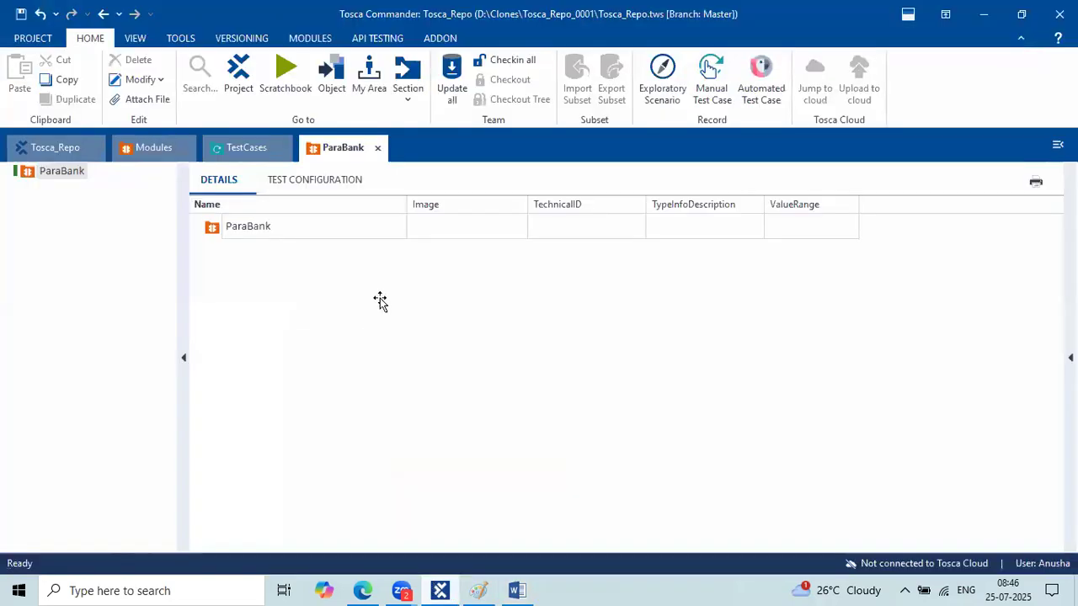
left_click(436, 589)
left_click(434, 583)
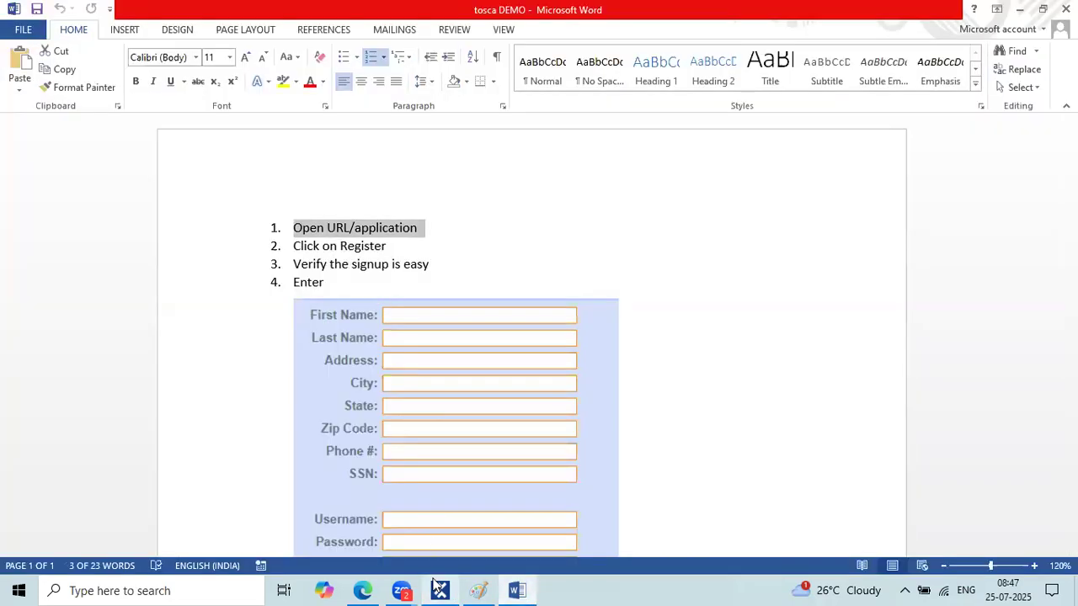
left_click(246, 147)
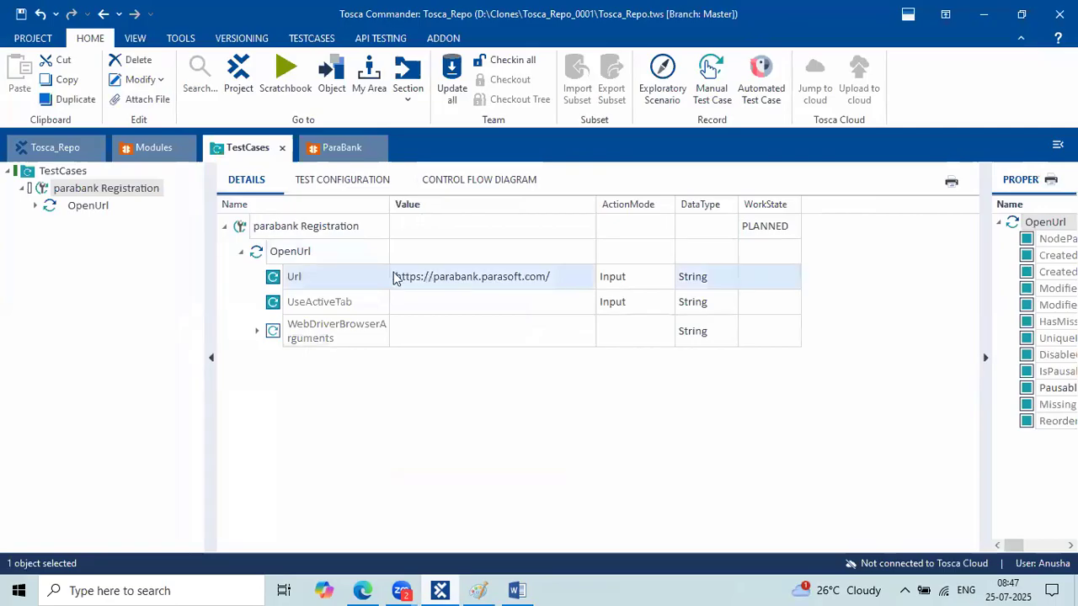
left_click(393, 276)
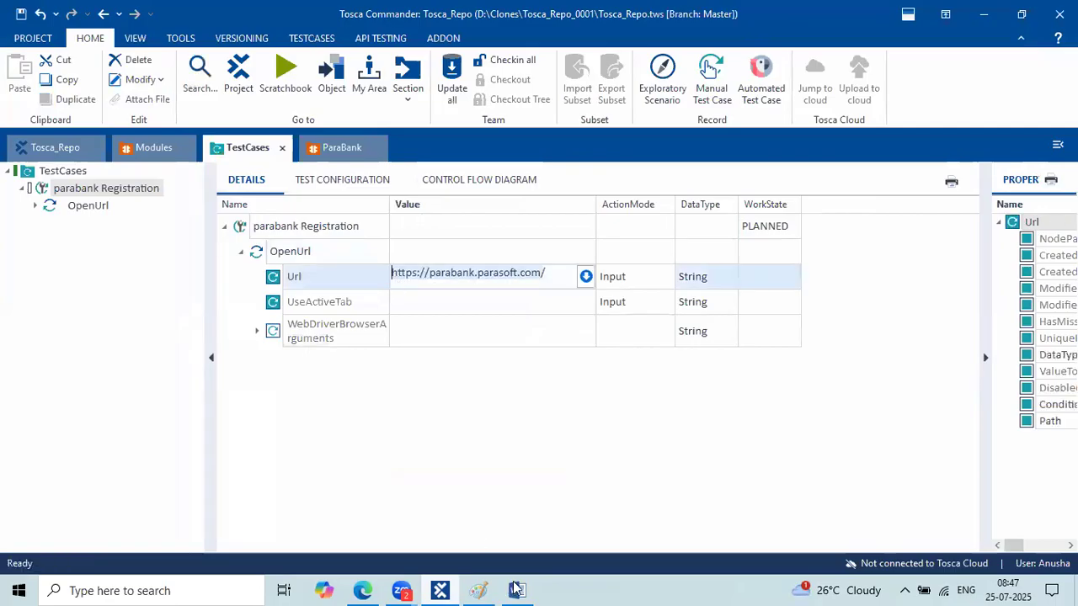
Select the Click on Register step in Word, then return to Tosca's ParaBank module view.
left_click(467, 331)
key("alt+Tab")
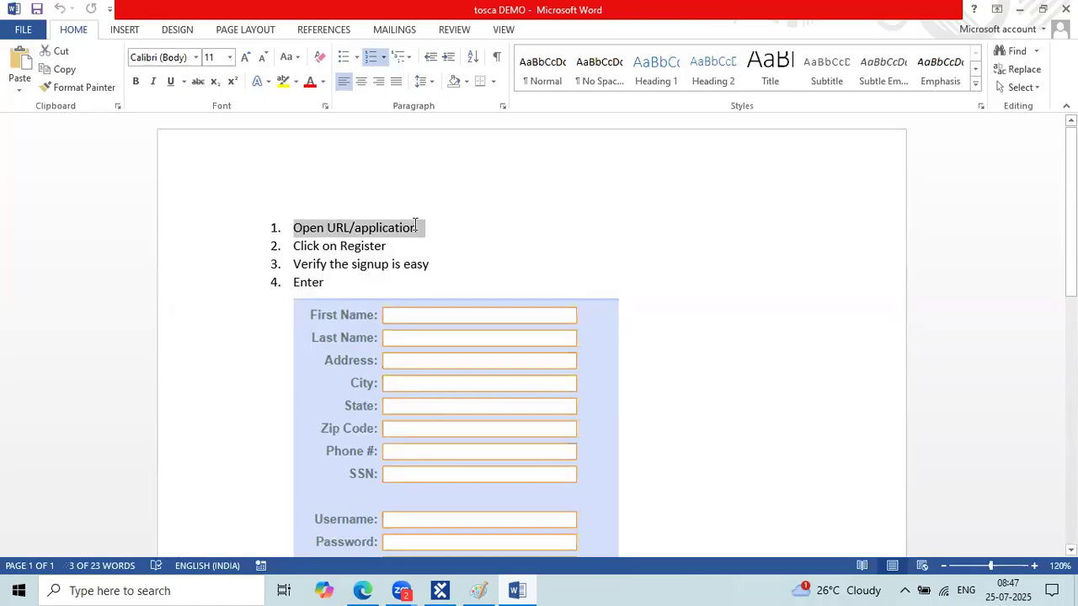
left_click(417, 229)
triple_click(298, 247)
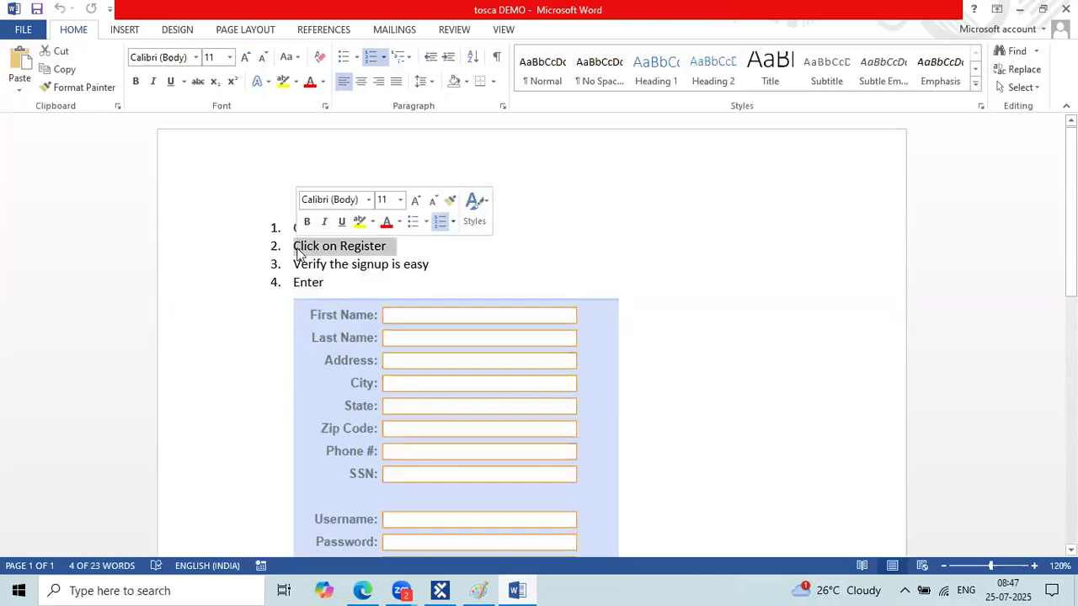
key("alt+Tab")
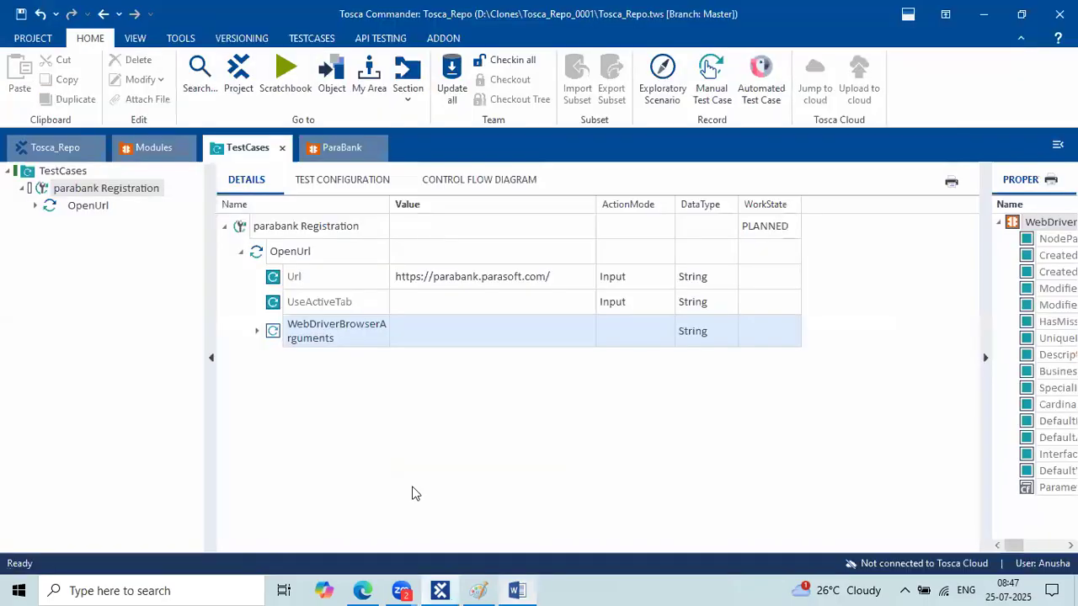
left_click(342, 153)
Move the ParaBank page into its own maximized Edge window.
left_click(155, 149)
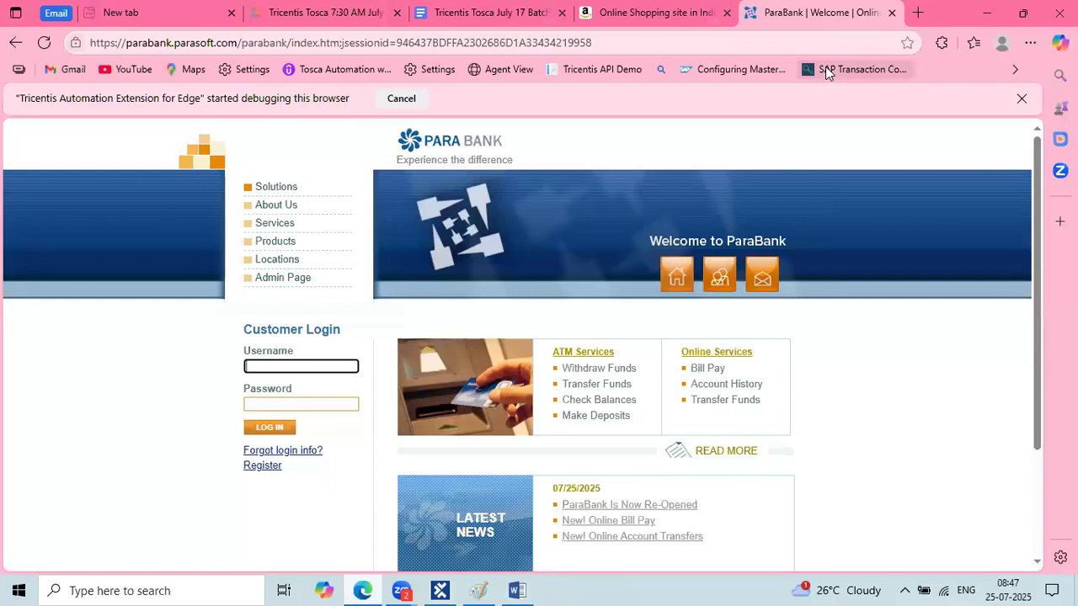
left_click_drag(815, 13, 839, 107)
double_click(838, 106)
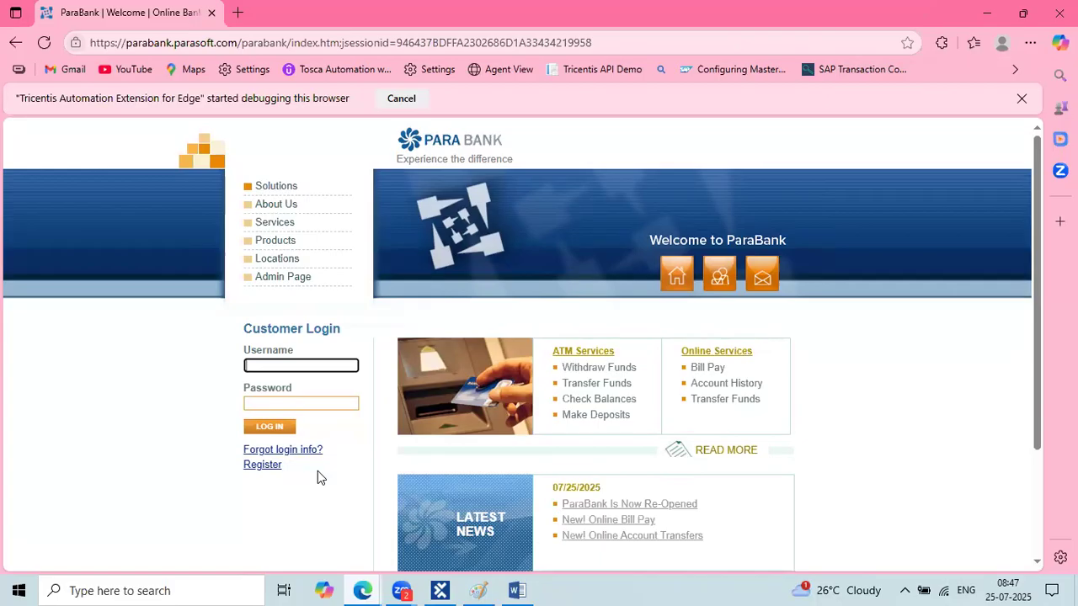
Close Paint without saving and return to Tosca Commander.
left_click(486, 587)
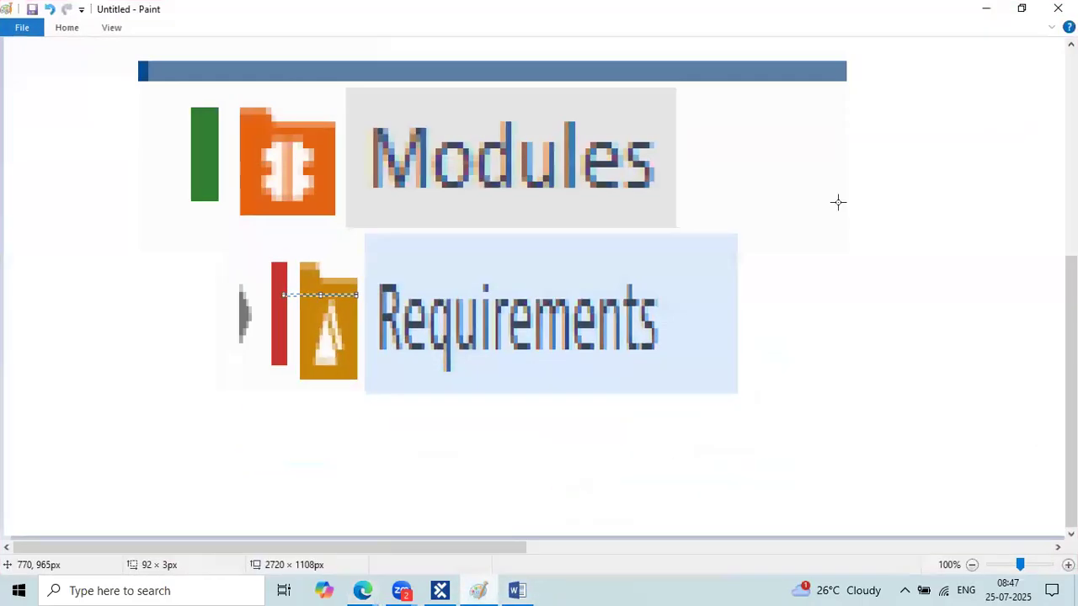
key("alt+F4")
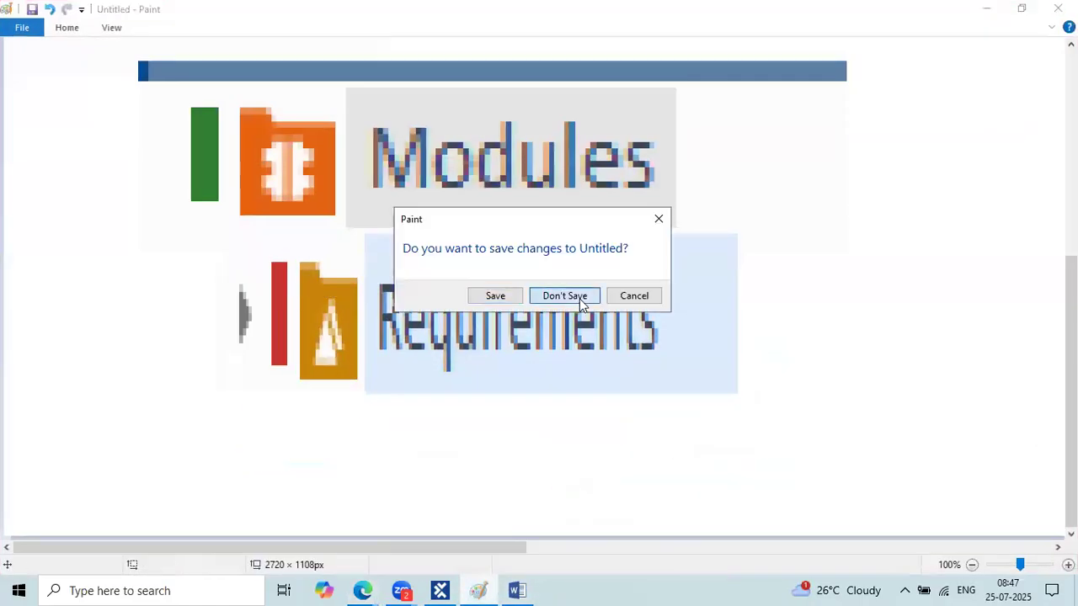
left_click(580, 298)
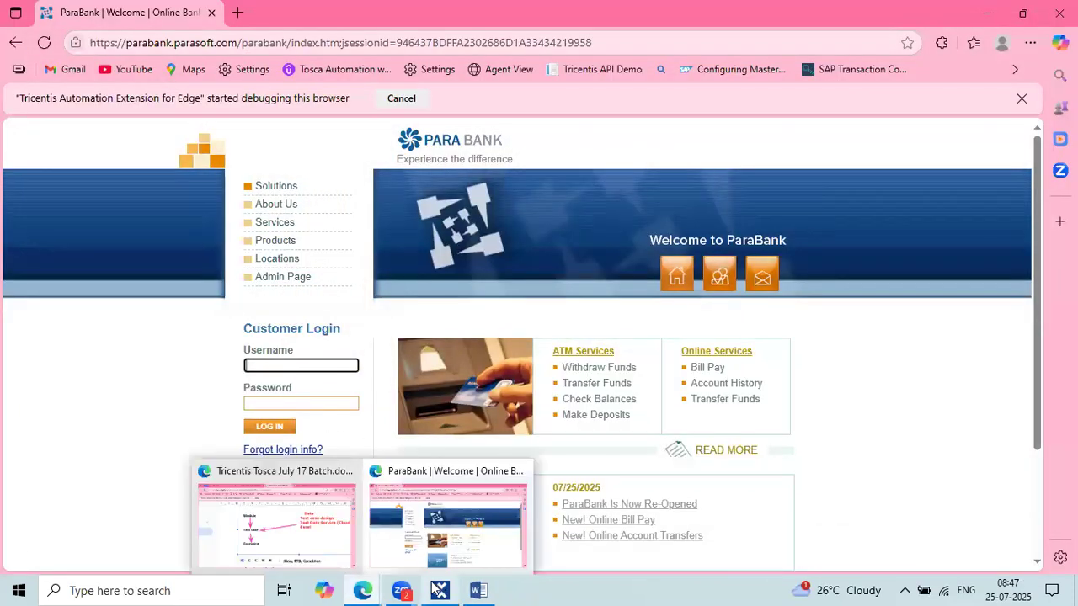
left_click(396, 476)
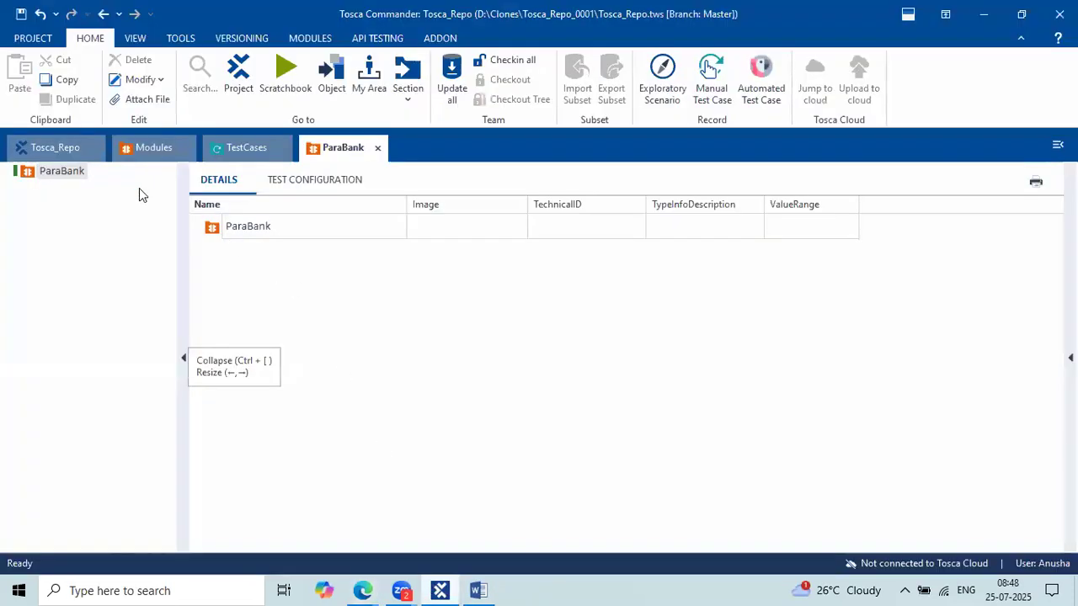
Bring up the ParaBank module folder's context menu with its Scan options.
right_click(31, 175)
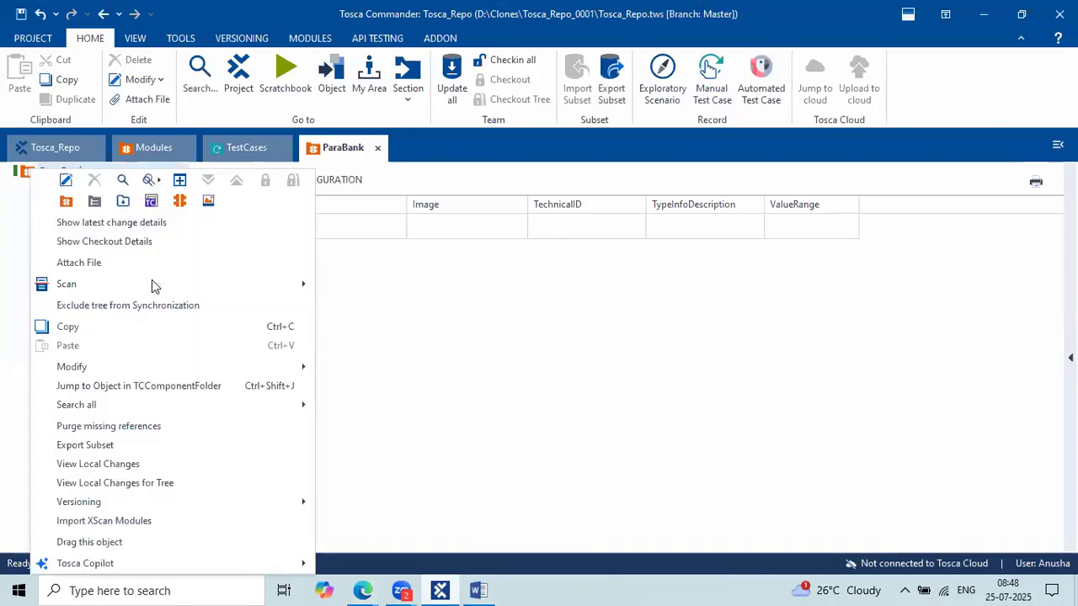
mouse_move(365, 291)
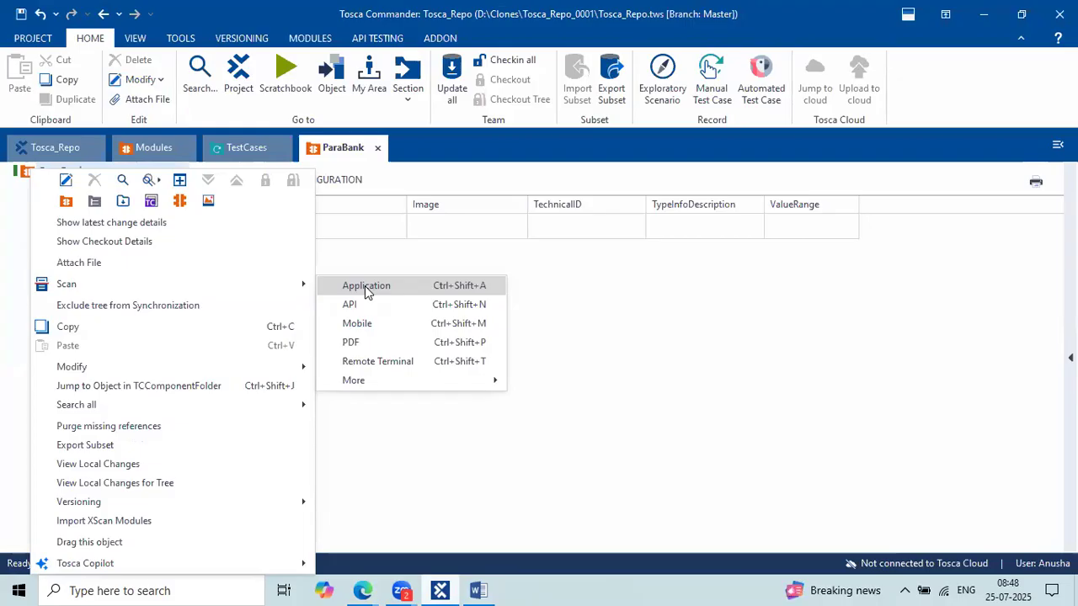
left_click(416, 224)
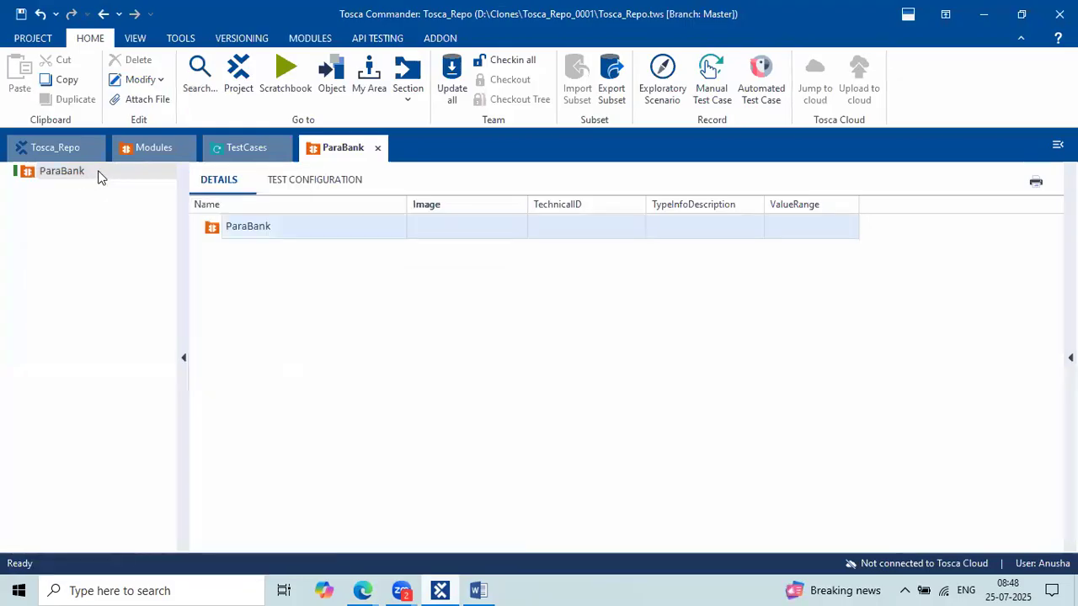
right_click(99, 173)
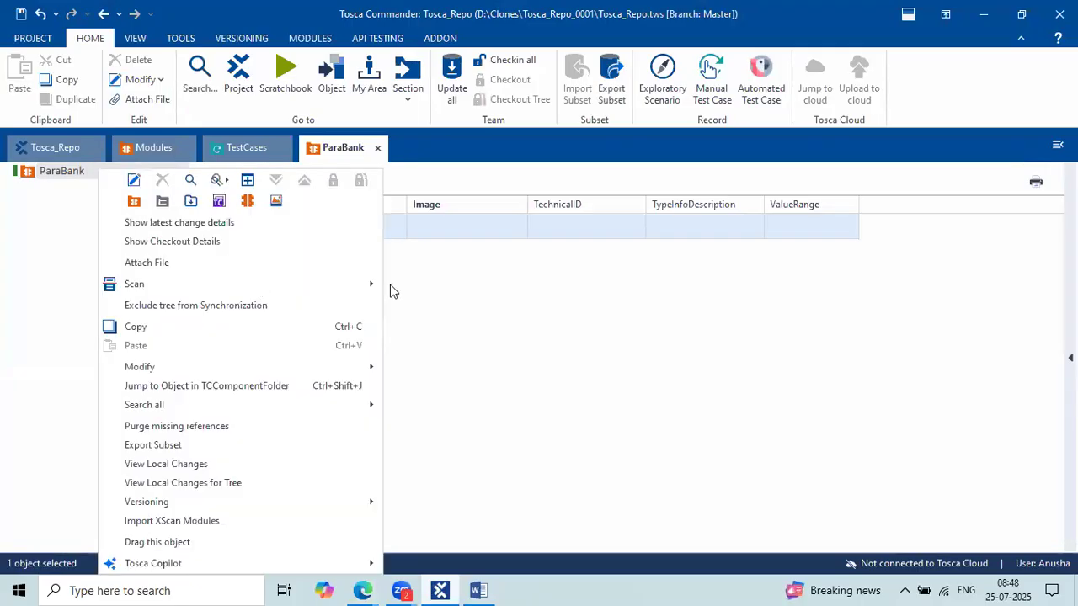
Start a Scan > Application and pick the ParaBank | Welcome Edge page as the target.
mouse_move(259, 289)
left_click(415, 286)
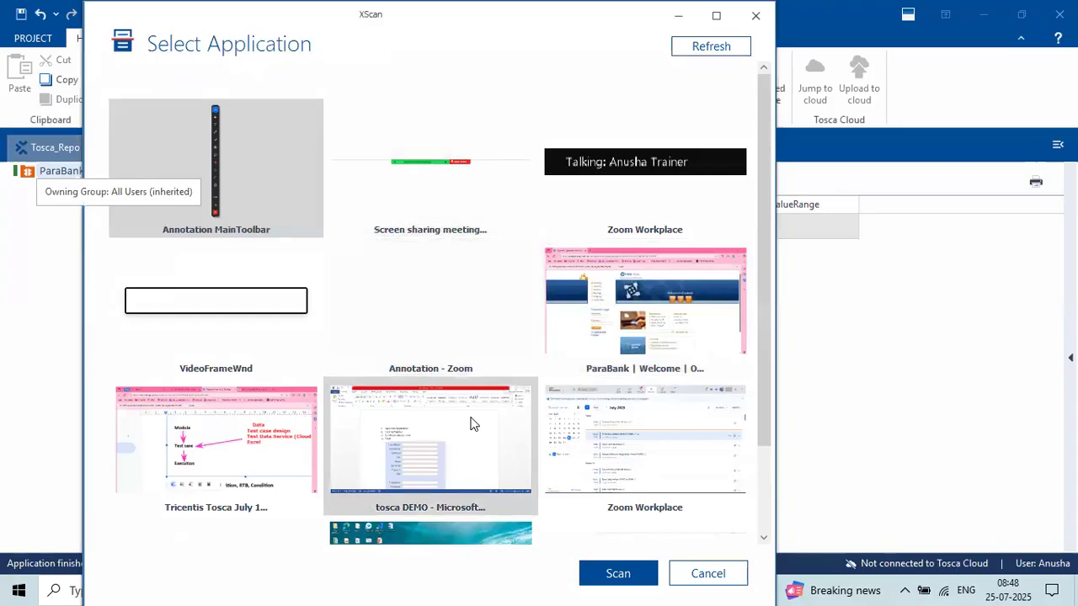
scroll(472, 424, "down", 2)
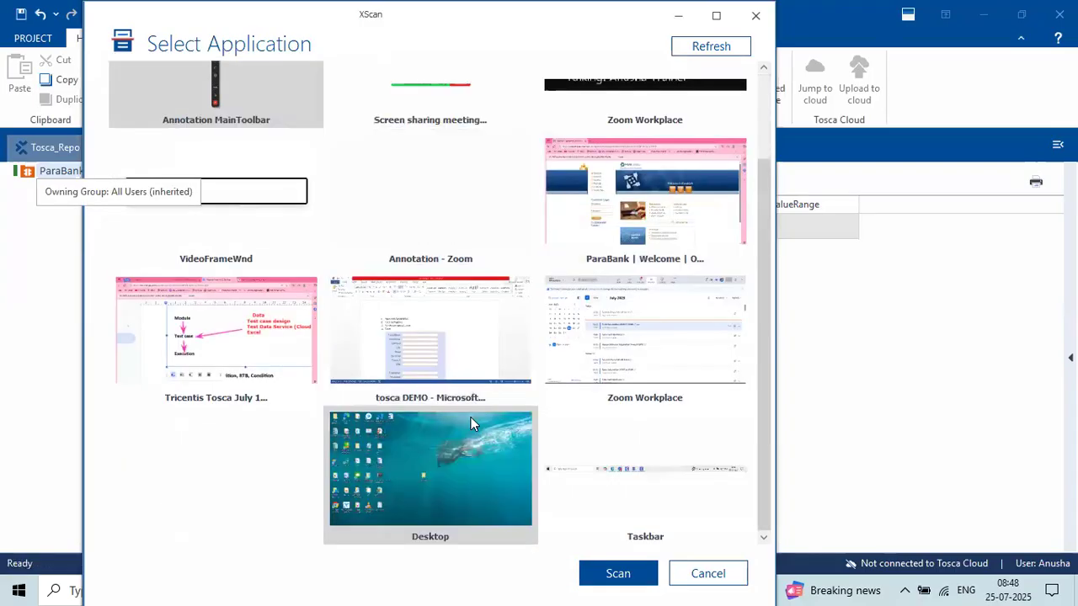
scroll(470, 424, "up", 2)
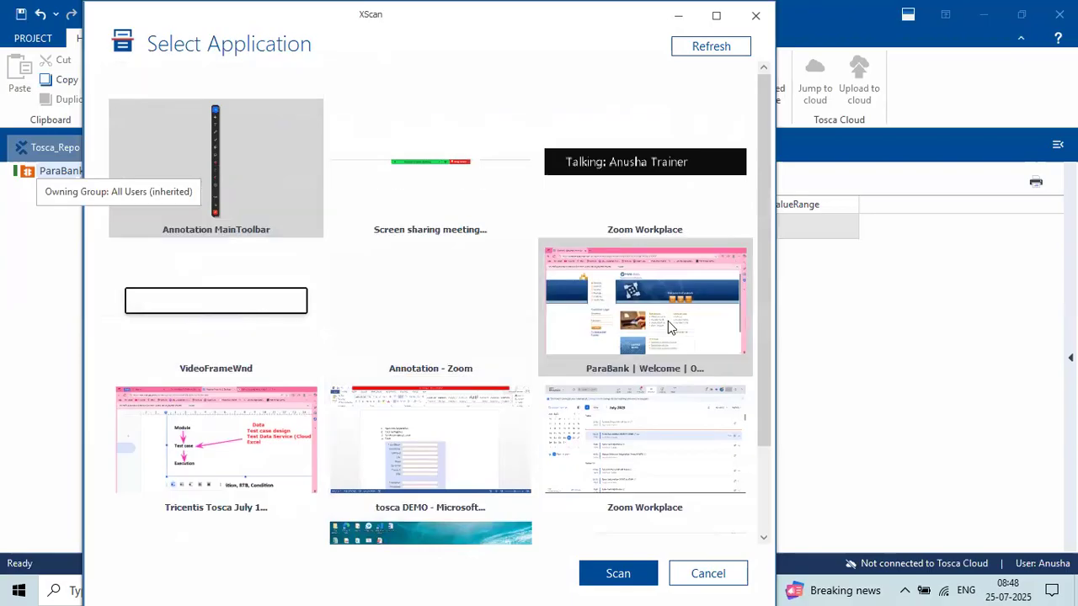
mouse_move(668, 320)
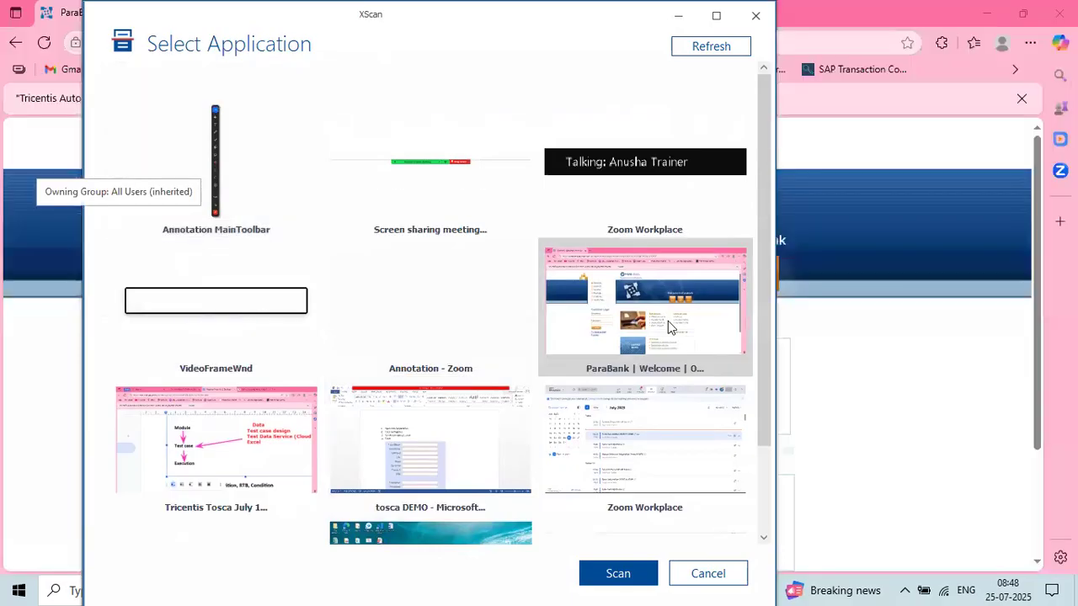
left_click(668, 321)
Scan the ParaBank Welcome page and locate the Register link among the listed controls.
left_click(636, 578)
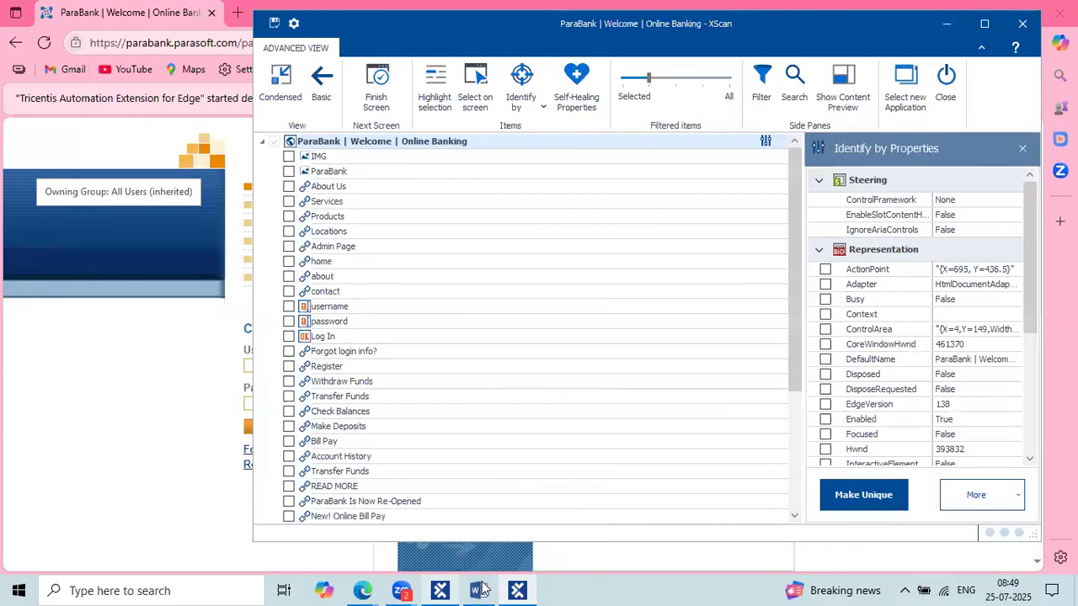
left_click(480, 590)
left_click(480, 590)
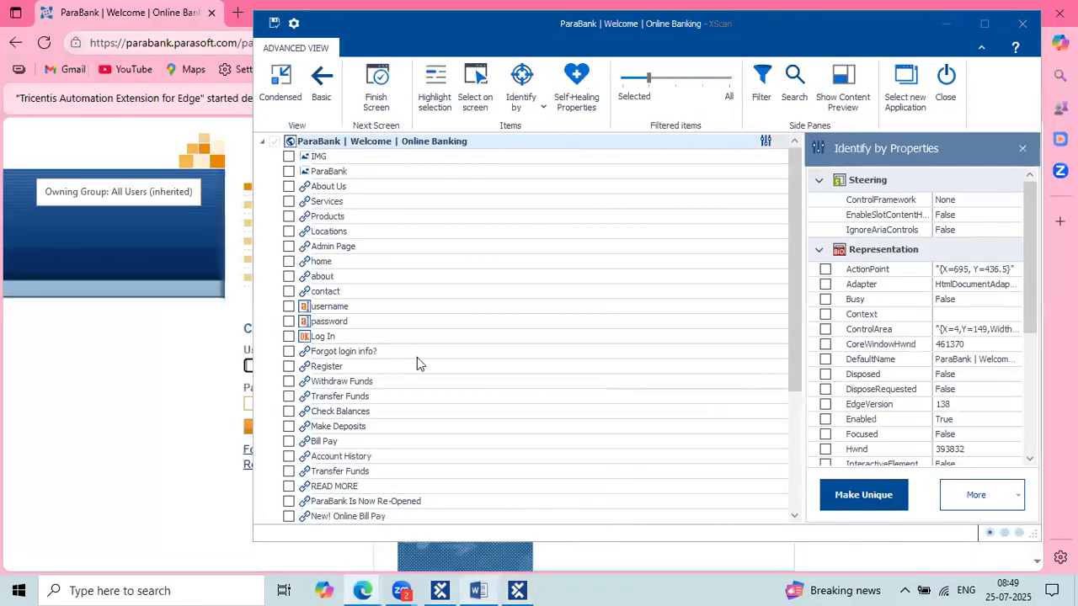
left_click(393, 368)
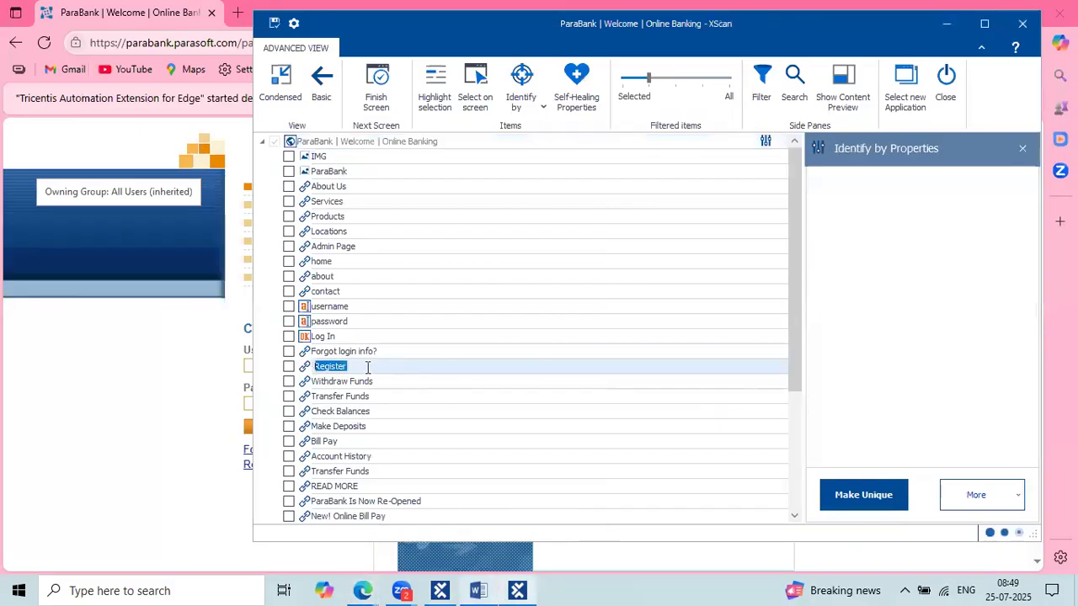
Check the Register link in the XScan tree and maximize the XScan window.
left_click(289, 368)
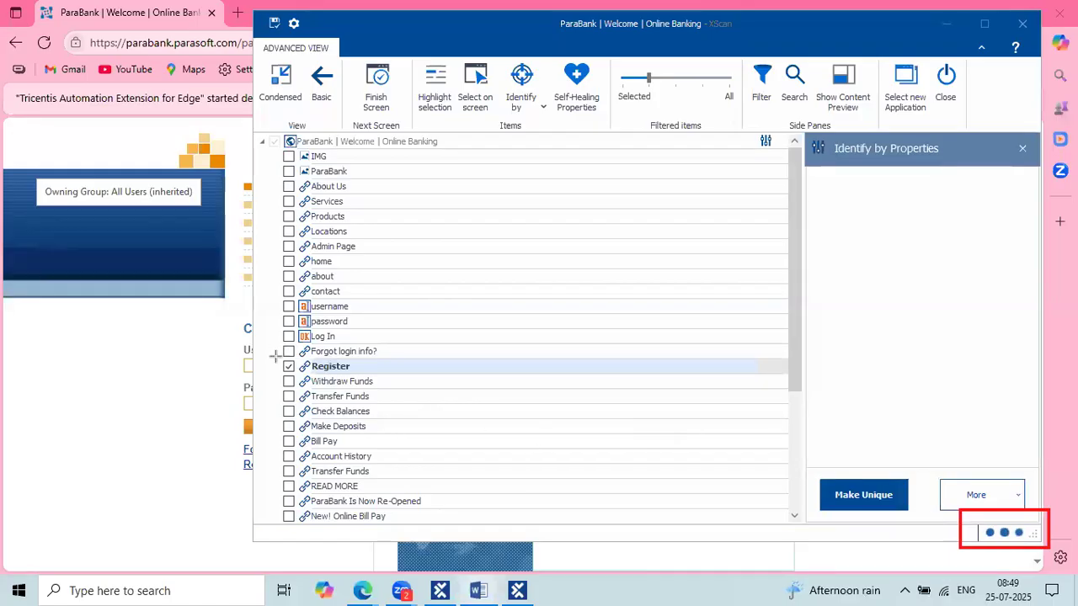
left_click_drag(274, 358, 391, 377)
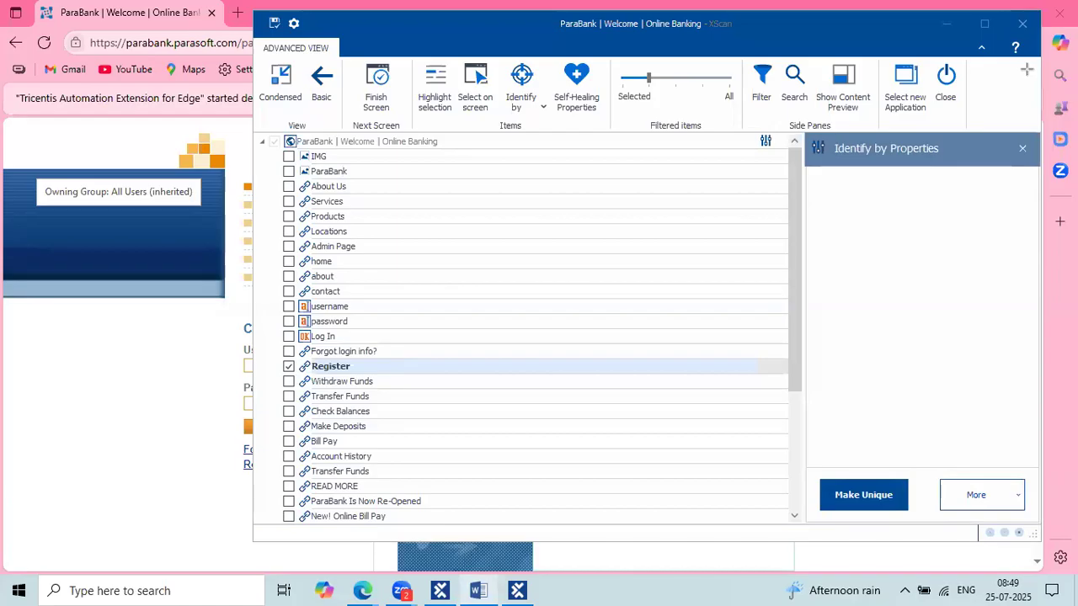
left_click(985, 23)
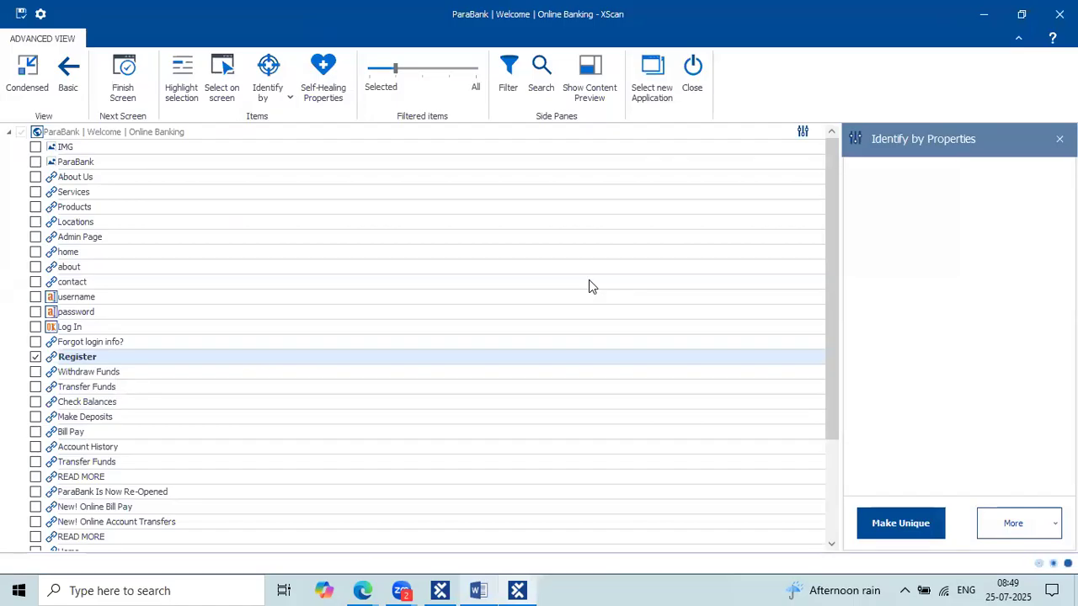
left_click(401, 590)
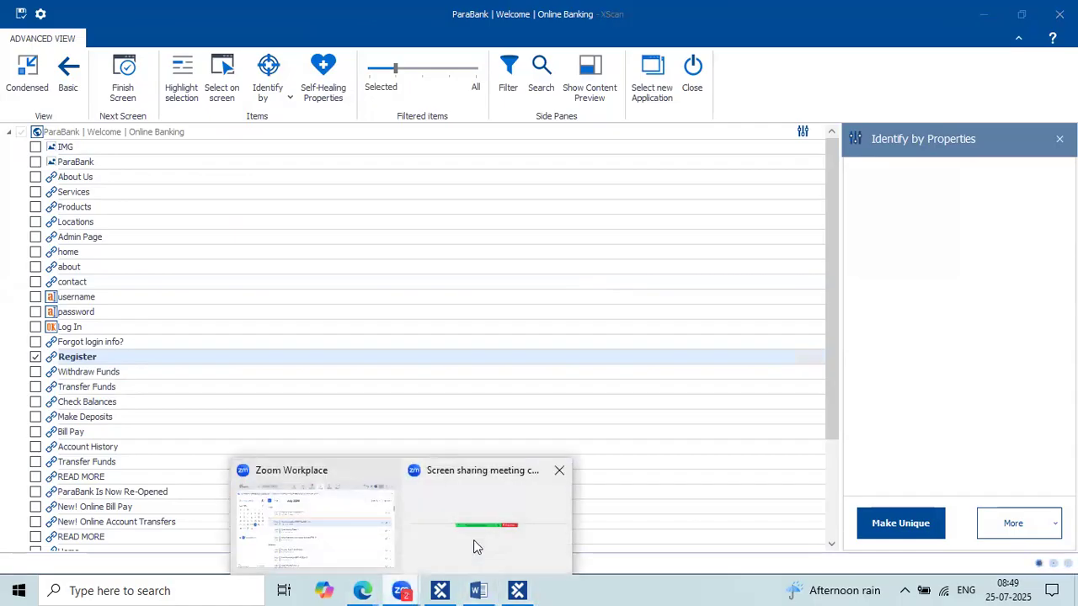
left_click(474, 541)
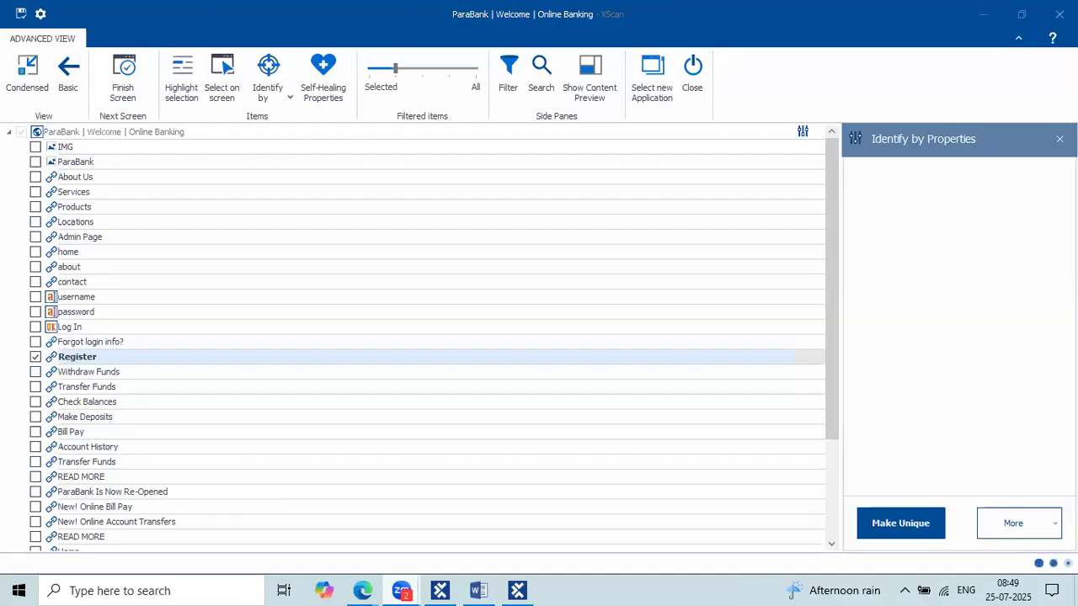
mouse_move(852, 160)
left_mouse_down()
mouse_move(1067, 464)
mouse_move(1042, 476)
left_mouse_up()
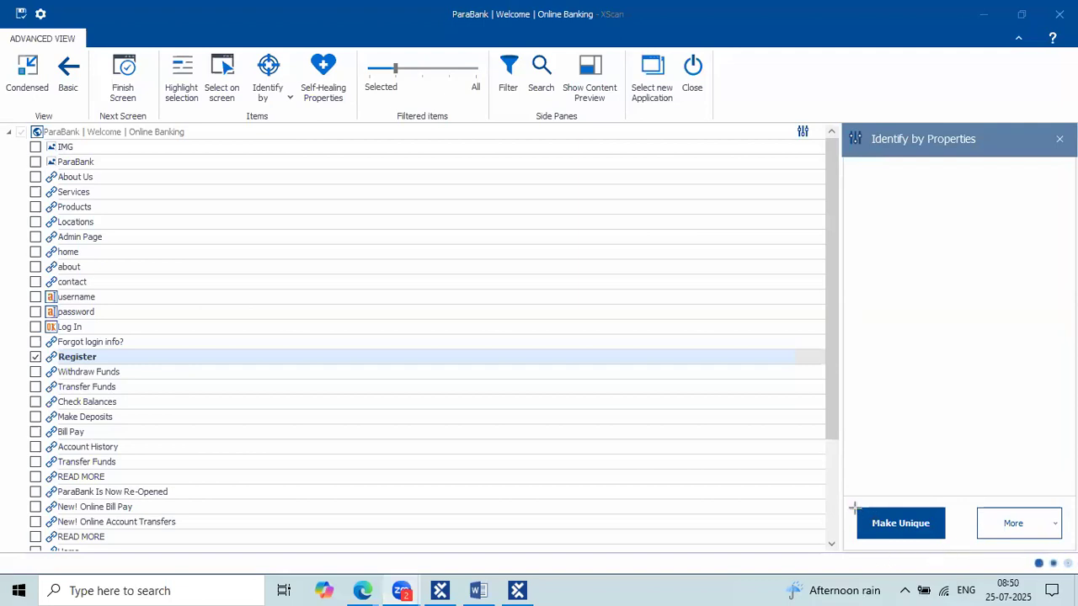
left_click_drag(854, 508, 940, 542)
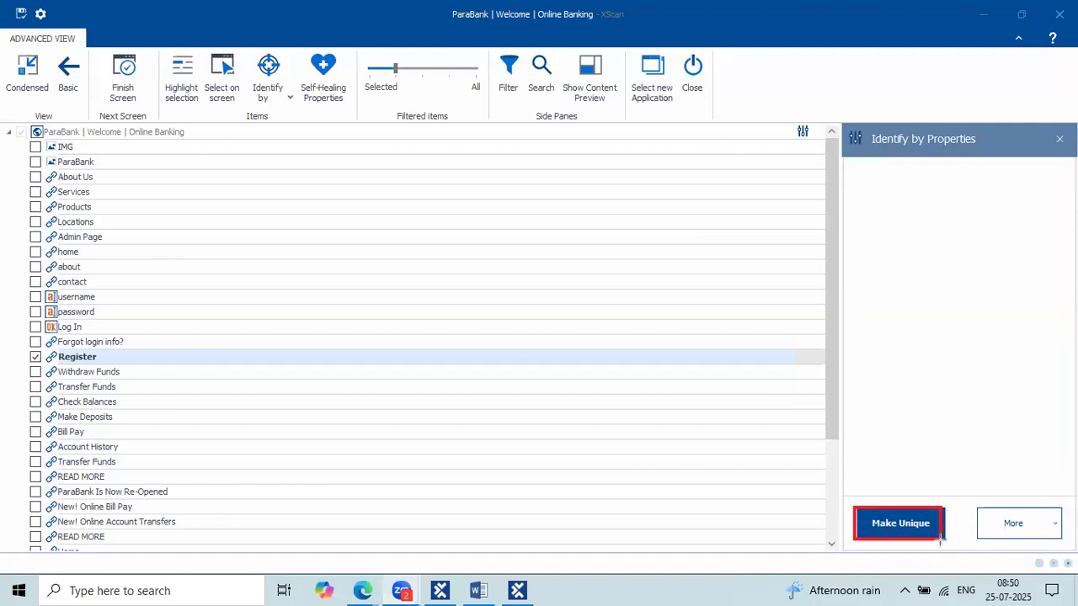
left_click_drag(989, 511, 1042, 536)
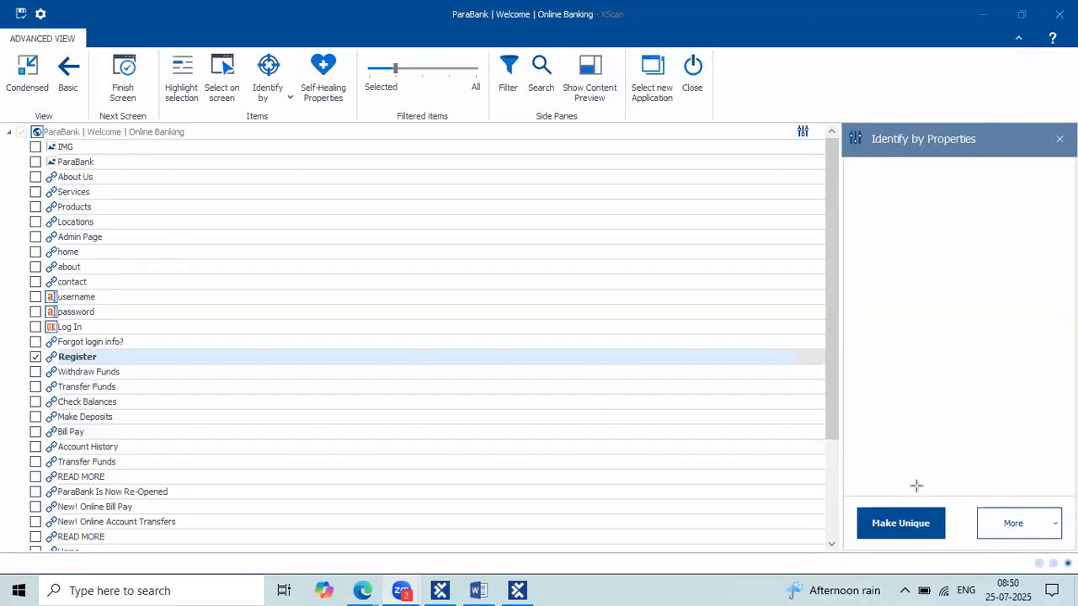
left_click_drag(859, 509, 945, 537)
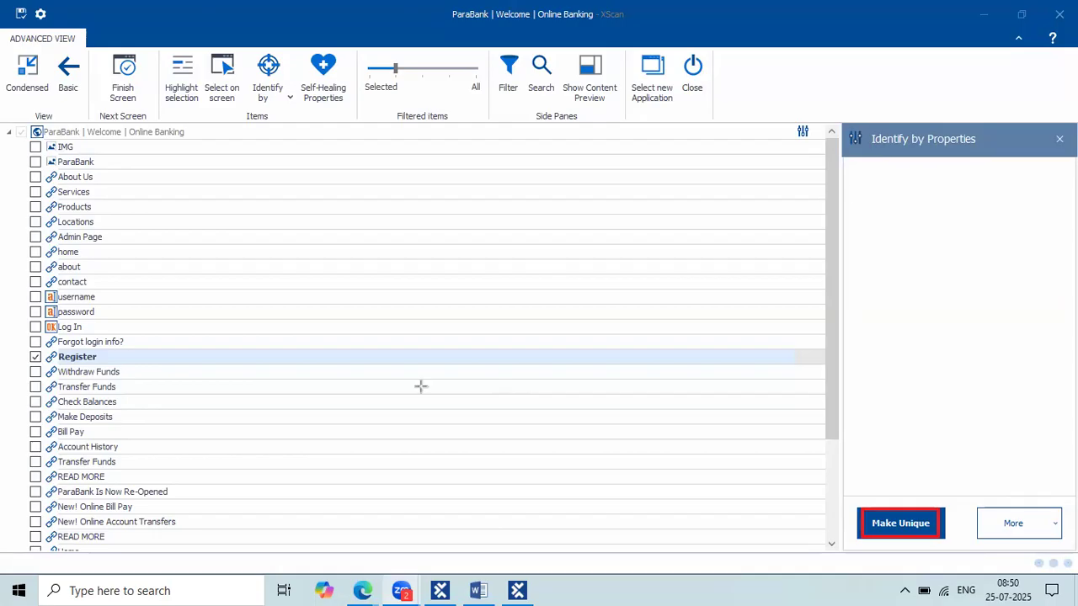
left_click_drag(237, 53, 299, 113)
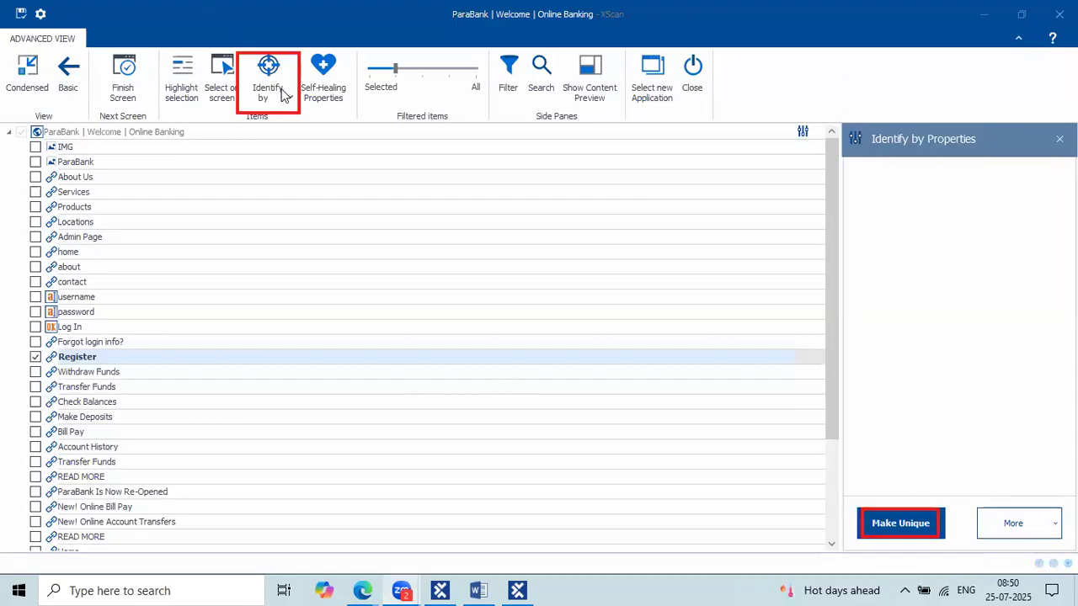
key("Escape")
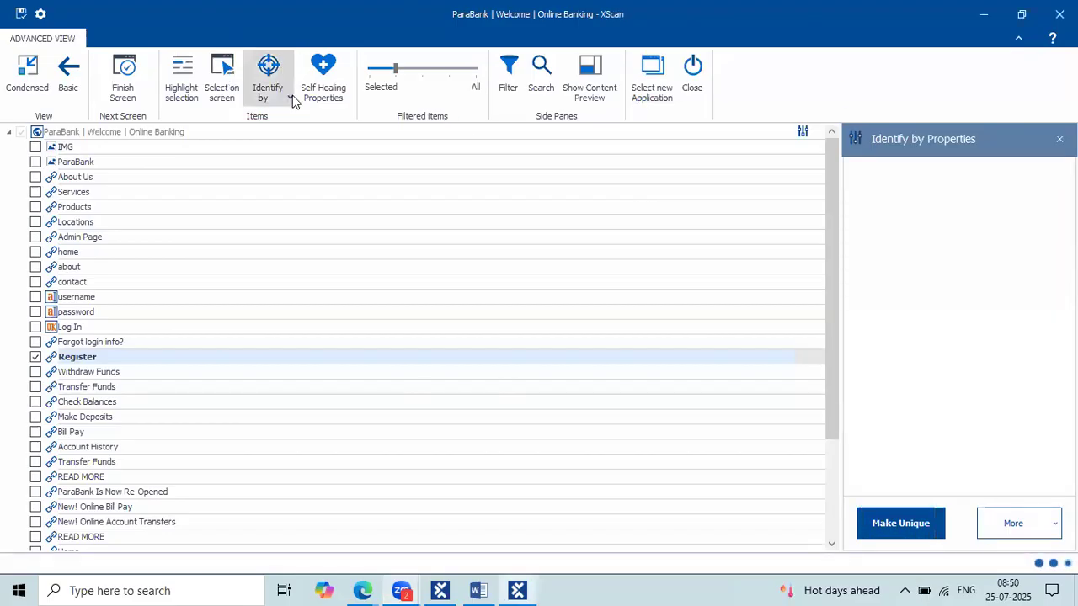
left_click(287, 98)
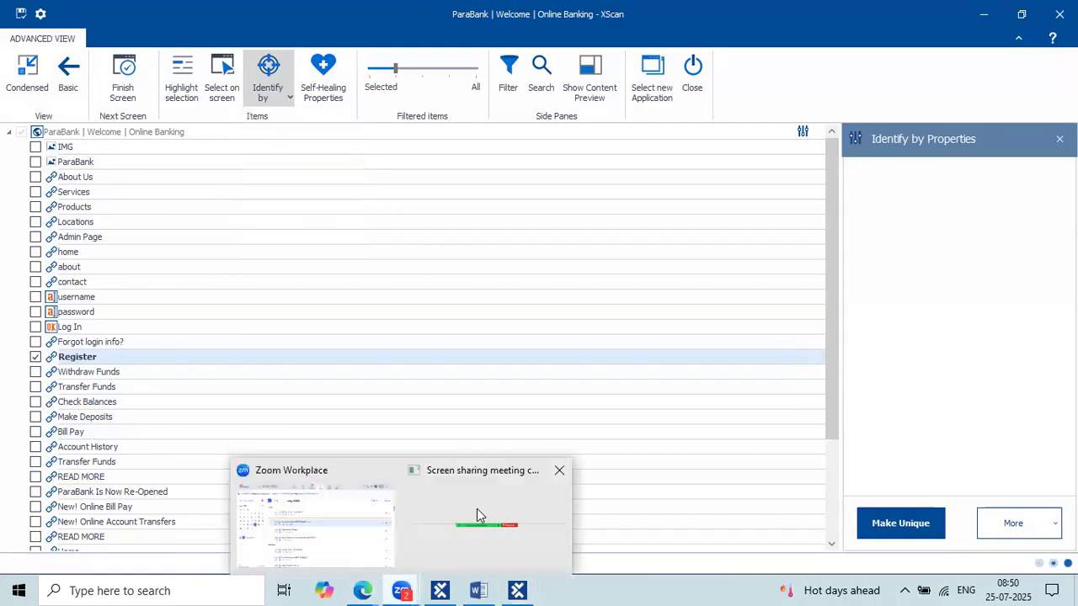
left_click(476, 508)
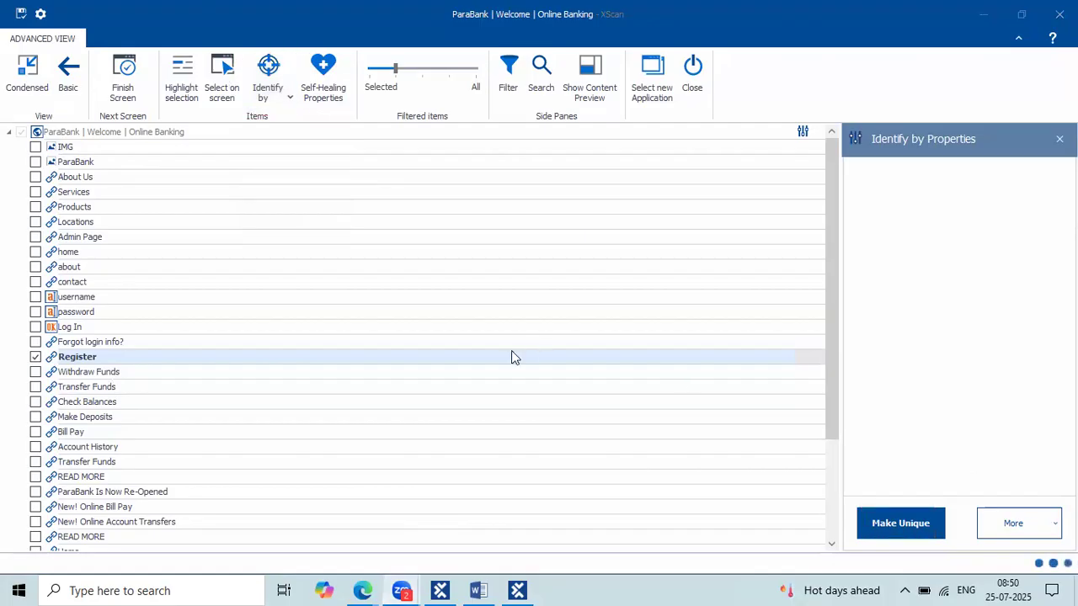
left_click(477, 356)
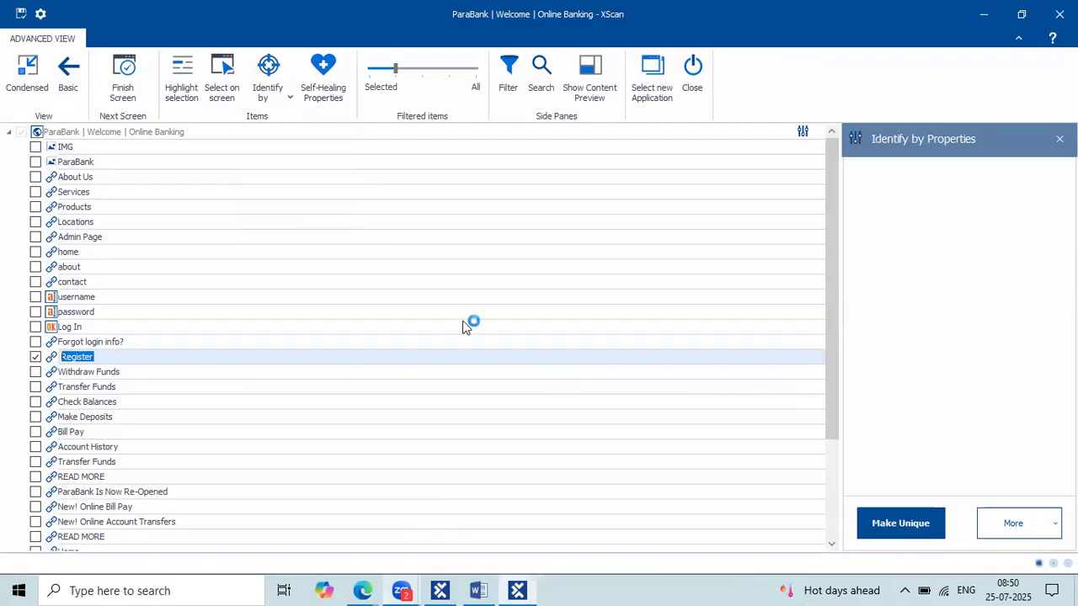
Show the identification properties of the root element 'ParaBank | Welcome | Online Banking'.
double_click(160, 135)
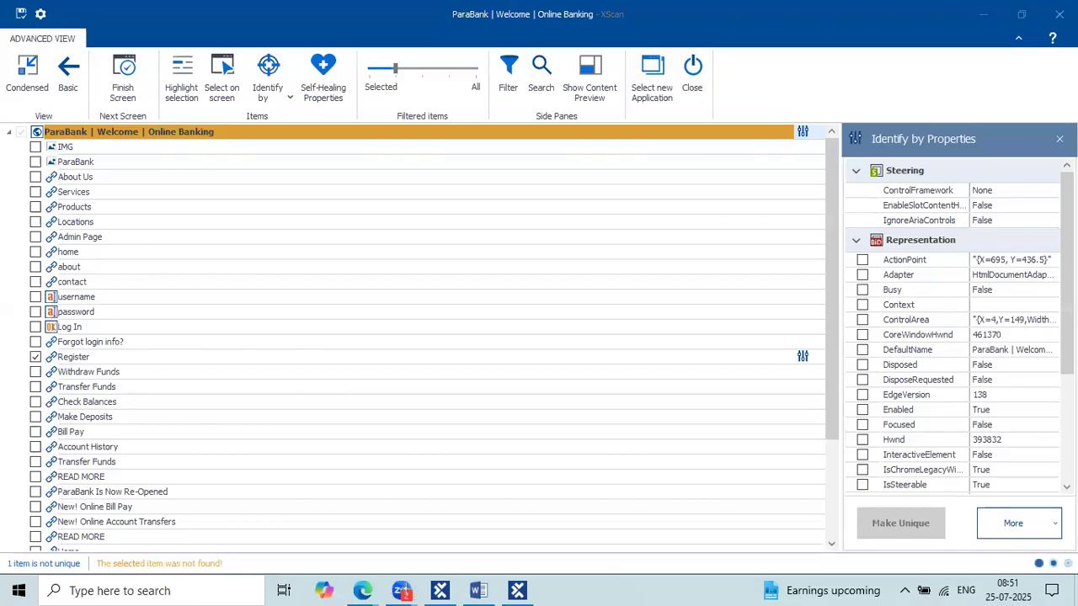
Close XScan, confirming to save the scanned module.
left_click(983, 16)
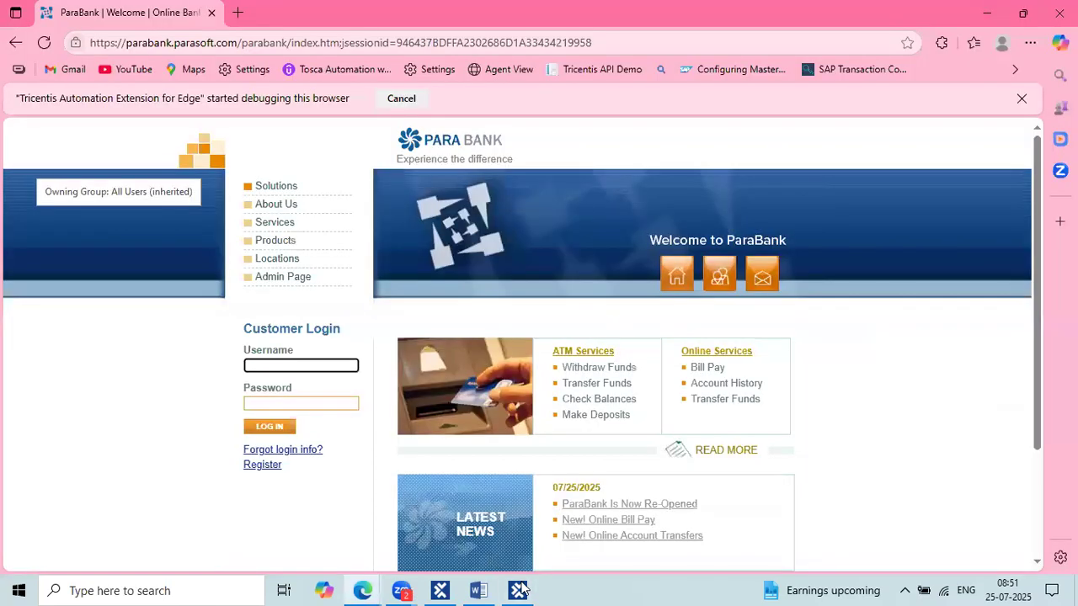
left_click(520, 590)
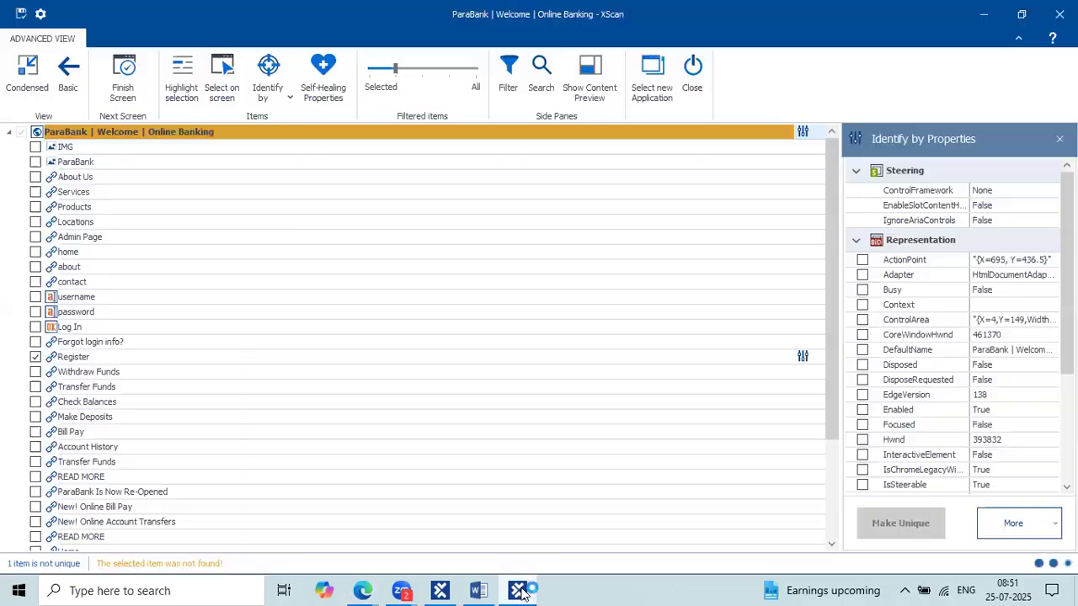
left_click(690, 84)
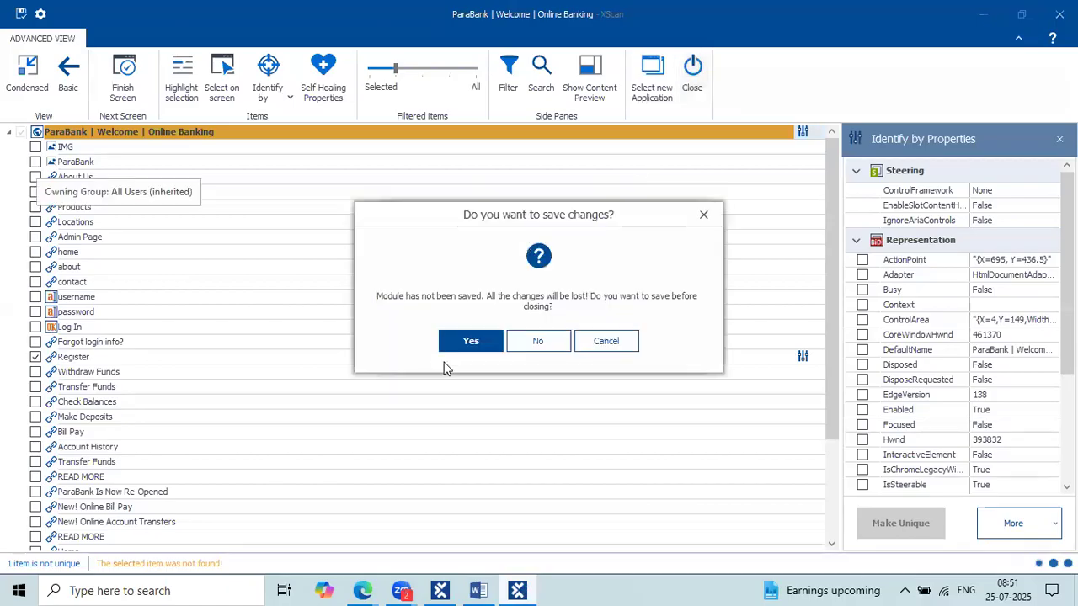
left_click(466, 341)
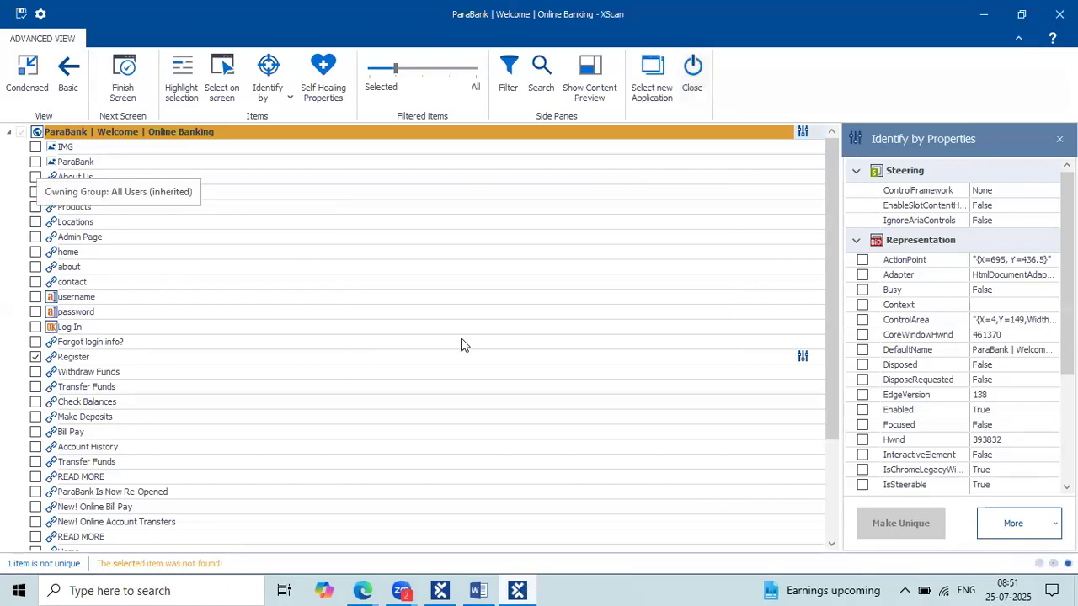
left_click(699, 67)
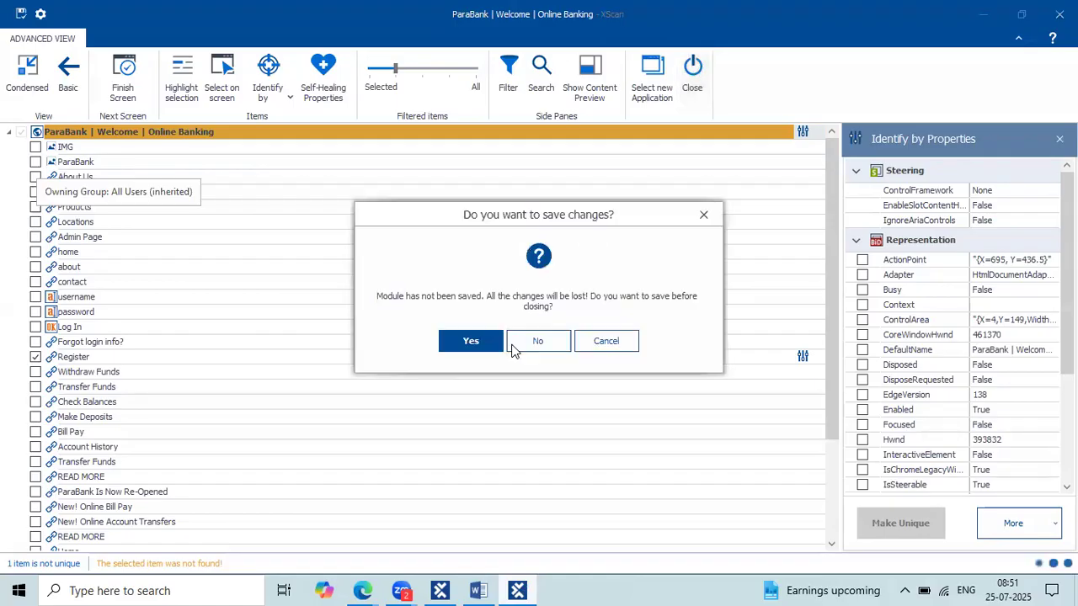
left_click(487, 343)
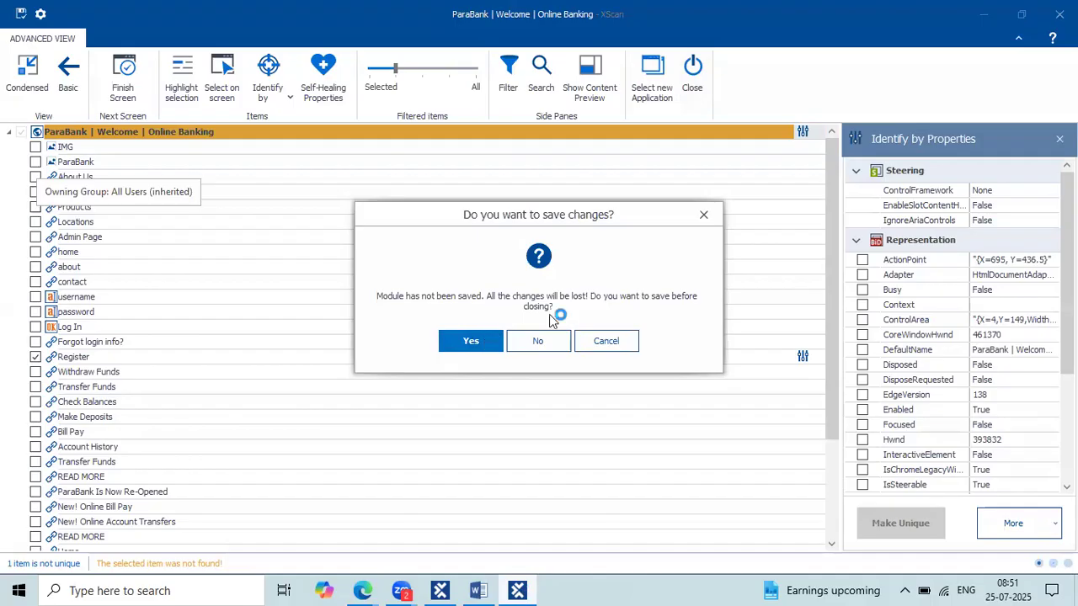
Shrink and minimize XScan, then bring Tosca Commander to the front.
left_click_drag(990, 24, 864, 58)
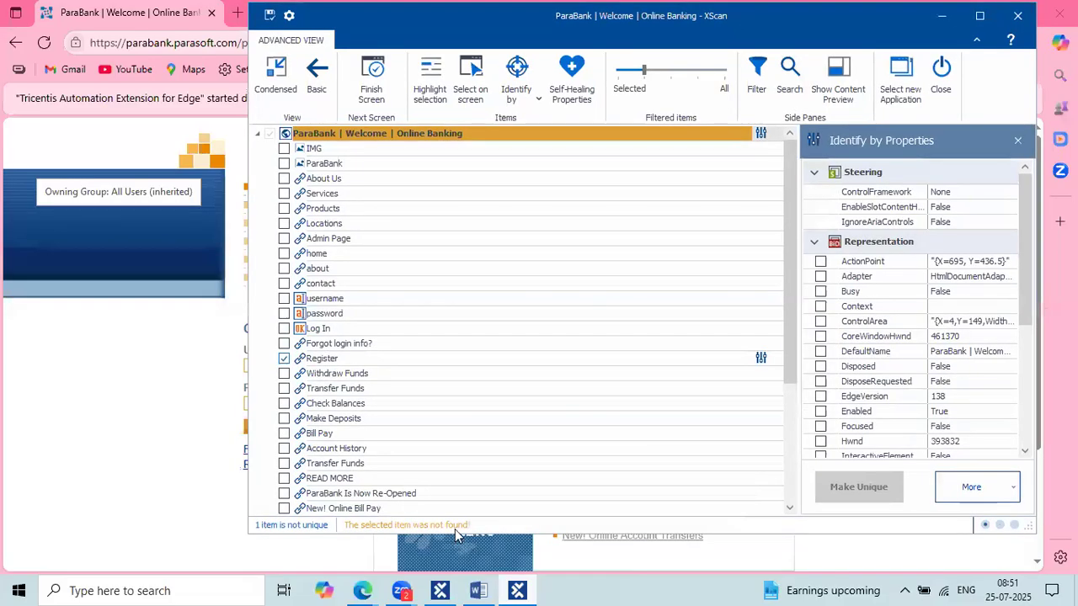
left_click(439, 590)
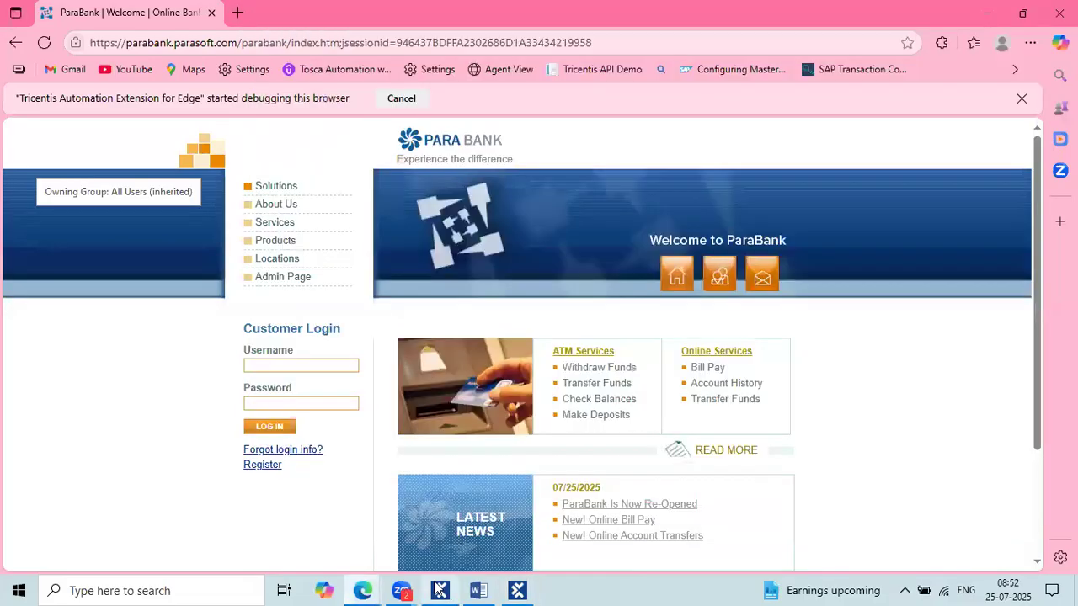
left_click(517, 591)
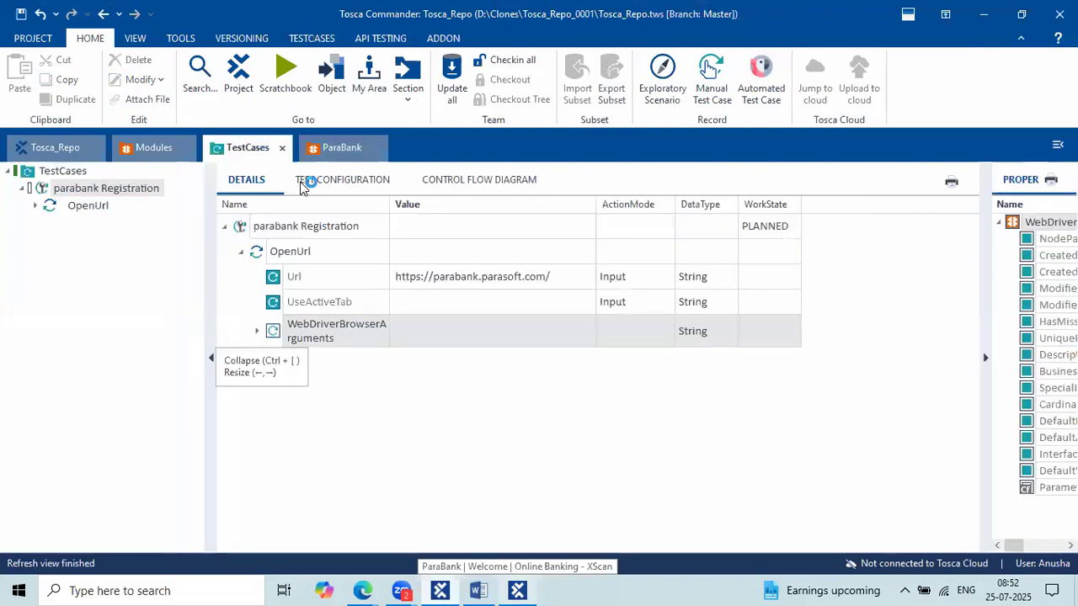
Switch to the ParaBank module and inspect the scan progress and the still-empty module area.
left_click(330, 150)
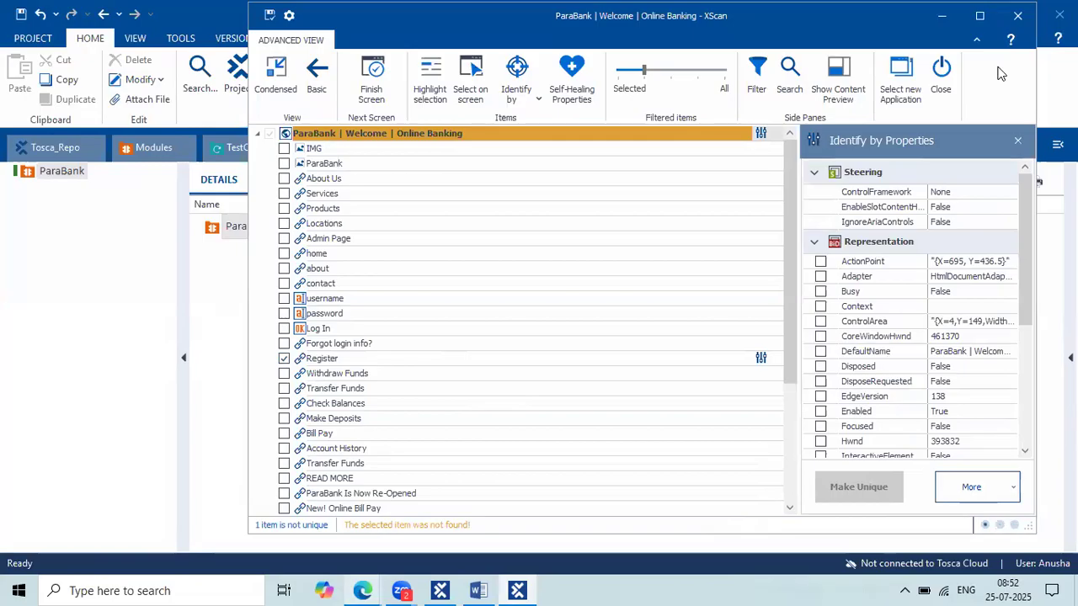
left_click_drag(641, 15, 527, 15)
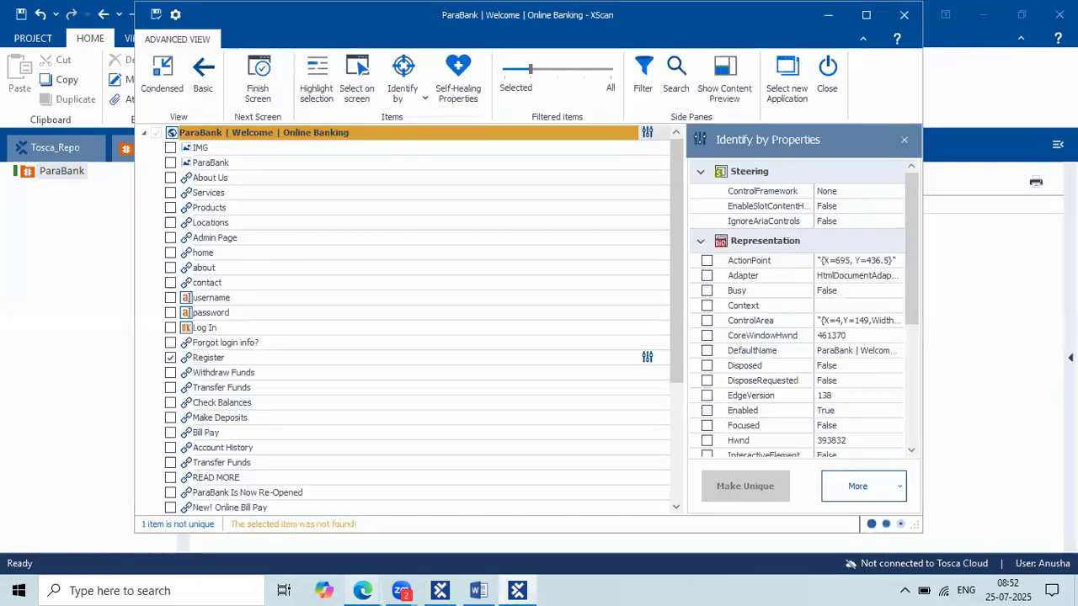
left_click_drag(844, 510, 932, 541)
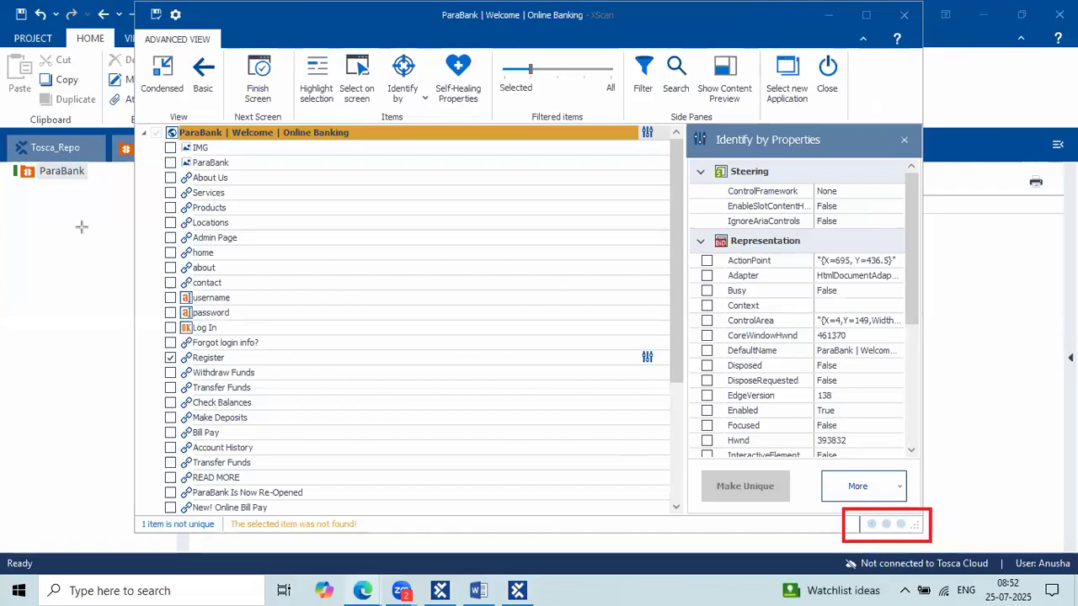
left_click_drag(13, 179, 139, 211)
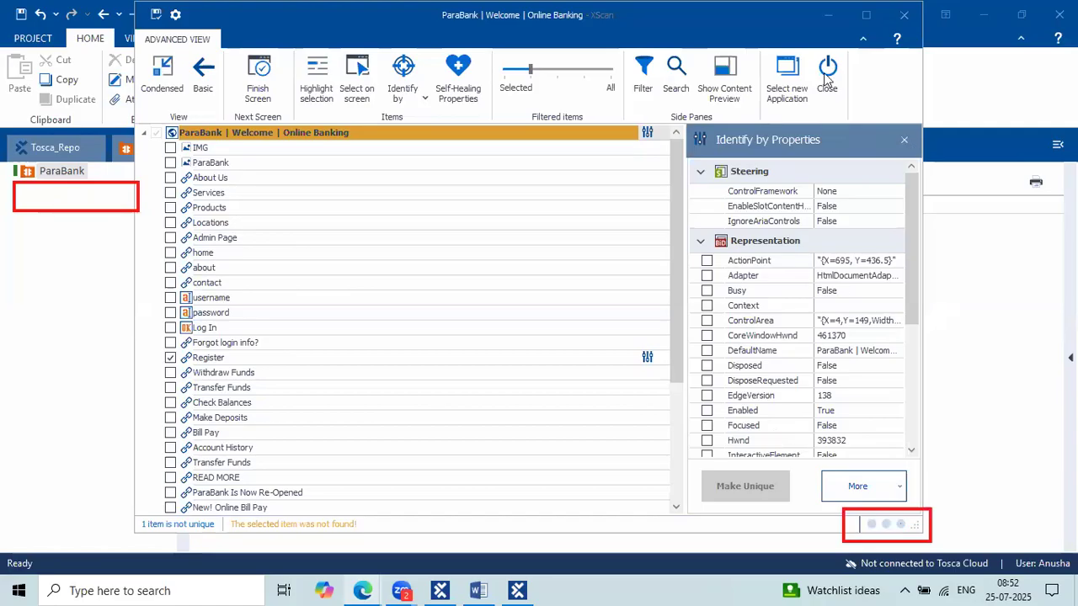
Close XScan, answering Yes to save the scanned module at each prompt.
left_click(456, 347)
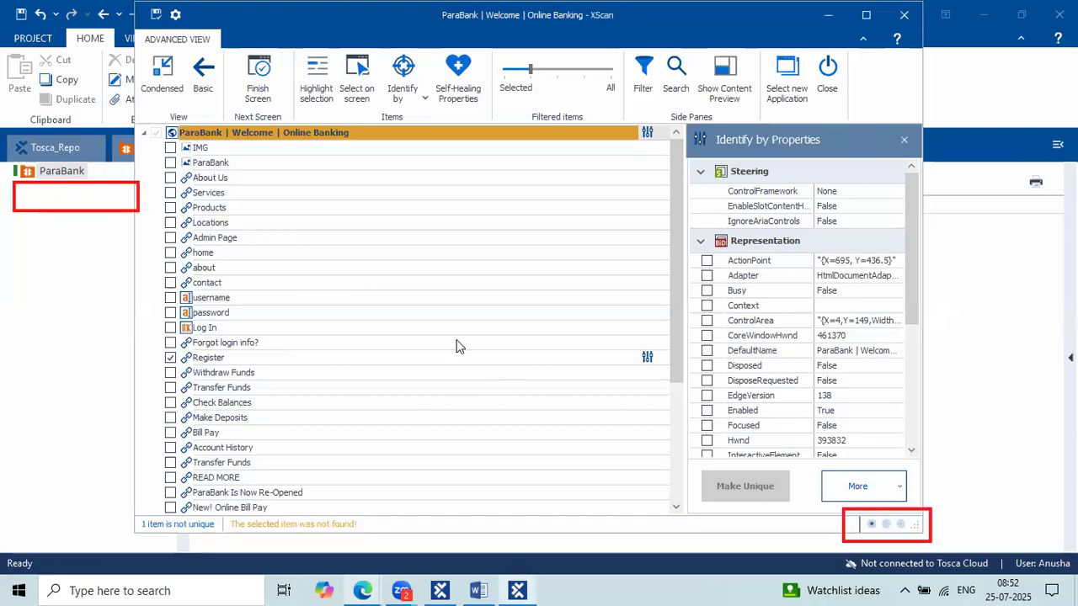
left_click(828, 78)
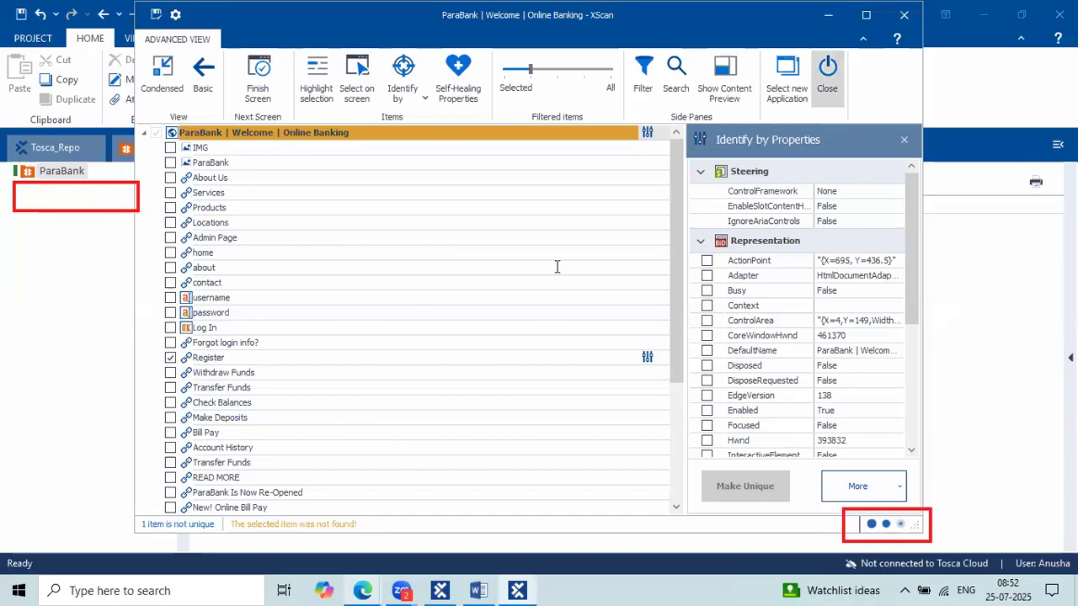
left_click(472, 335)
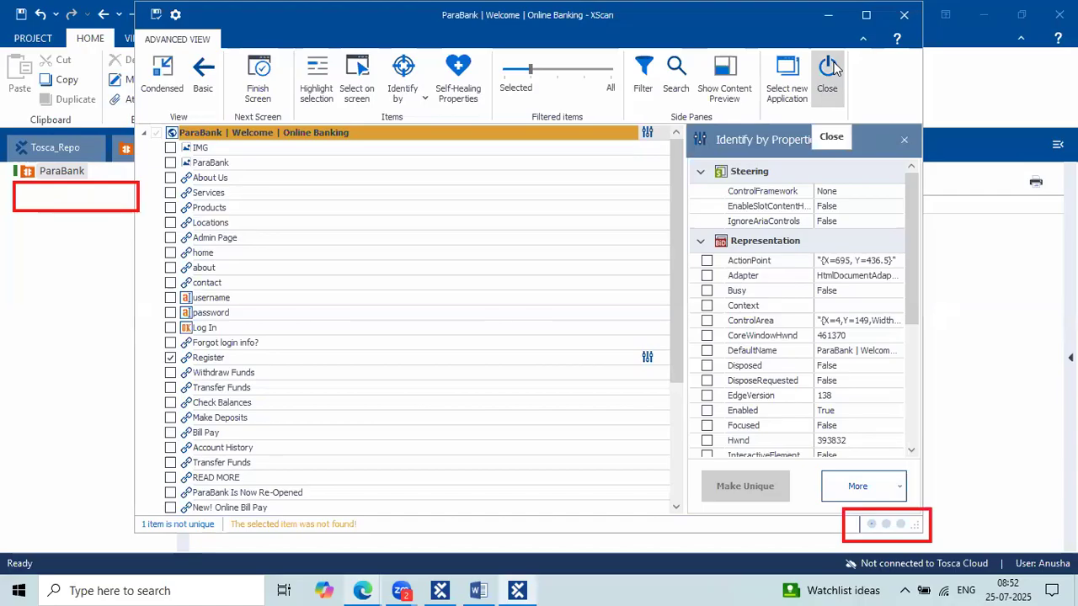
left_click(832, 71)
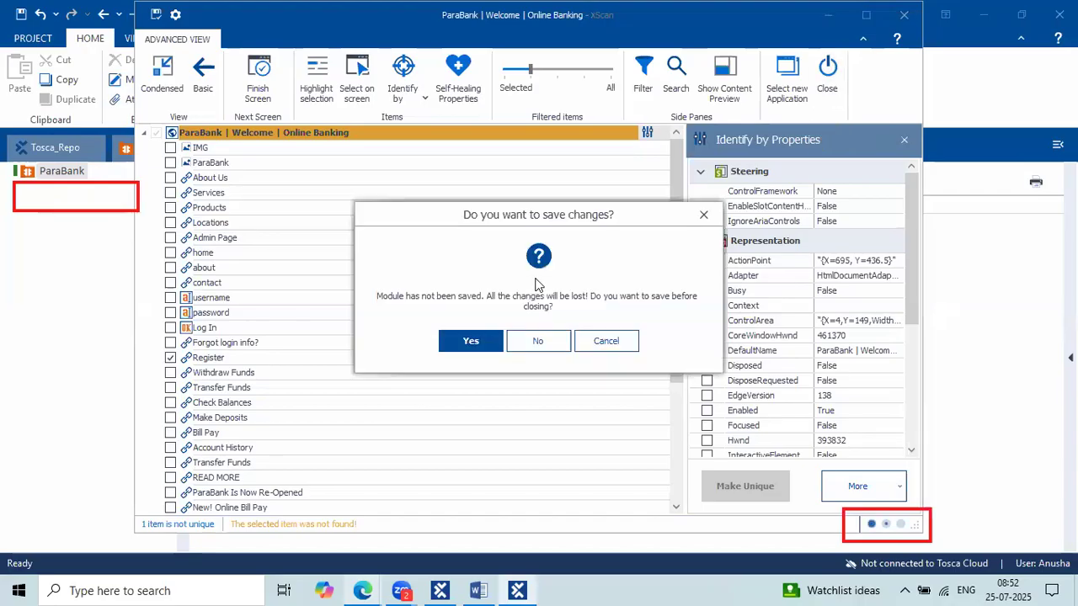
left_click(473, 347)
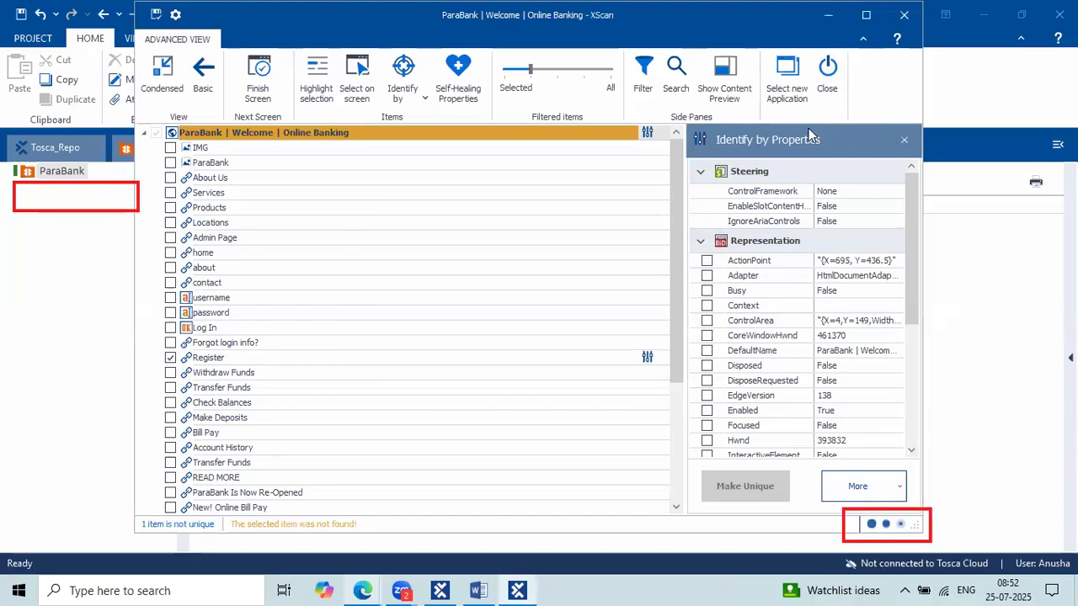
left_click(840, 74)
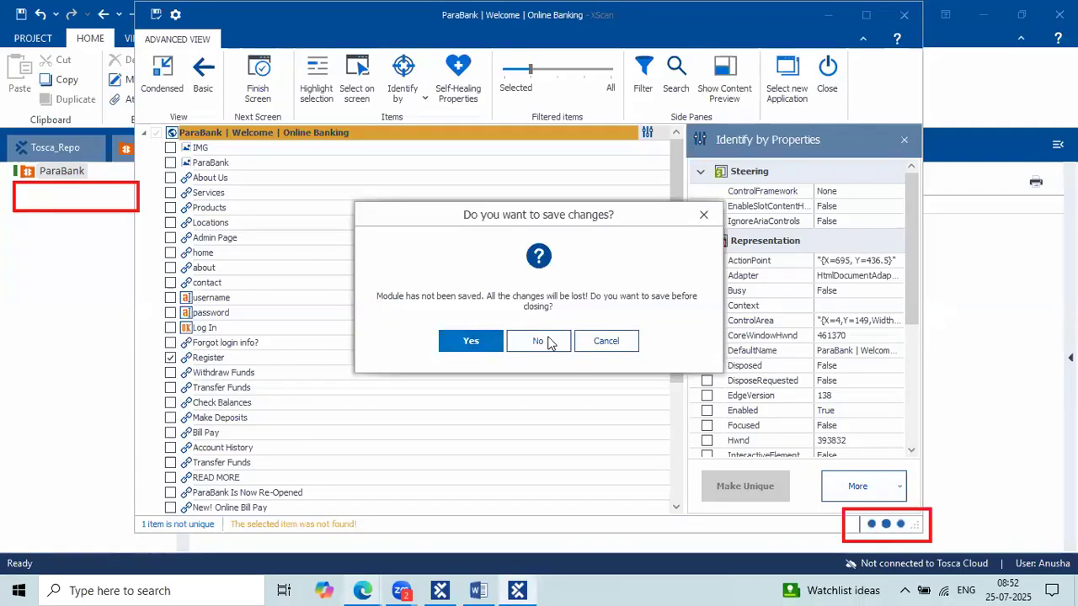
left_click(471, 341)
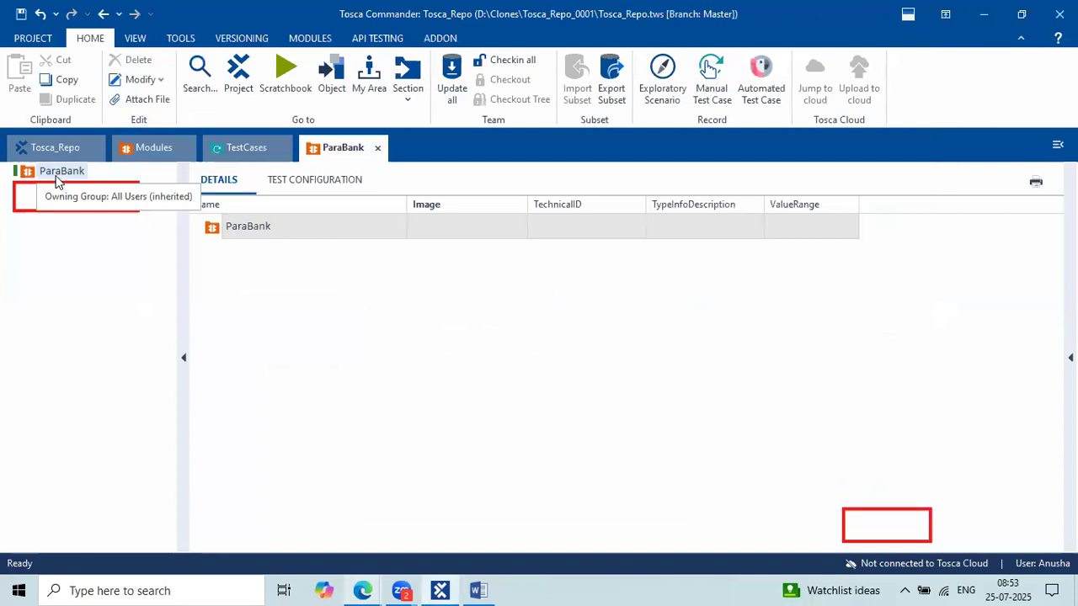
left_click(366, 584)
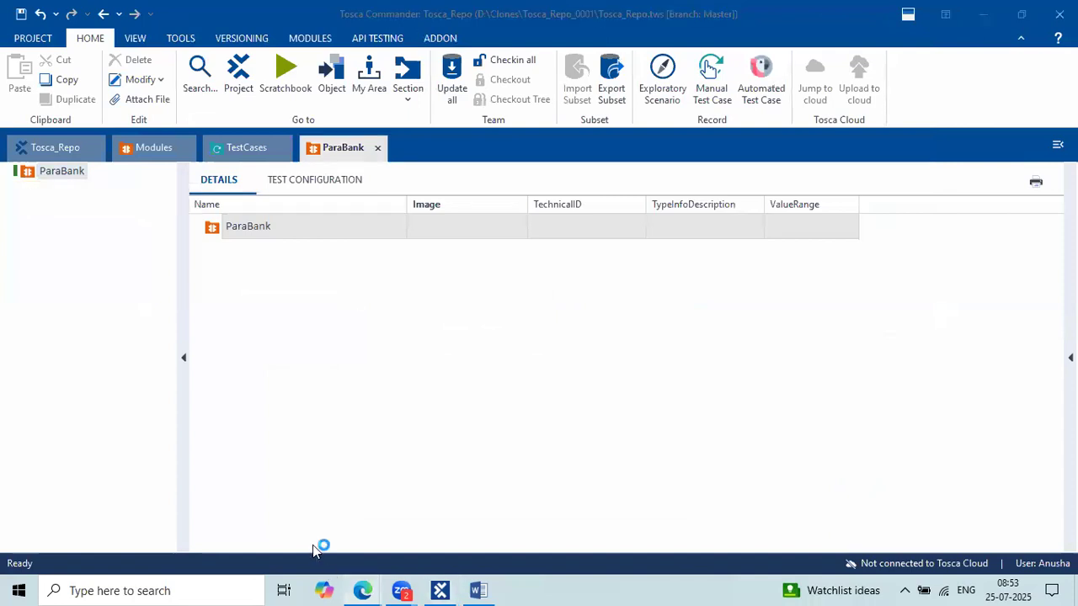
Review the Module, Test case and Execution notes in Google Docs, then close the document.
left_click(277, 516)
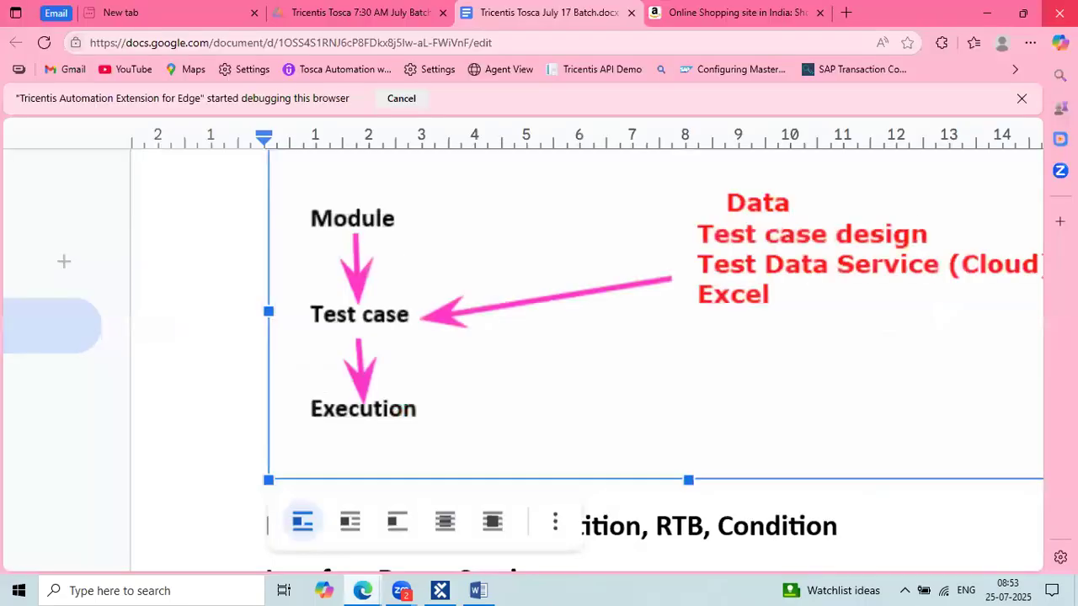
left_click(1060, 14)
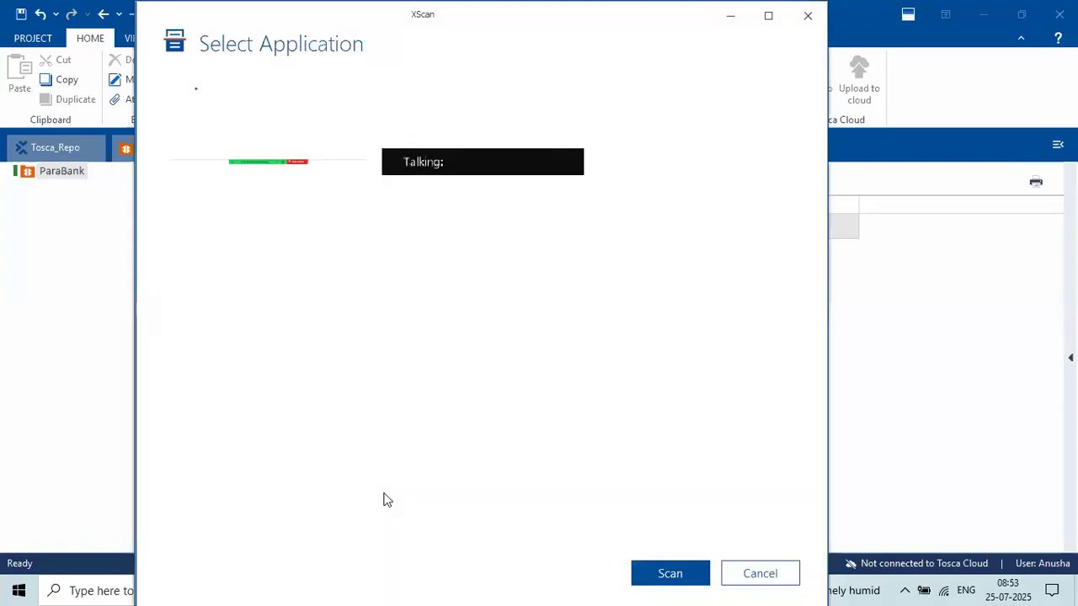
Choose the ParaBank welcome page in Select Application and scan it.
left_click(357, 589)
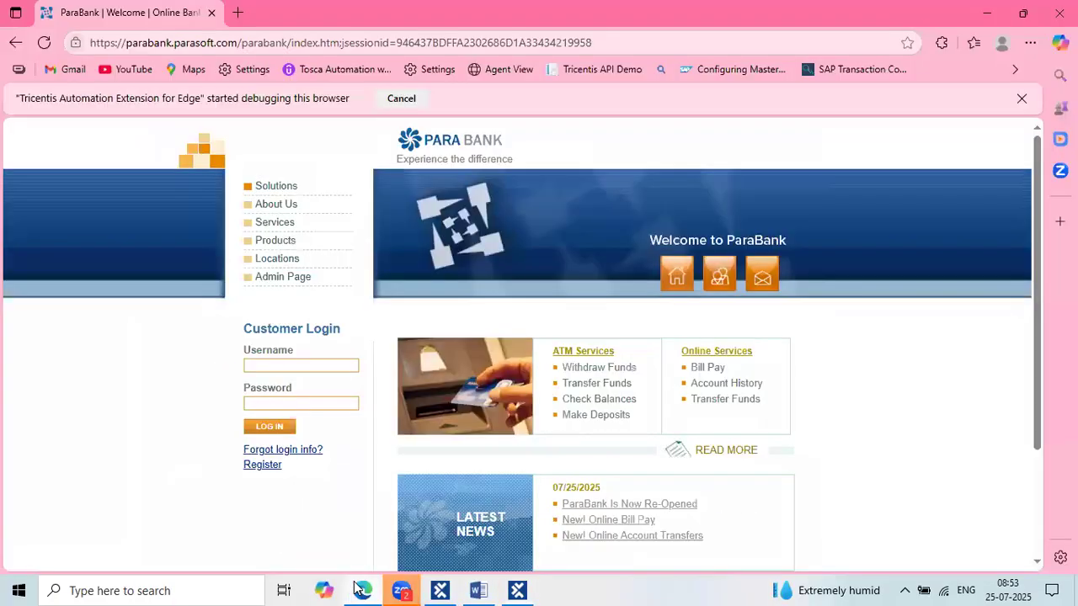
left_click(357, 589)
left_click(709, 303)
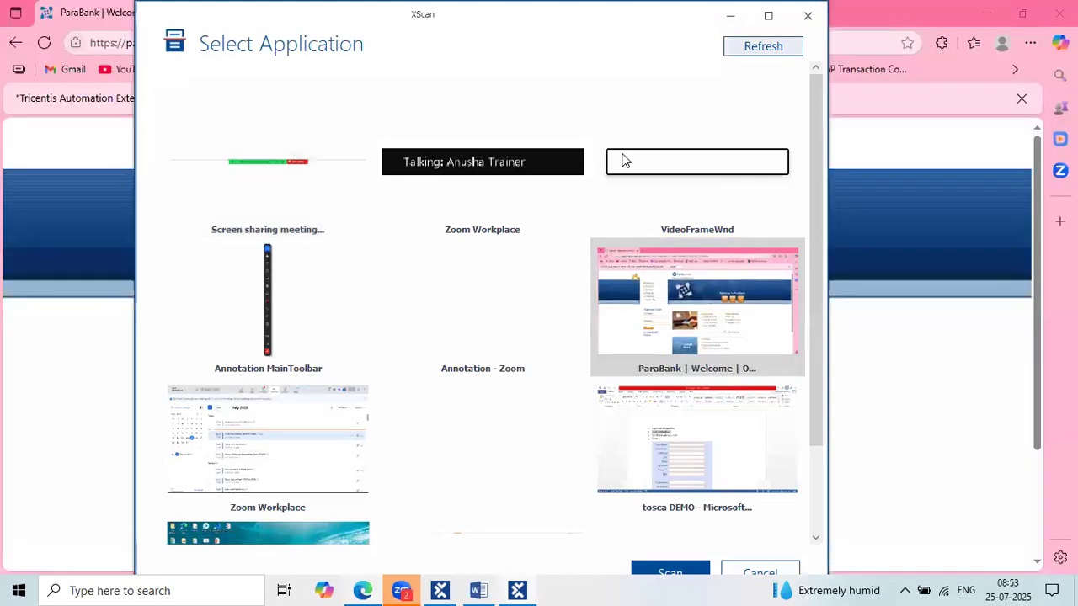
left_click(724, 274)
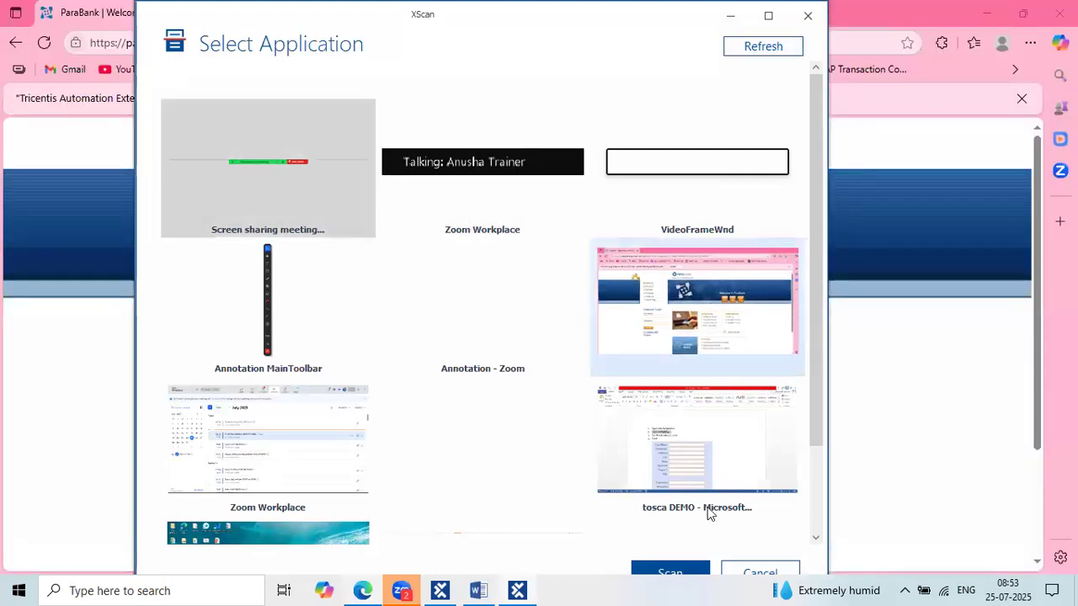
left_click(671, 572)
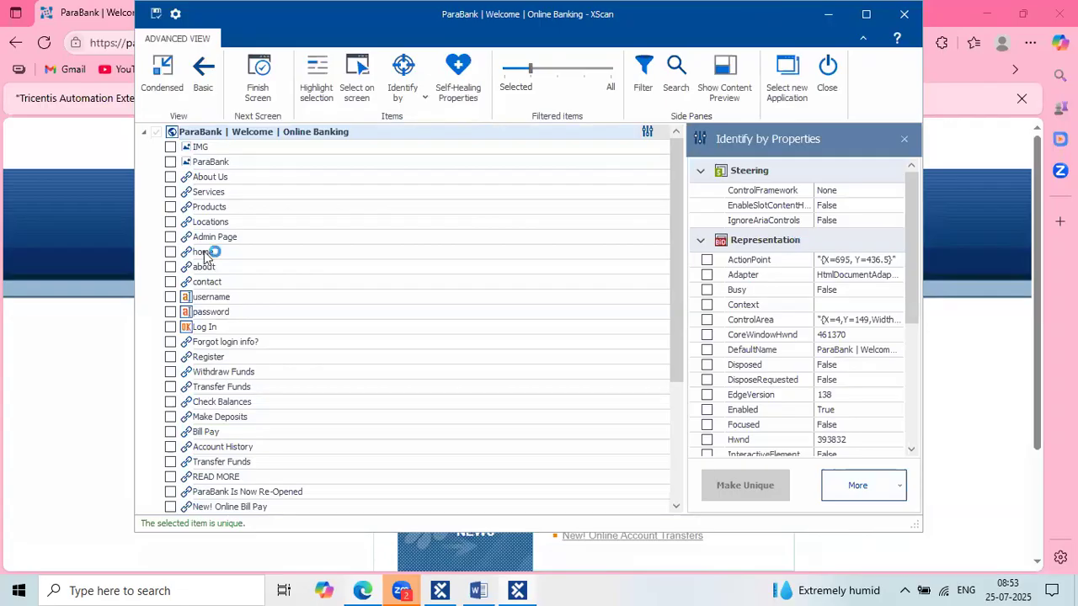
Tick the Register link in the element tree, identified uniquely by InnerText and Tag.
left_click(204, 360)
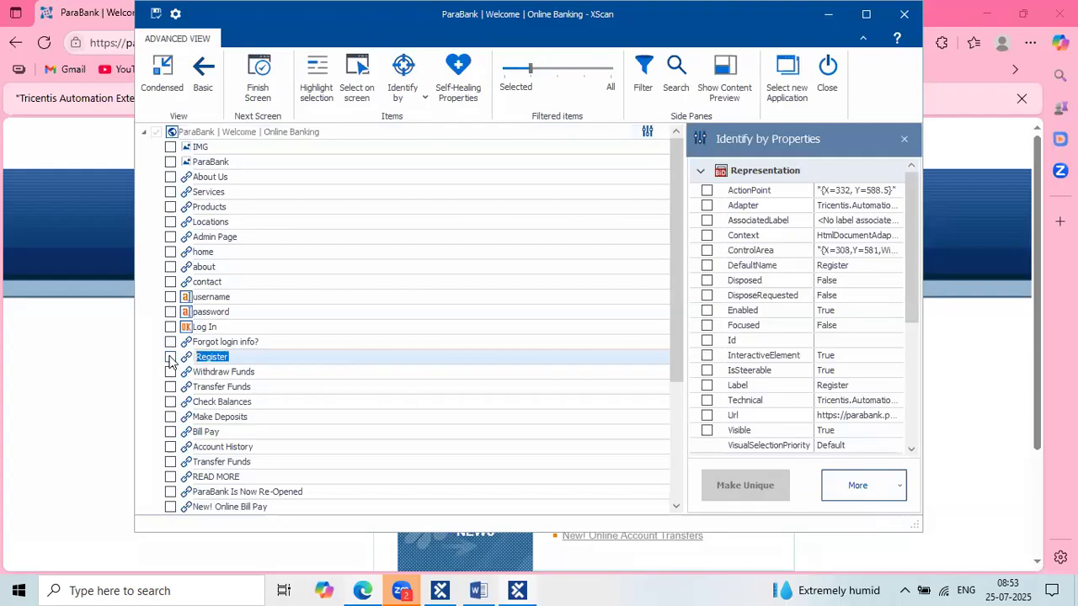
left_click(170, 358)
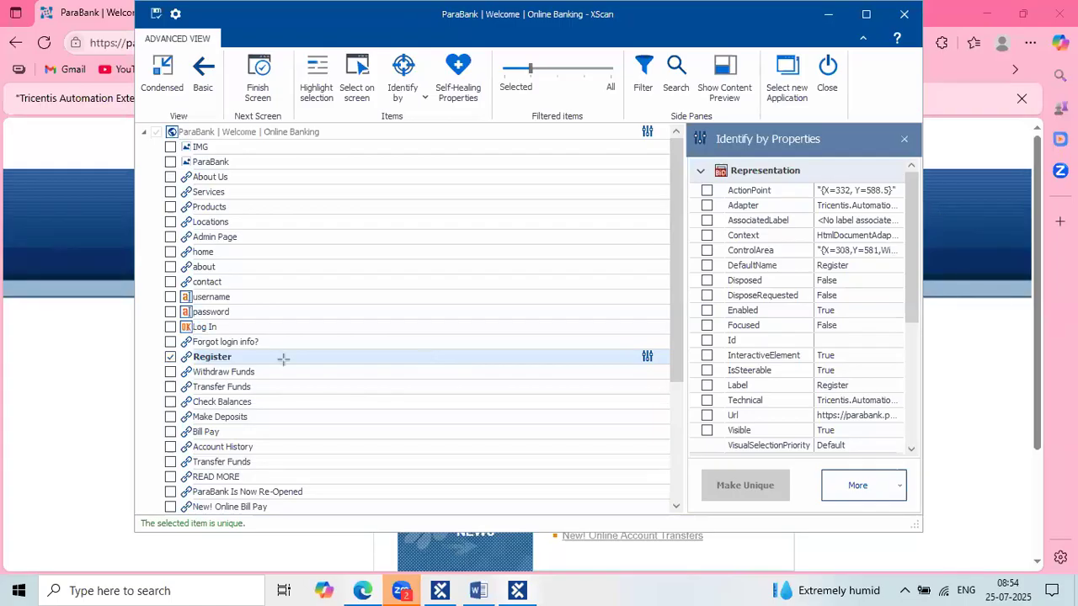
mouse_move(297, 371)
left_mouse_down()
mouse_move(145, 352)
mouse_move(155, 347)
left_mouse_up()
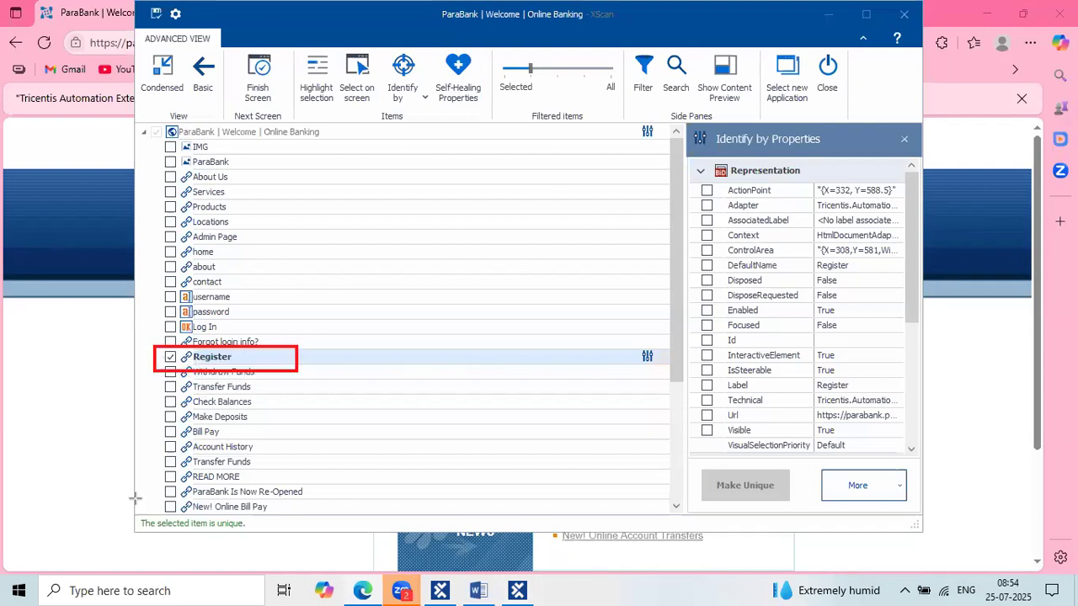
left_click_drag(122, 512, 301, 533)
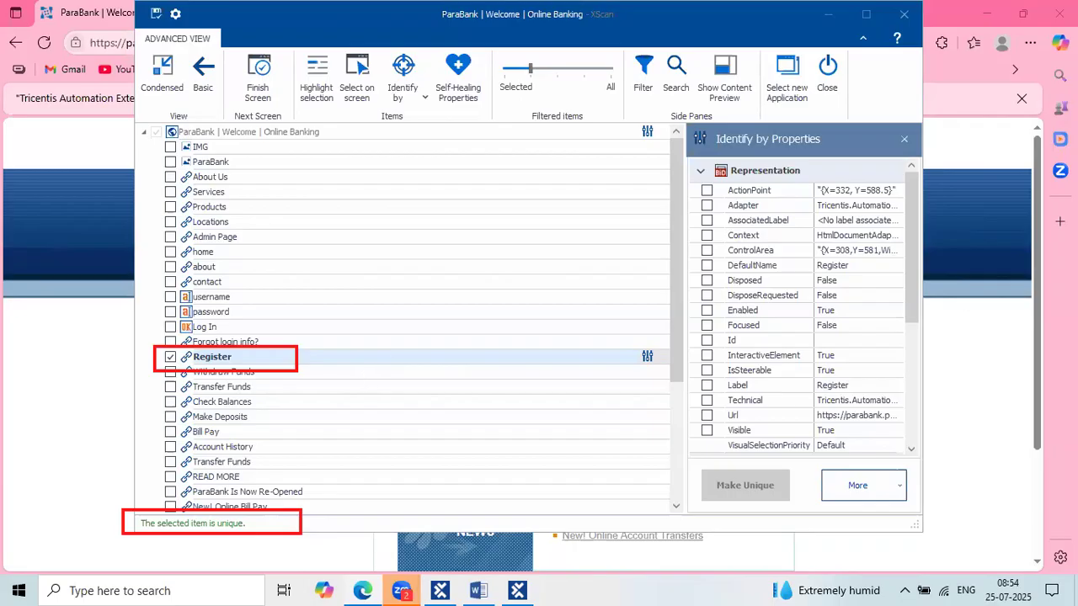
left_click_drag(696, 154, 828, 155)
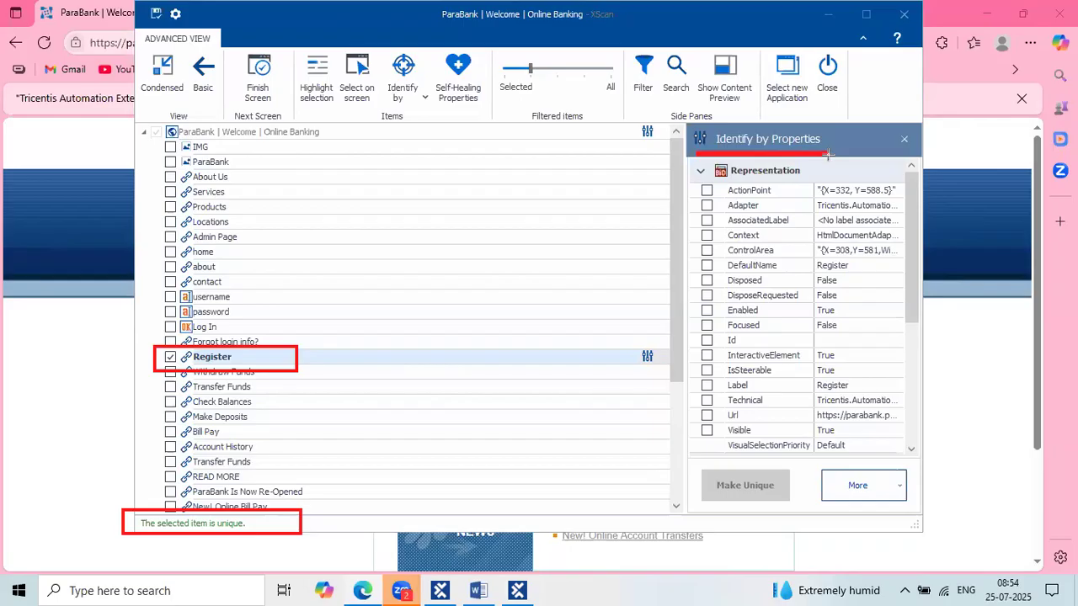
scroll(788, 344, "down", 5)
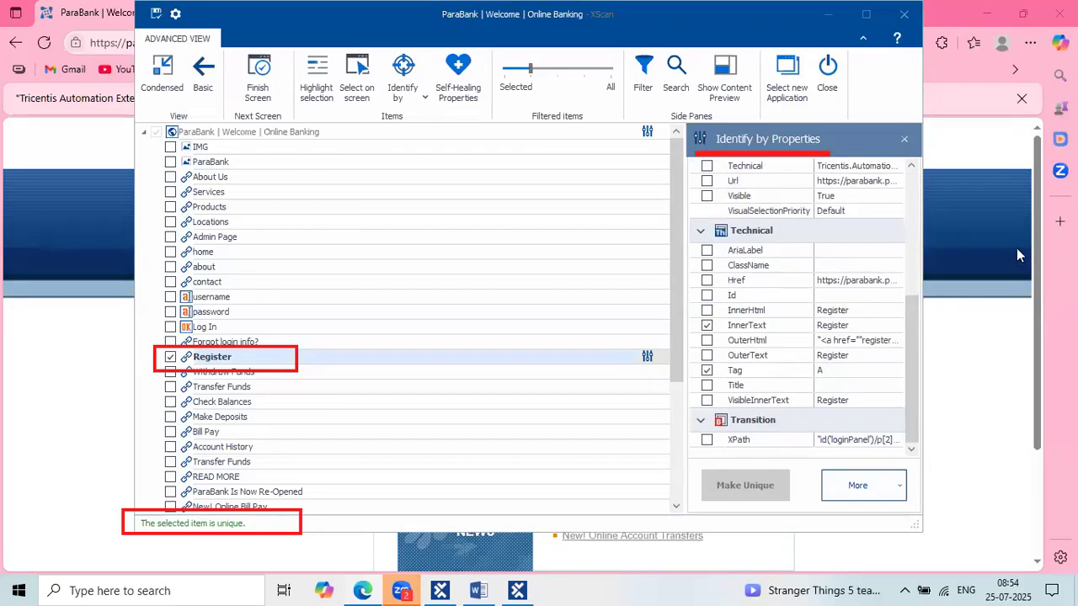
mouse_move(261, 360)
left_mouse_down()
mouse_move(548, 325)
mouse_move(704, 323)
left_mouse_up()
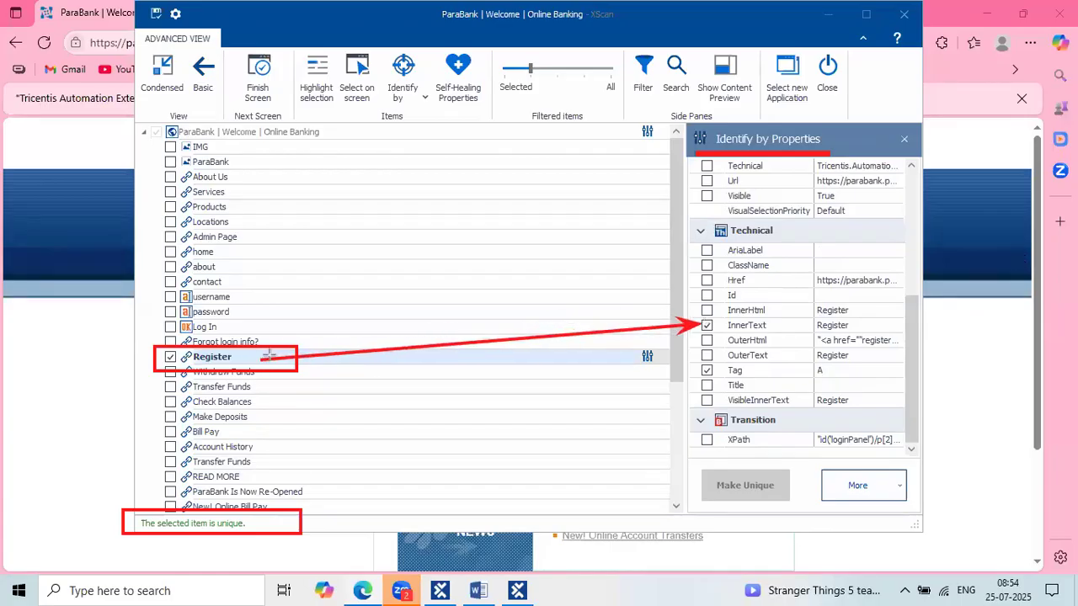
left_click_drag(261, 363, 704, 370)
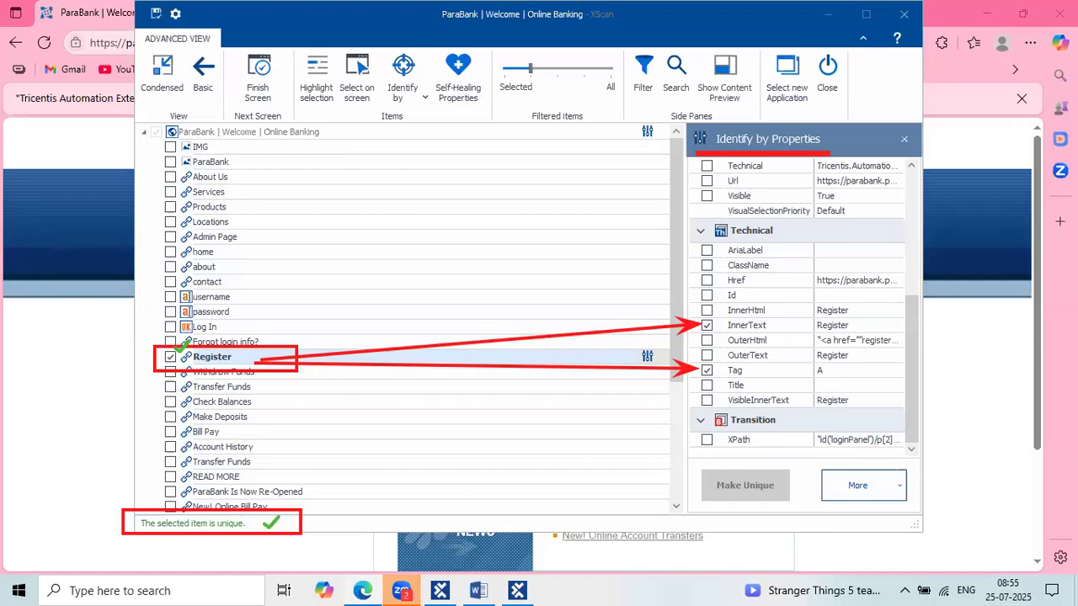
Save the scanned module and locate ParaBank | Welcome | Online Banking in the ParaBank folder.
left_click(155, 14)
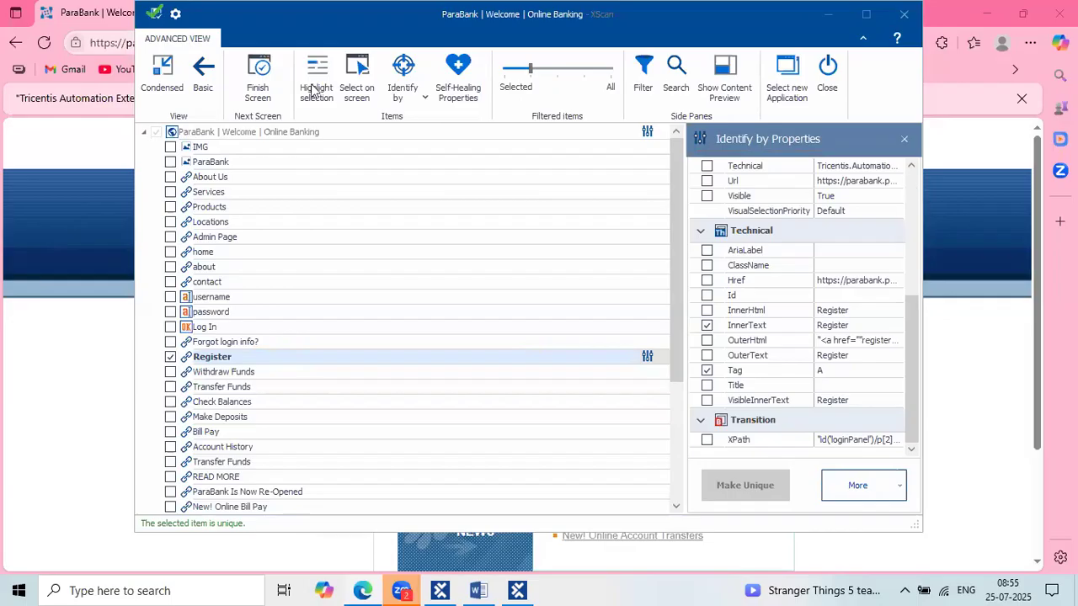
left_click(154, 16)
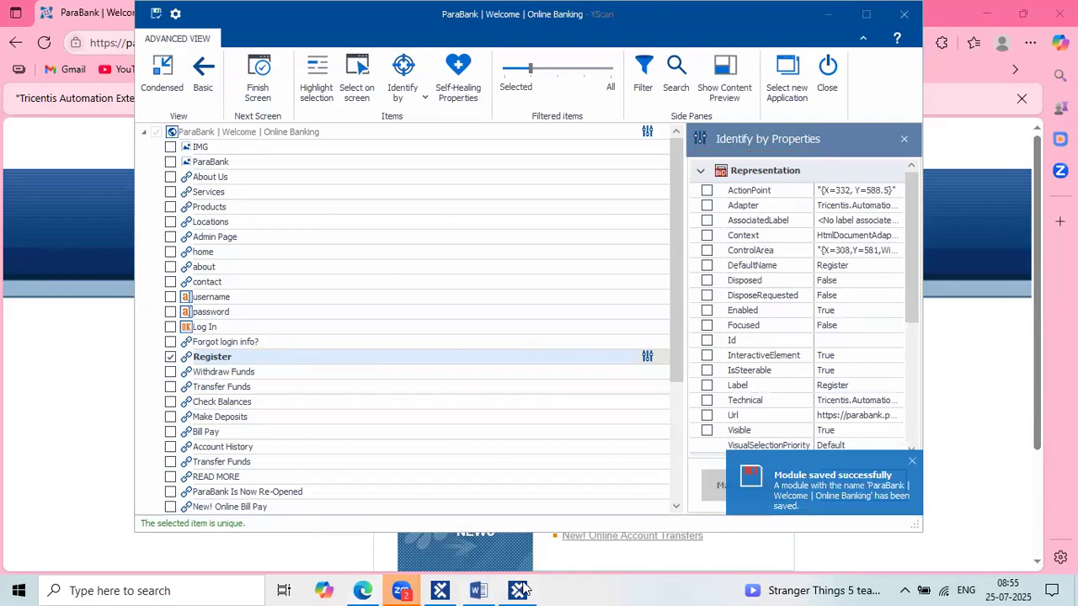
left_click(455, 588)
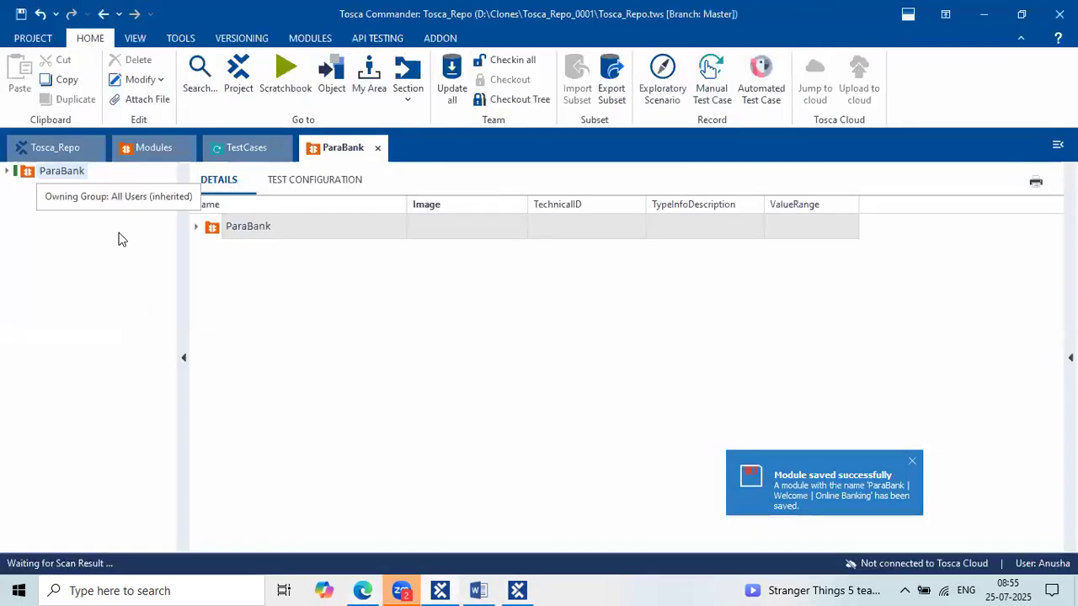
left_click(7, 171)
left_click(79, 188)
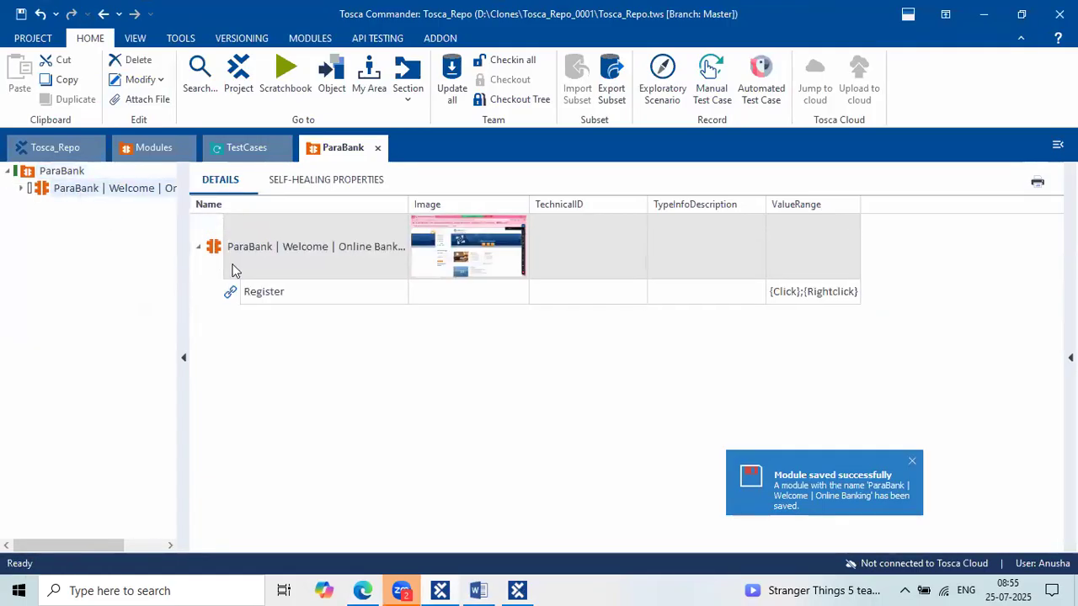
left_click_drag(183, 268, 238, 265)
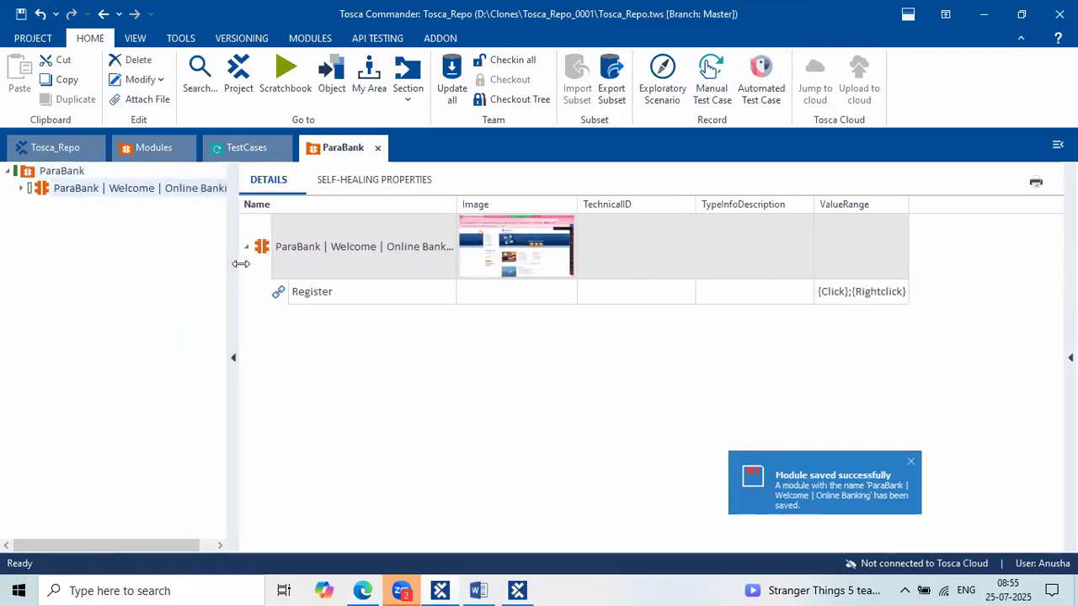
left_click(389, 301)
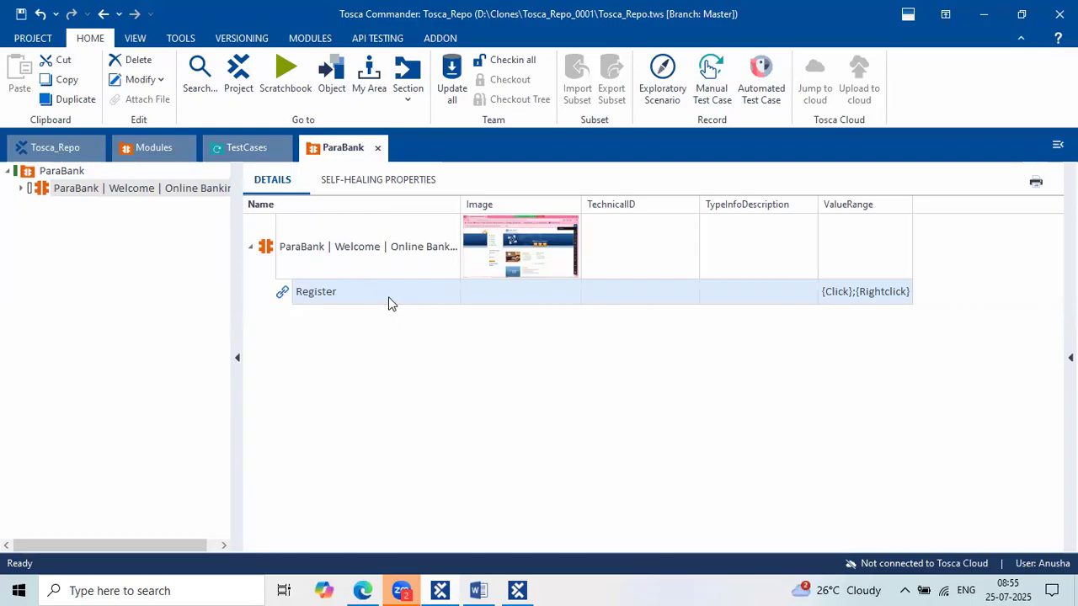
Drag the Welcome module onto the parabank Registration test case as its second step.
left_click(308, 262)
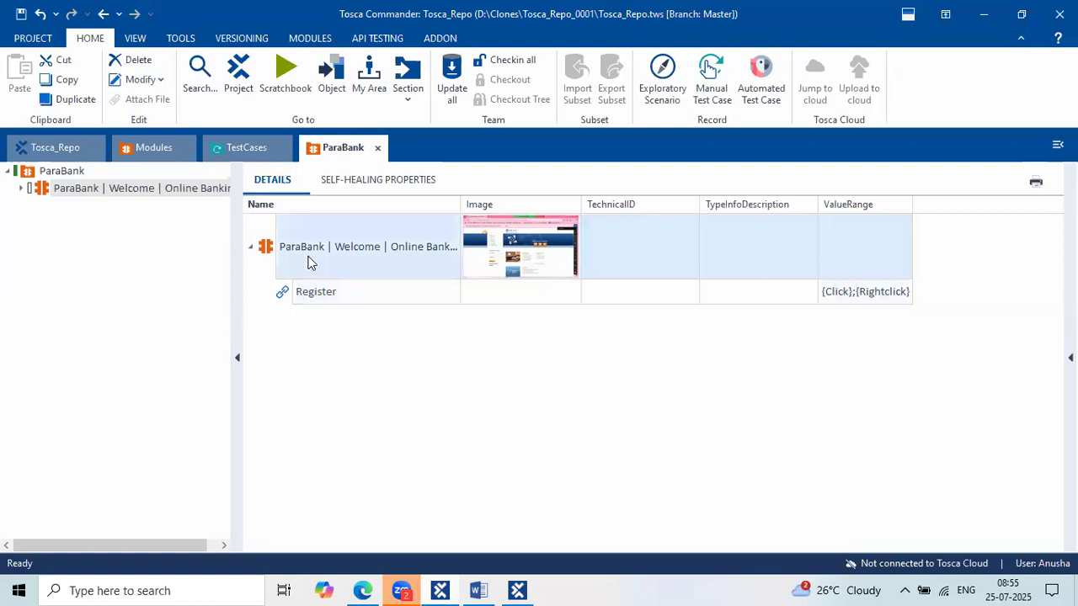
left_click(352, 301)
left_click(308, 247)
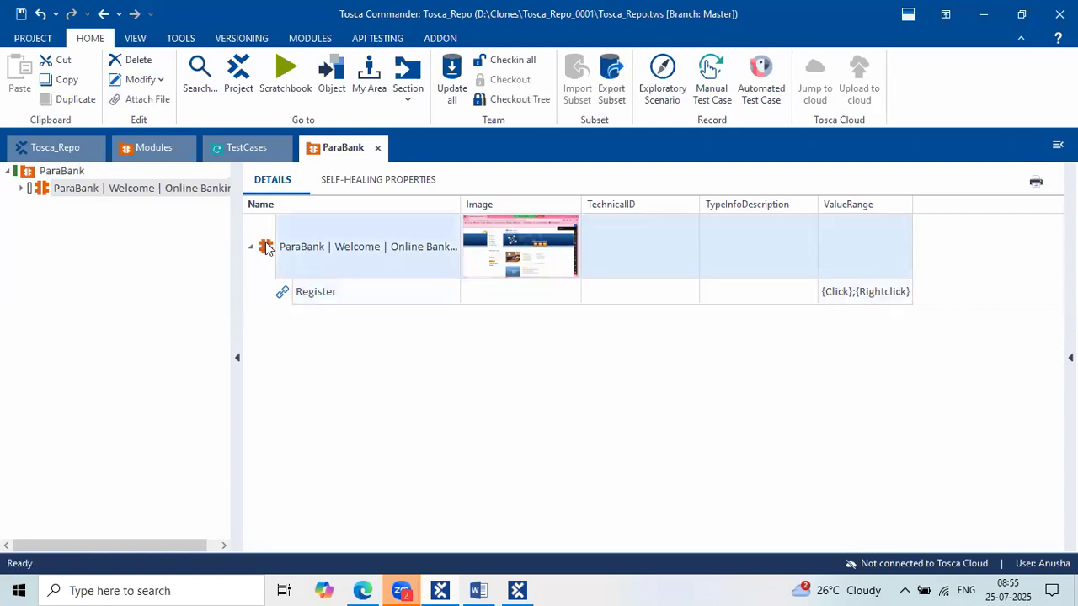
left_click_drag(265, 247, 248, 229)
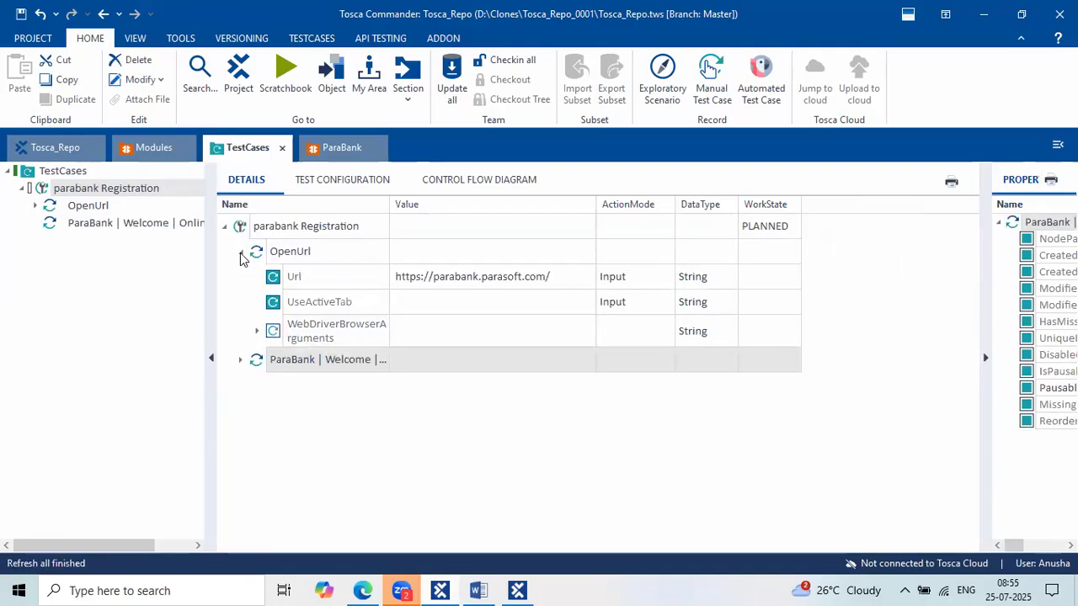
Expand the Welcome step and check step 2 of the test steps document for Register.
double_click(345, 366)
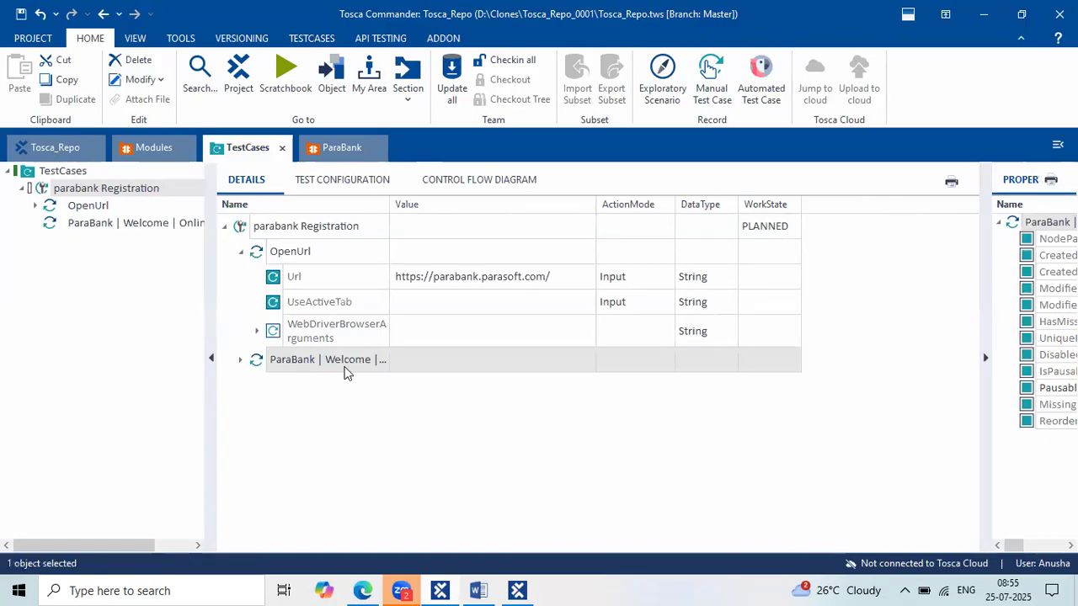
left_click(435, 390)
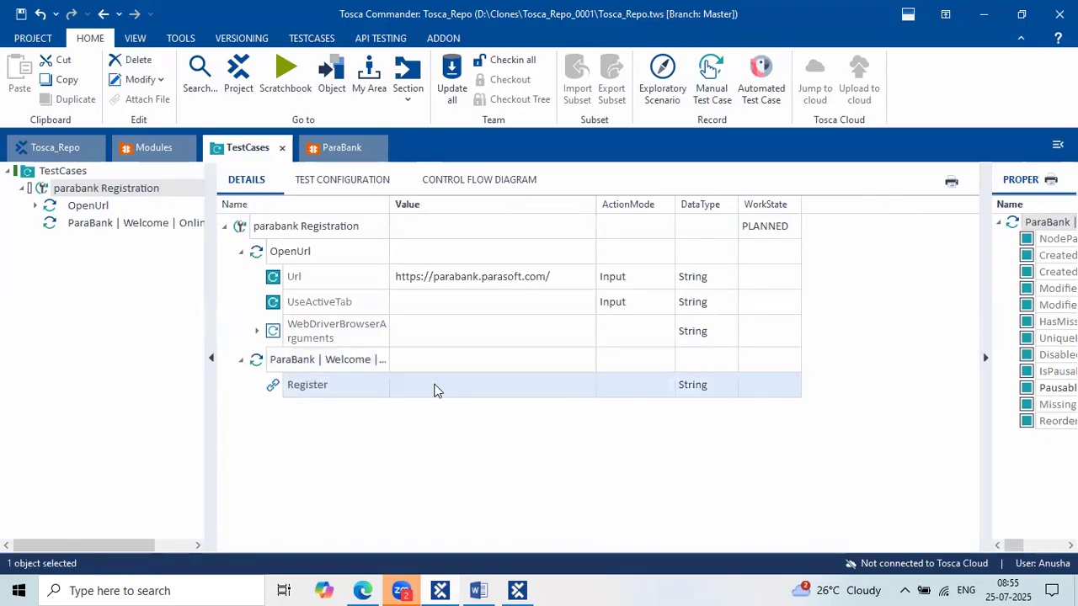
left_click(434, 390)
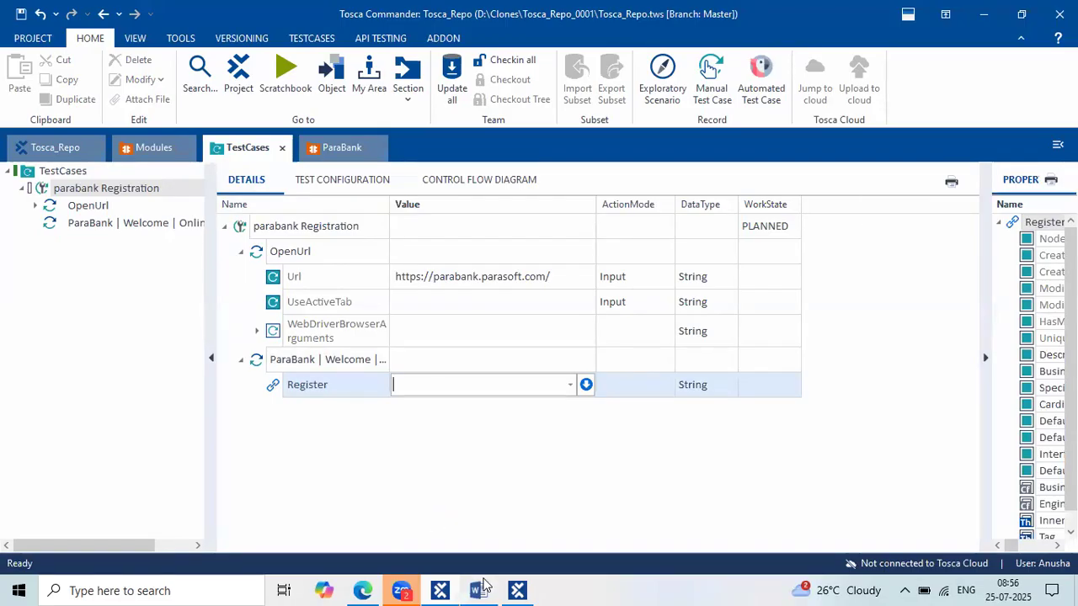
left_click(478, 591)
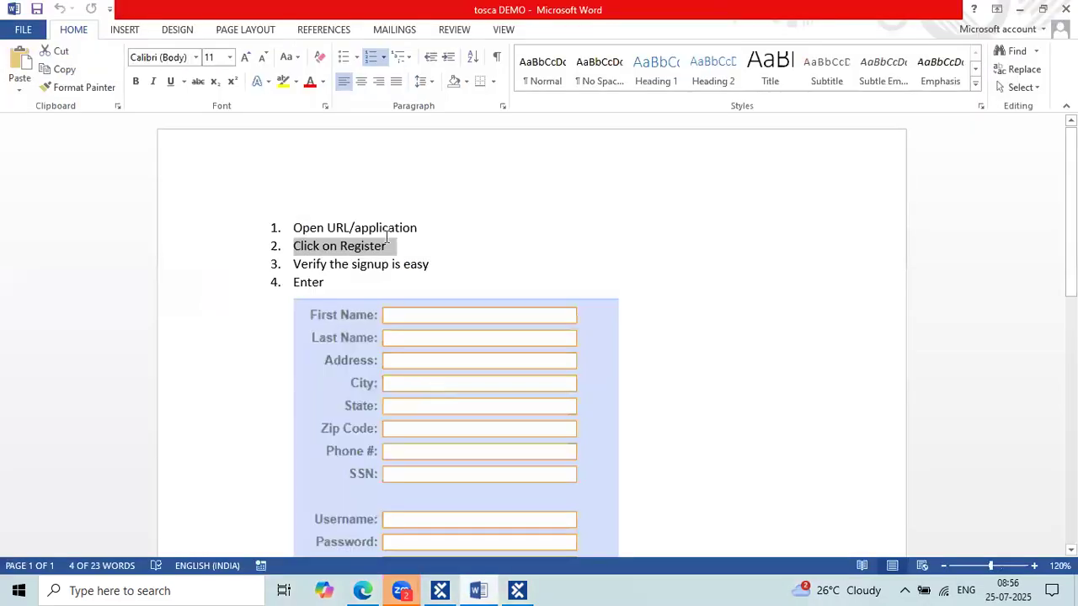
left_click(386, 239)
left_click_drag(297, 246, 318, 246)
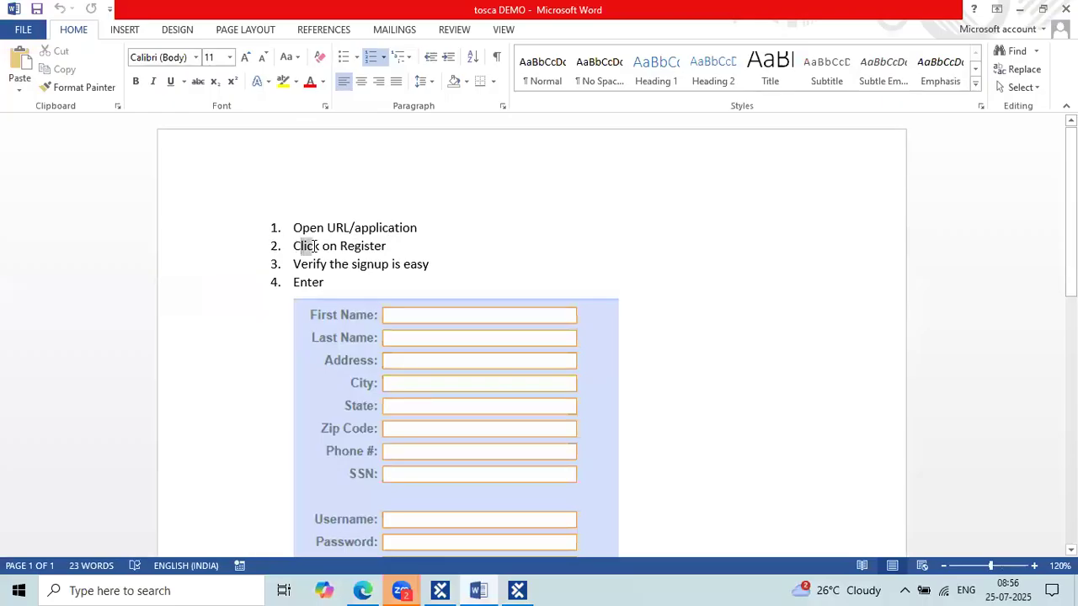
key("ctrl+c")
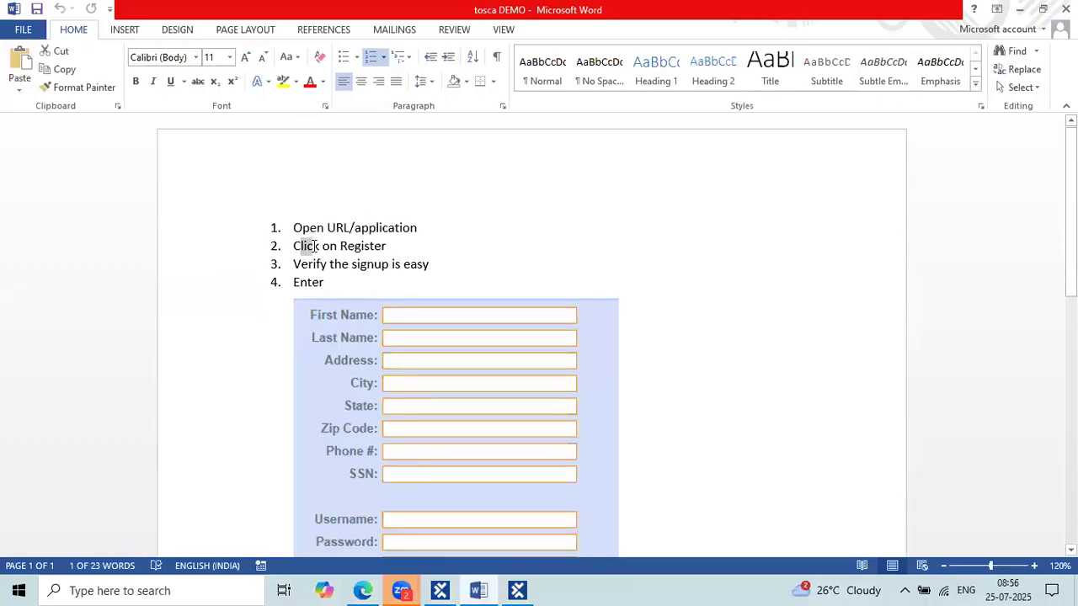
key("alt+Tab")
Enter X as the value of the Register step.
type("X")
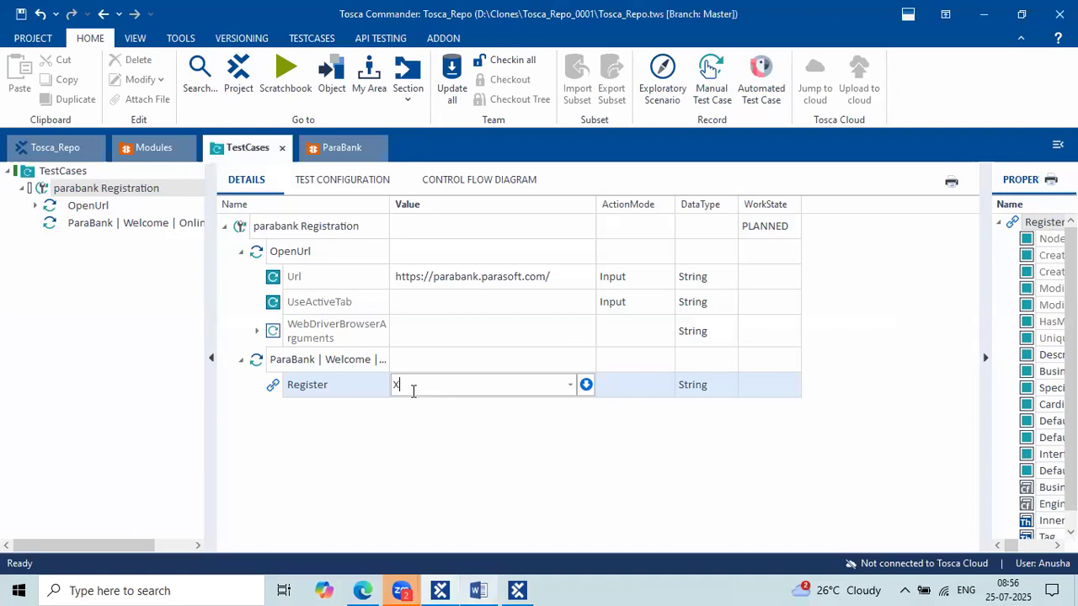
left_click(447, 431)
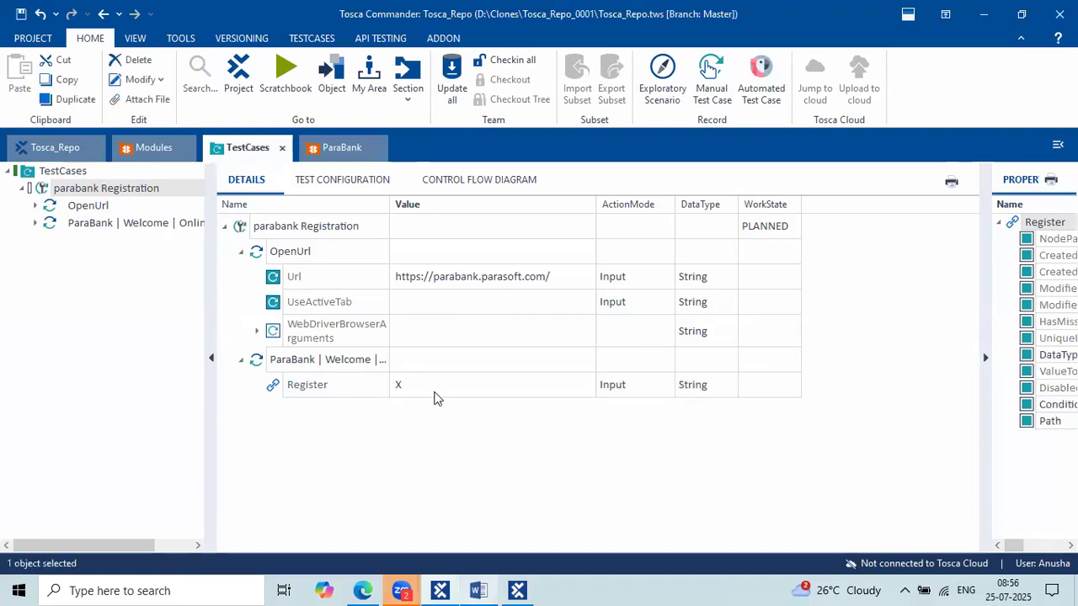
left_click(435, 394)
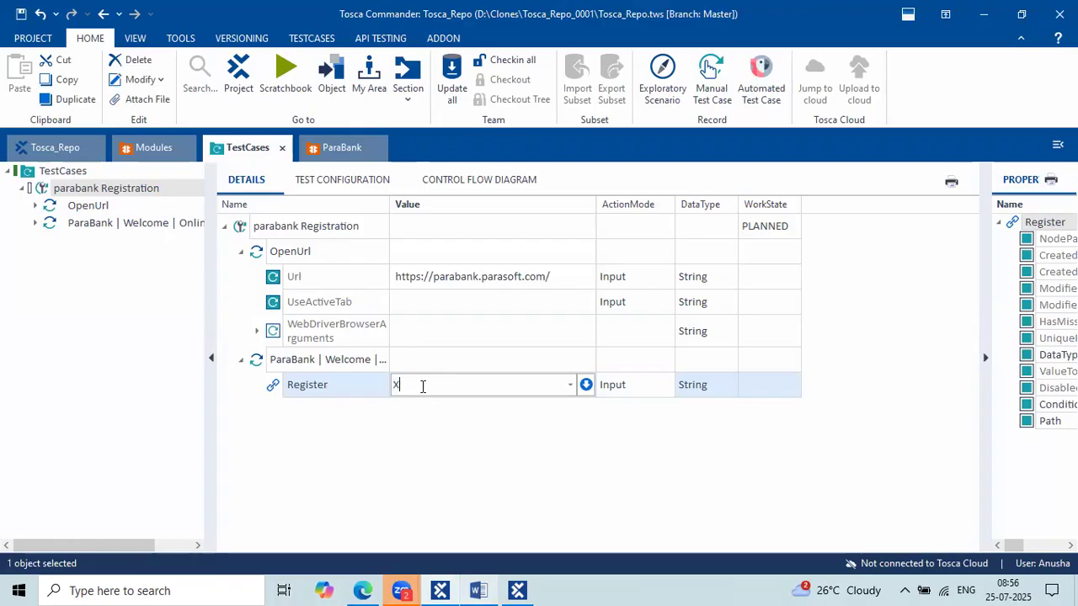
left_click(421, 384)
left_click(328, 386)
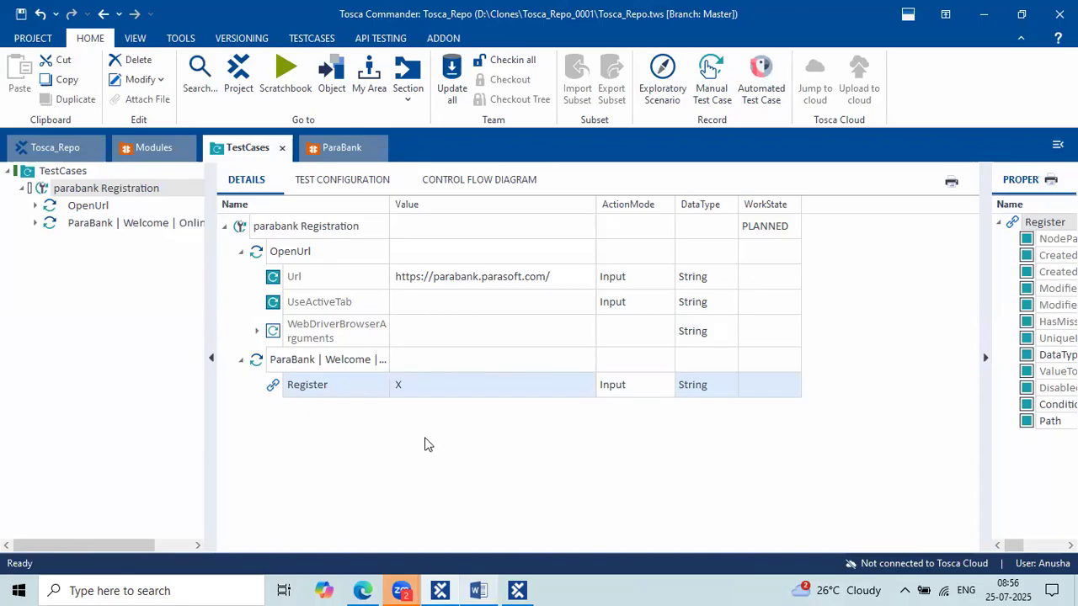
Tidy the OpenUrl and Welcome steps, then read step 3 ('signup is easy') in the notes.
left_click(241, 251)
left_click(339, 284)
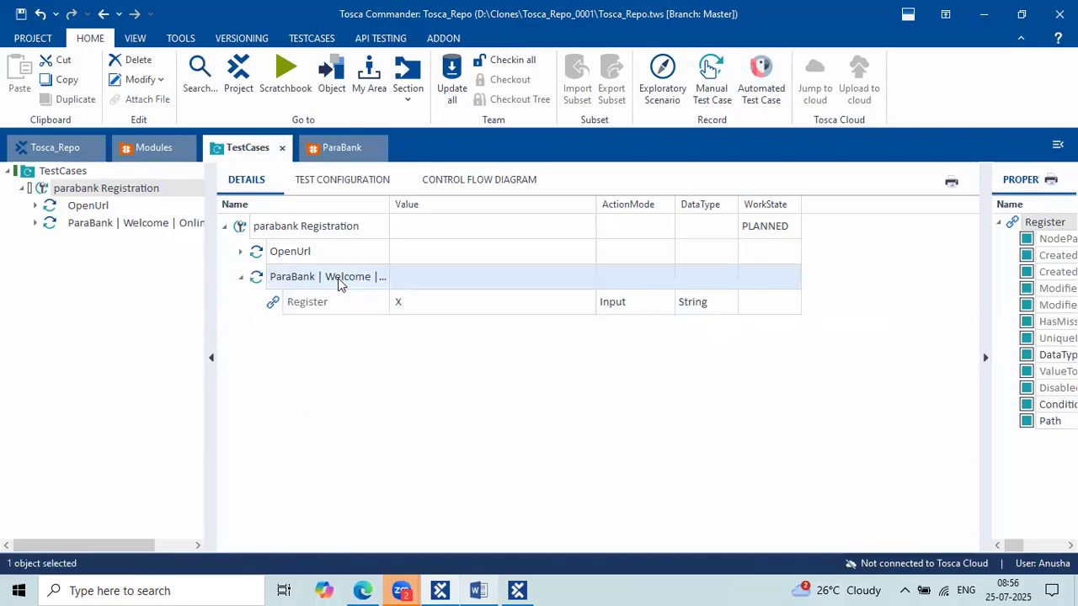
left_click(241, 276)
left_click(241, 276)
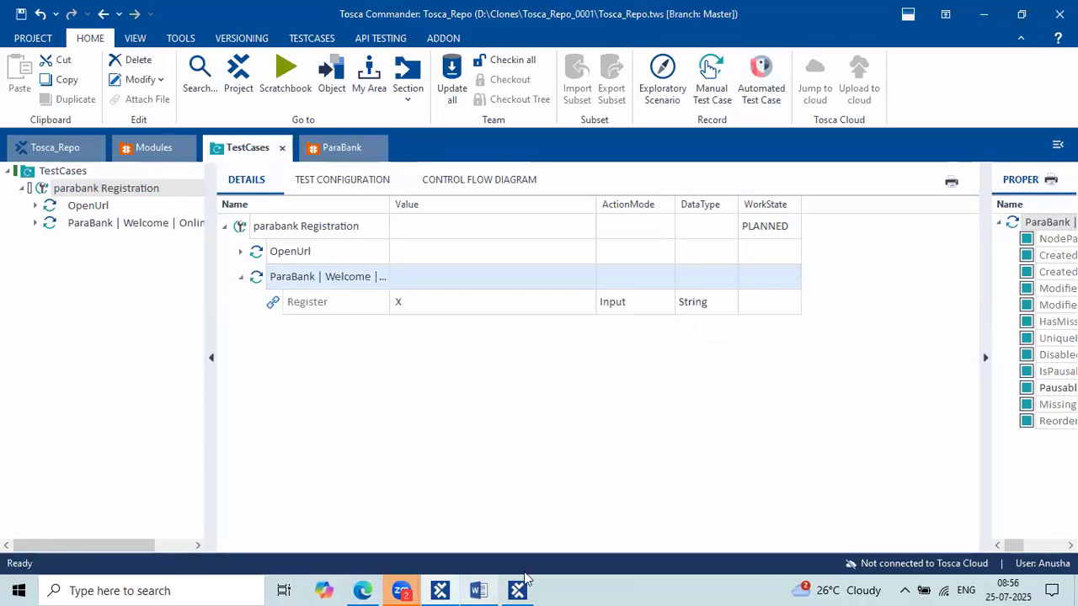
left_click(494, 589)
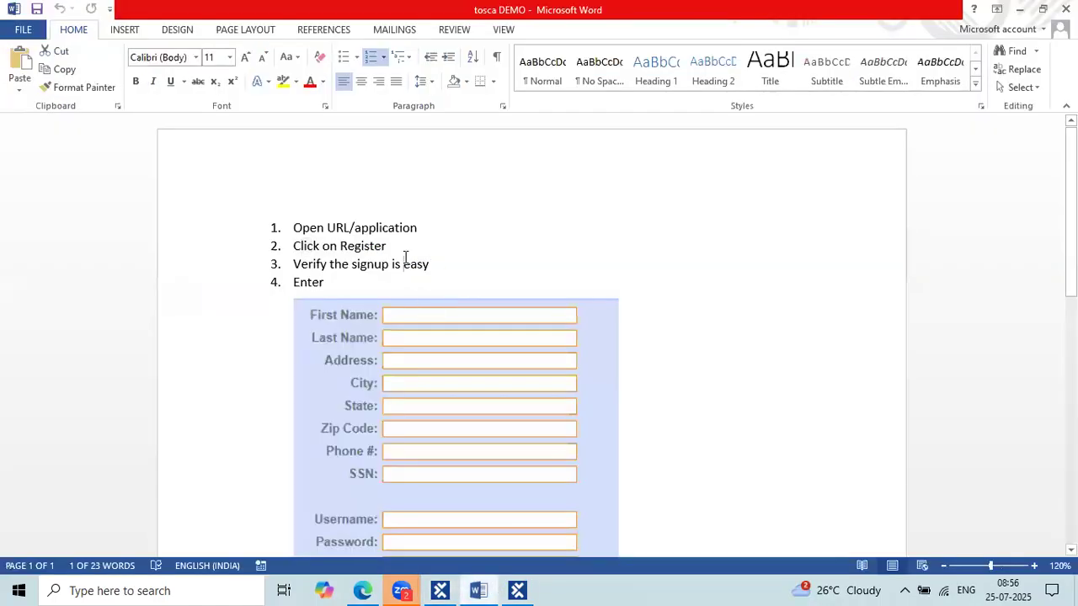
left_click_drag(431, 265, 298, 263)
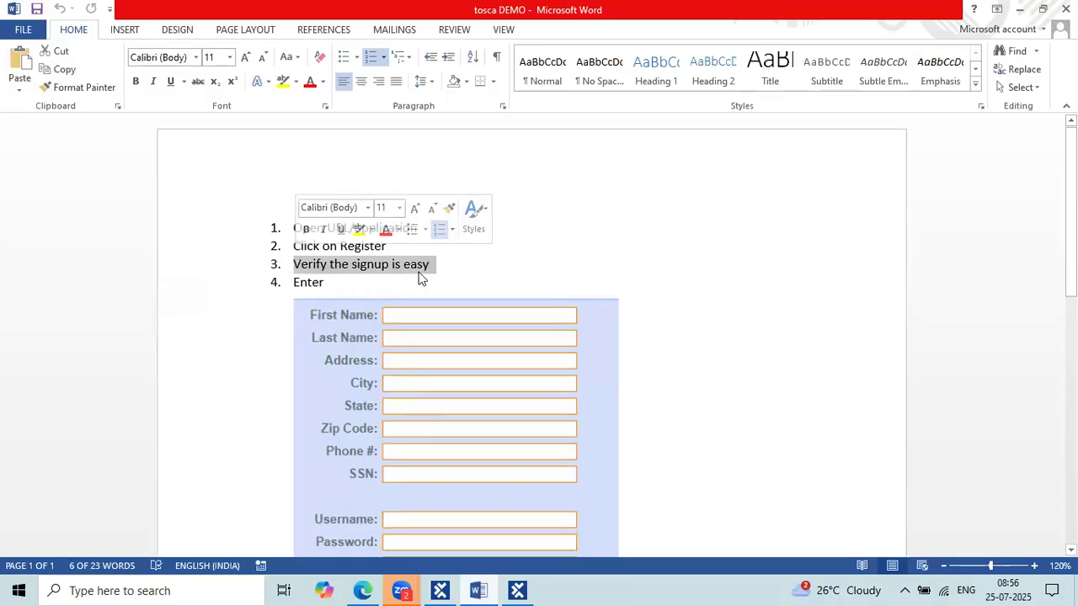
key("alt+Tab")
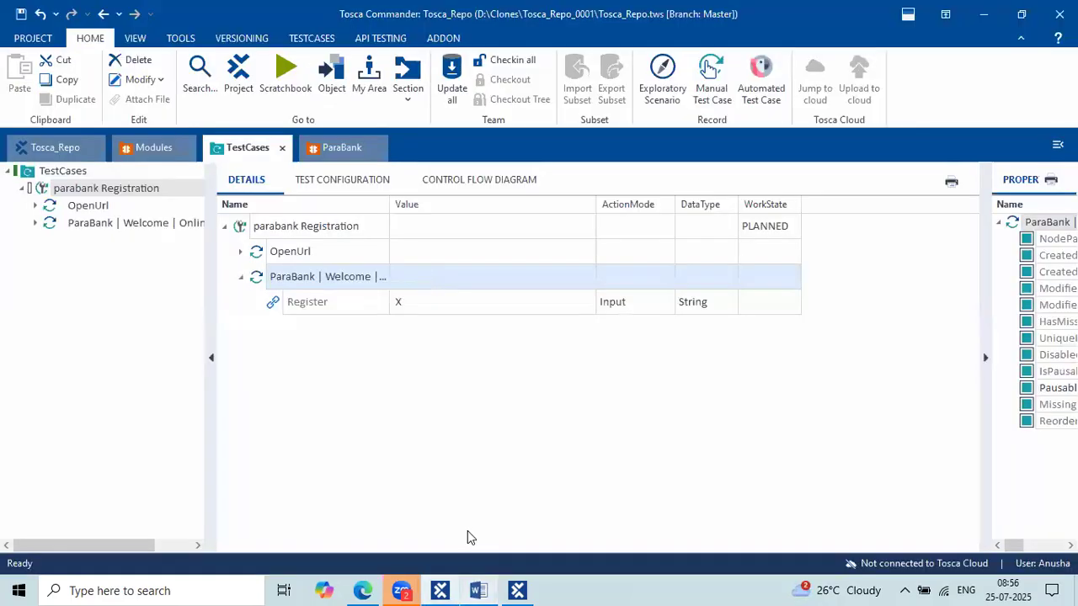
Finish the XScan screen to save the welcome module, then close XScan.
left_click(362, 590)
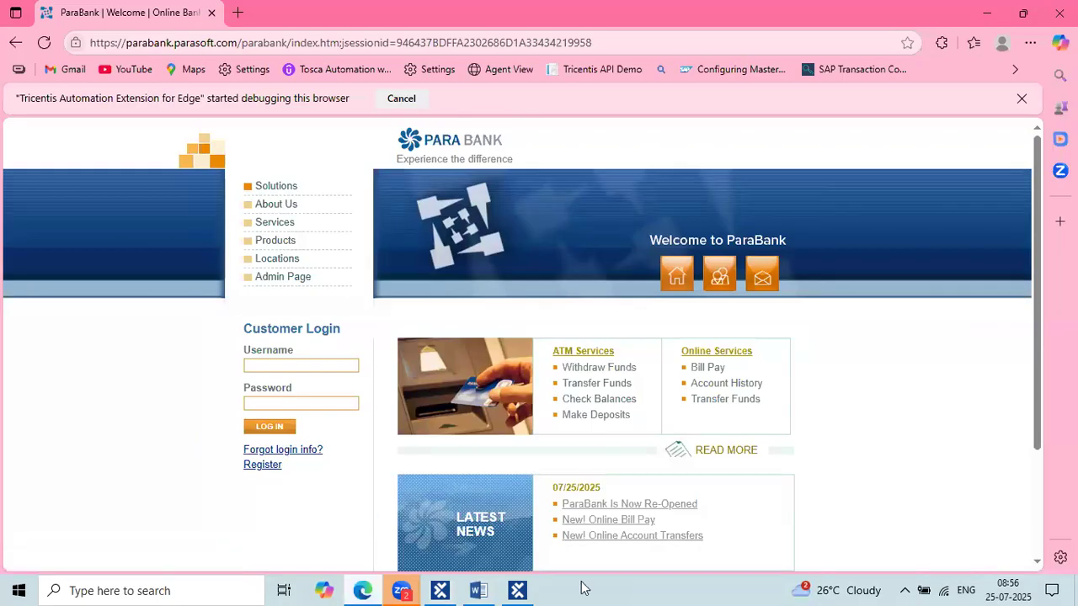
left_click(531, 589)
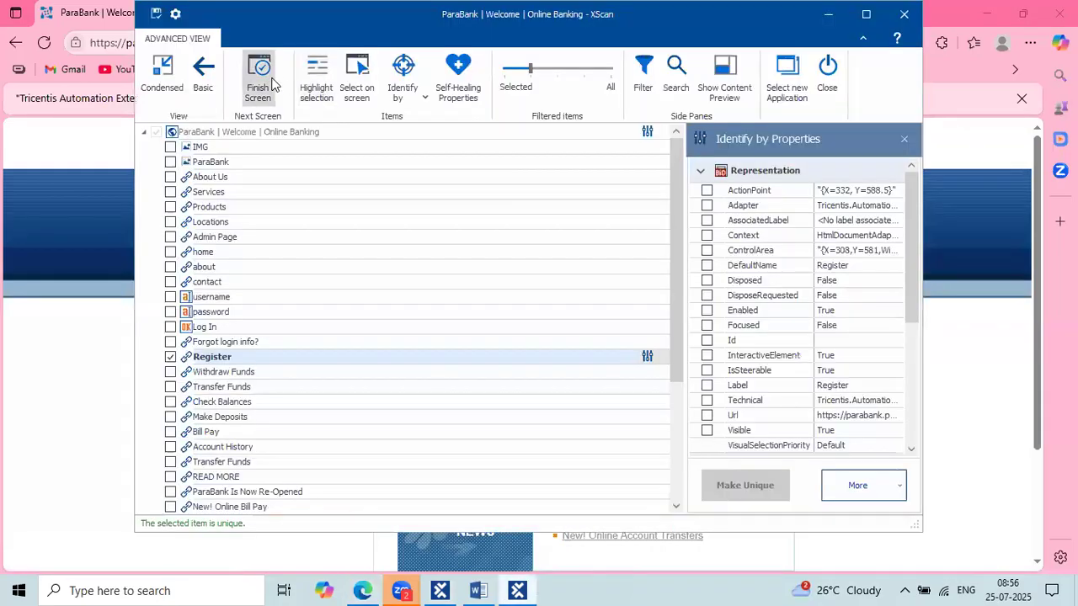
left_click(271, 82)
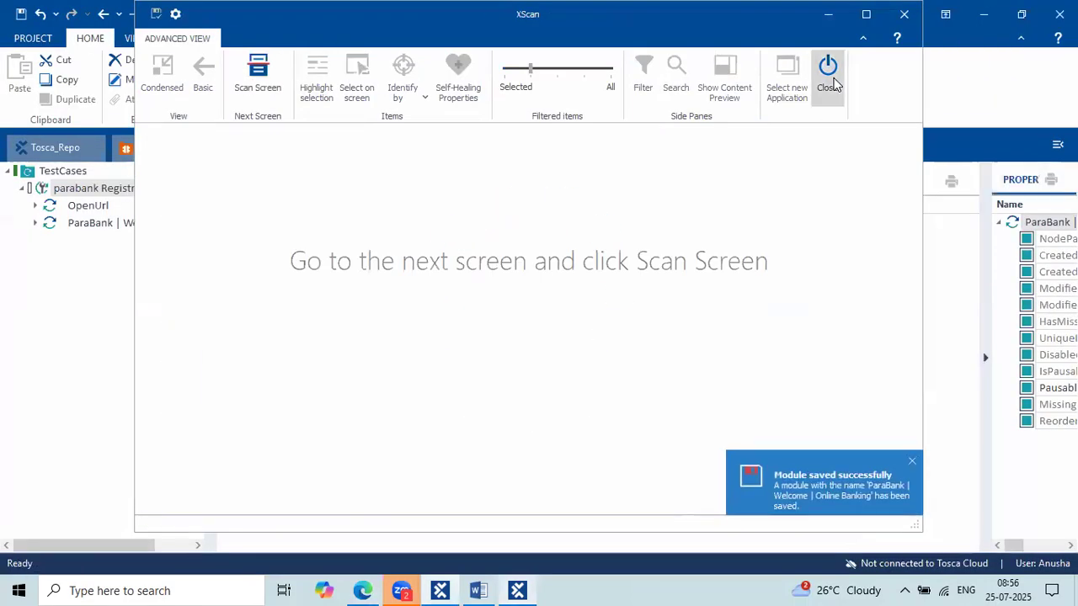
left_click(827, 74)
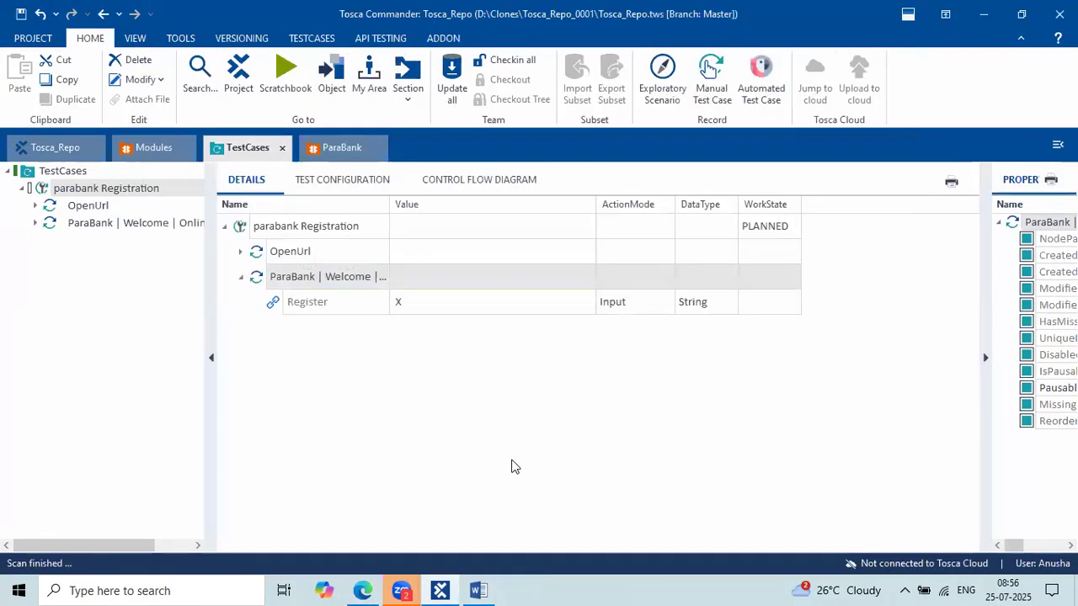
Open ParaBank's Register page and select its 'Signing up is easy!' heading.
left_click(377, 590)
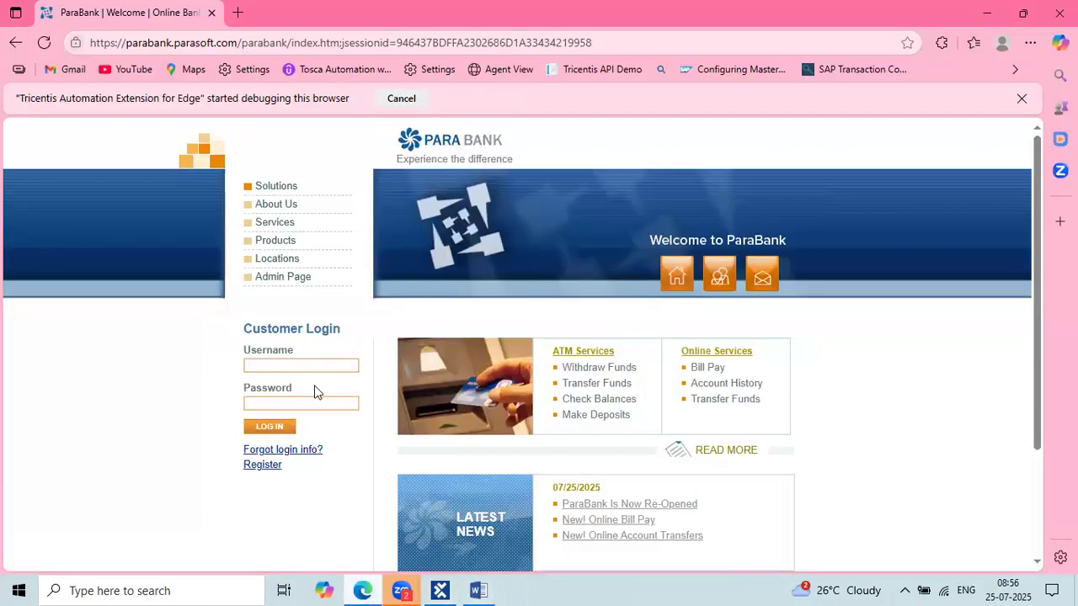
left_click(263, 465)
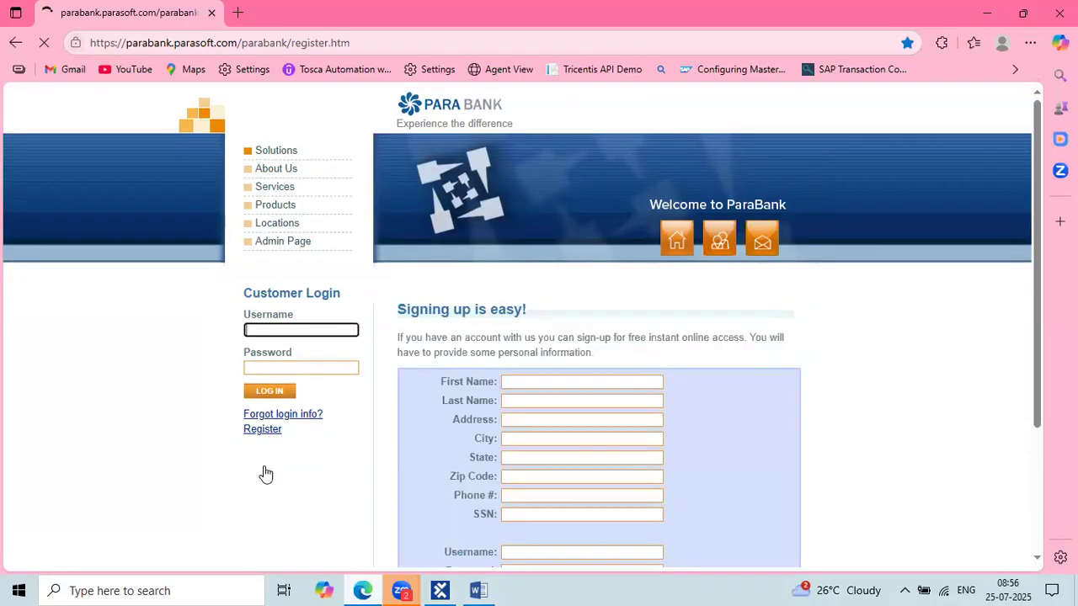
scroll(548, 352, "down", 3)
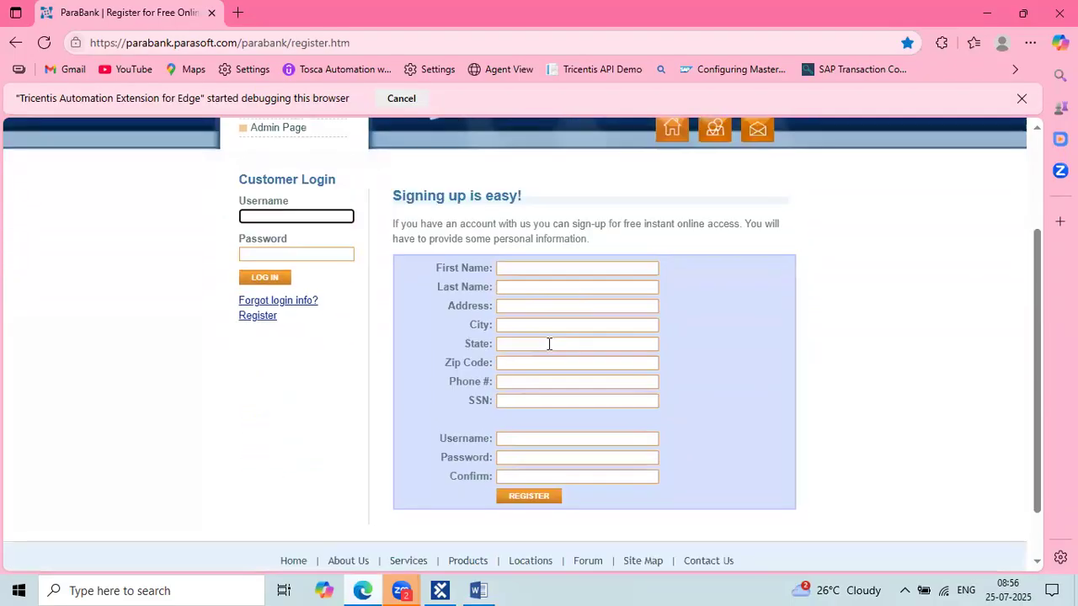
left_click_drag(539, 202, 403, 199)
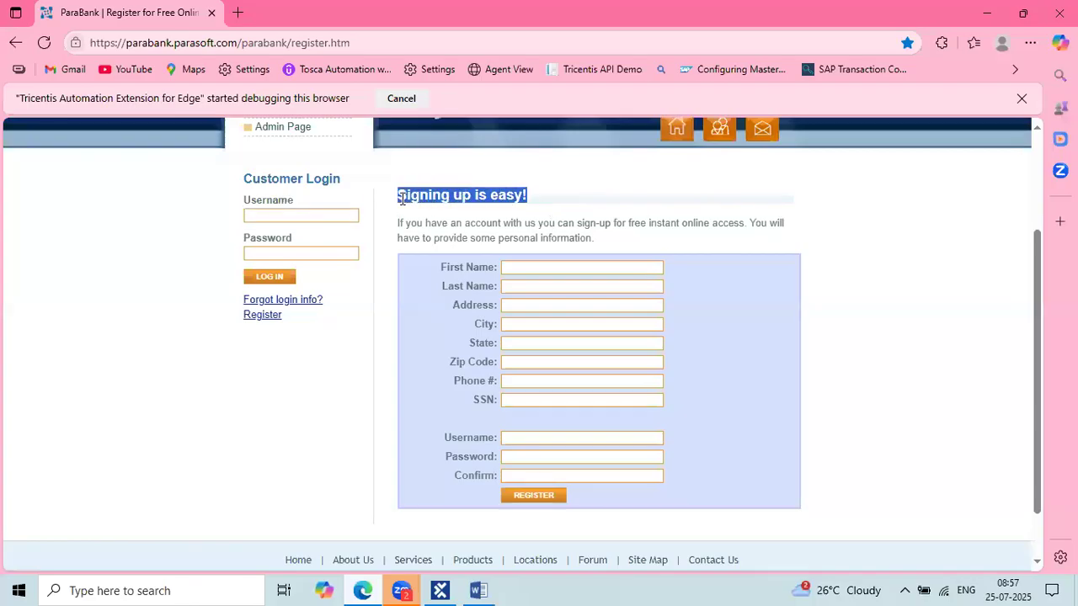
left_click(458, 193)
left_click_drag(397, 194, 533, 199)
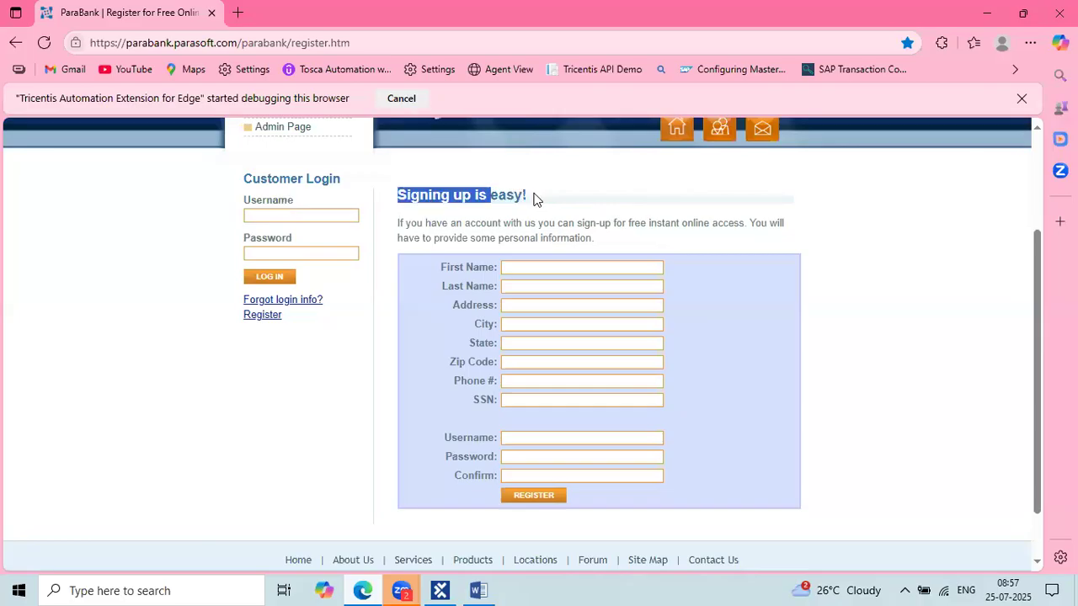
left_click(431, 235)
triple_click(546, 201)
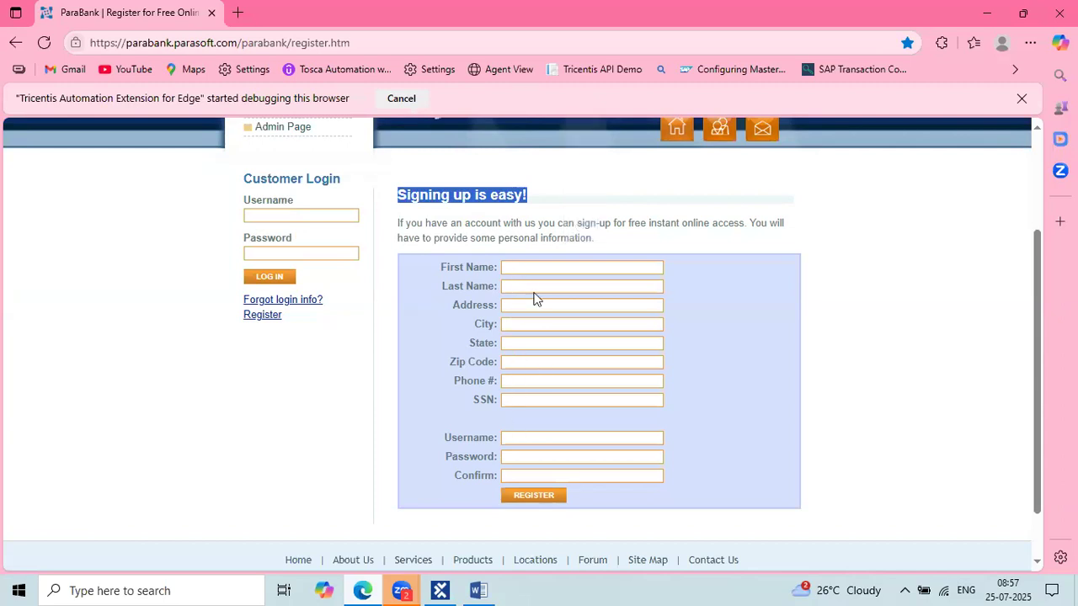
left_click(547, 498)
left_click(938, 316)
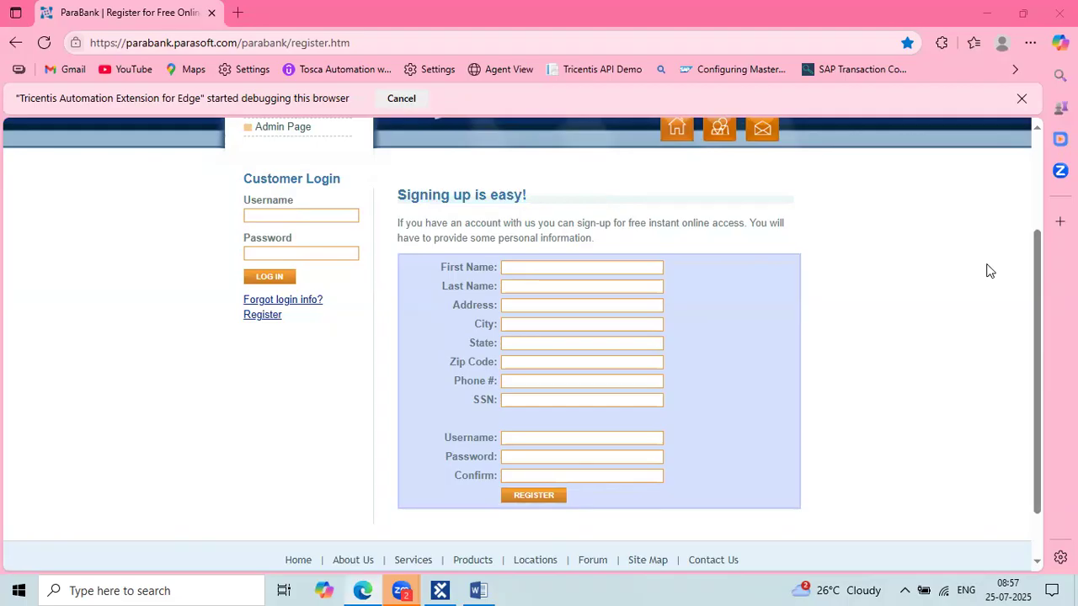
Mark the heading and First Name / Last Name fields in red, then clear the annotations.
left_click_drag(393, 184, 534, 205)
left_click_drag(502, 256, 669, 275)
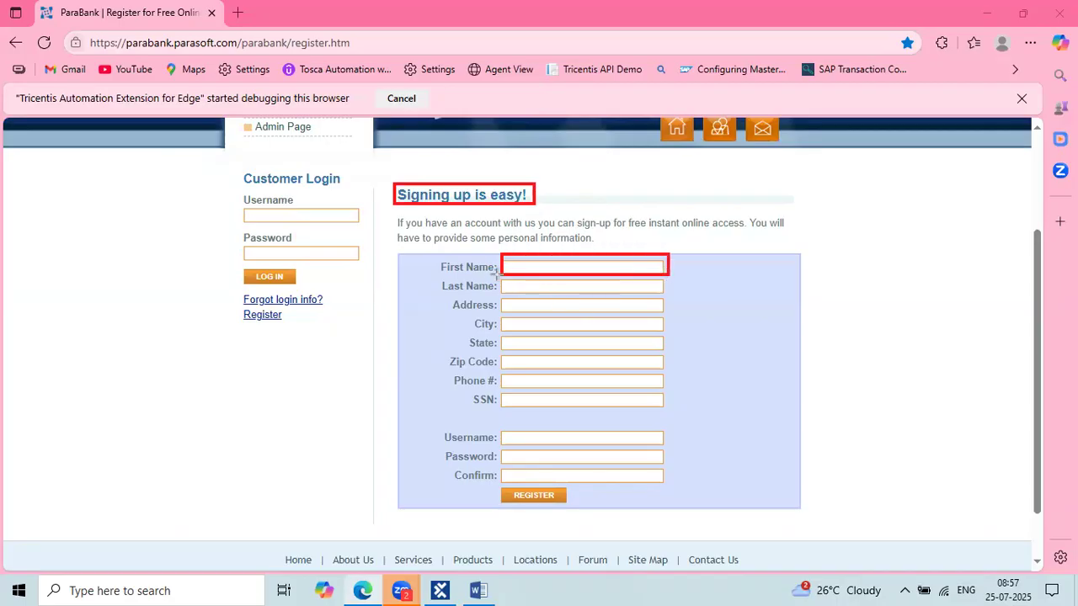
mouse_move(497, 275)
left_mouse_down()
mouse_move(671, 286)
mouse_move(680, 300)
left_mouse_up()
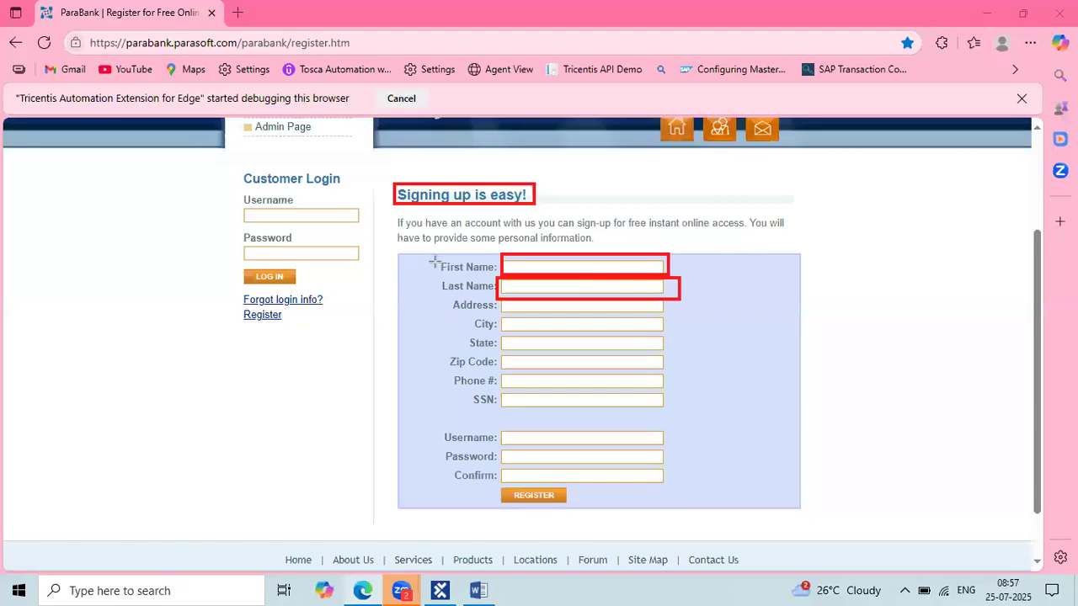
left_click_drag(436, 274, 502, 274)
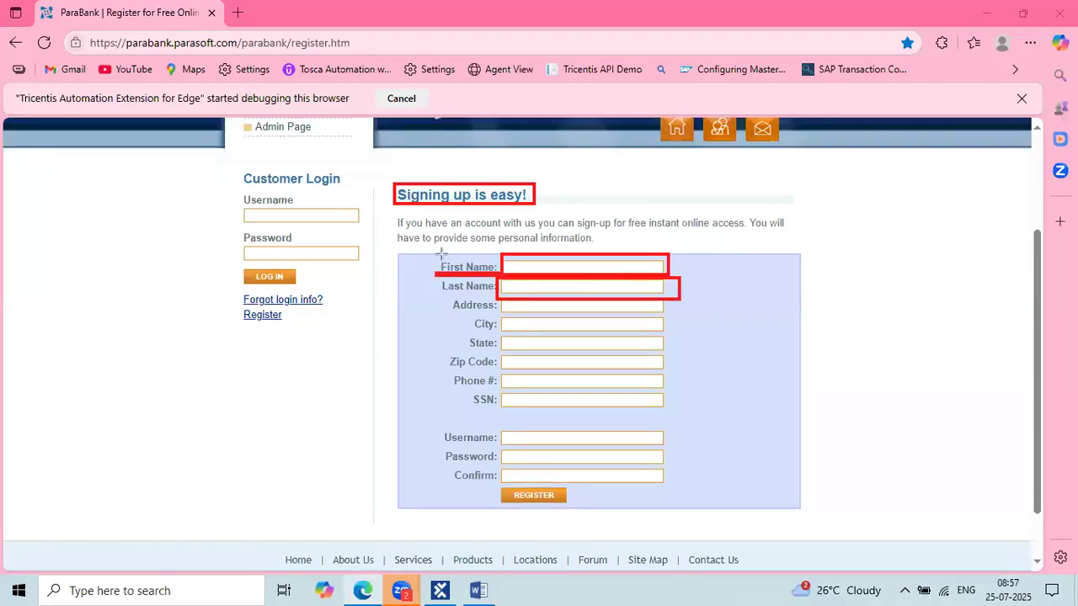
left_click_drag(434, 253, 502, 273)
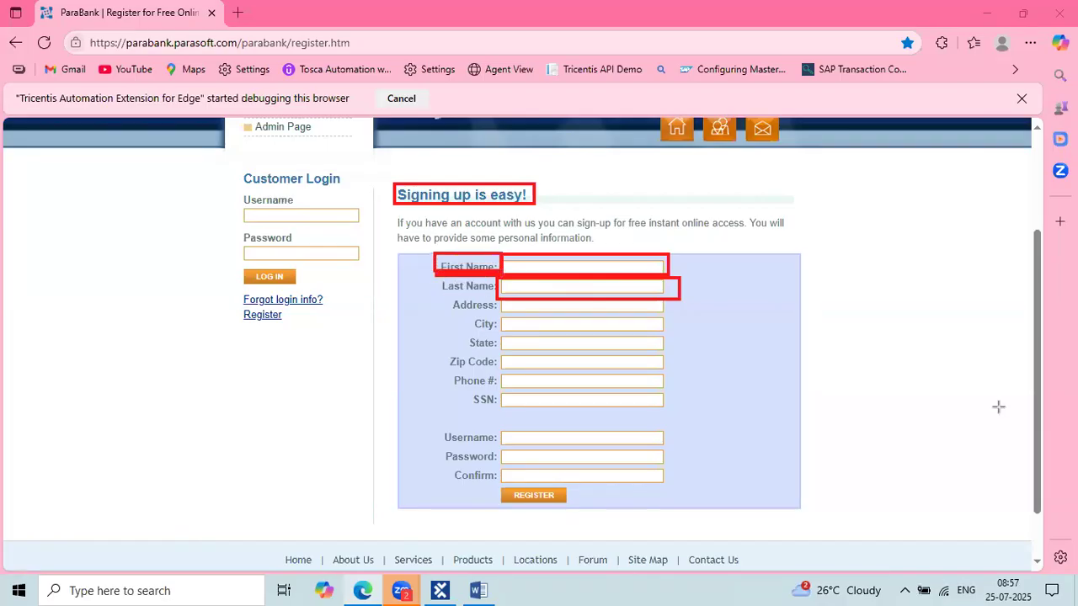
key("Escape")
left_click(441, 590)
Scan the ParaBank Register window via Scan > Application on the ParaBank module folder.
left_click(333, 145)
left_click(31, 171)
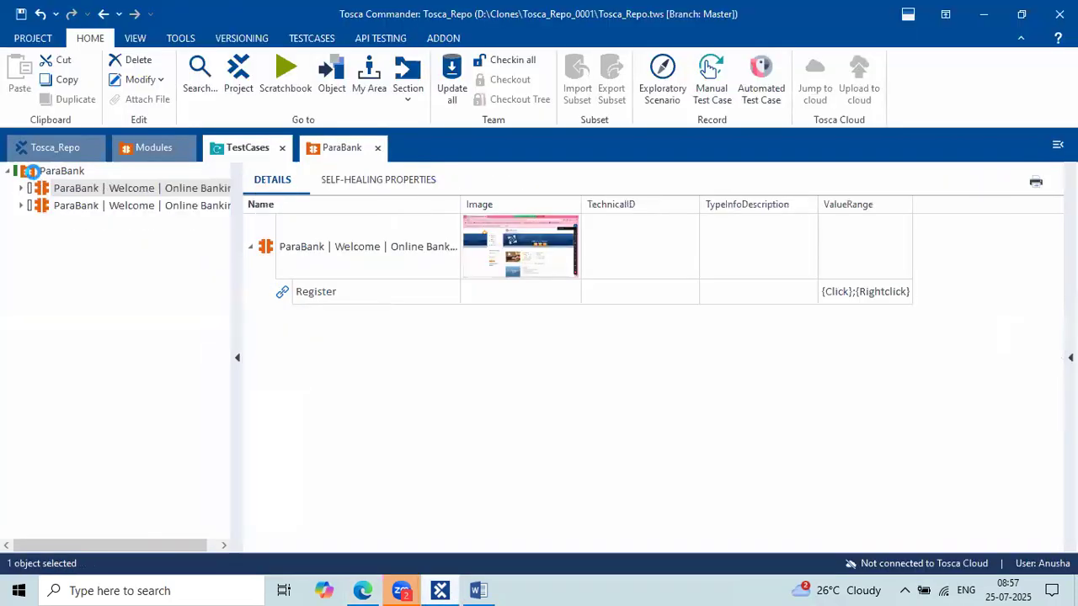
right_click(32, 171)
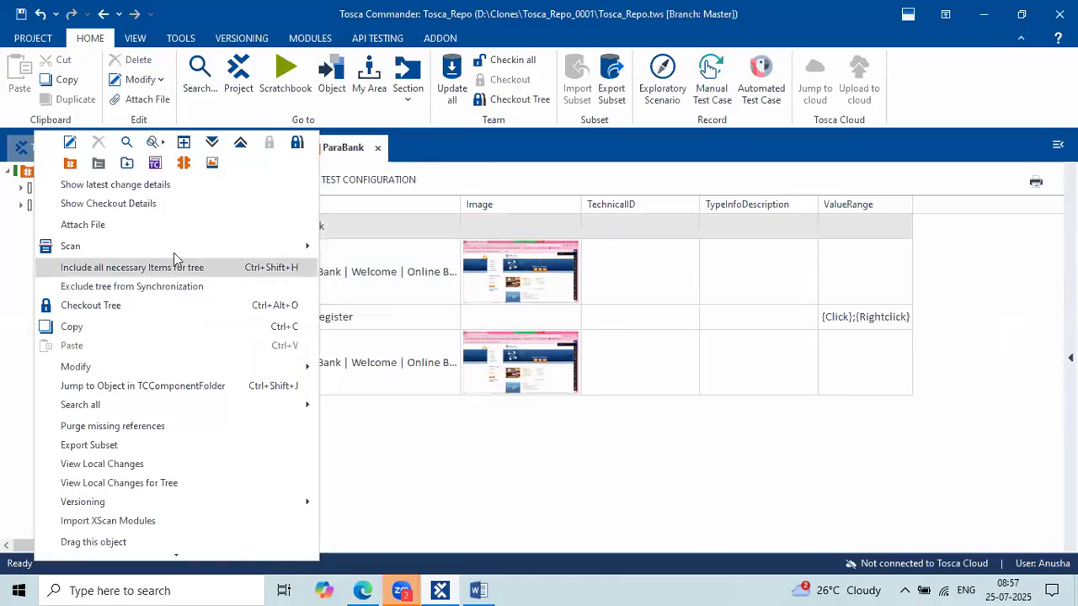
mouse_move(309, 245)
left_click(360, 248)
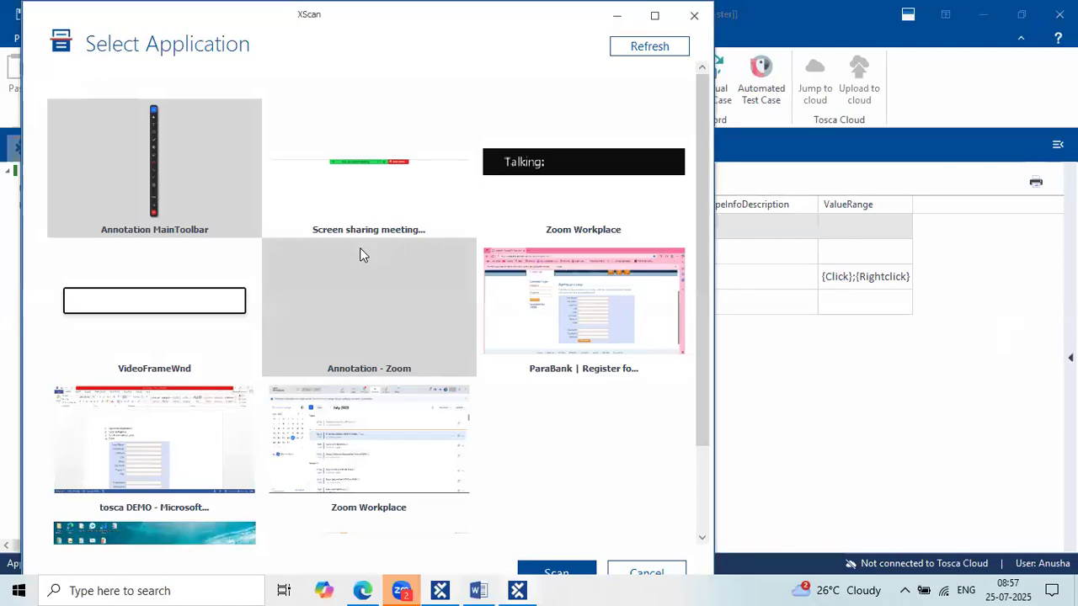
left_click(579, 278)
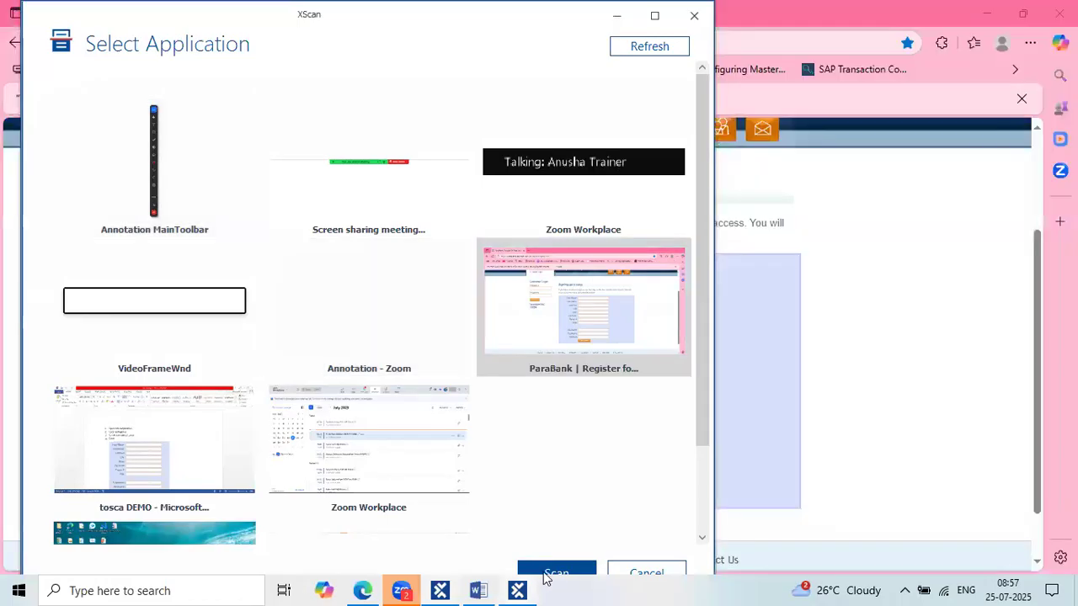
left_click(552, 573)
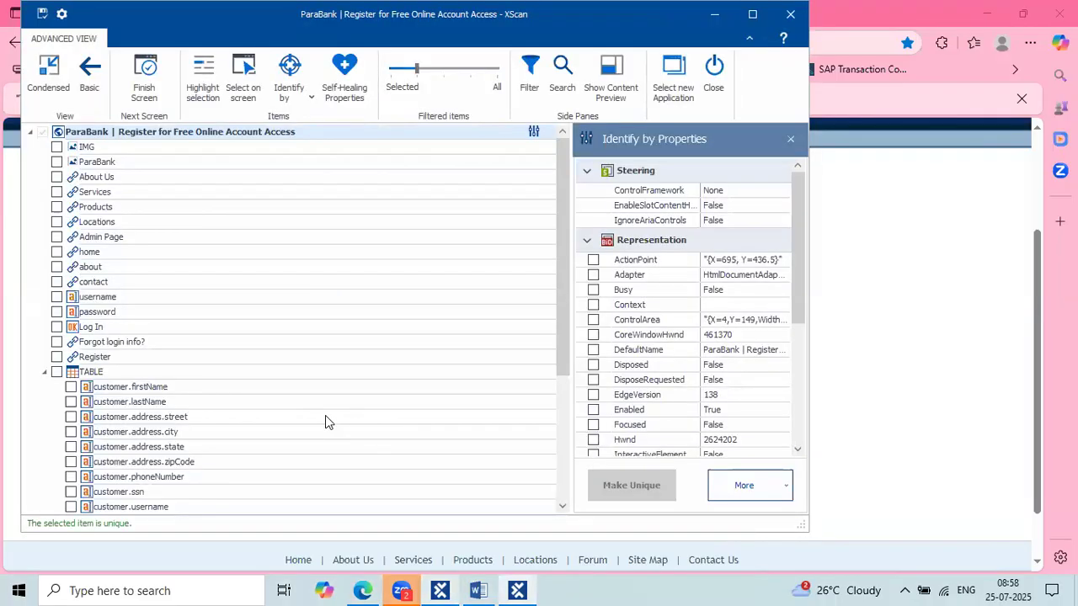
Scroll to the TABLE node and inspect customer.lastName and customer.firstName.
scroll(325, 415, "down", 4)
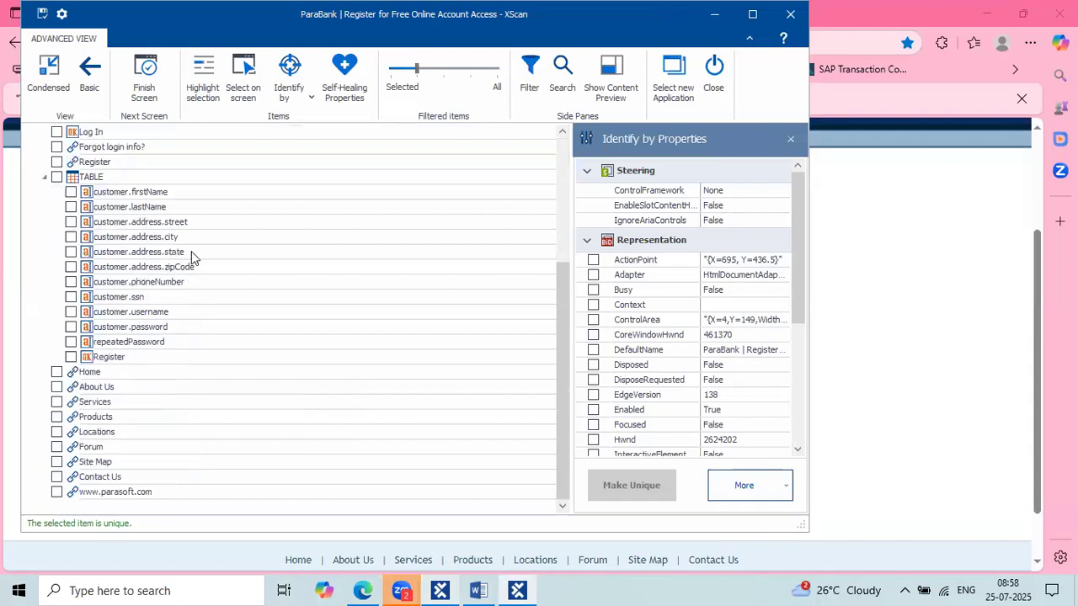
left_click(171, 207)
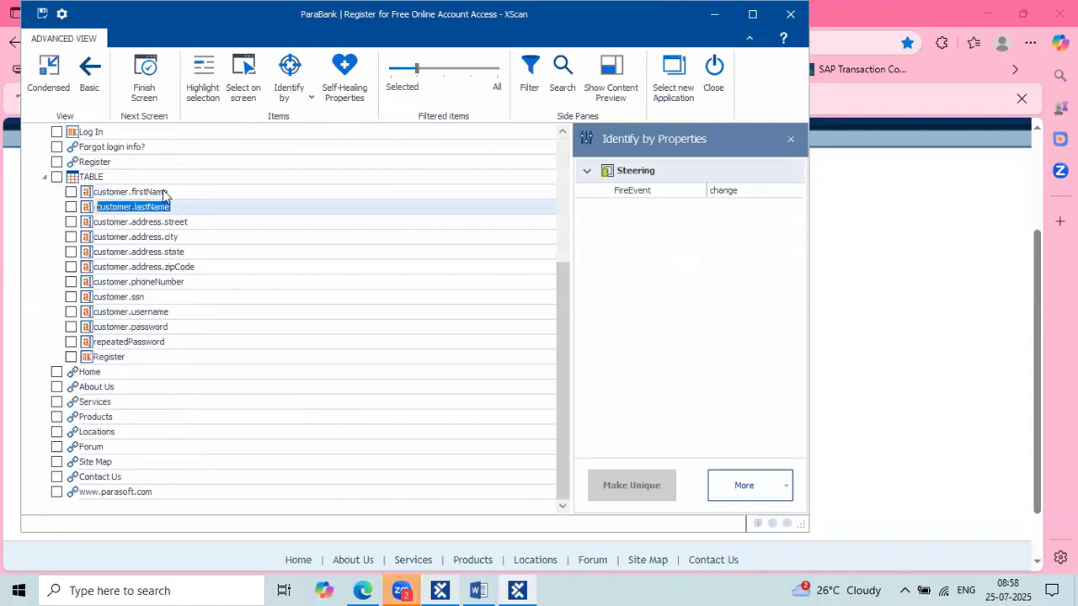
left_click(162, 191)
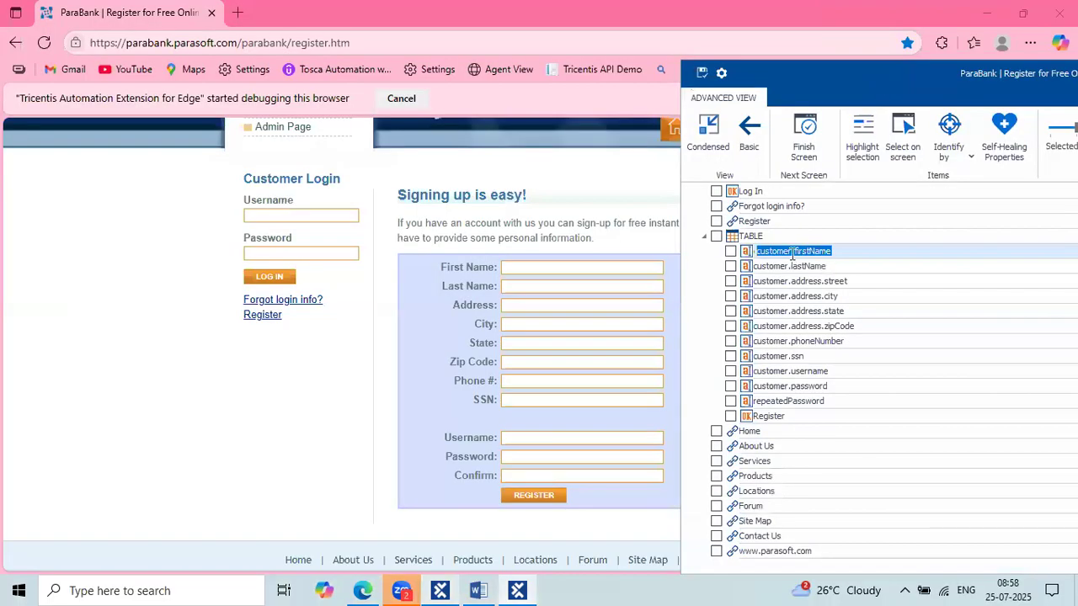
Keep the customer.firstName name and highlight its First Name field on the page.
left_click(781, 251)
key("Return")
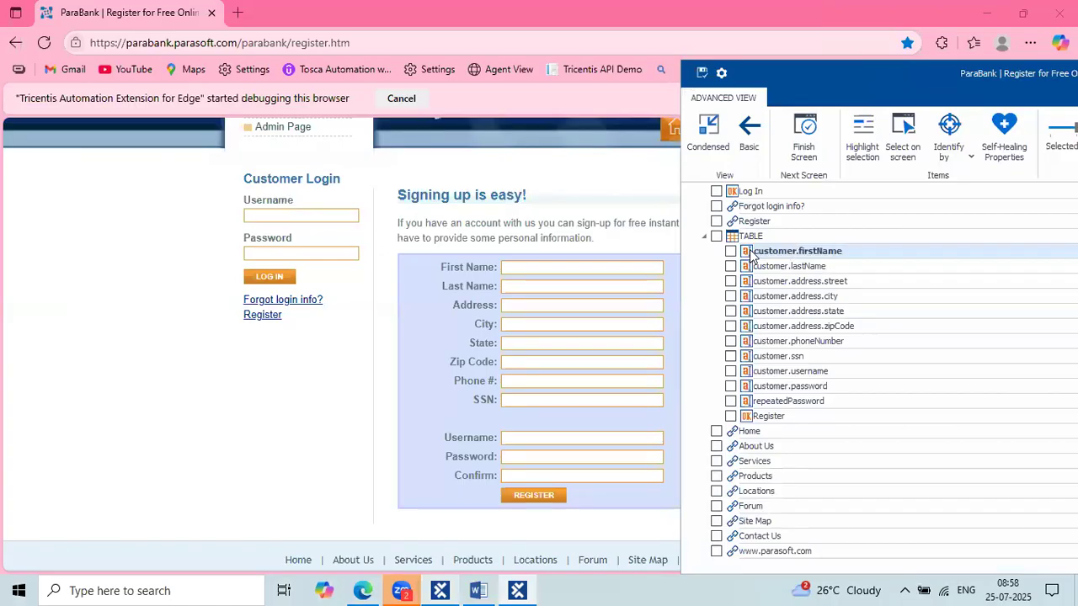
left_click(856, 155)
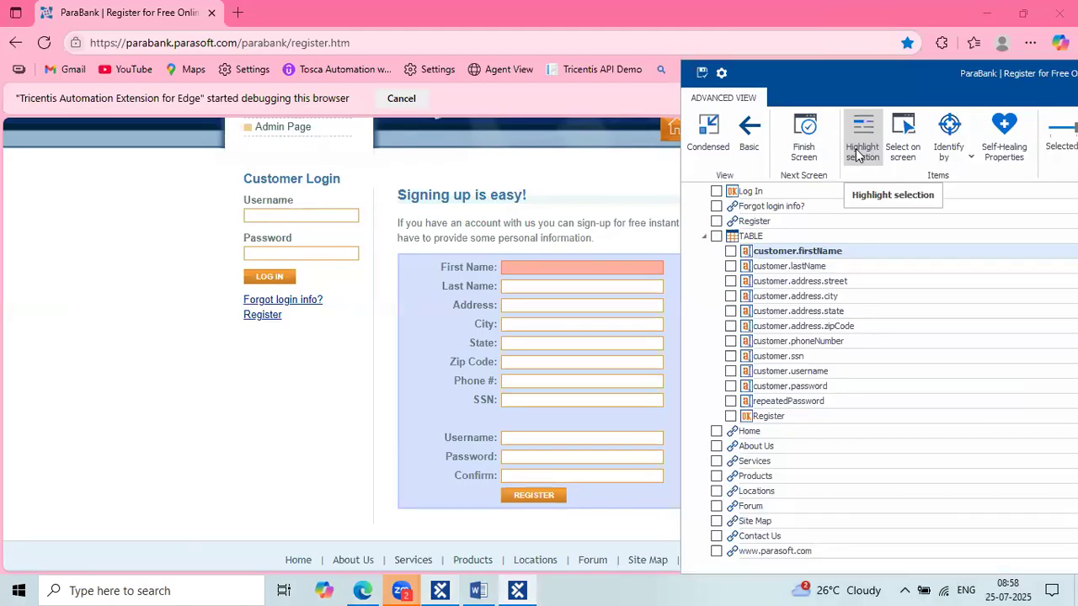
Check customer.lastName and the address street, city, state and zipCode fields.
left_click(858, 154)
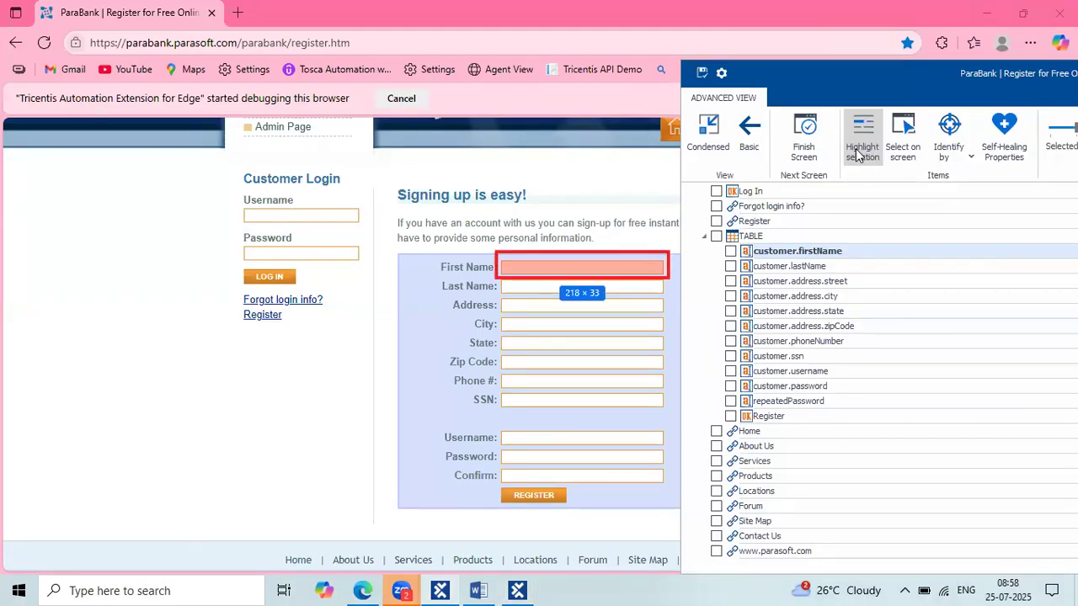
left_click(731, 267)
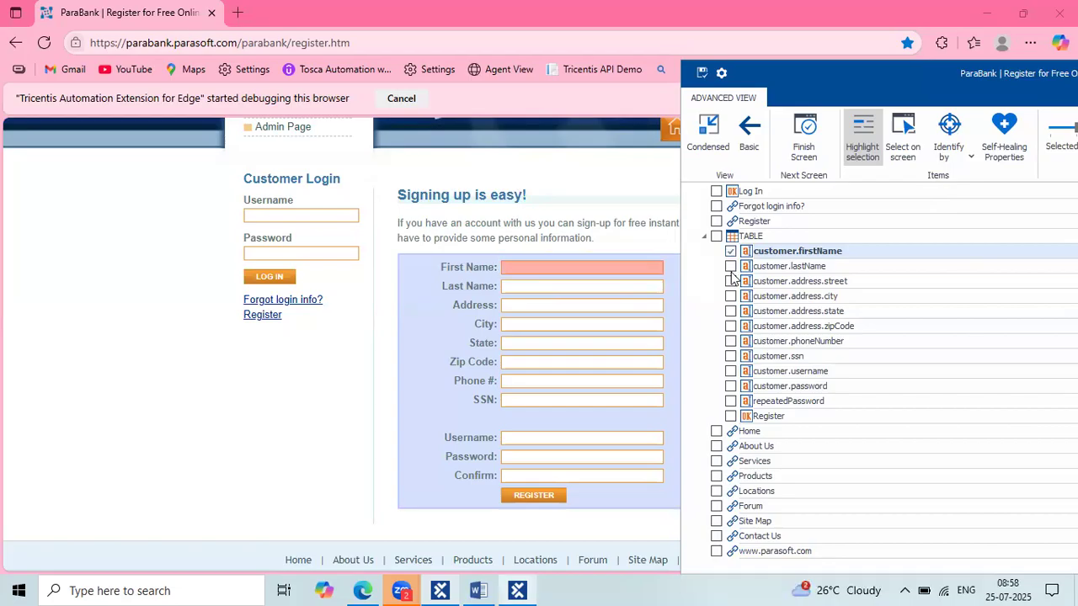
left_click(731, 288)
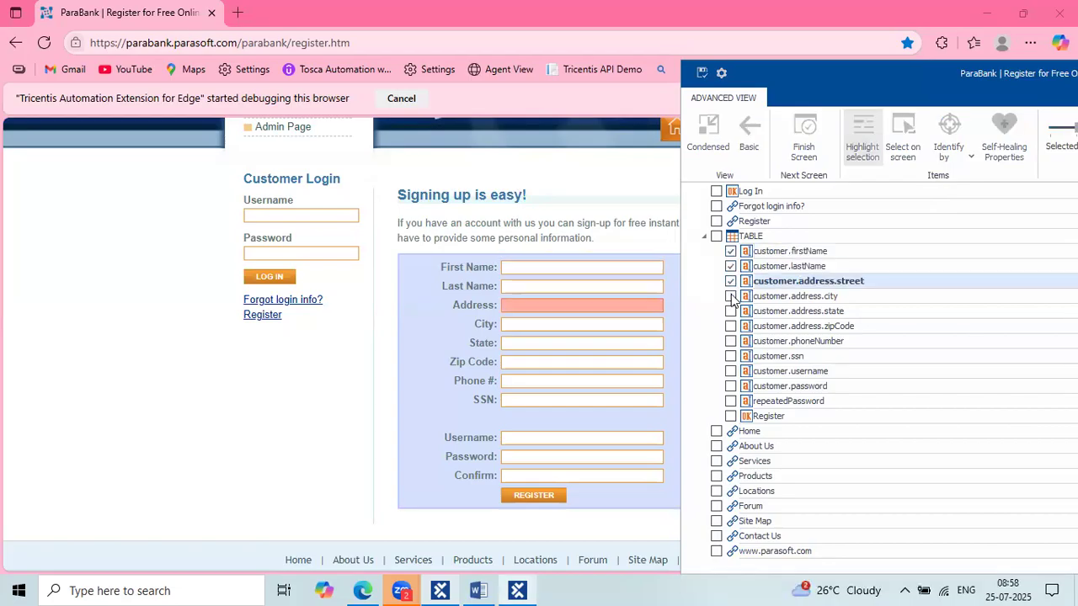
left_click(731, 297)
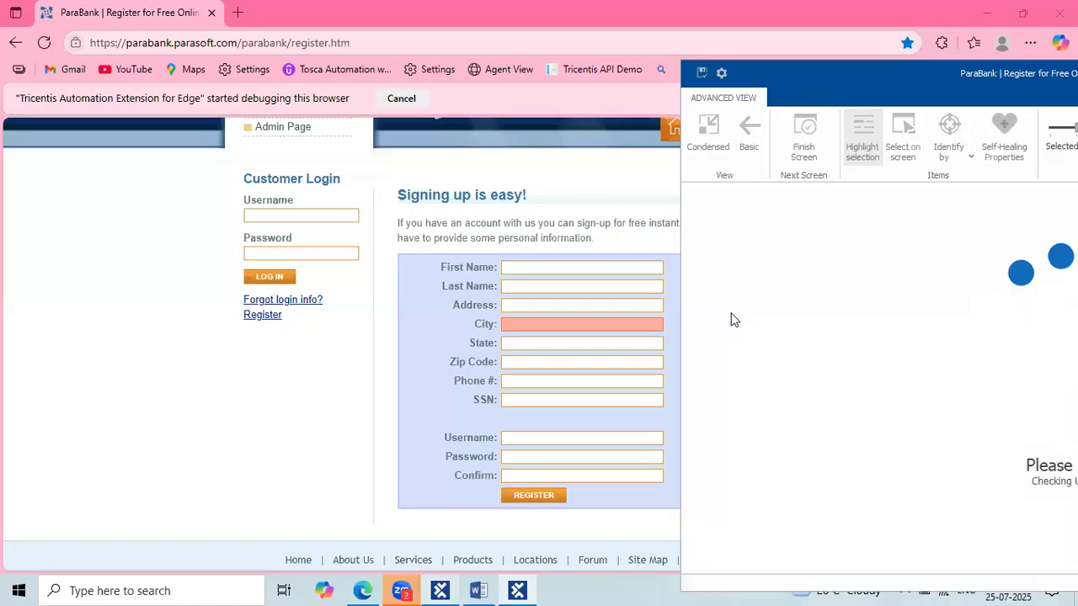
left_click(731, 313)
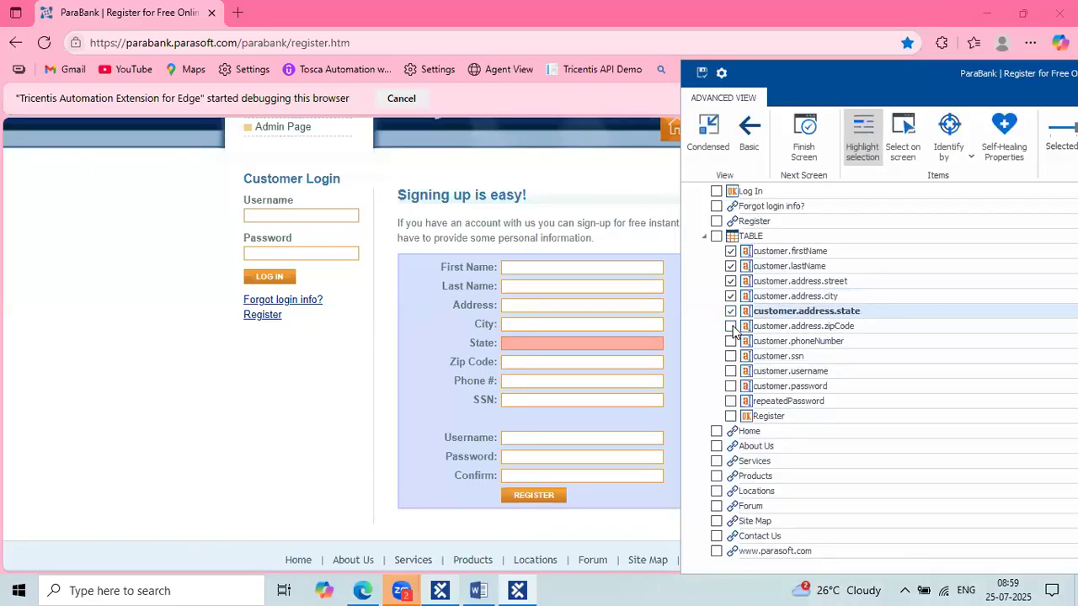
left_click(731, 327)
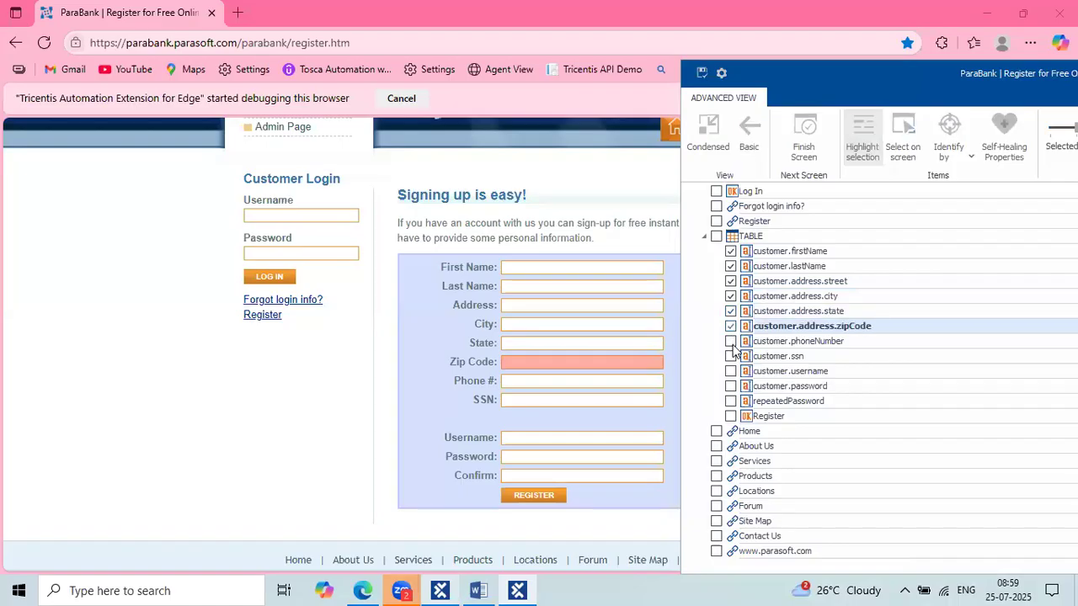
Check phoneNumber, ssn, username, password, repeatedPassword and the Register button.
left_click(731, 342)
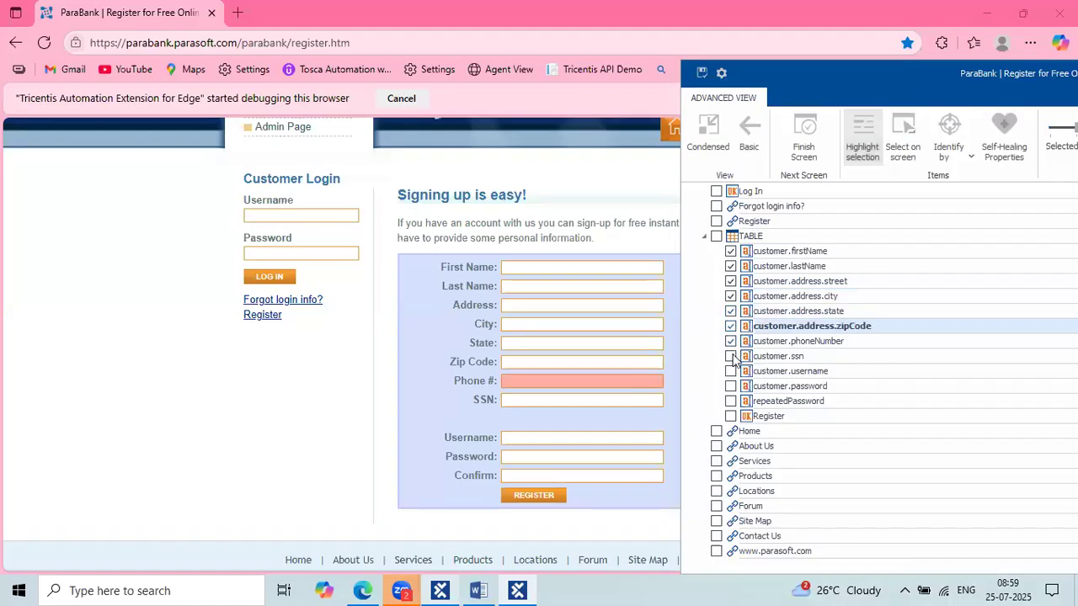
left_click(731, 357)
left_click(732, 373)
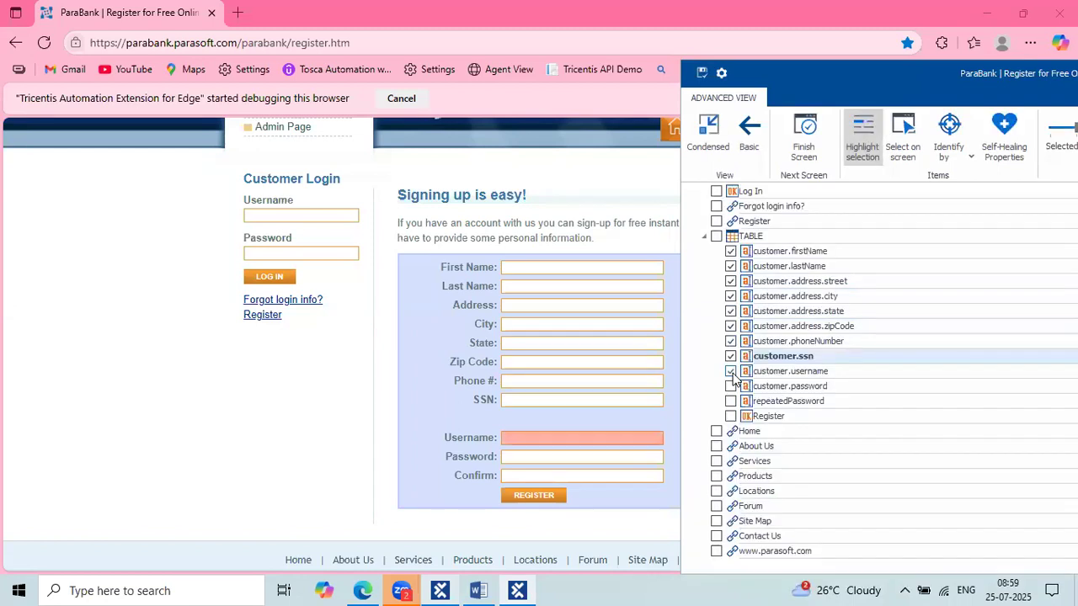
left_click(732, 390)
left_click(732, 404)
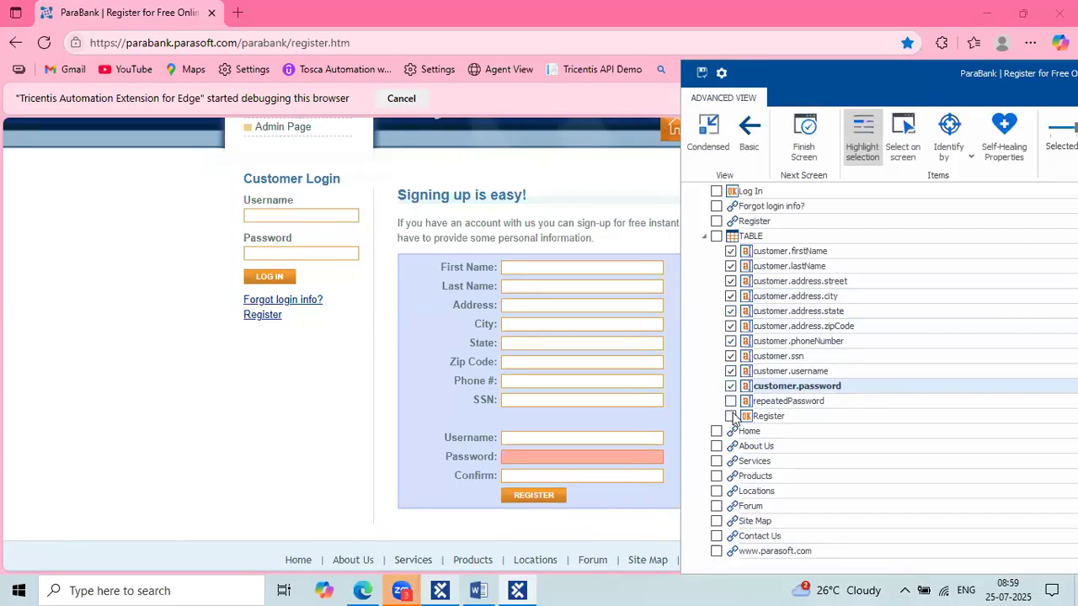
left_click(731, 416)
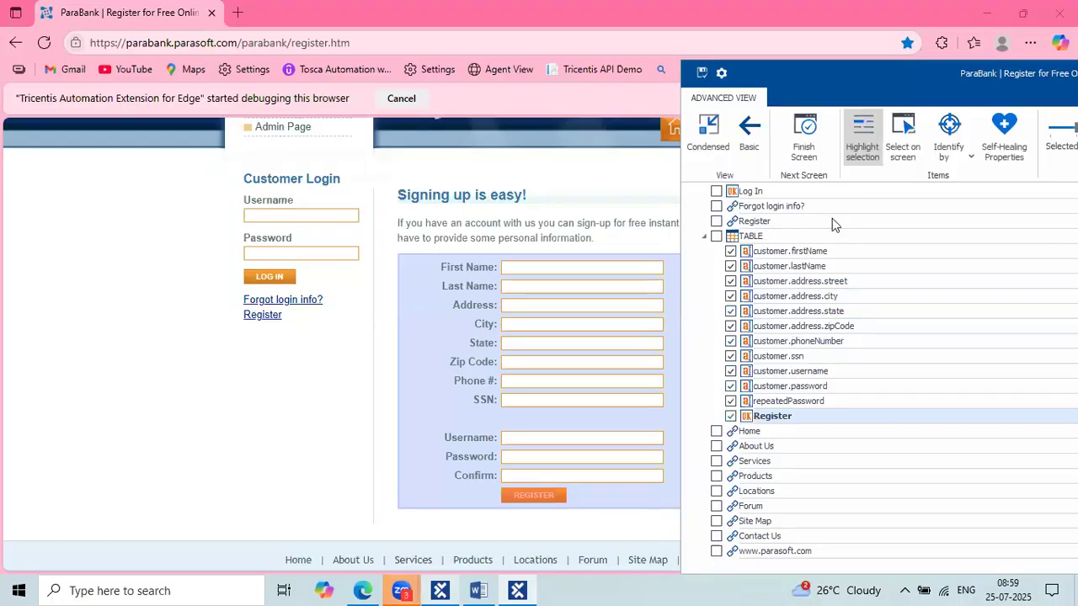
Pick the 'Signing up is easy!' H1 heading on screen, then maximise XScan and widen properties.
left_click(900, 148)
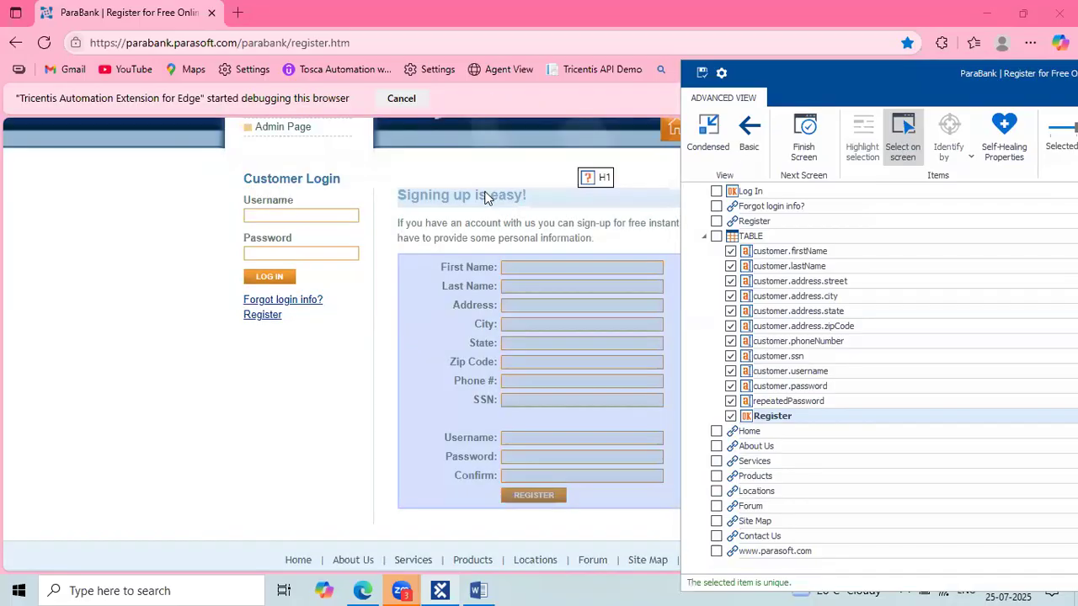
left_click(484, 198)
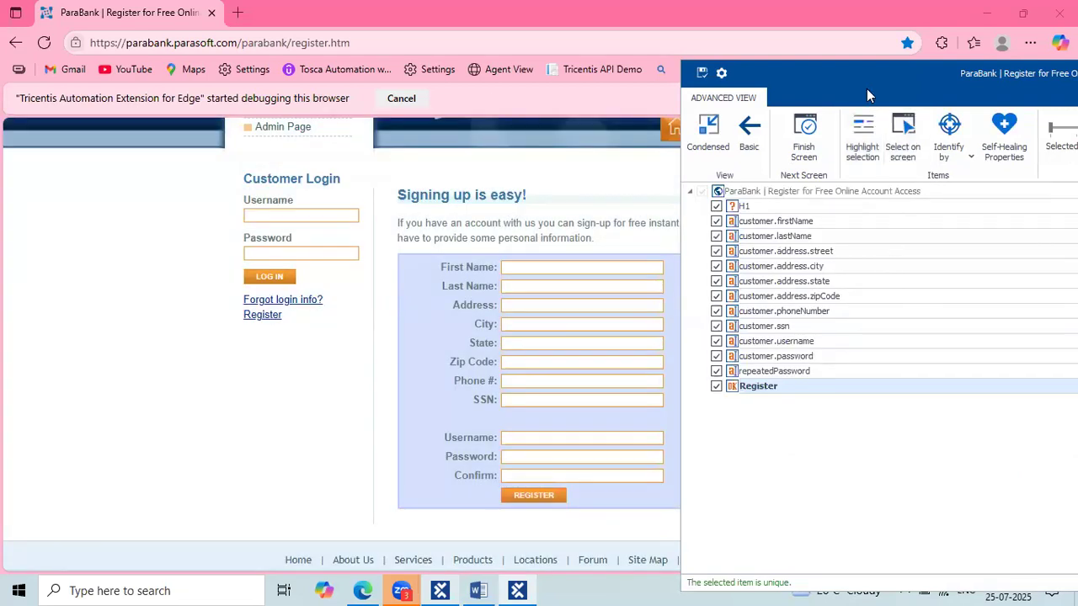
double_click(866, 88)
left_click_drag(842, 326, 757, 313)
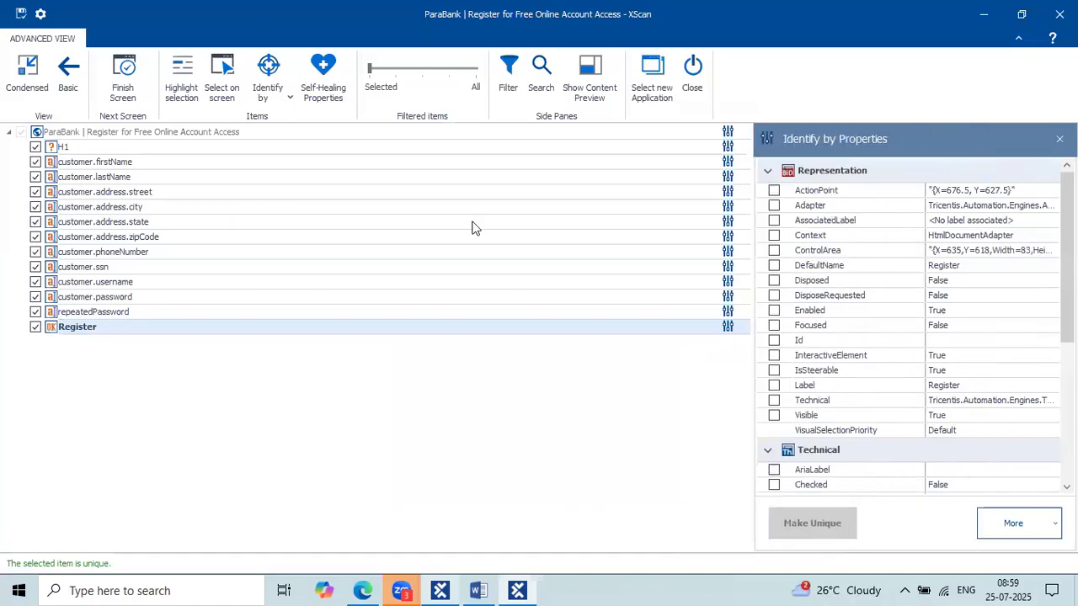
Rename the H1 heading element to 'Signing up is easy!', copied from its InnerText property.
left_click(177, 148)
key("BackSpace")
scroll(892, 359, "down", 2)
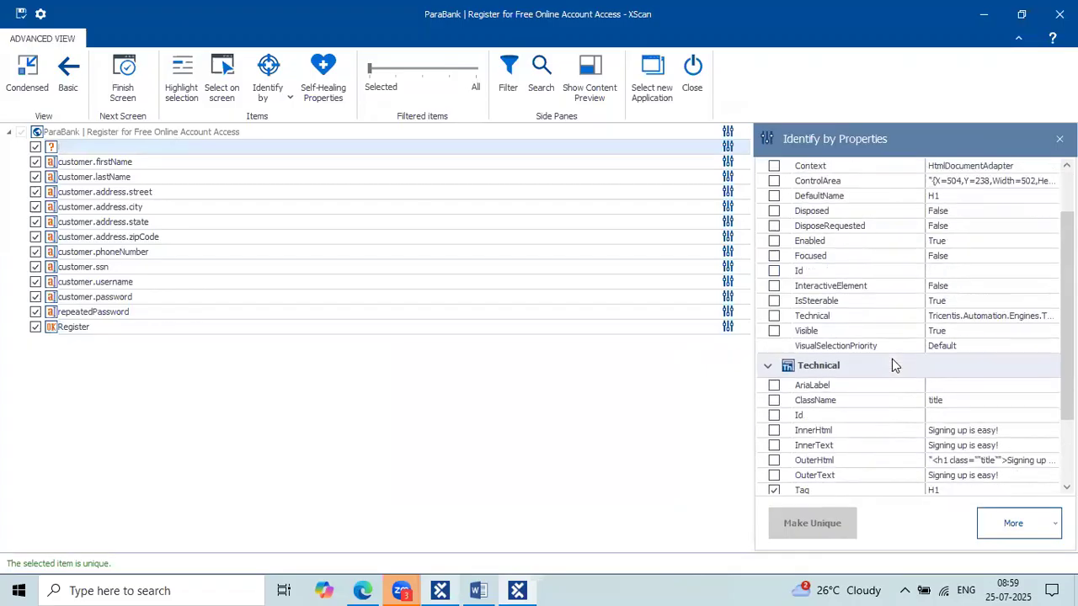
scroll(892, 359, "down", 1)
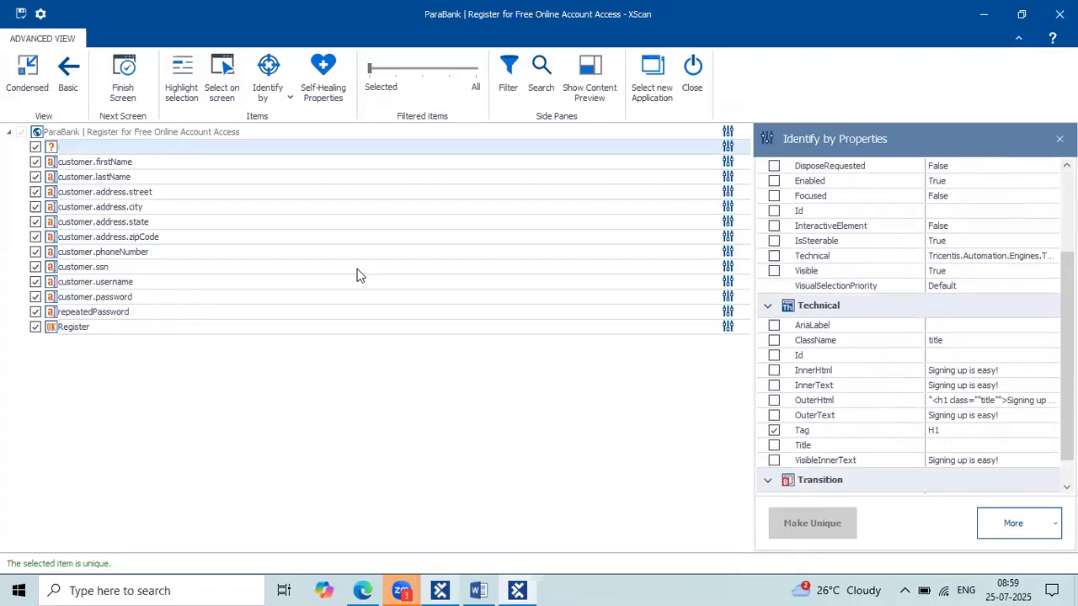
left_click(1020, 384)
left_click_drag(997, 399, 900, 406)
key("ctrl+c")
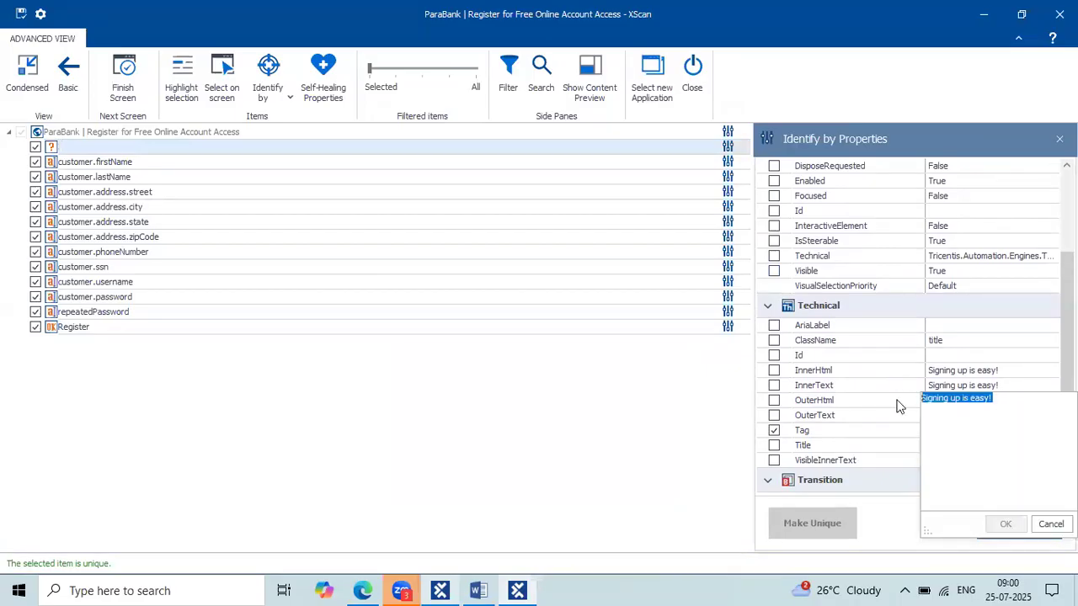
left_click(114, 148)
key("ctrl+v")
key("Return")
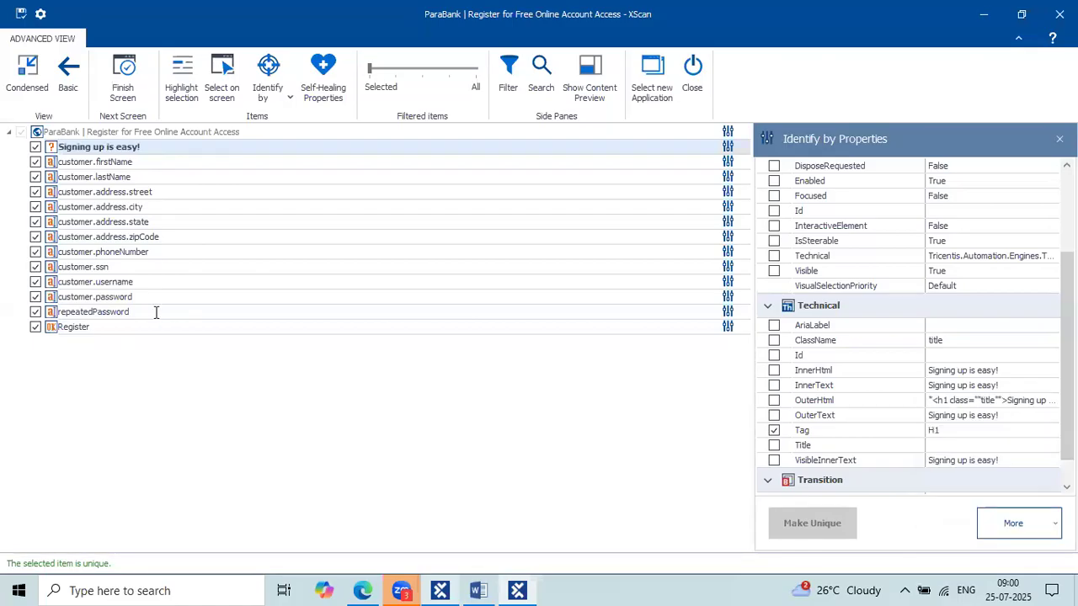
left_click(156, 312)
left_click(148, 238)
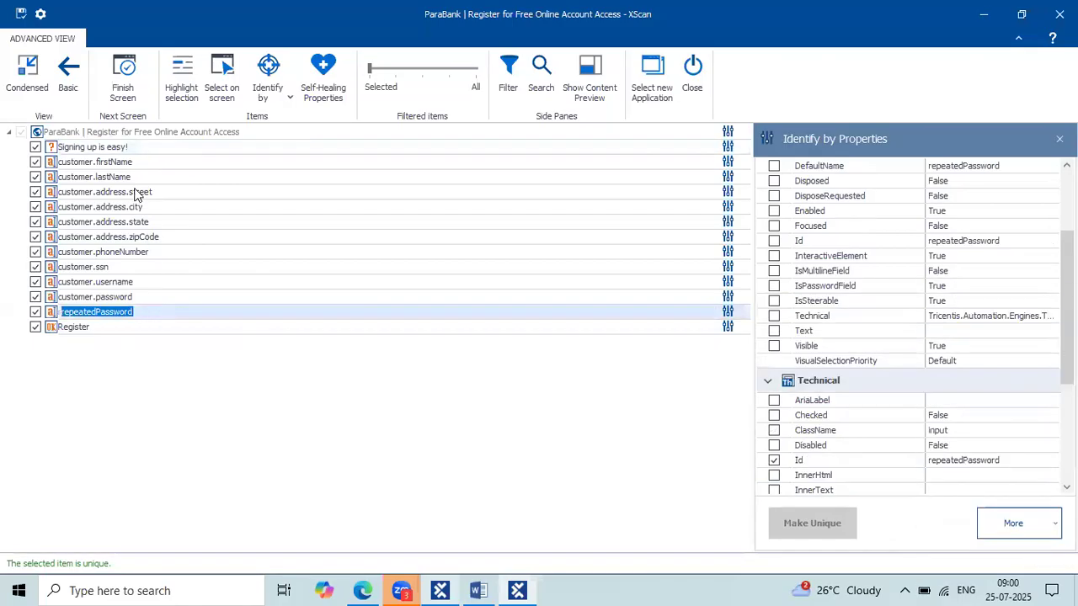
left_click(130, 268)
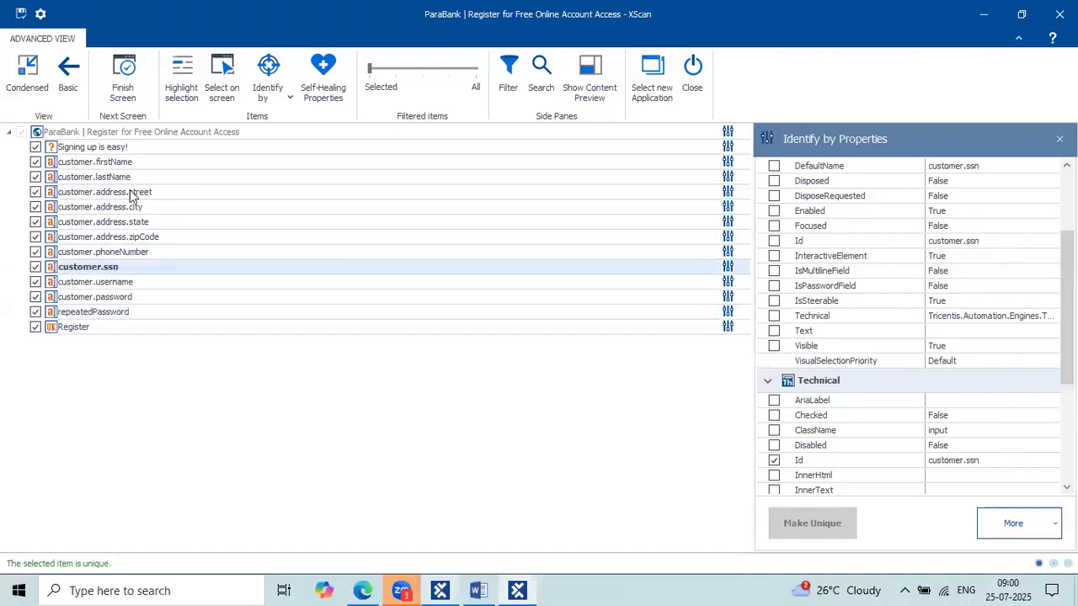
left_click(131, 178)
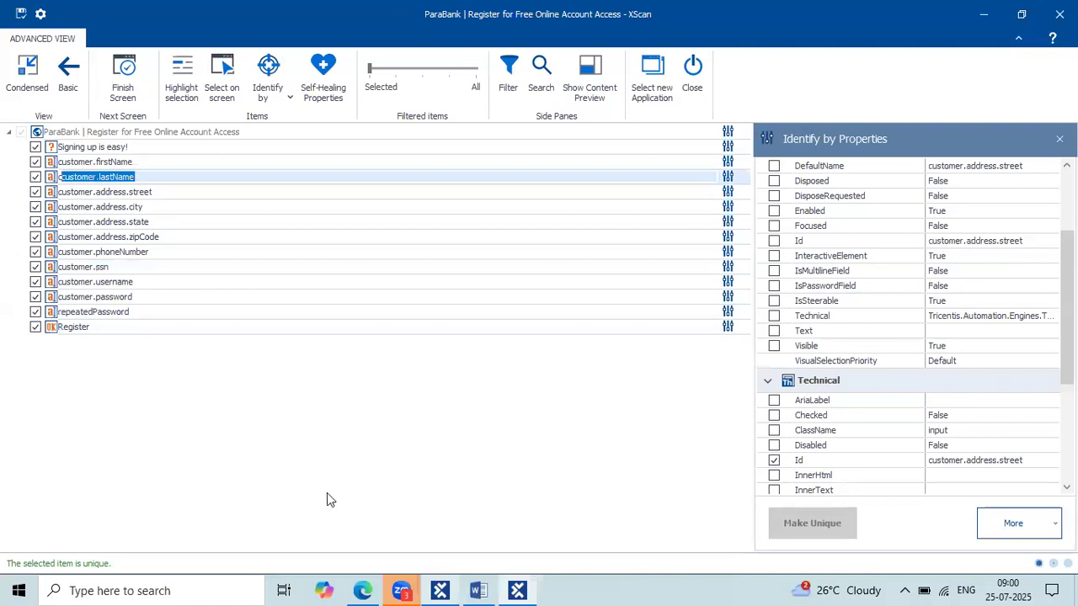
left_click(404, 590)
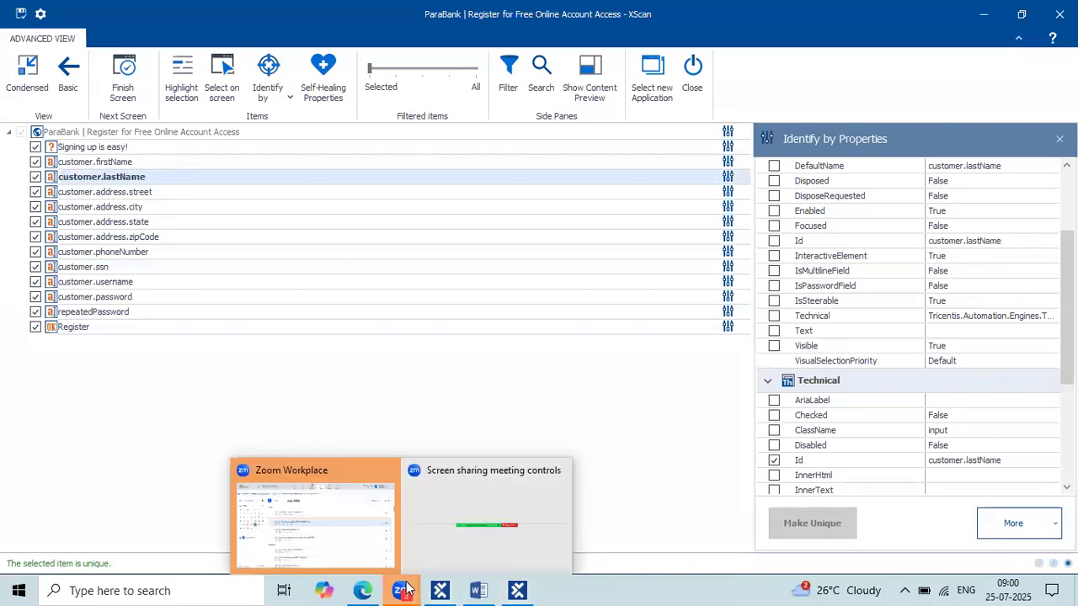
left_click_drag(1, 540, 135, 577)
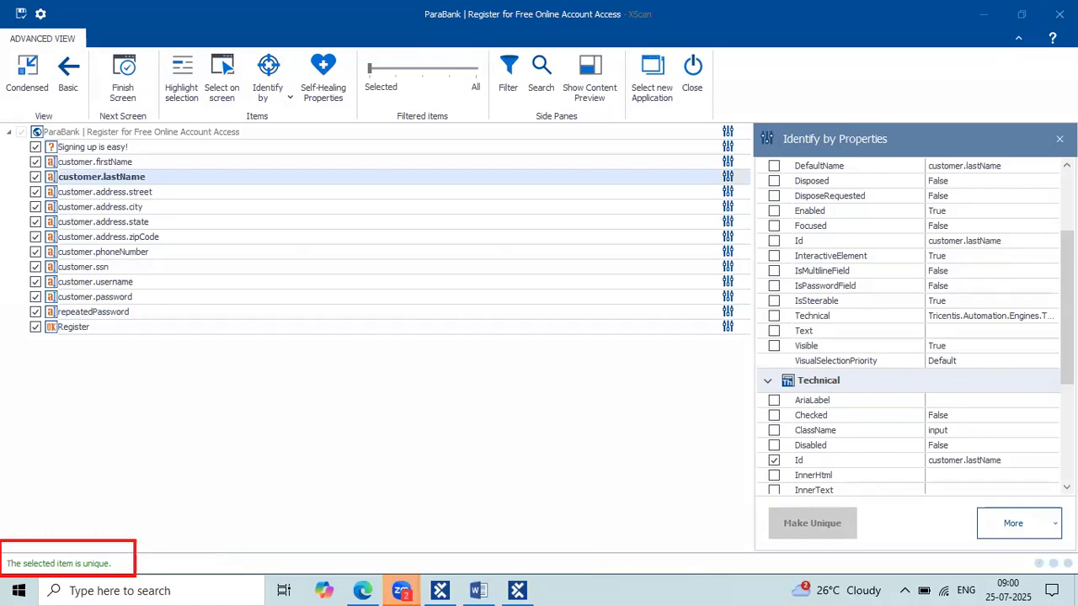
left_click(146, 225)
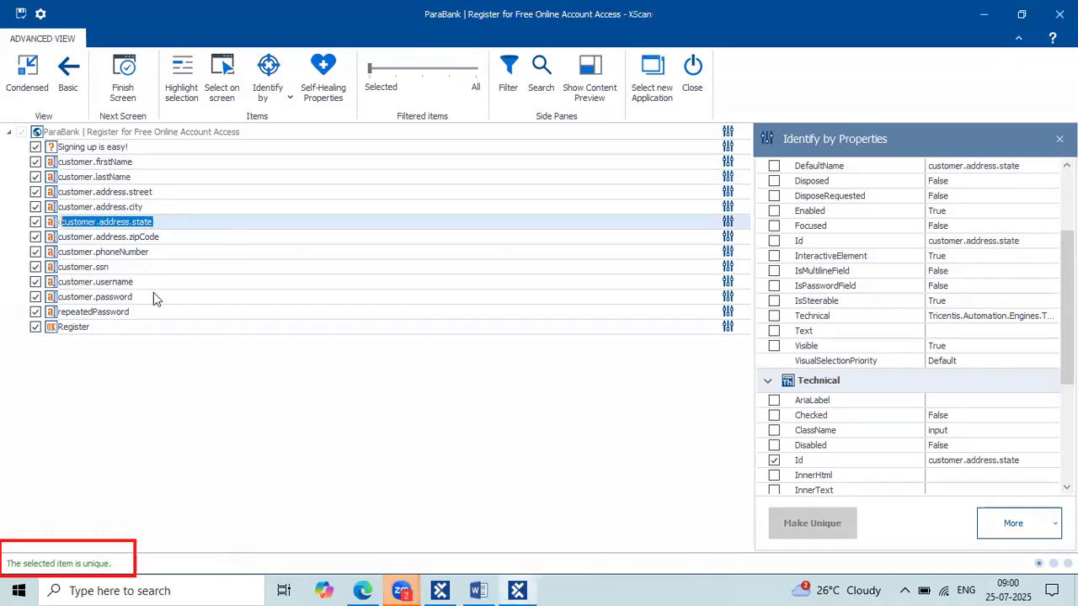
left_click(133, 267)
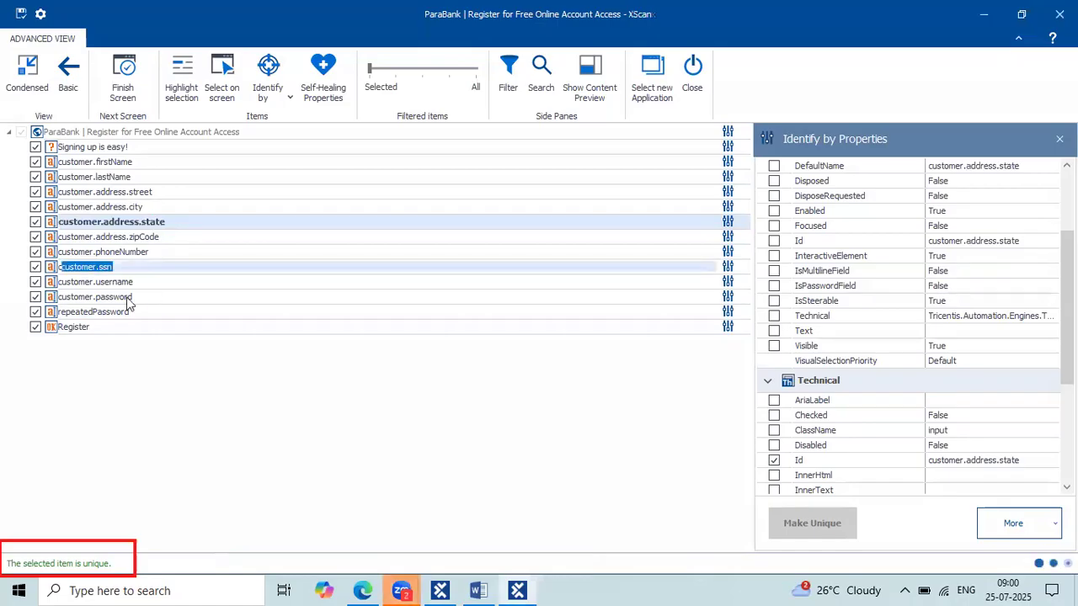
left_click(127, 298)
left_click(148, 205)
left_click(146, 179)
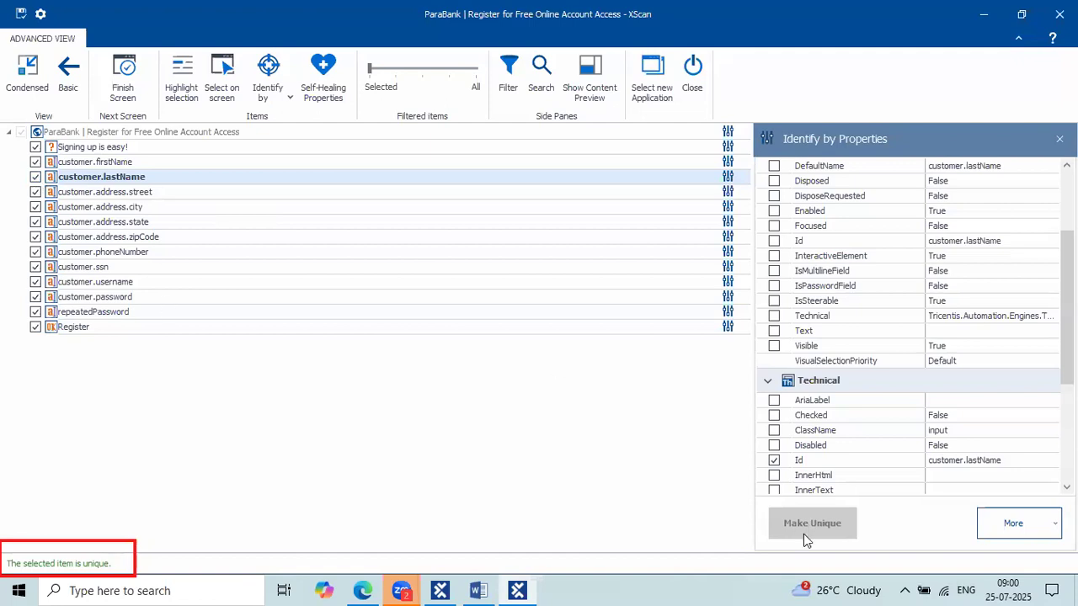
key("super+shift+s")
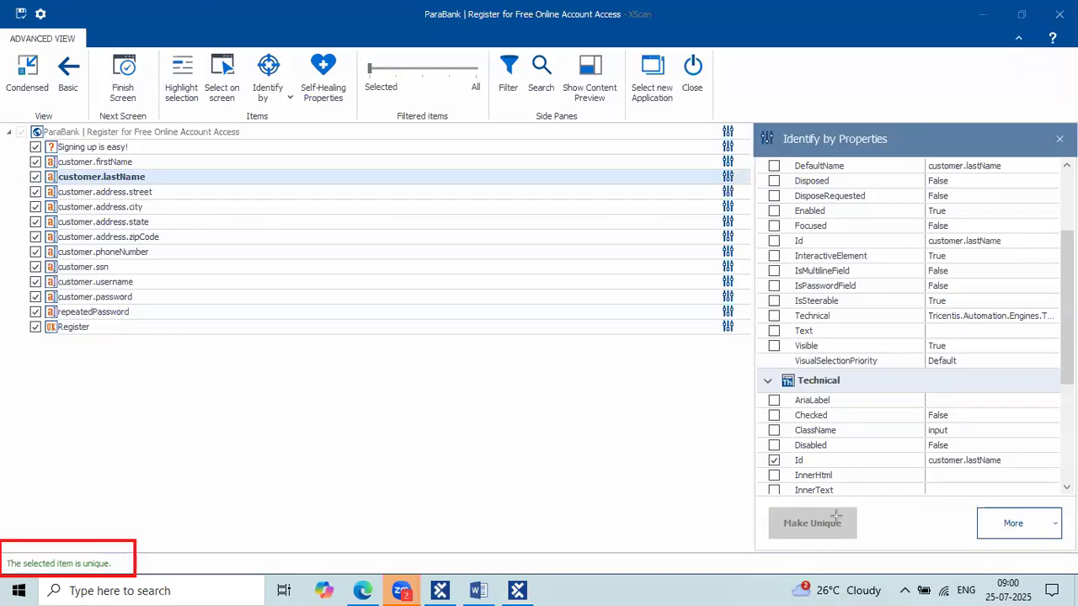
left_click_drag(751, 503, 862, 542)
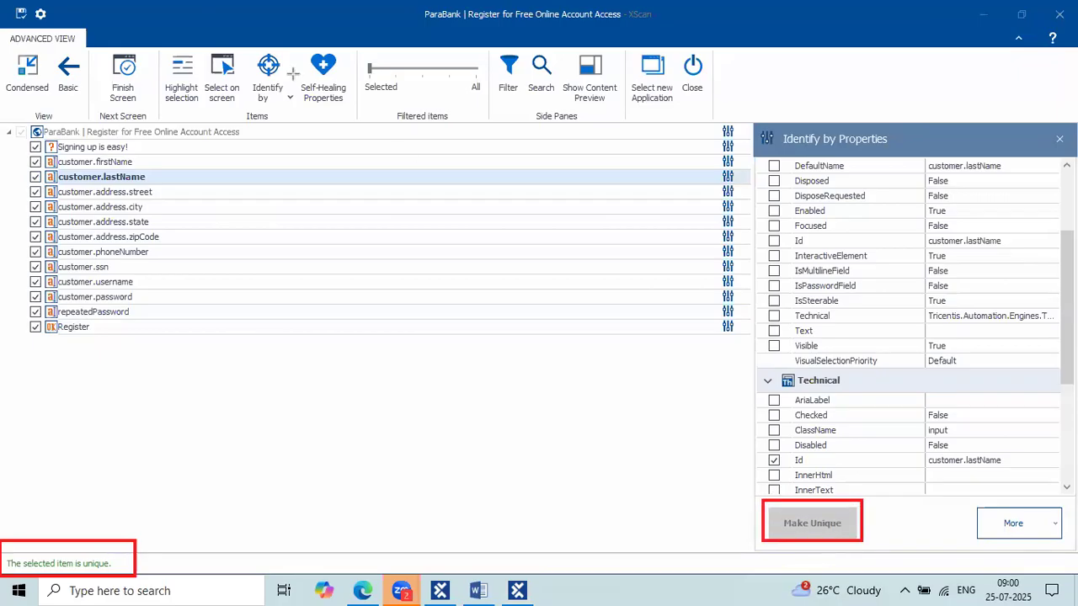
left_click_drag(239, 47, 294, 112)
mouse_move(296, 41)
left_mouse_down()
mouse_move(312, 43)
mouse_move(364, 113)
left_mouse_up()
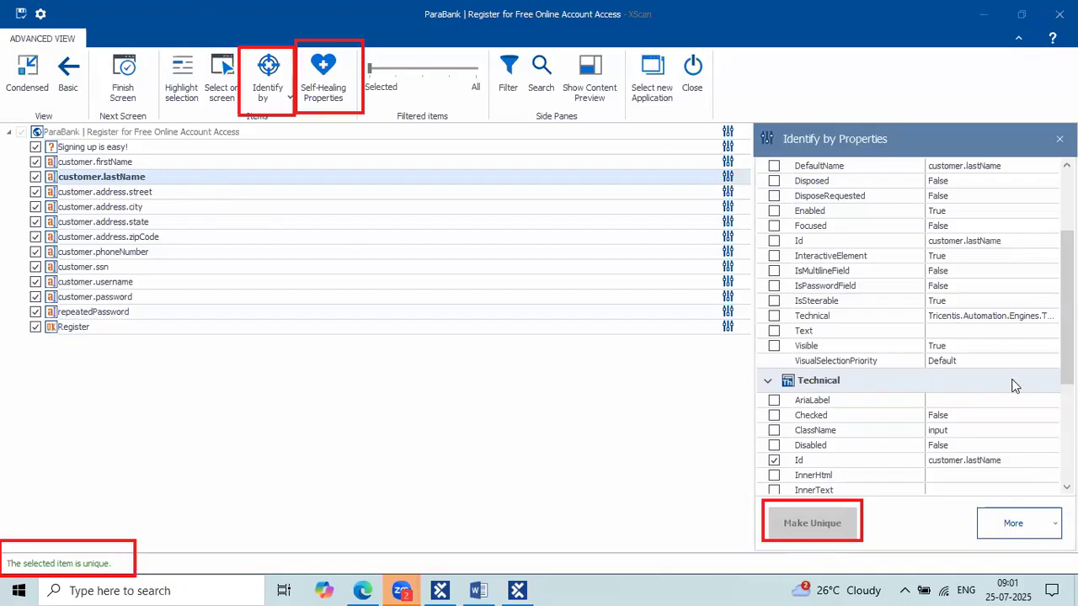
Step through the city, heading and repeatedPassword elements, then select customer.username.
left_click(190, 211)
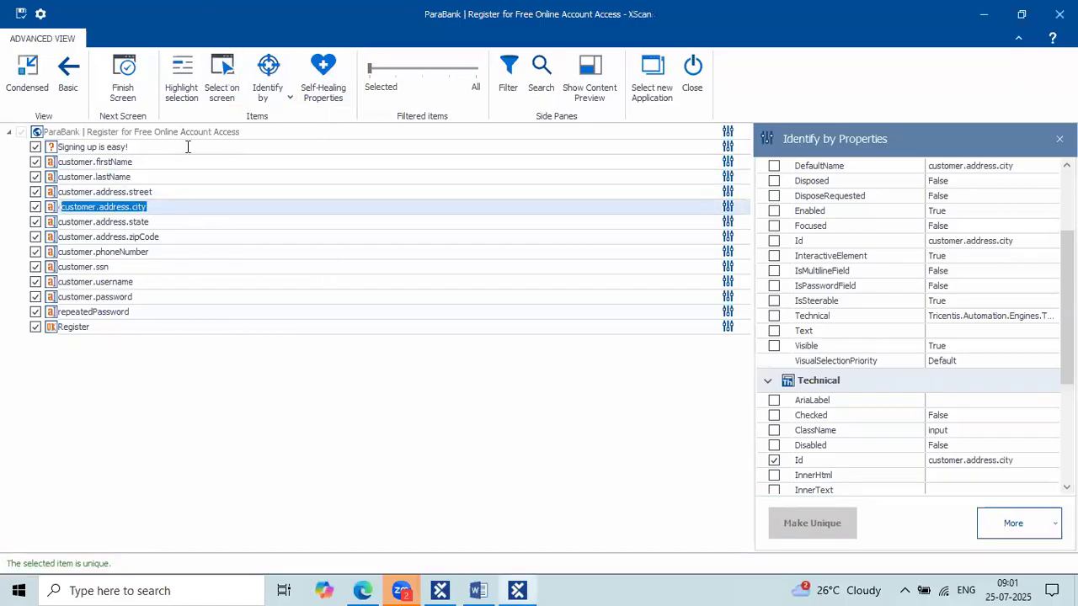
key("Home")
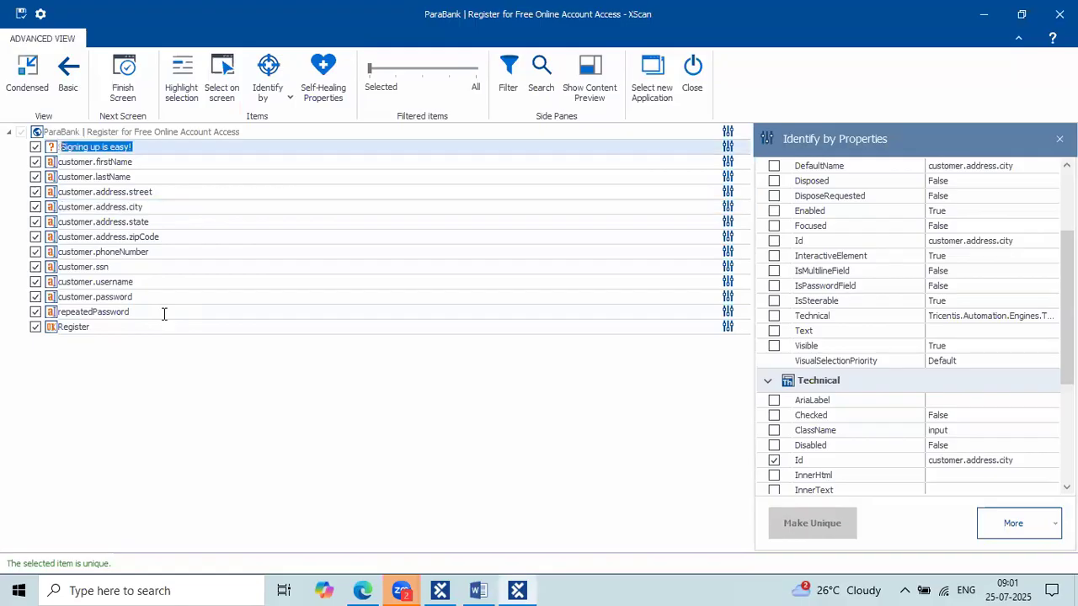
left_click(164, 313)
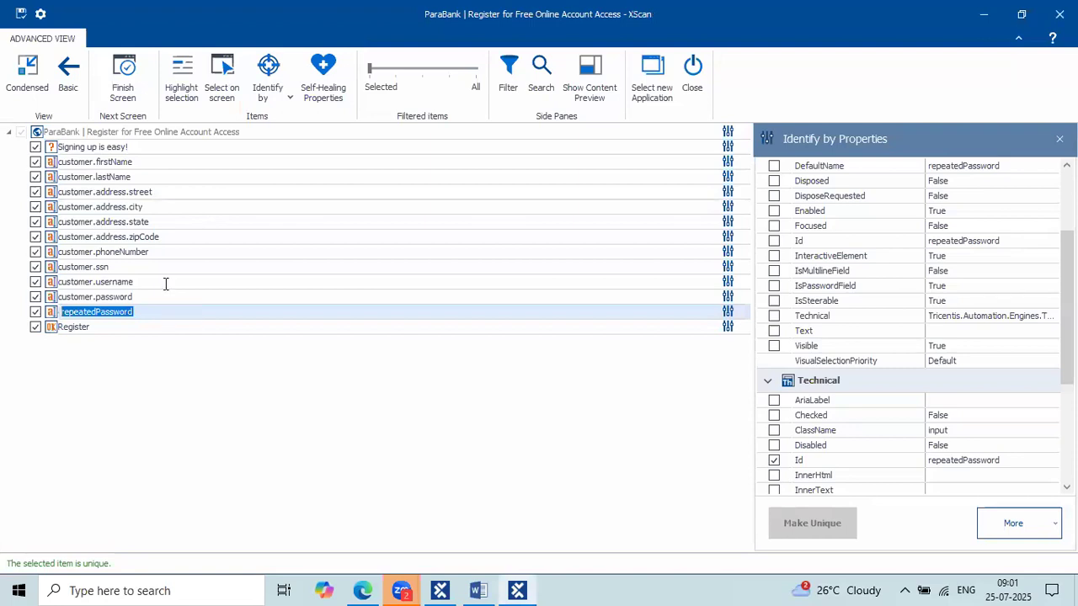
left_click(166, 284)
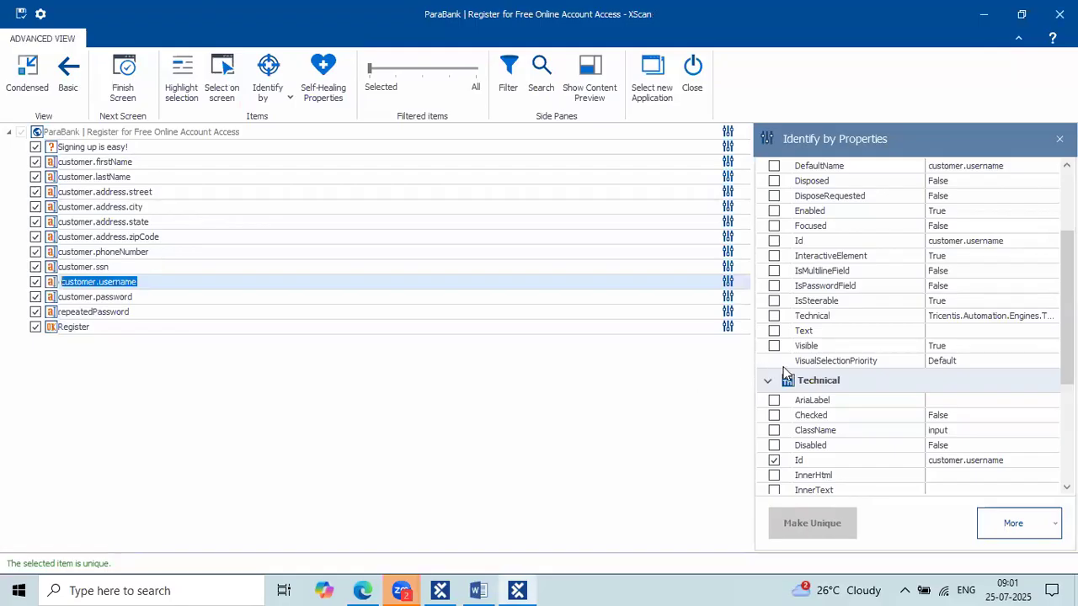
Scroll to customer.username's Technical properties and underline its Id and Tag identification.
scroll(783, 372, "down", 1)
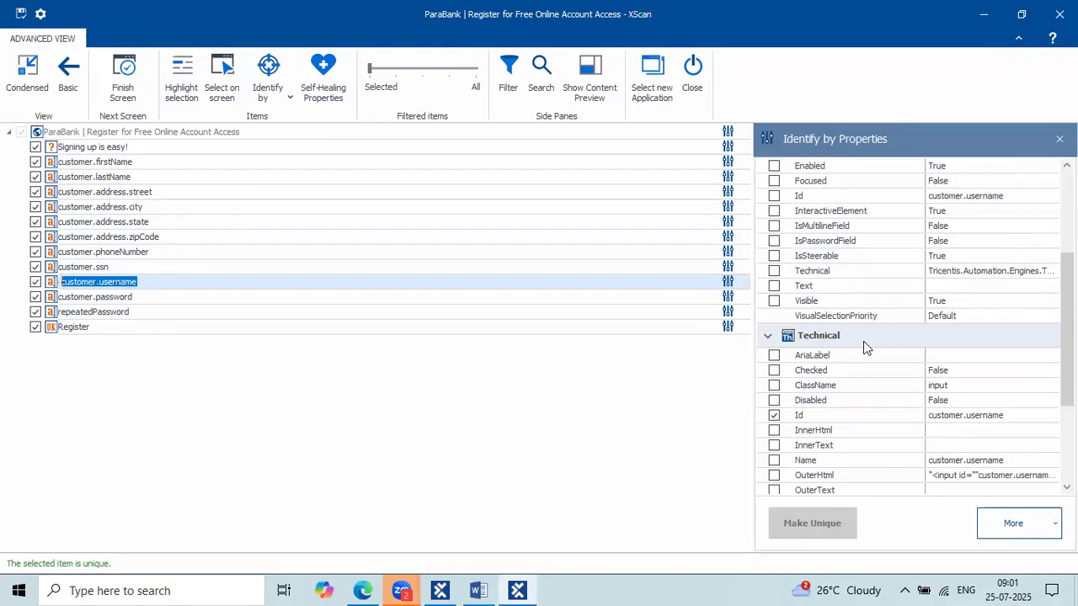
scroll(868, 345, "down", 3)
key("super+shift+s")
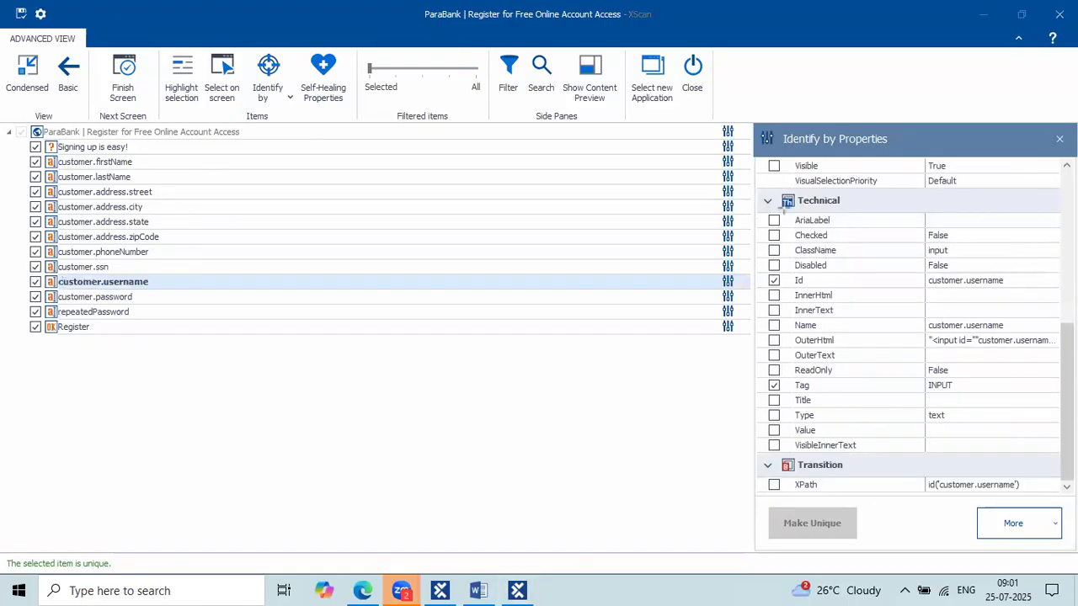
left_click_drag(782, 207, 840, 207)
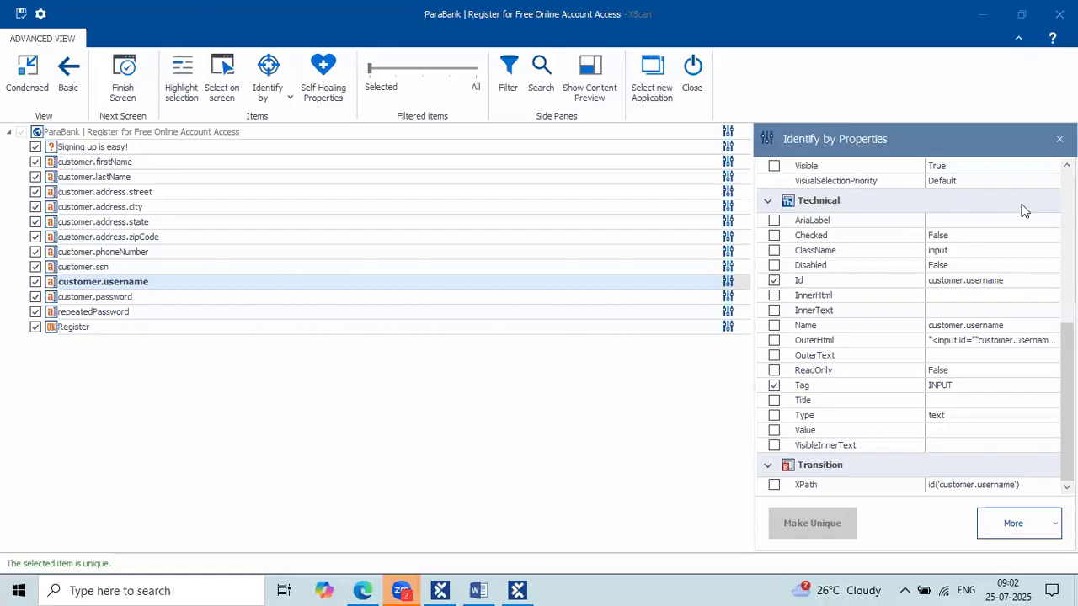
Save the scanned page as the 'ParaBank | Register for Free Online Account Access' module.
mouse_move(882, 221)
left_mouse_down()
mouse_move(920, 279)
mouse_move(881, 401)
left_mouse_up()
left_click(20, 14)
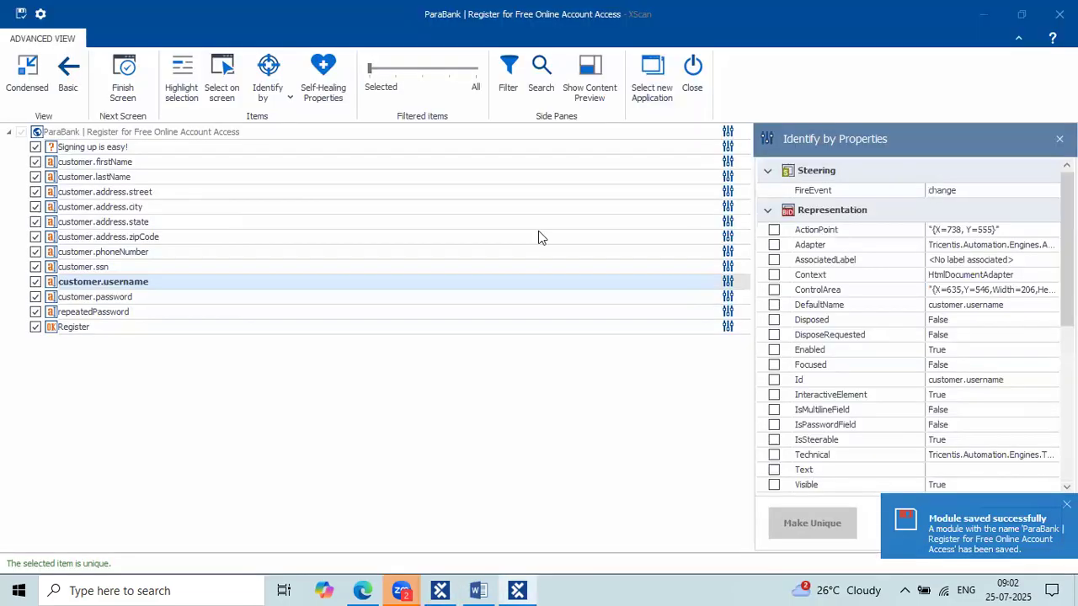
Close XScan and inspect the ParaBank Welcome module and its screenshot.
left_click(694, 99)
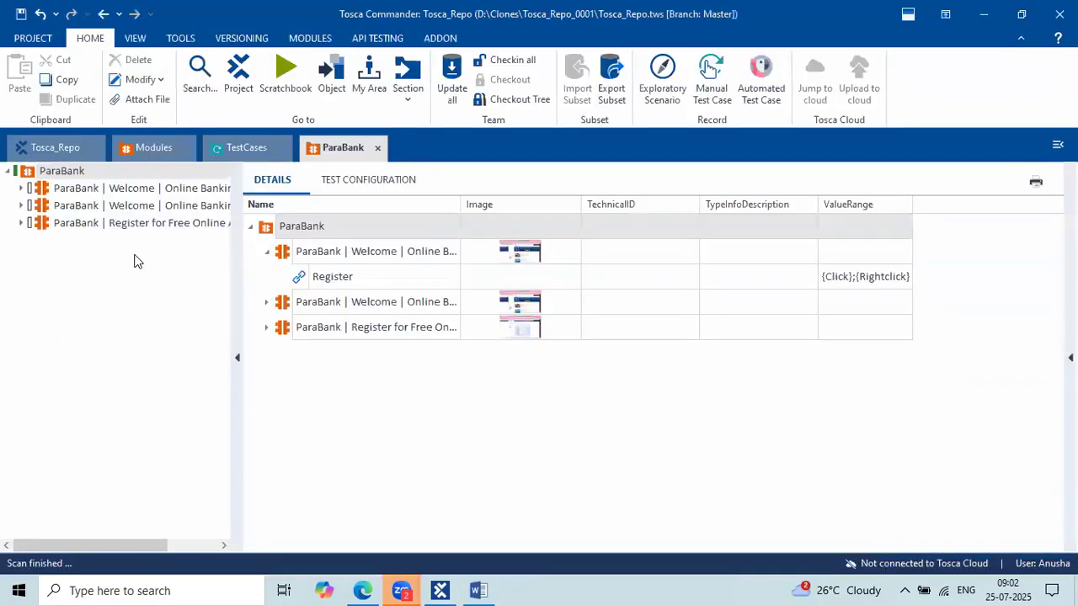
double_click(130, 214)
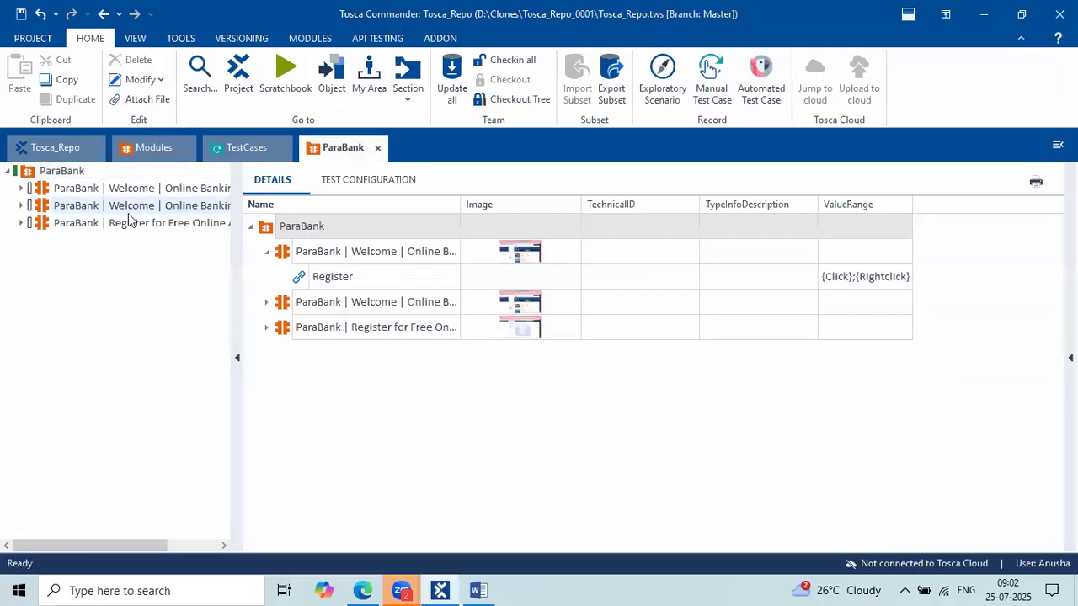
left_click(139, 223)
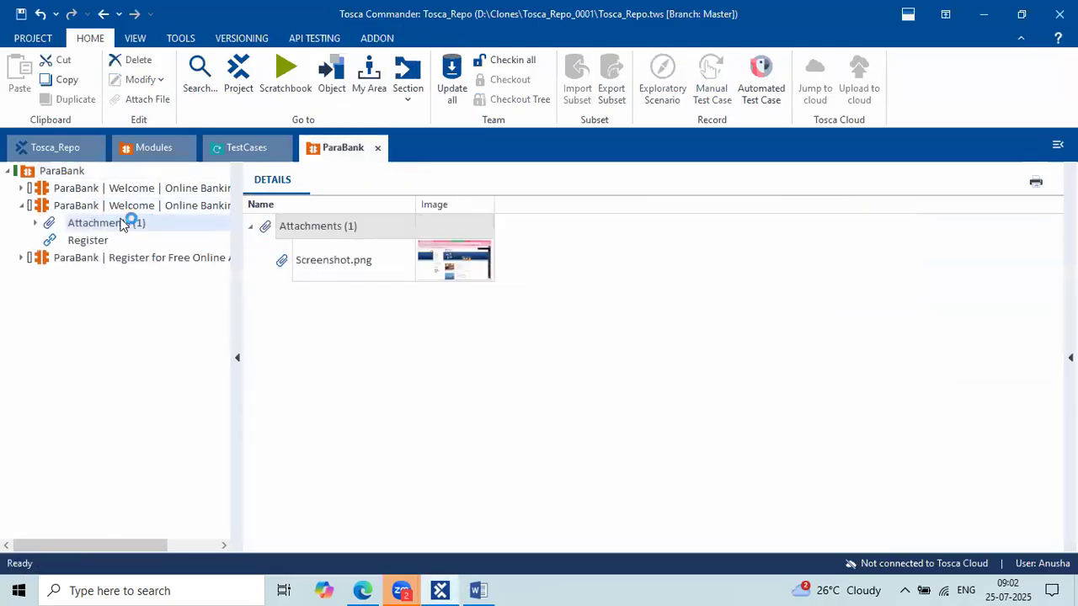
left_click(22, 206)
Review the registration module's fields and add it as the test case's third step.
left_click(96, 224)
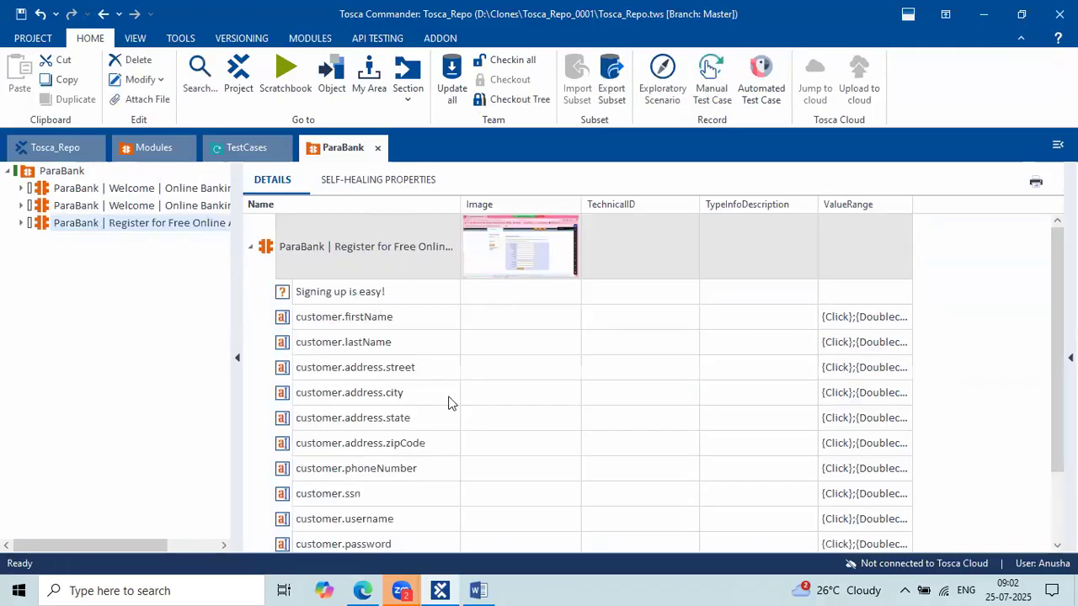
scroll(448, 403, "down", 1)
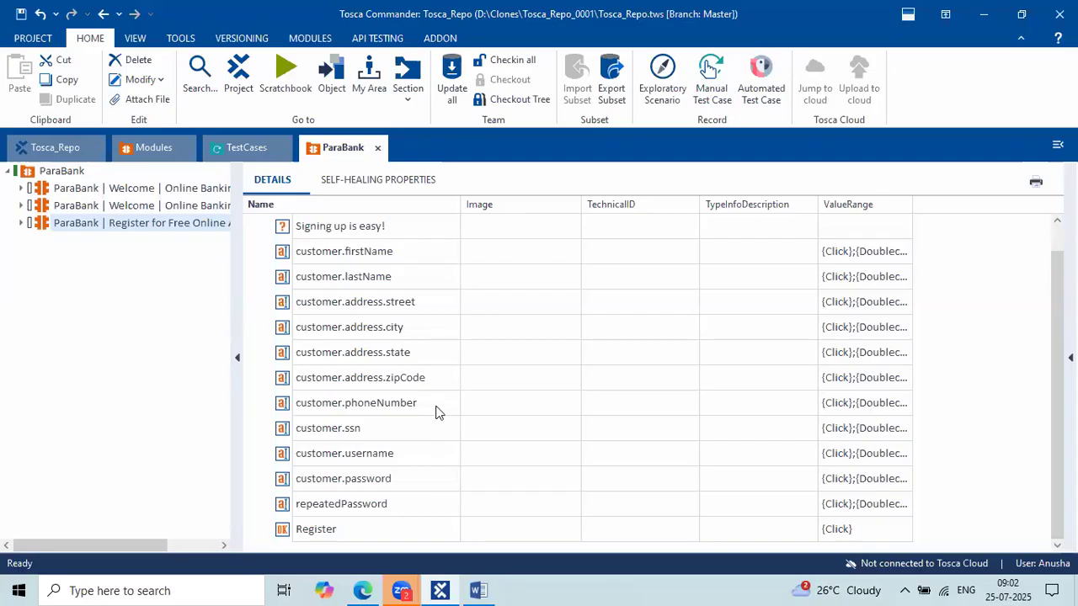
scroll(437, 412, "up", 1)
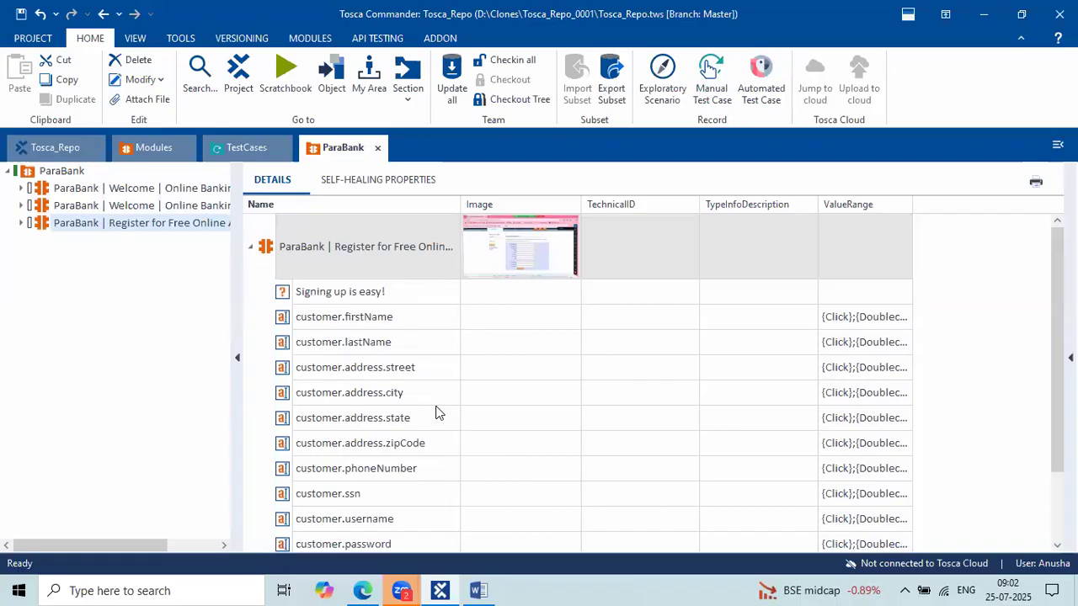
scroll(437, 413, "down", 1)
scroll(436, 413, "up", 1)
left_click(269, 250)
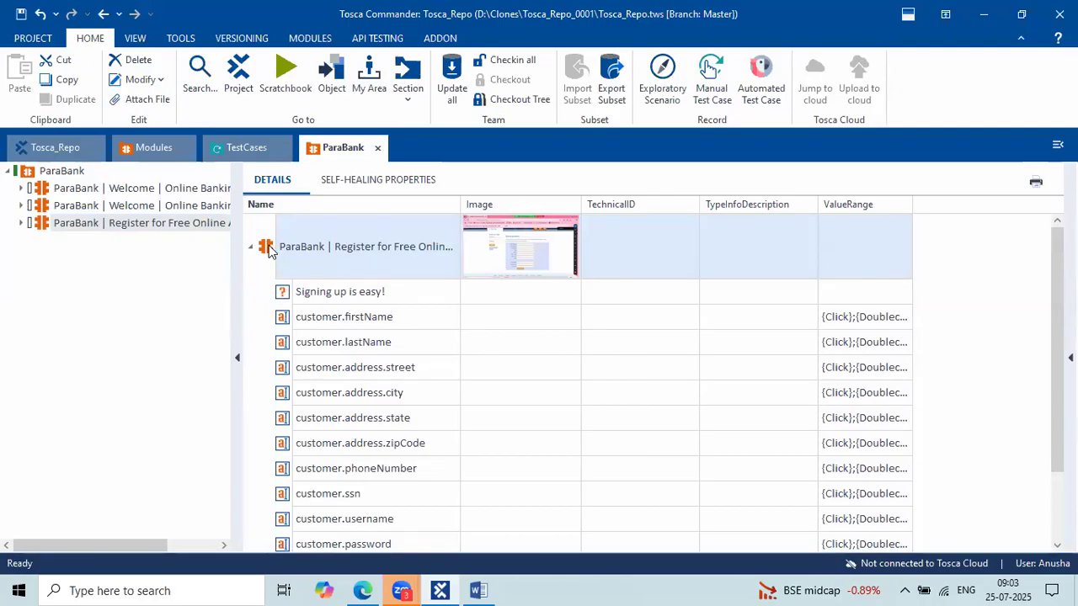
left_click_drag(268, 250, 249, 227)
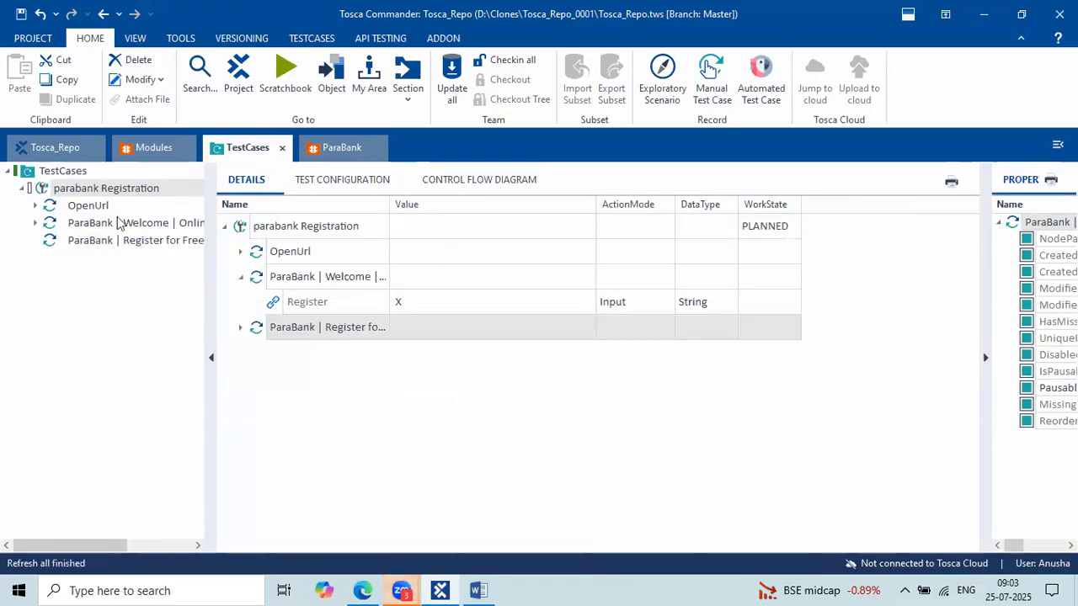
Expand the registration step and select the 'Signing up is easy!' row.
left_click(243, 329)
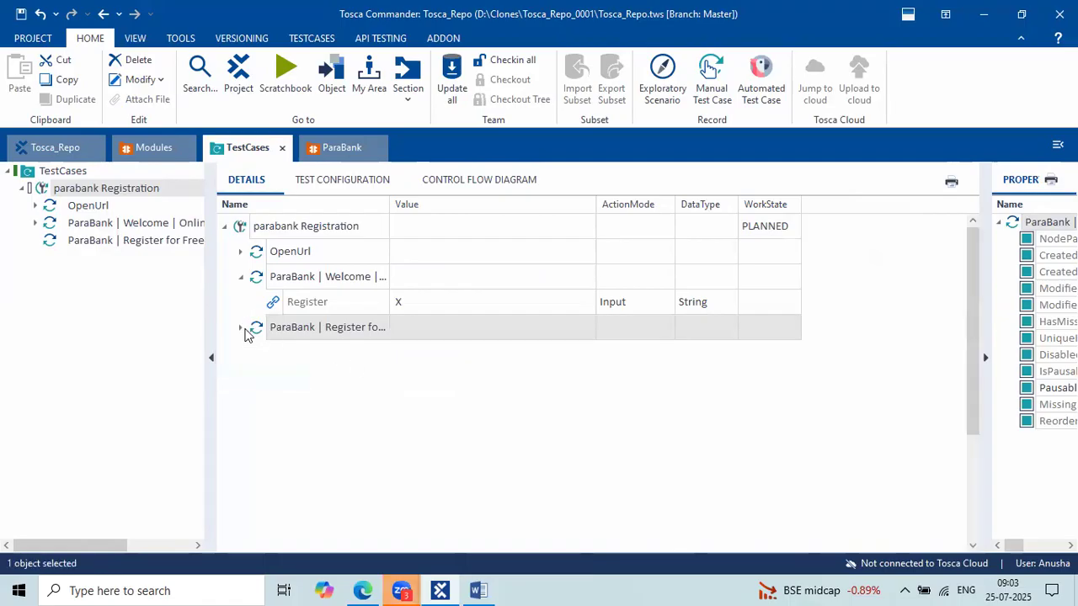
scroll(399, 372, "down", 2)
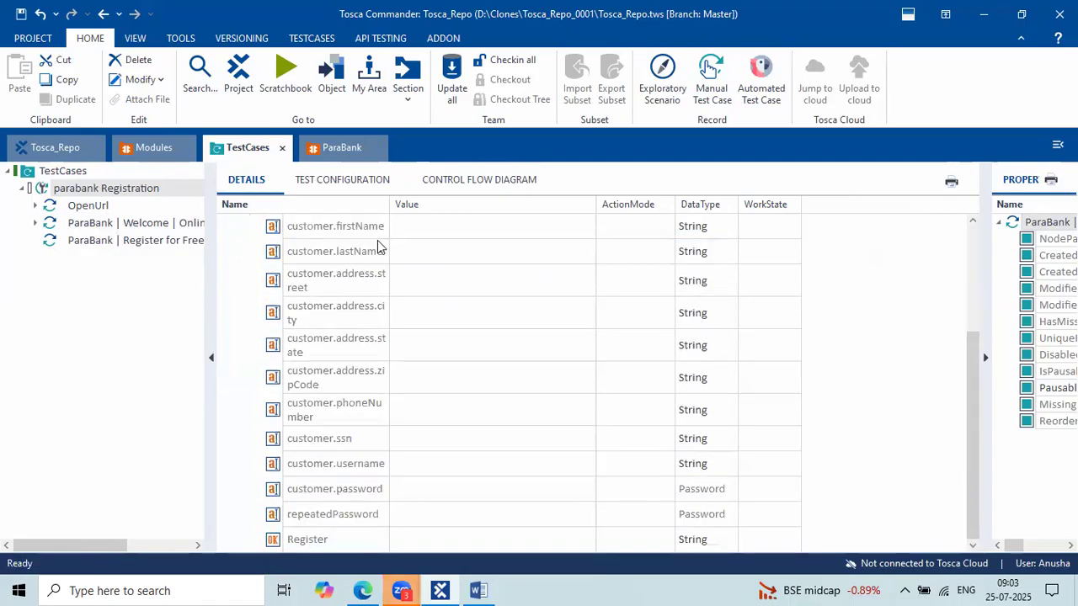
scroll(378, 244, "up", 1)
left_click(377, 278)
left_click(378, 278)
key("shift+Home")
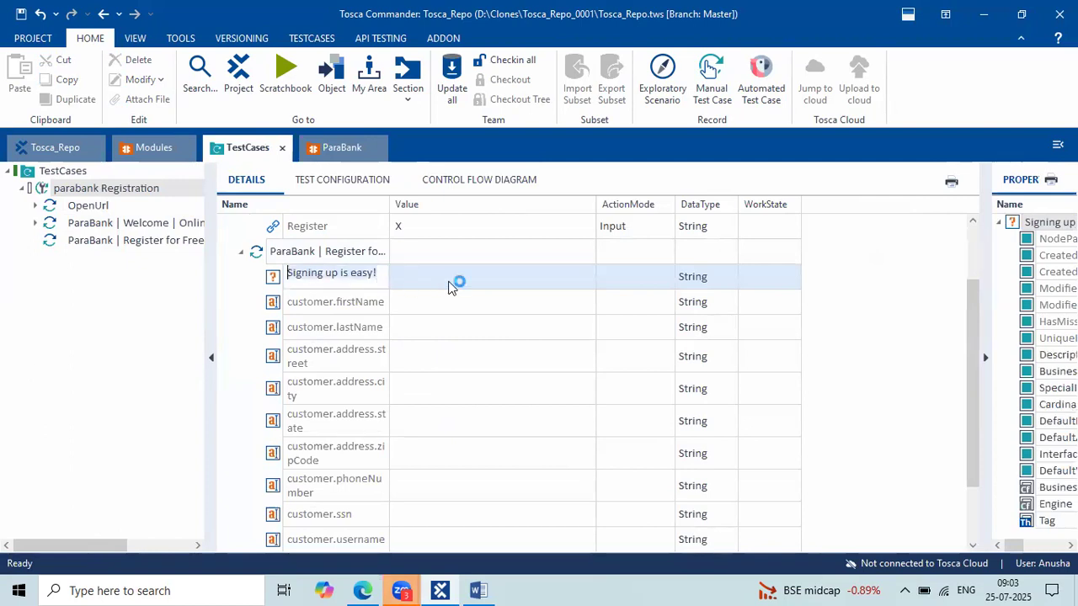
Set the heading's Value to the condition Visible == True.
left_click(416, 284)
left_click(586, 277)
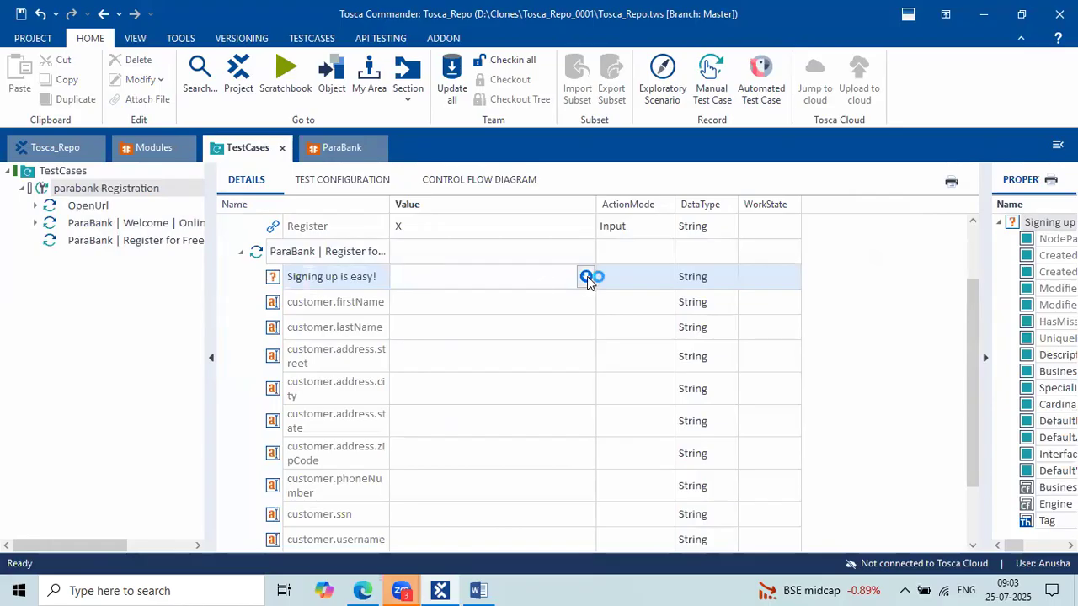
left_click(489, 299)
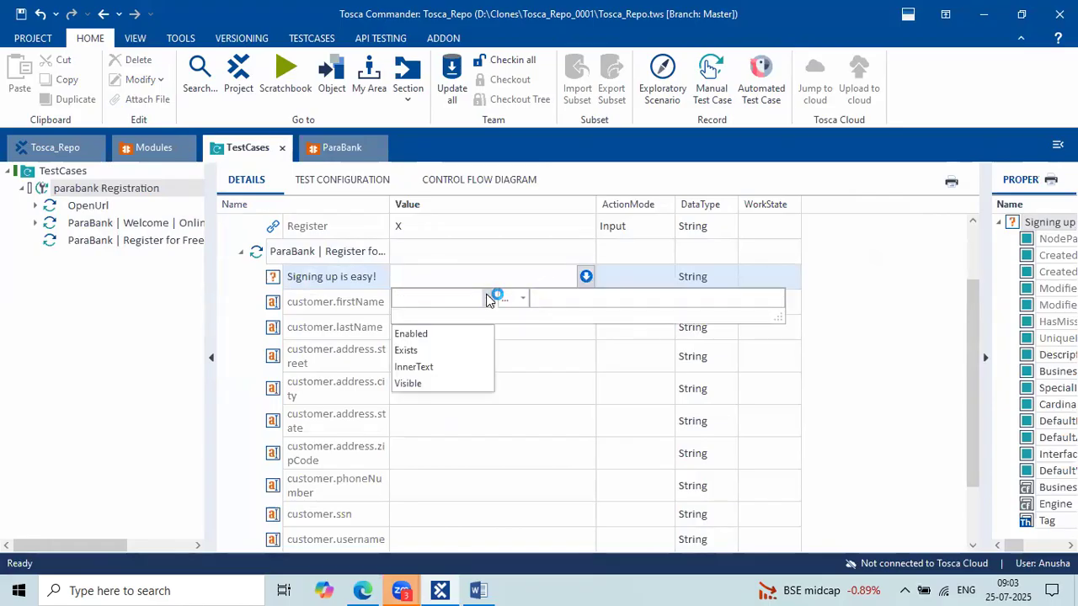
left_click(427, 384)
left_click(523, 299)
left_click(511, 337)
left_click(573, 295)
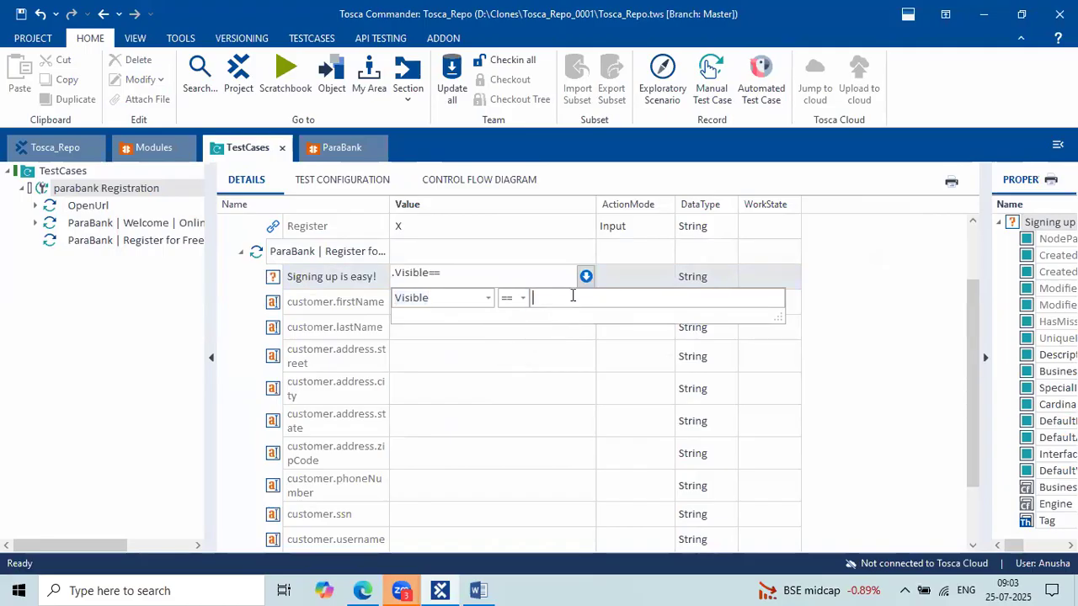
type("True")
key("Return")
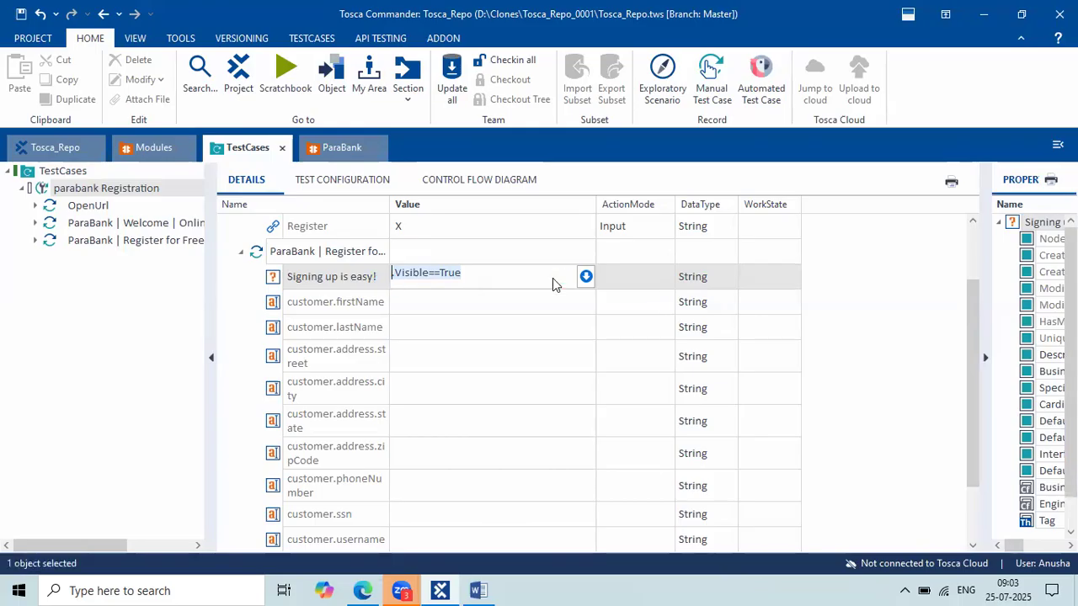
key("Return")
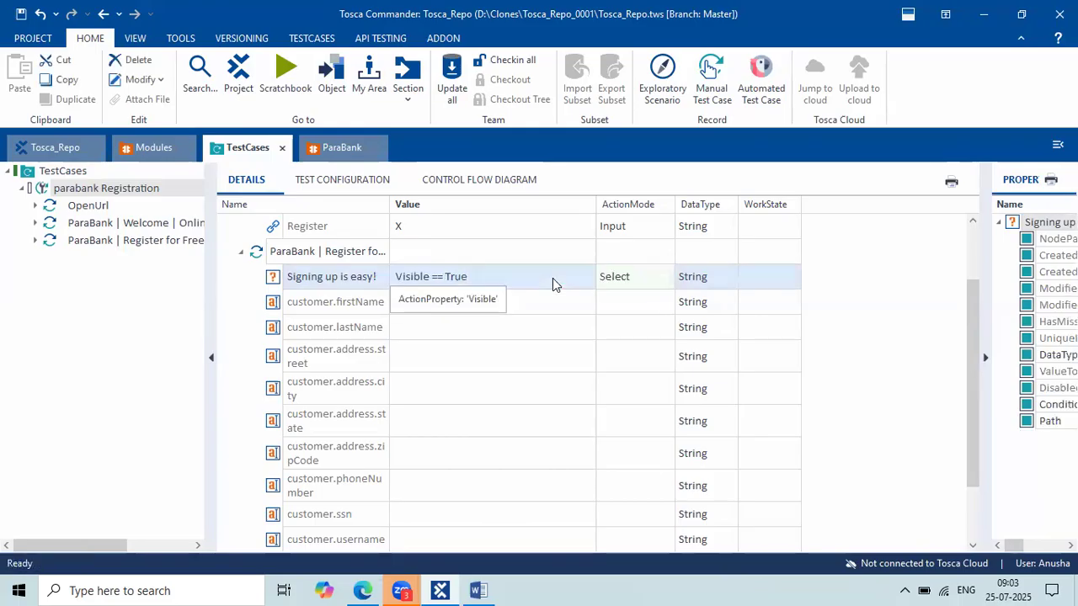
Change the heading step's ActionMode to Verify.
left_click(659, 285)
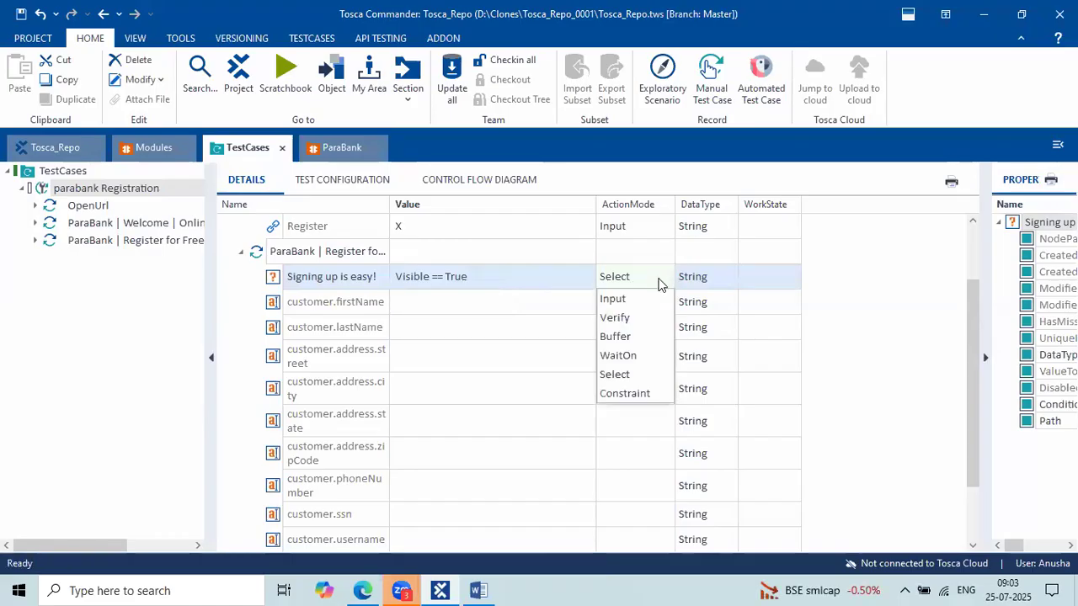
left_click(666, 281)
left_click(666, 281)
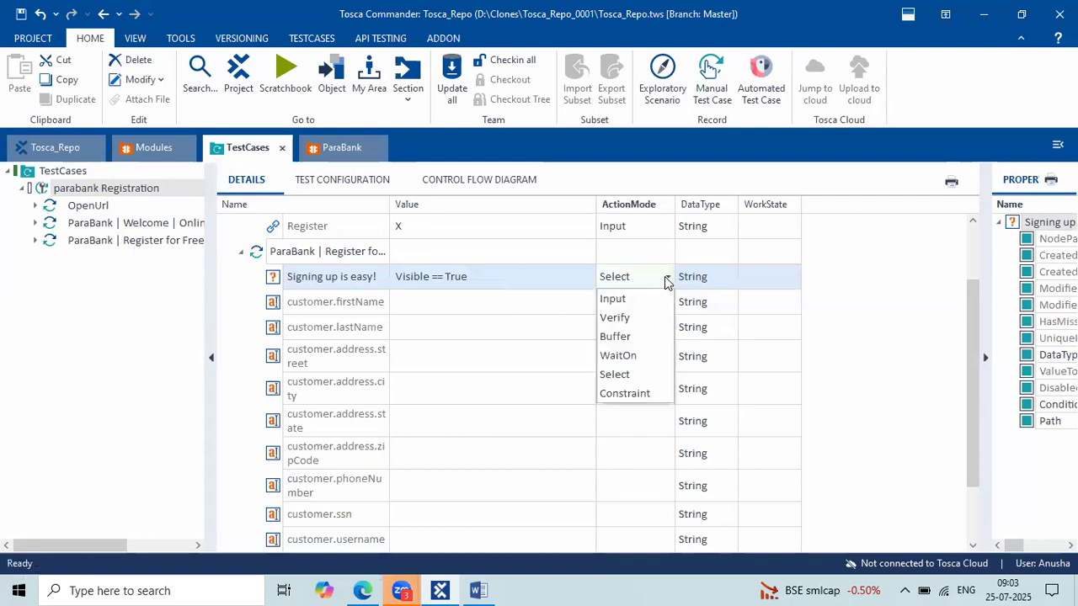
left_click(636, 317)
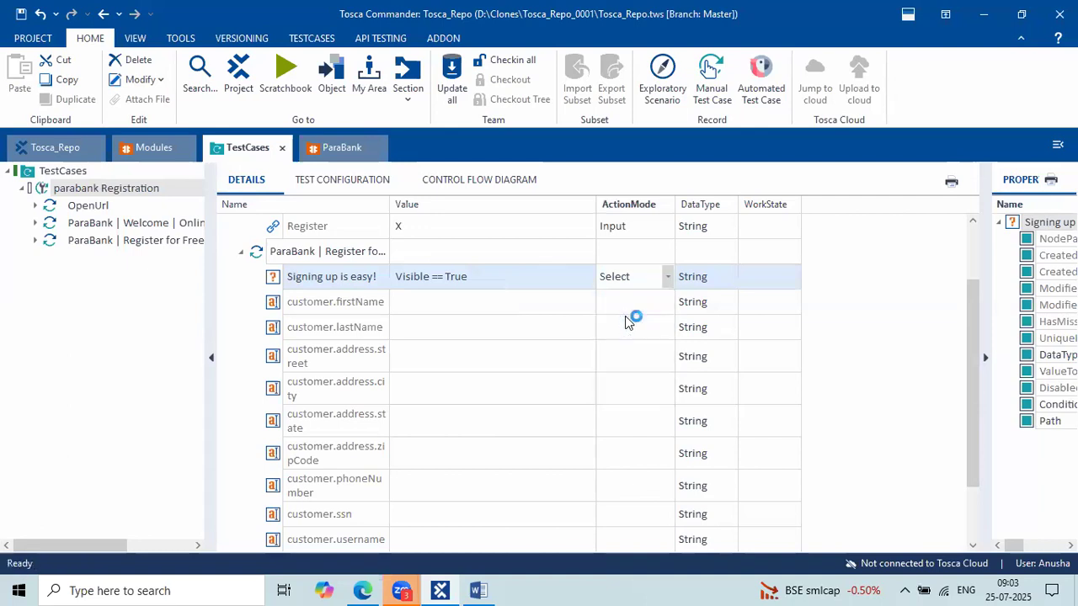
left_click(503, 304)
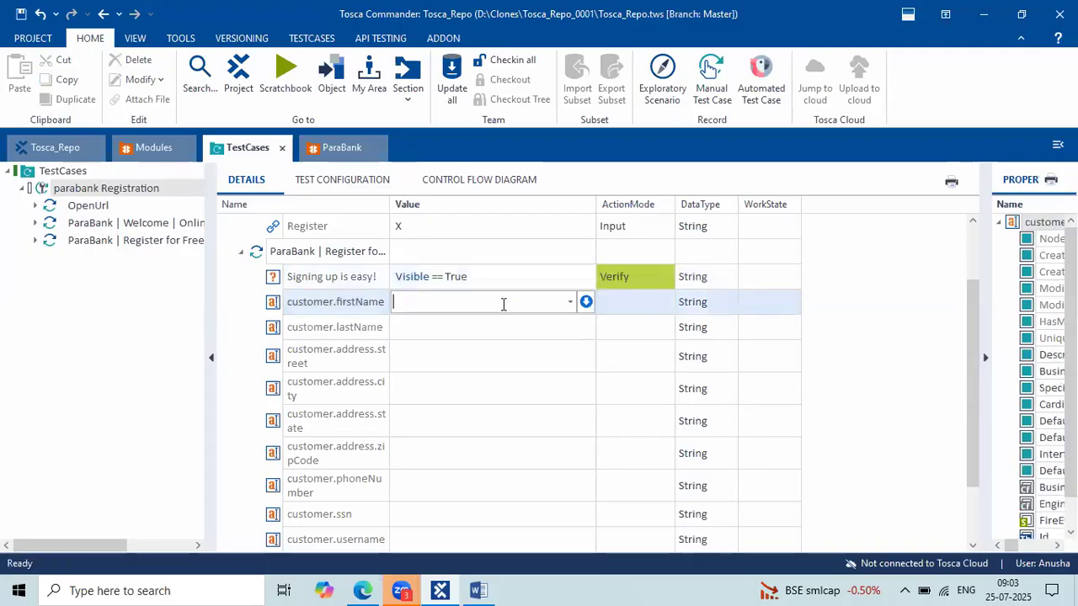
Enter the test first name, last name, street and city as Input values.
type("Anusha 1")
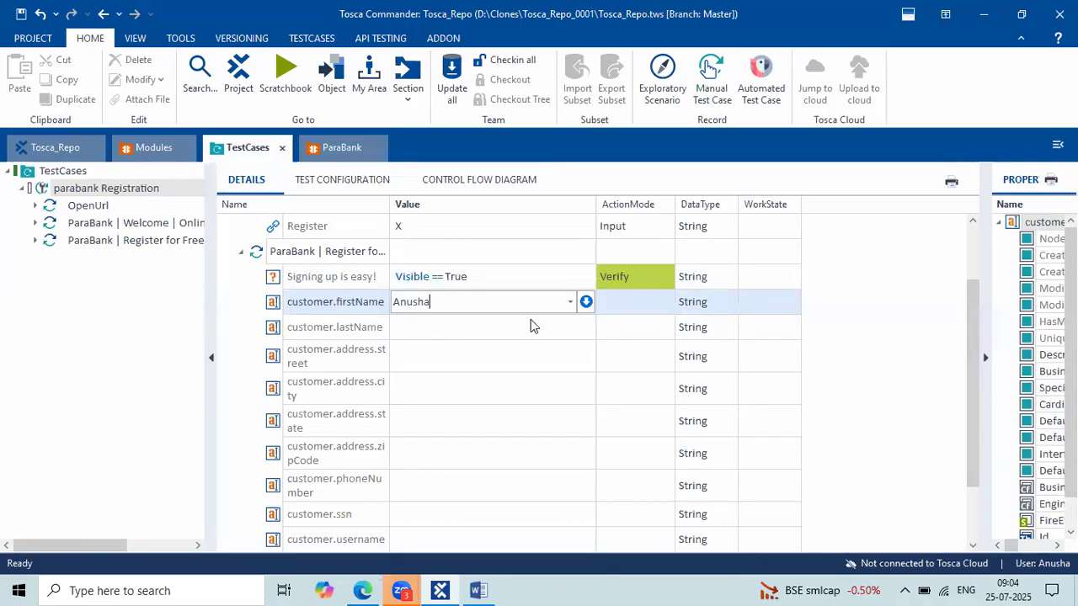
left_click(429, 331)
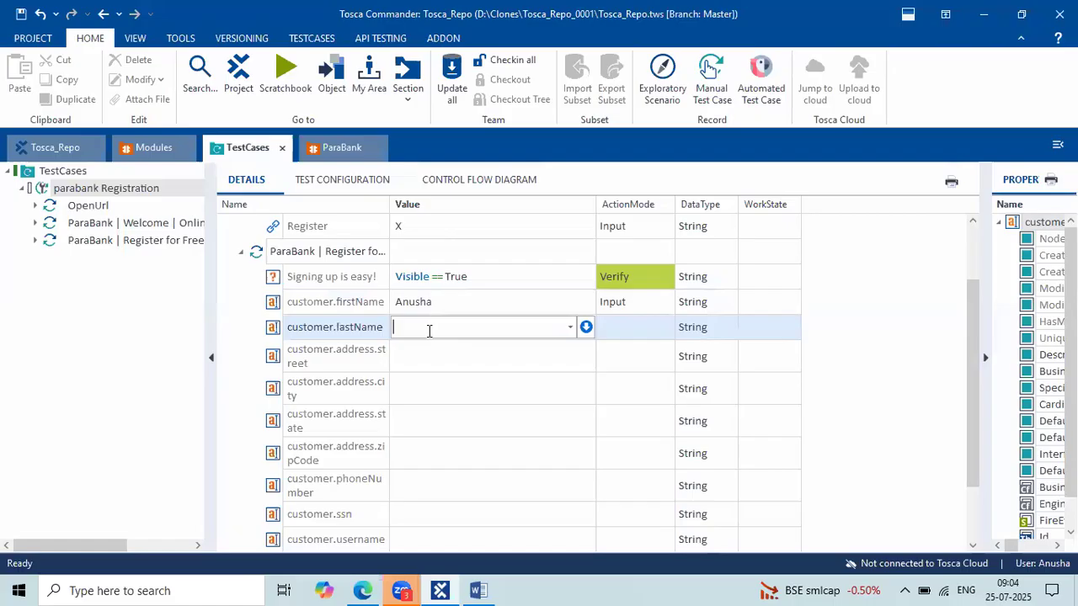
type("Tosca")
left_click(428, 352)
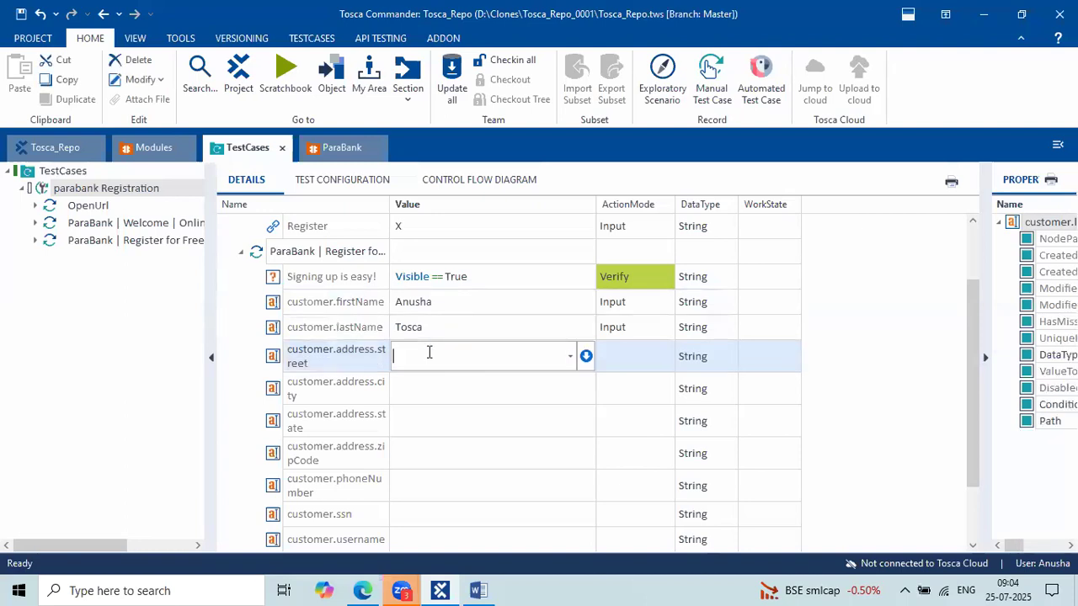
type("Ameerpet")
left_click(452, 383)
type("H")
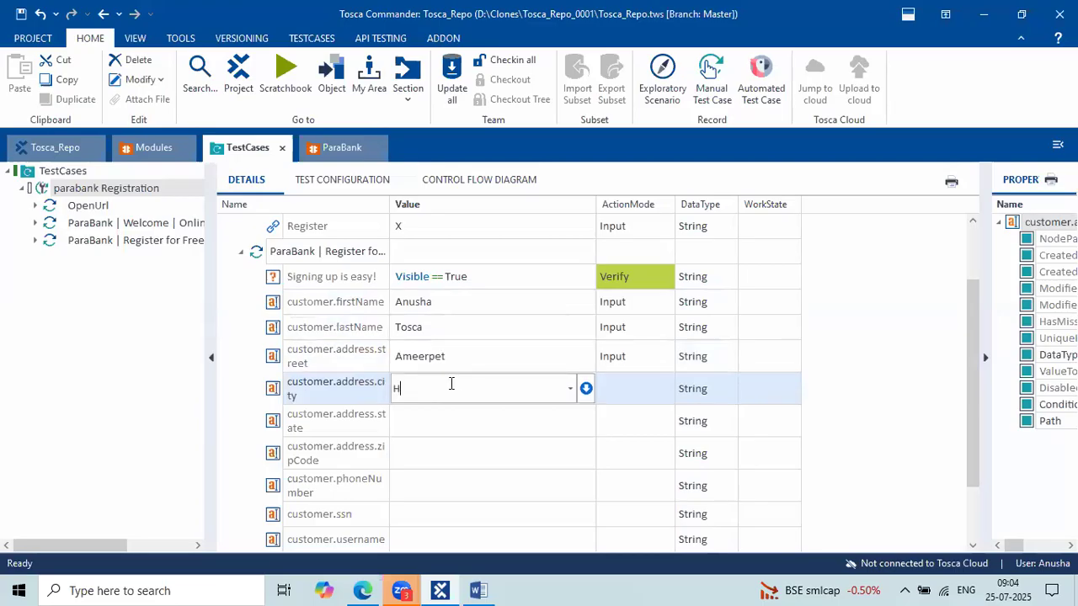
type("yderbaad")
key("BackSpace")
Enter the state, zip code and phone number test values.
left_click(421, 421)
type("TS")
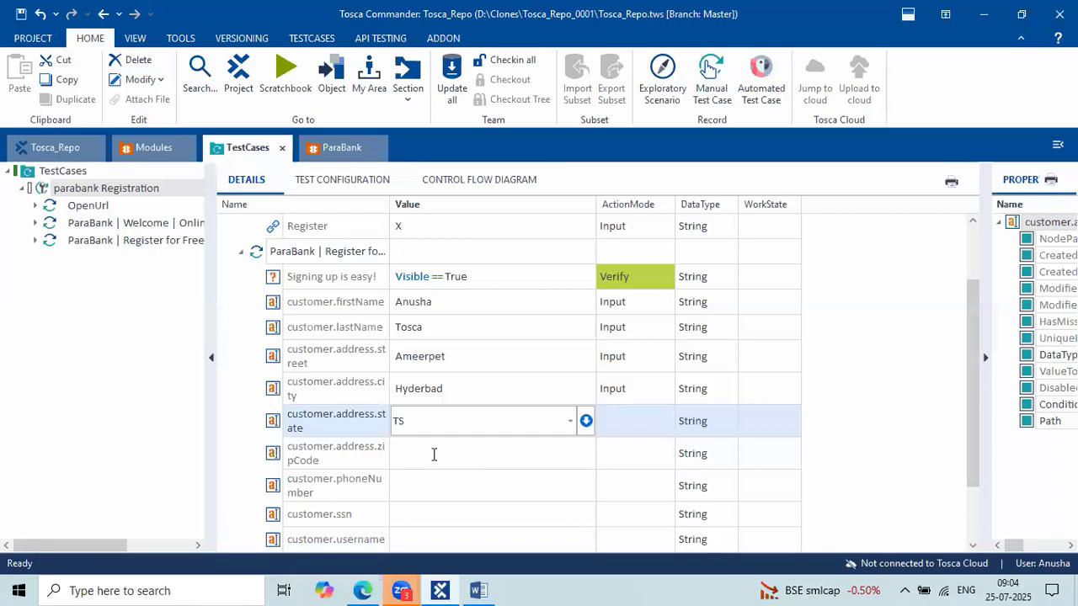
left_click(434, 454)
type("23456")
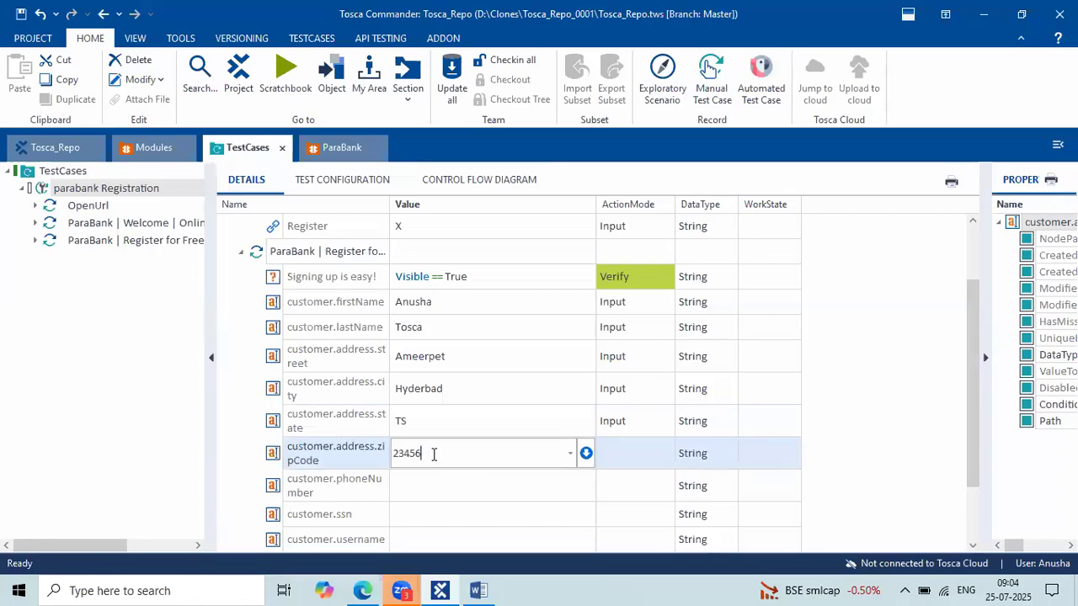
type("2")
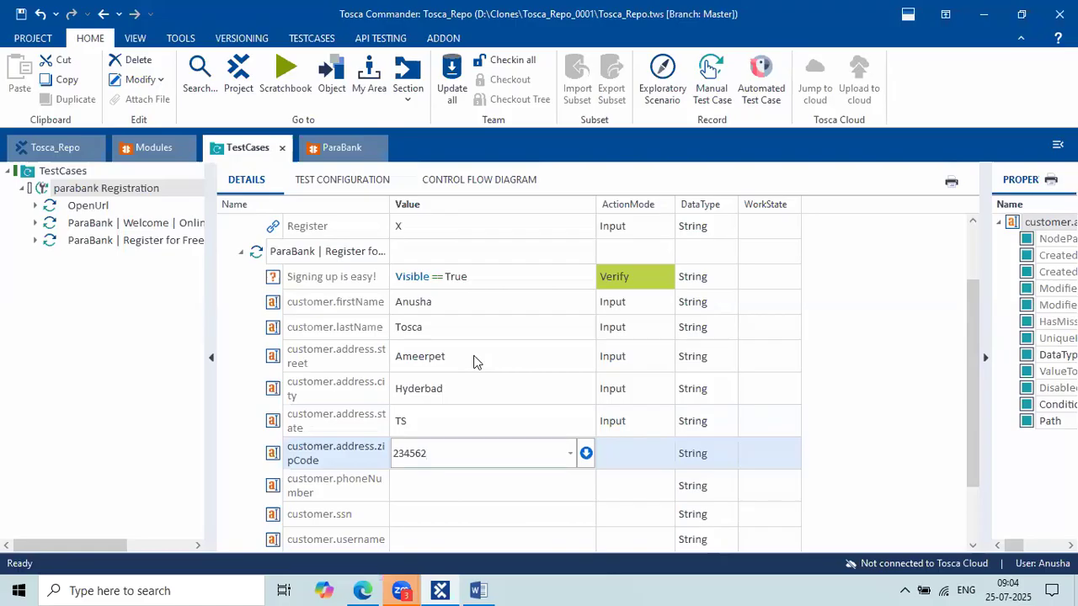
left_click(423, 482)
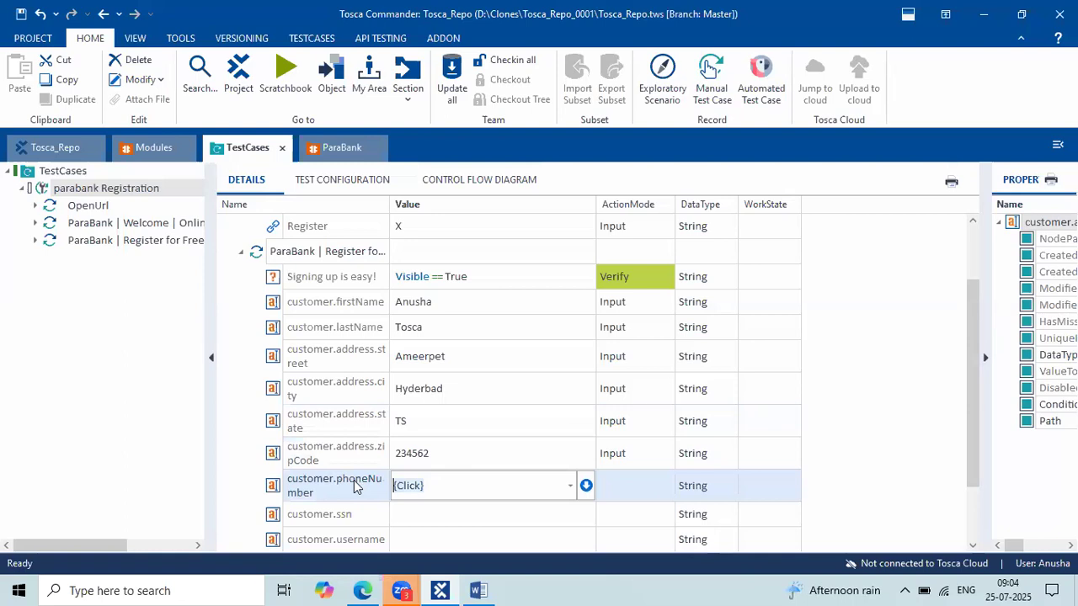
type("9876543210")
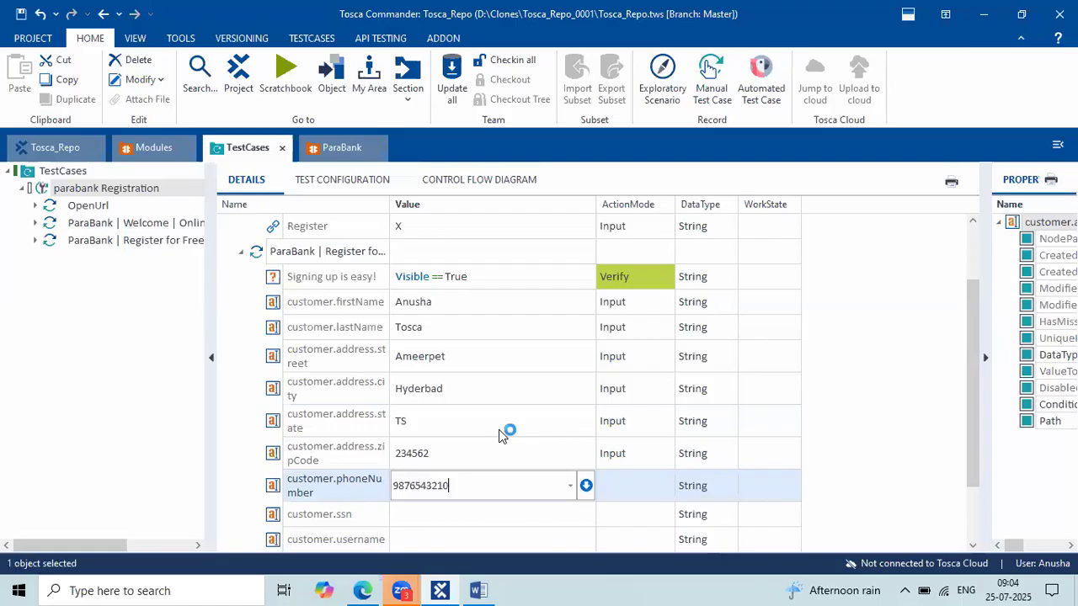
scroll(500, 434, "down", 1)
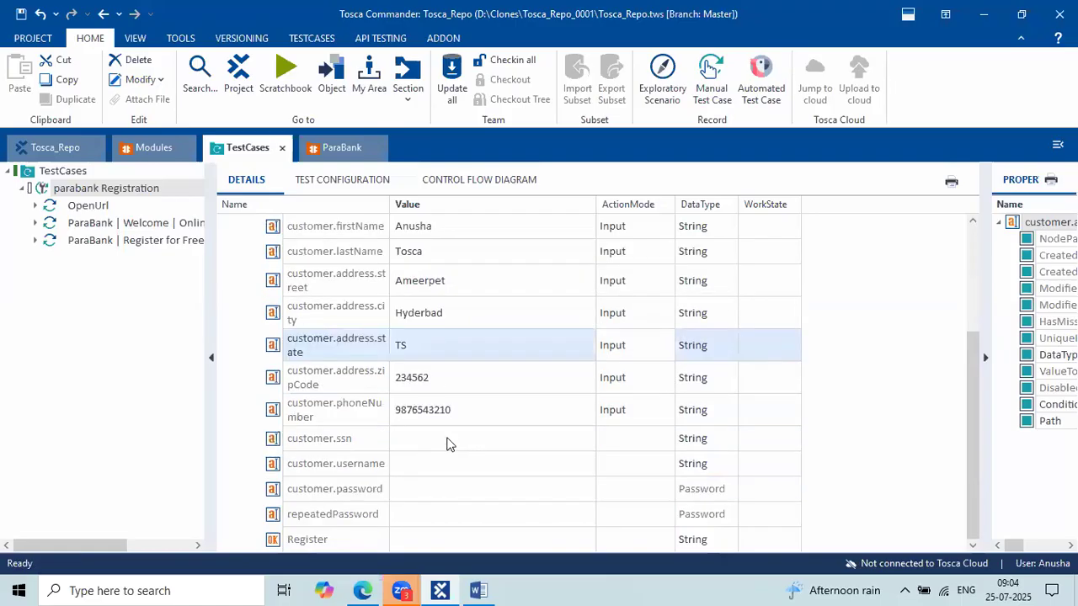
Fill in the SSN, username and password values.
left_click(448, 438)
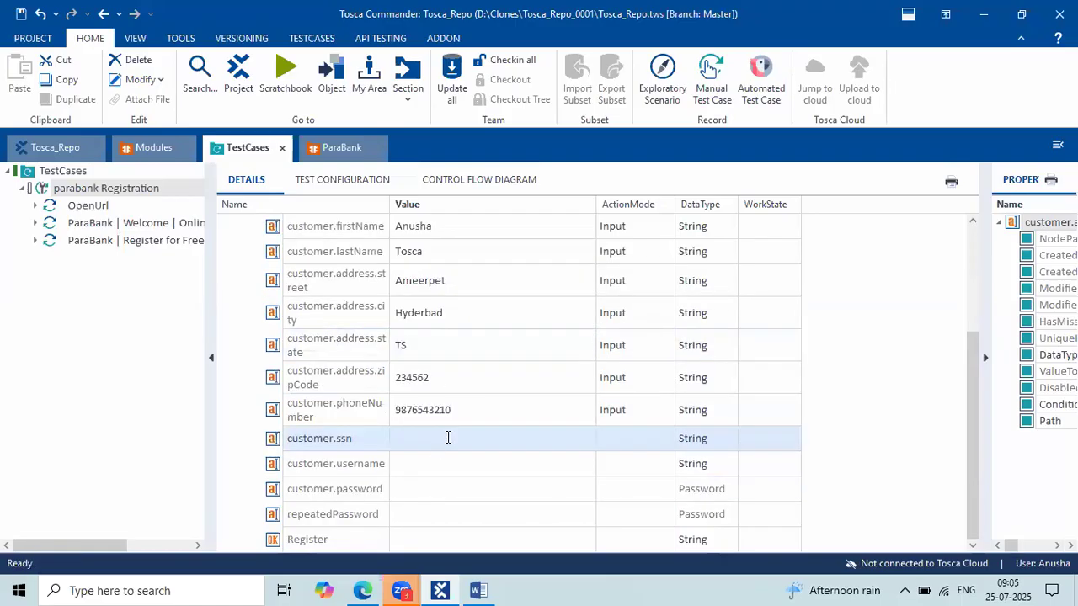
type("122")
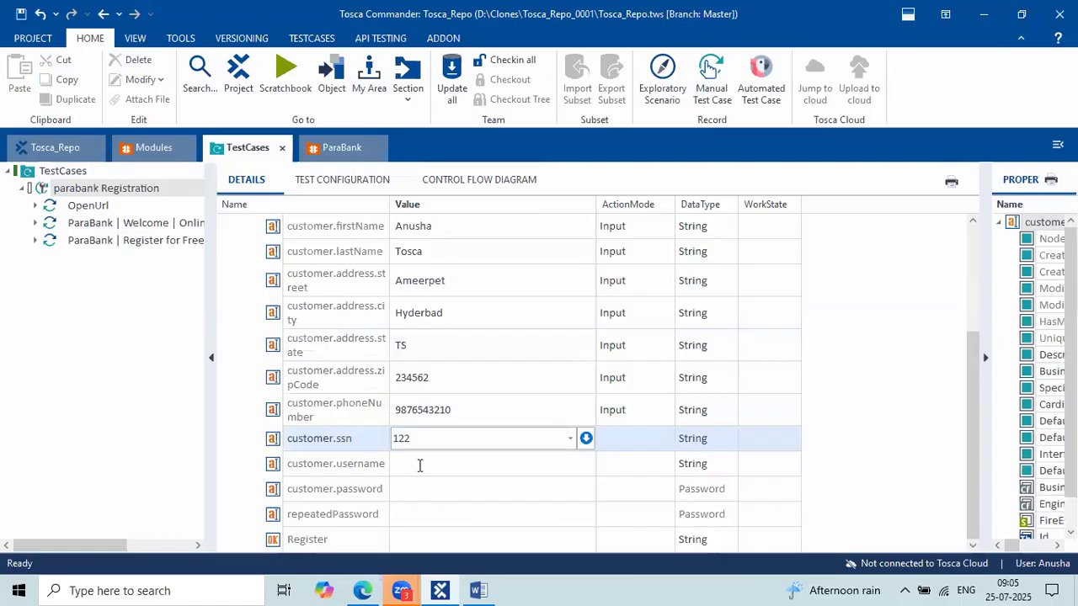
left_click(419, 464)
type("Anu")
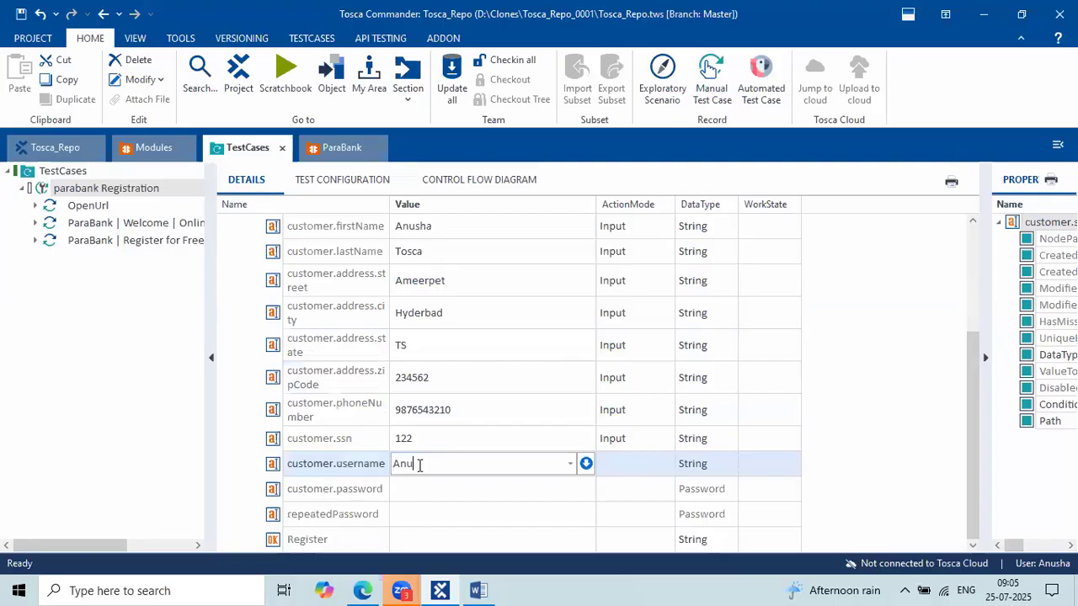
type("sha_1")
left_click(414, 487)
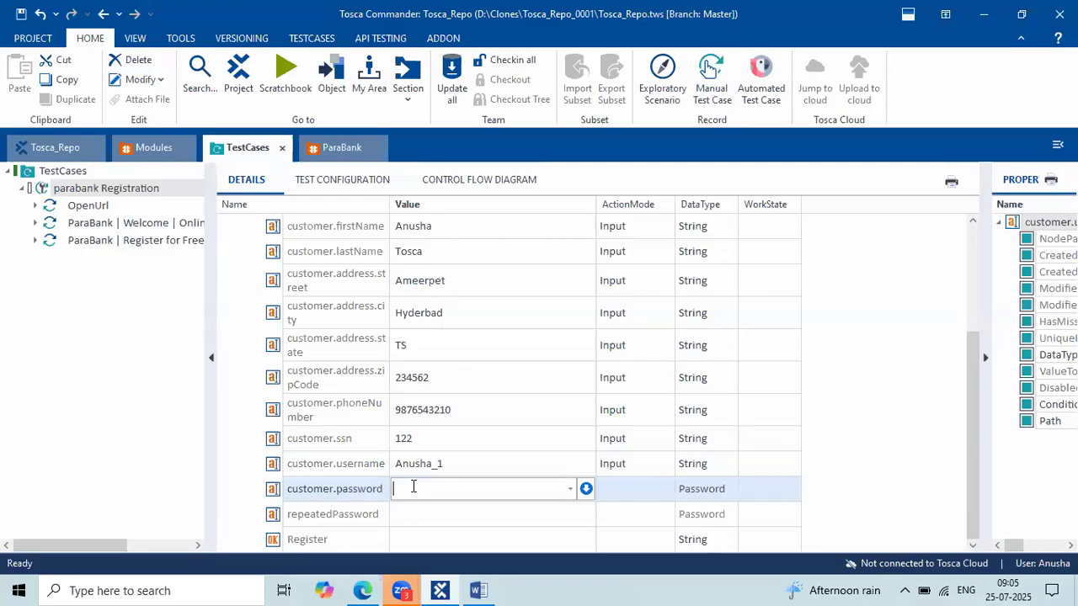
left_click(451, 409)
Enter the matching repeated password and set the Register button's value to X.
left_click(404, 518)
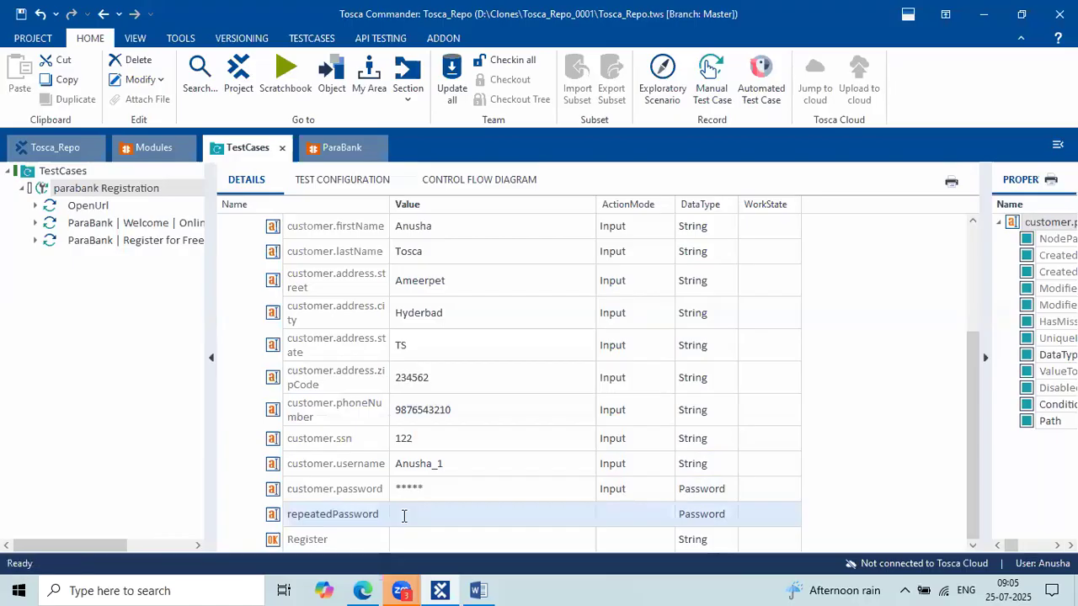
left_click(404, 515)
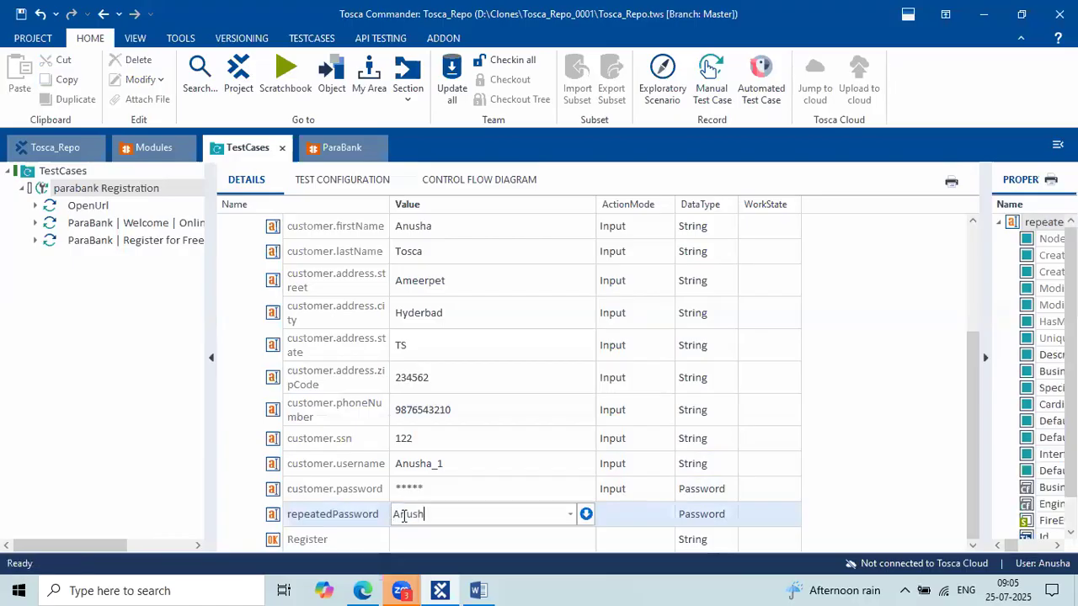
left_click(446, 544)
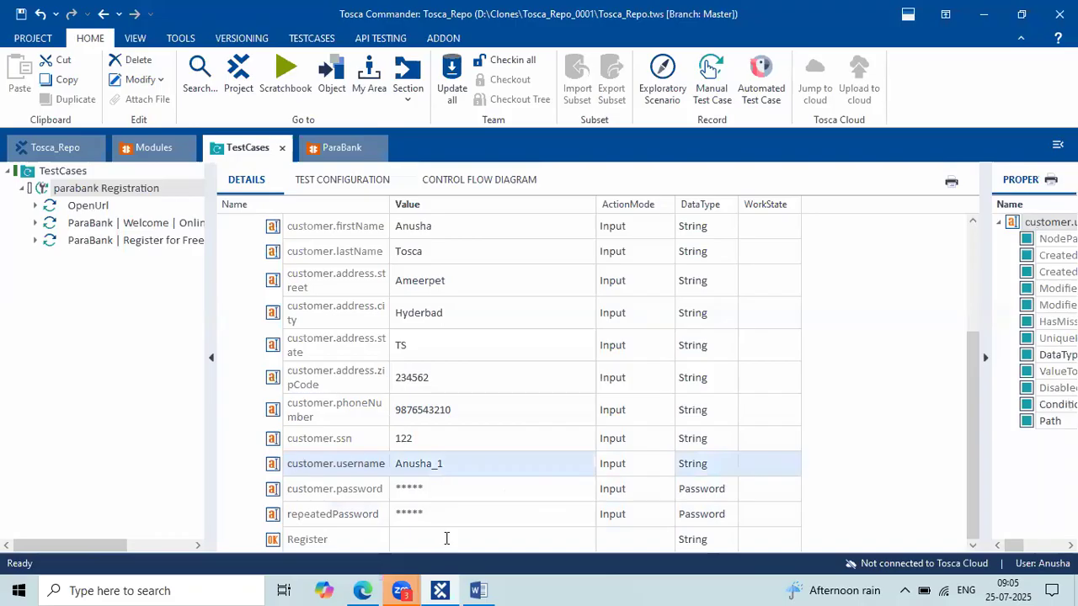
left_click(447, 545)
type("X")
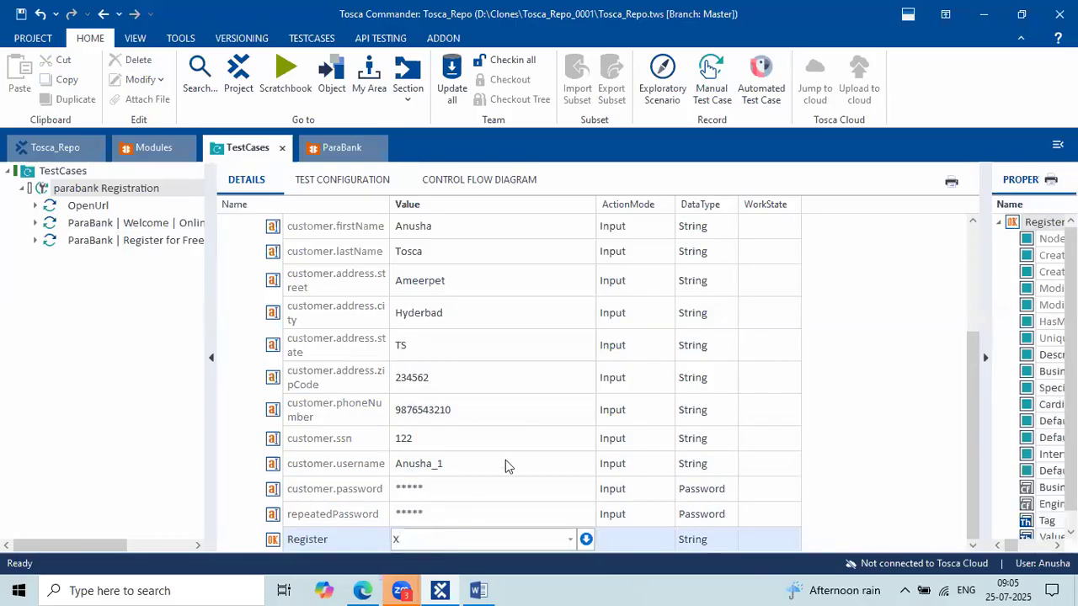
key("Return")
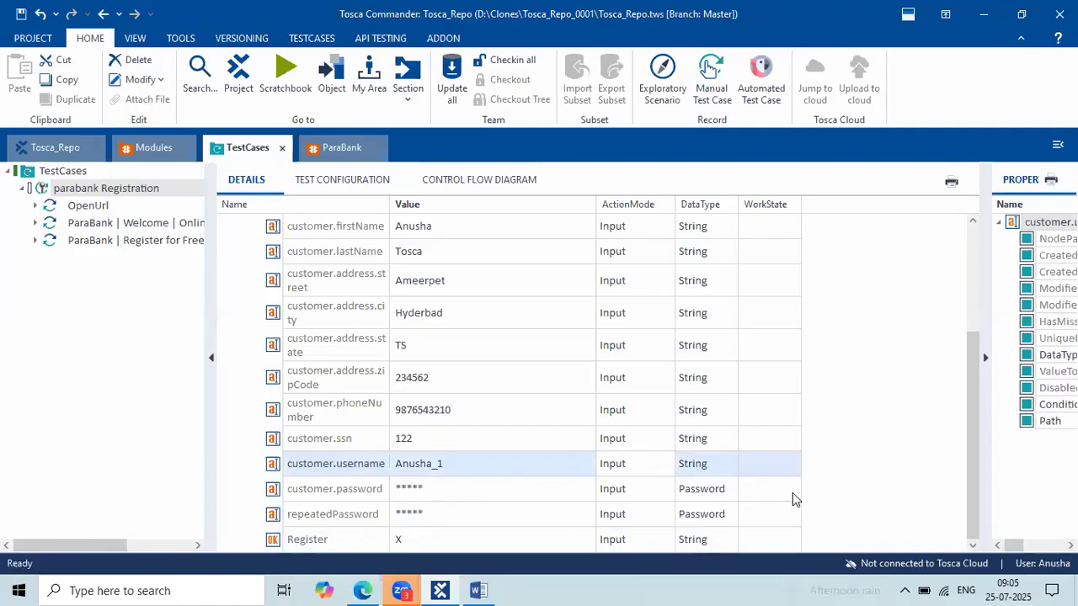
Confirm the password row's DataType stays Password.
key("Down")
key("Tab")
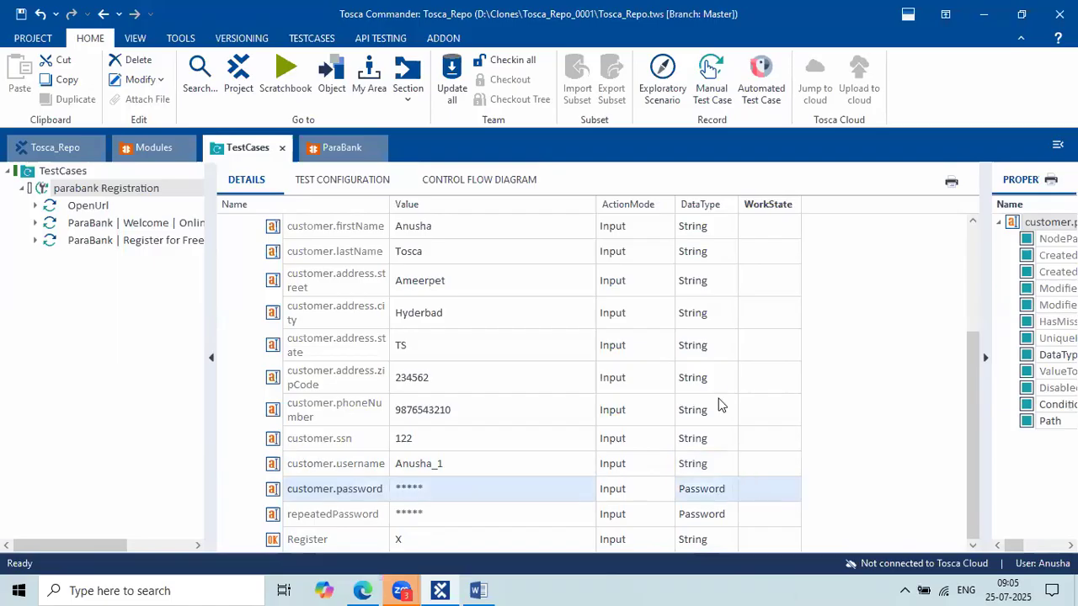
left_click(733, 489)
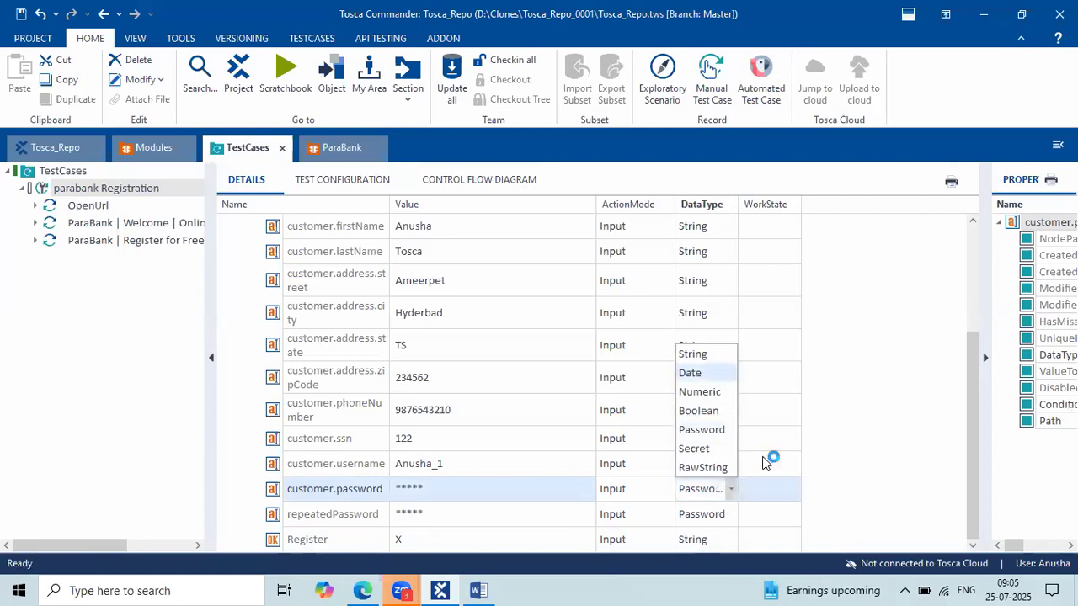
left_click(757, 491)
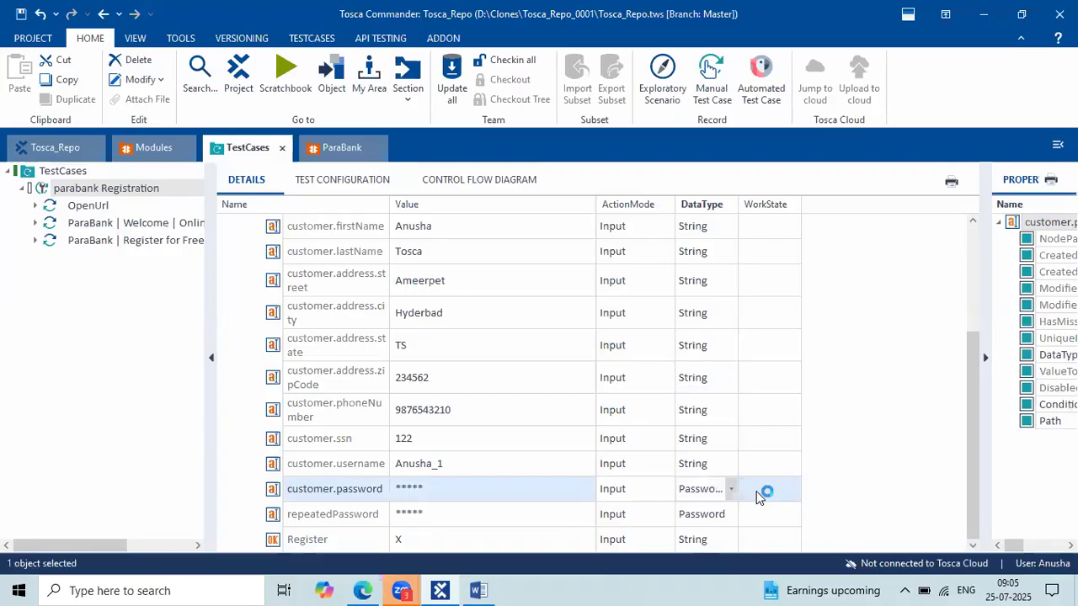
Collapse the Register for Free and Welcome steps, then switch to the Word notes.
left_click(502, 356)
scroll(503, 356, "up", 1)
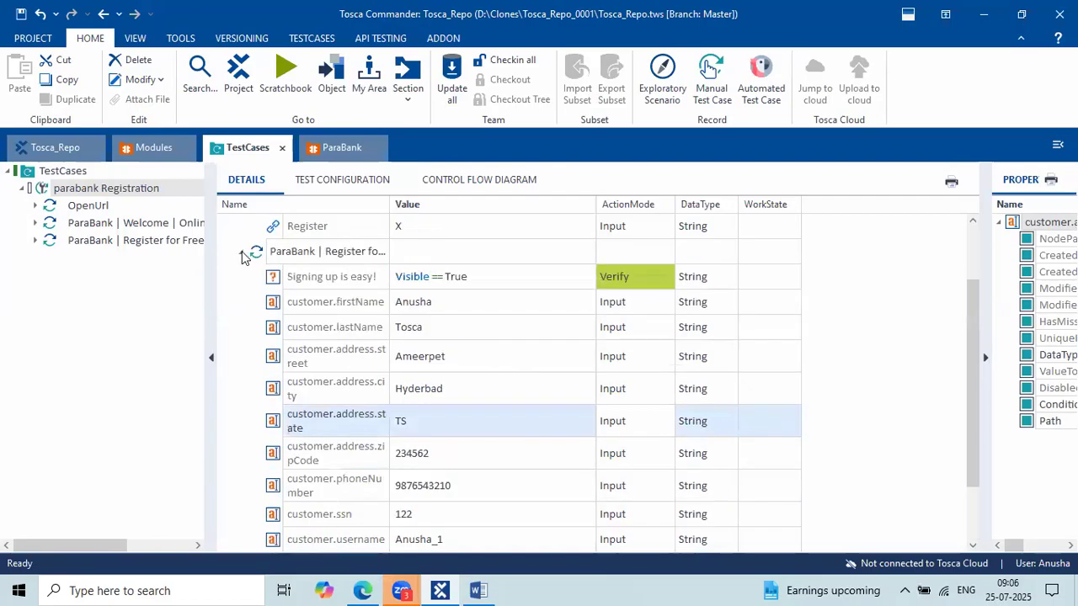
left_click(243, 254)
left_click(243, 278)
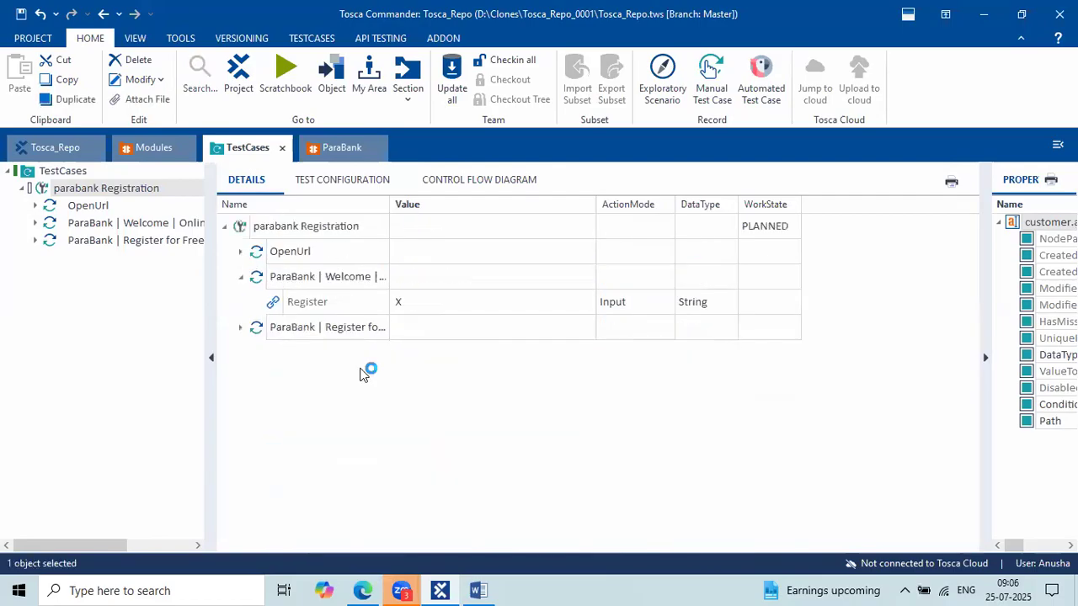
left_click(478, 590)
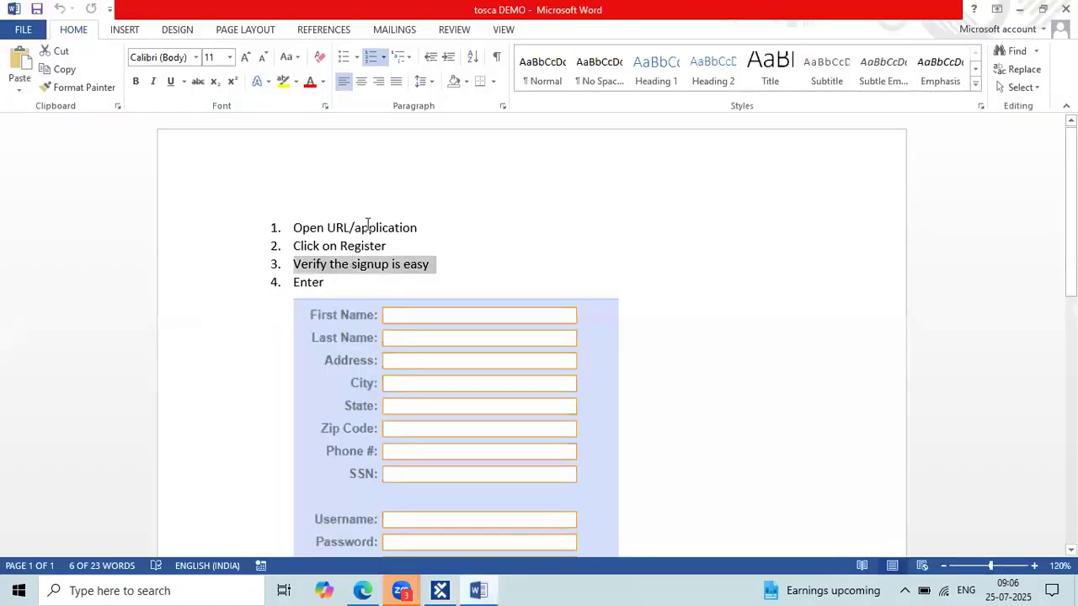
Highlight the Register and Close browser step lines in the Word notes.
left_click(318, 227)
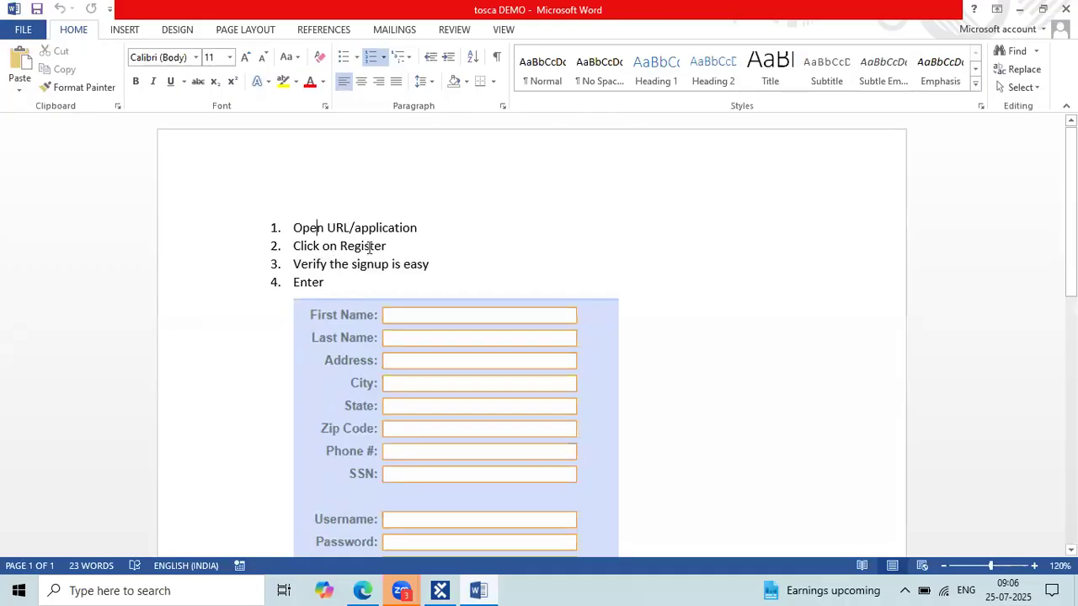
left_click_drag(324, 246, 342, 264)
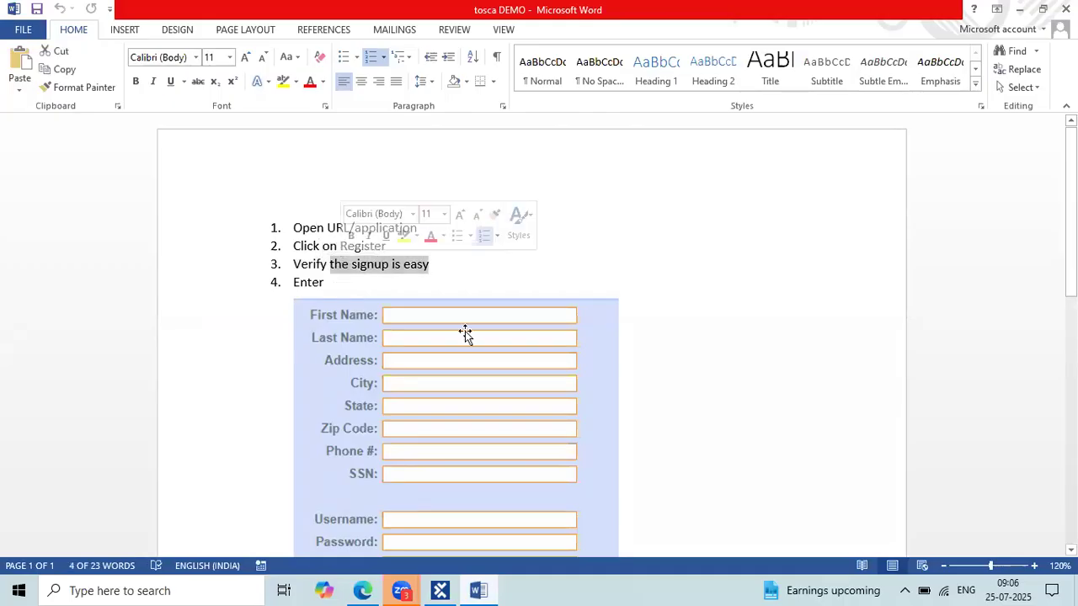
key("Down")
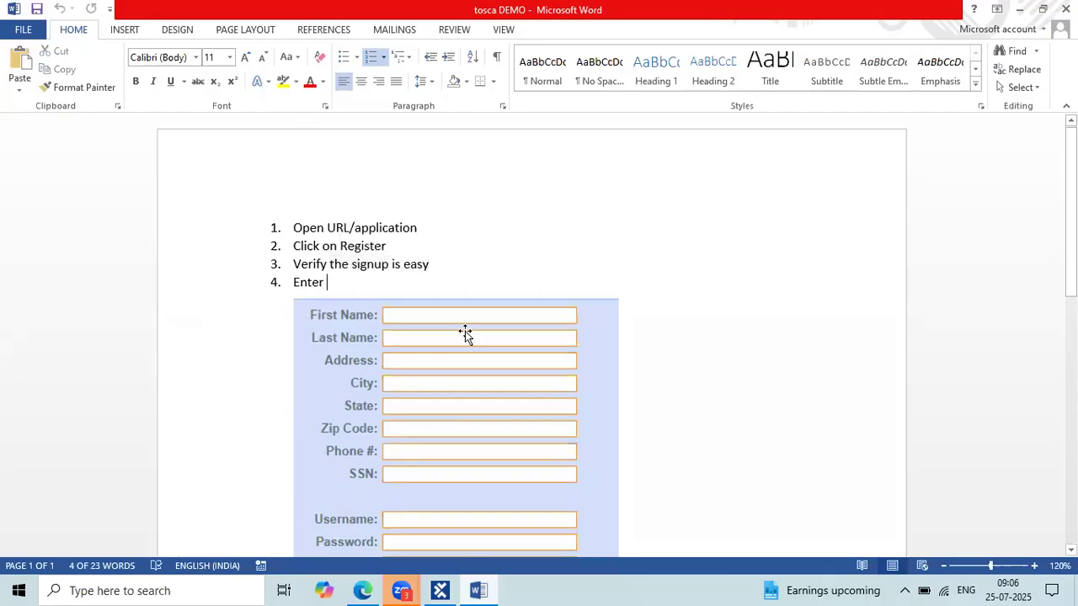
scroll(464, 331, "down", 1)
scroll(453, 421, "down", 1)
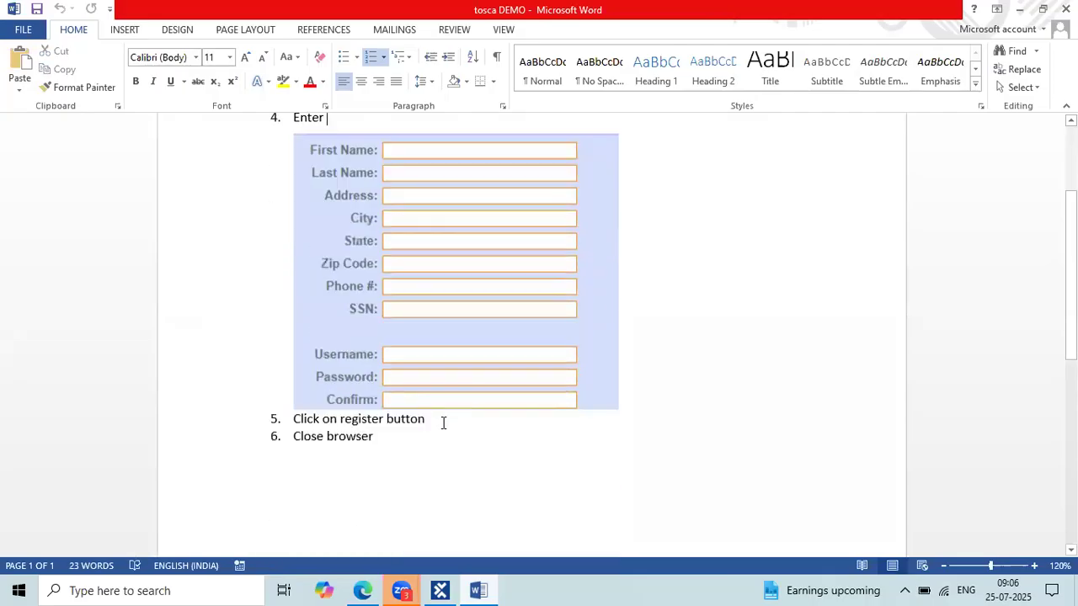
left_click_drag(342, 419, 424, 418)
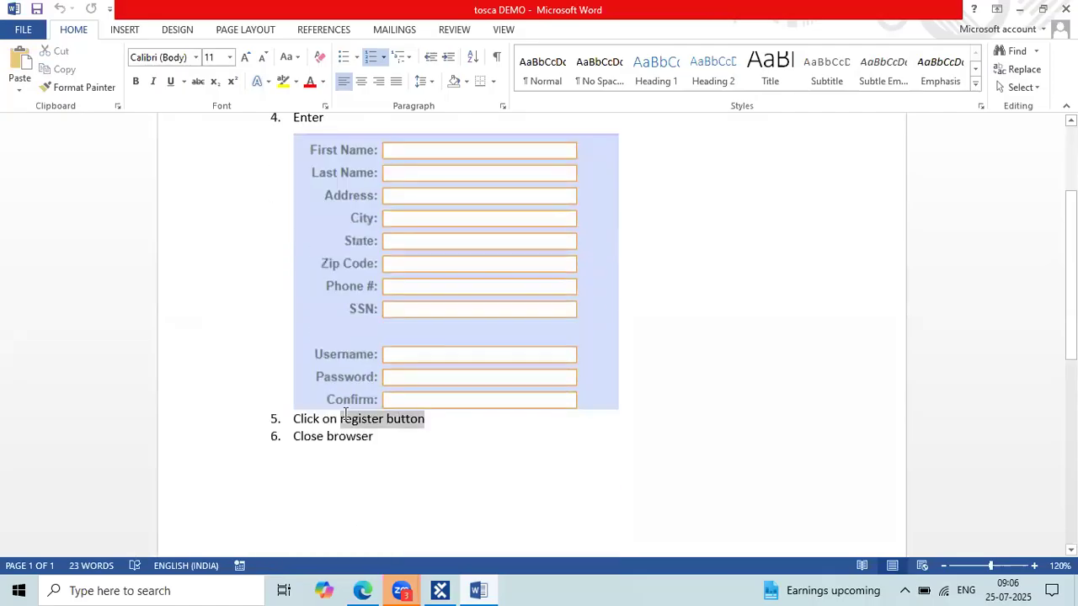
left_click(383, 438)
triple_click(309, 435)
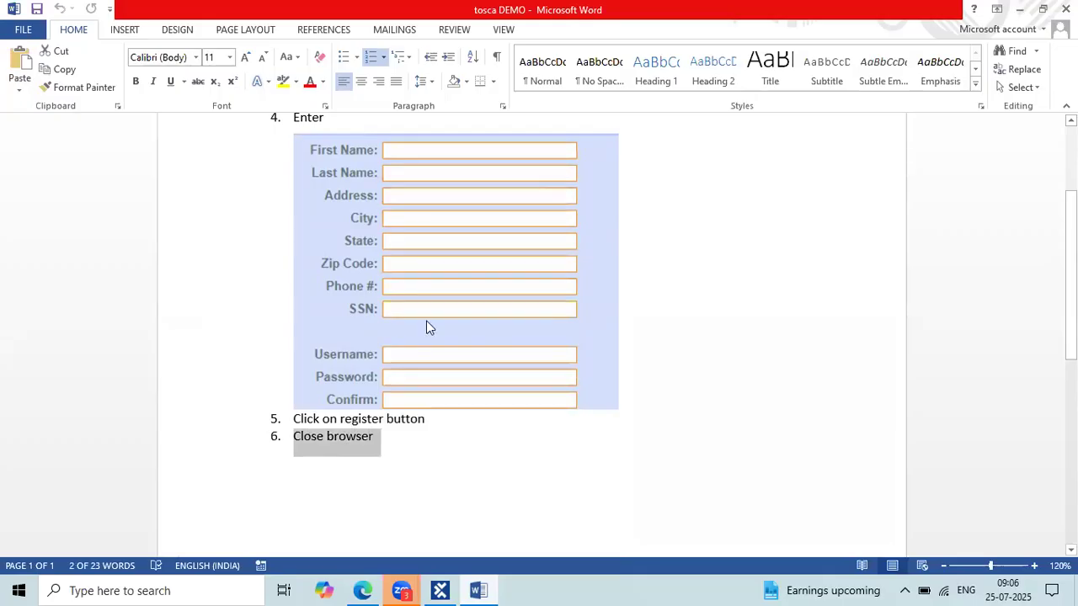
key("alt+Tab")
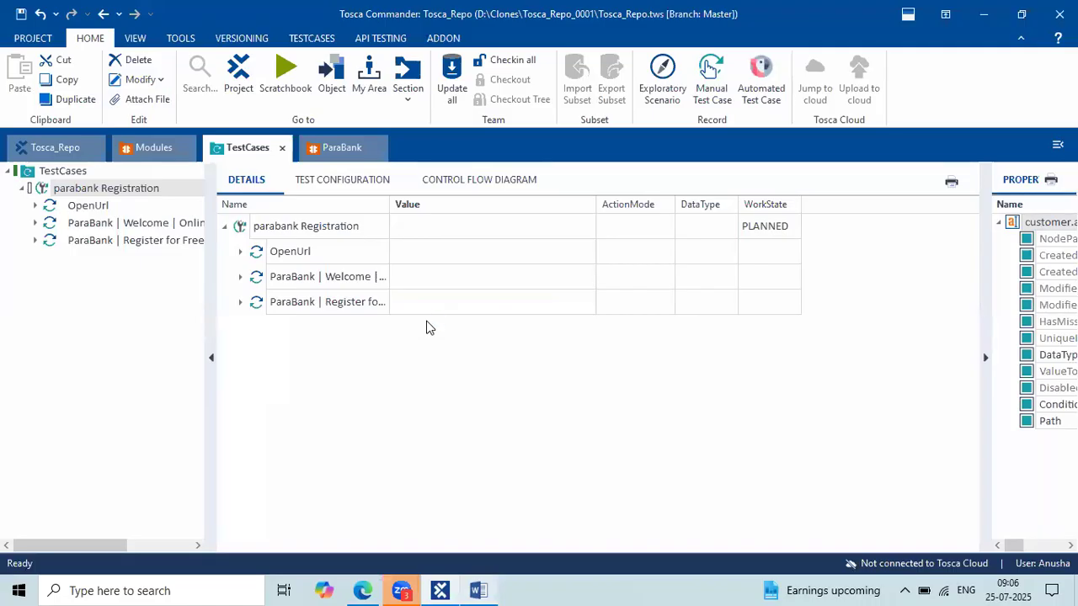
Drag the Html CloseBrowser module from Modules into the parabank Registration test case.
left_click(150, 160)
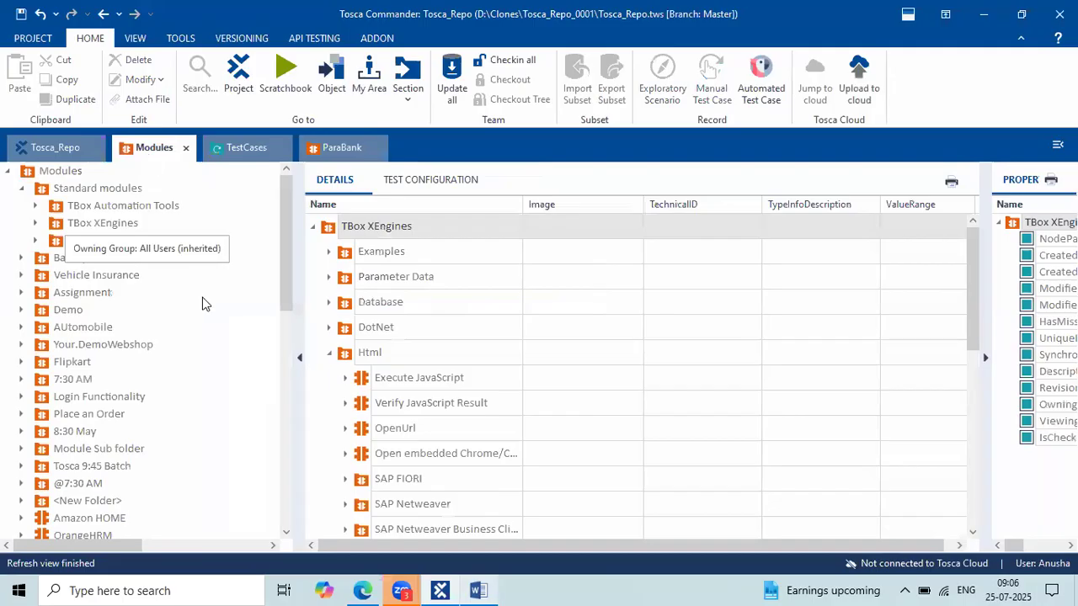
scroll(385, 272, "down", 1)
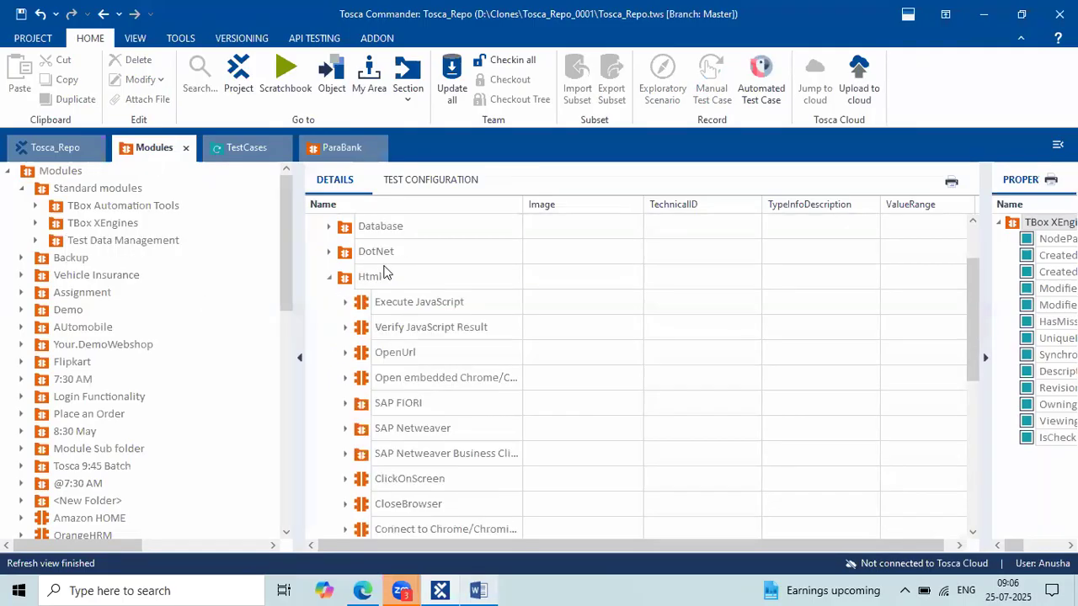
scroll(457, 379, "down", 2)
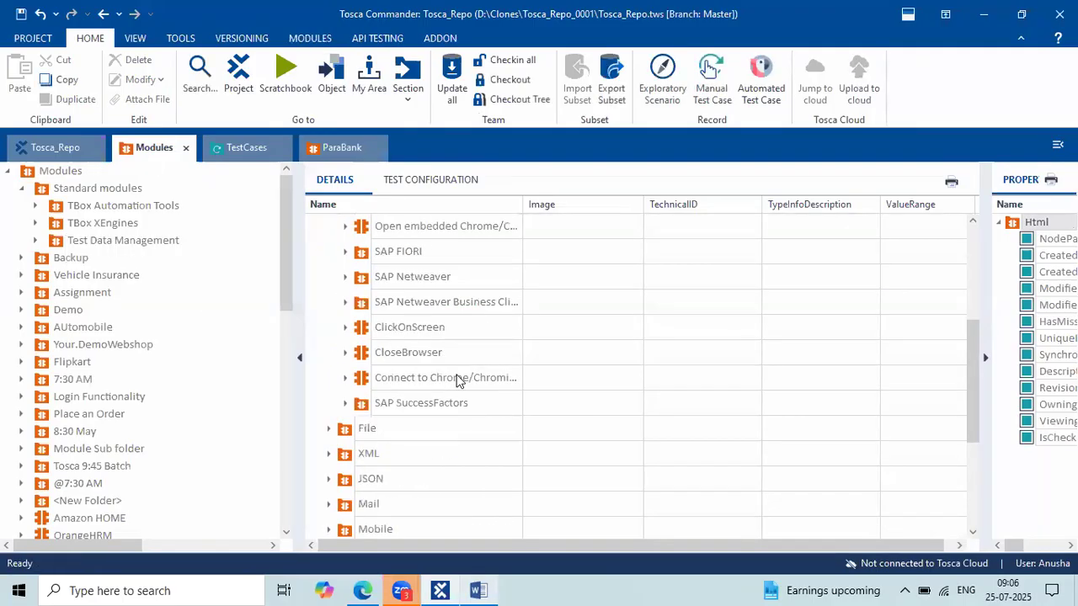
left_click(409, 357)
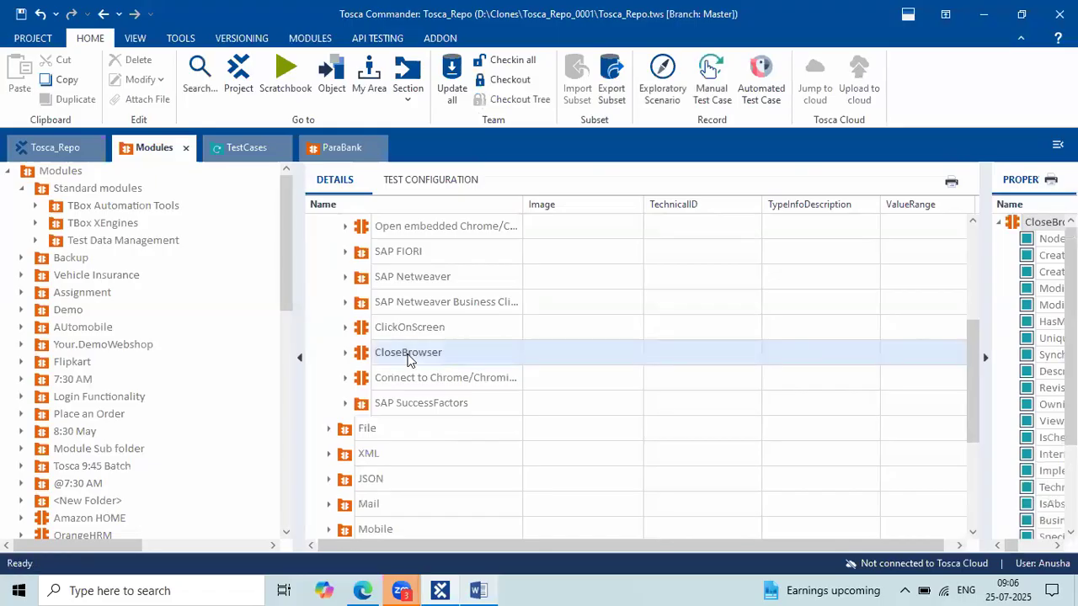
left_click_drag(357, 358, 257, 227)
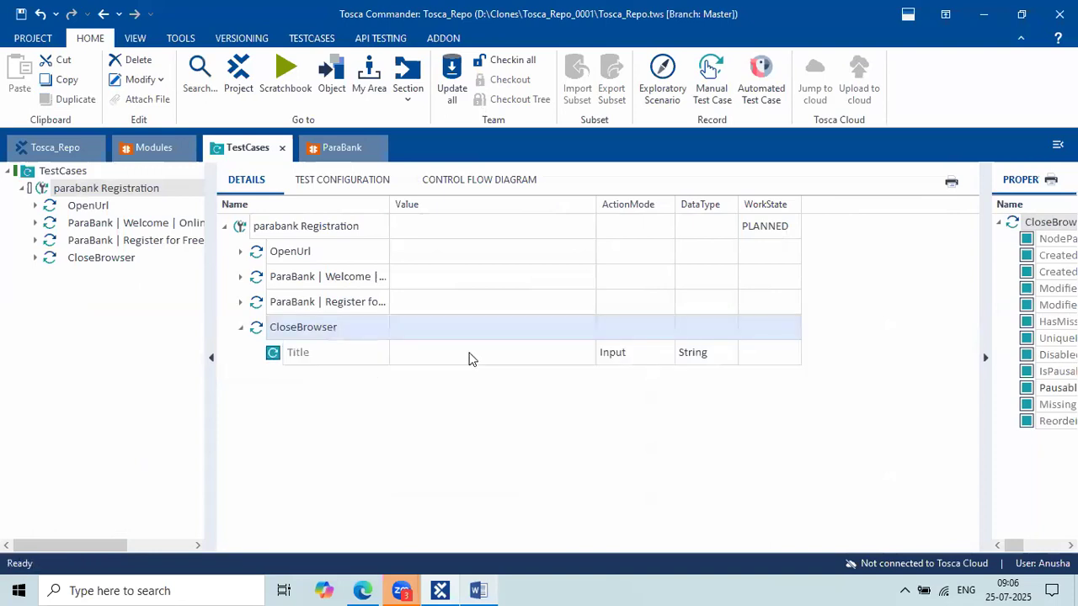
Capture the ParaBank page's browser tab title in Edge, then check the Word notes.
left_click(364, 590)
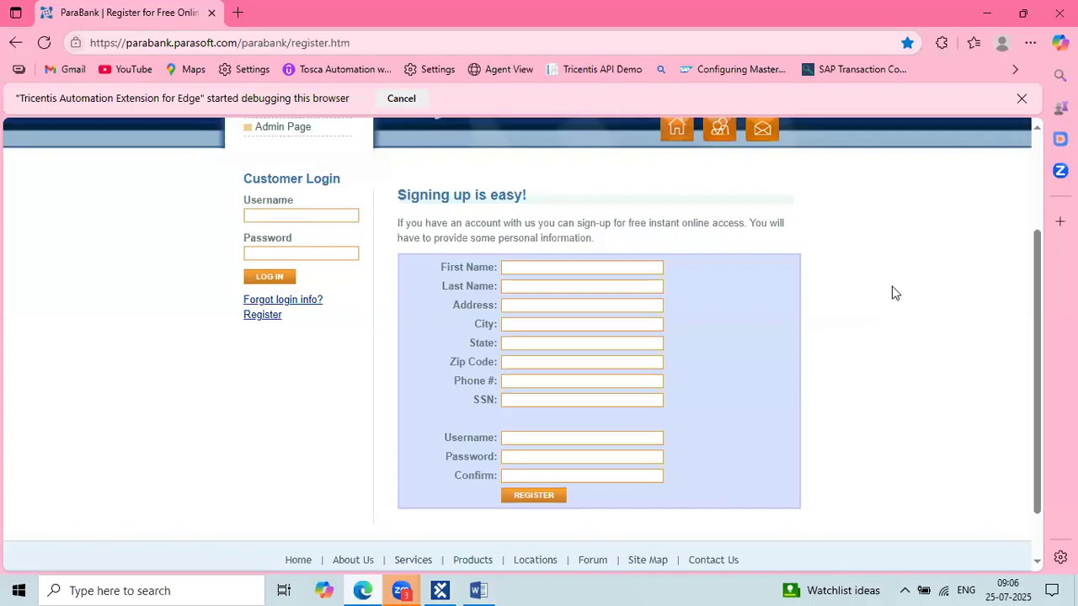
key("super+shift+s")
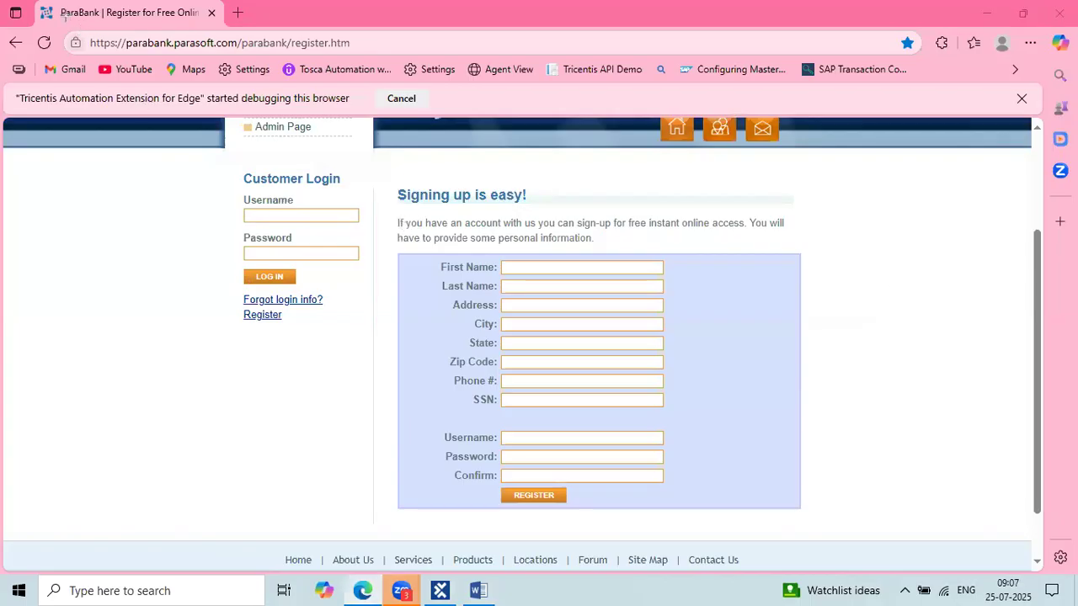
left_click_drag(61, 25, 213, 23)
left_click_drag(213, 13, 216, 2)
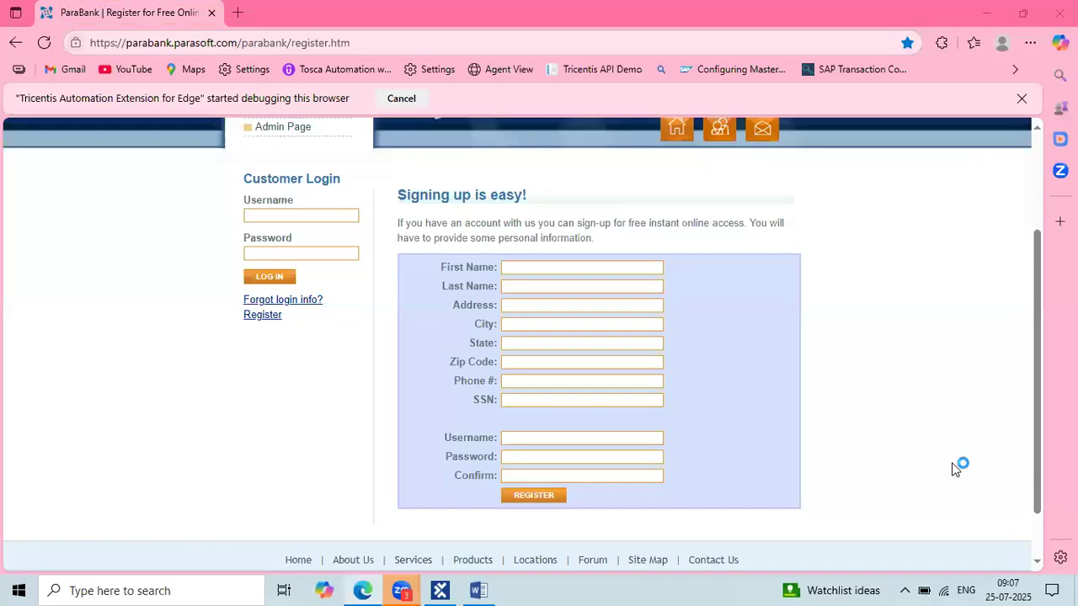
left_click(477, 590)
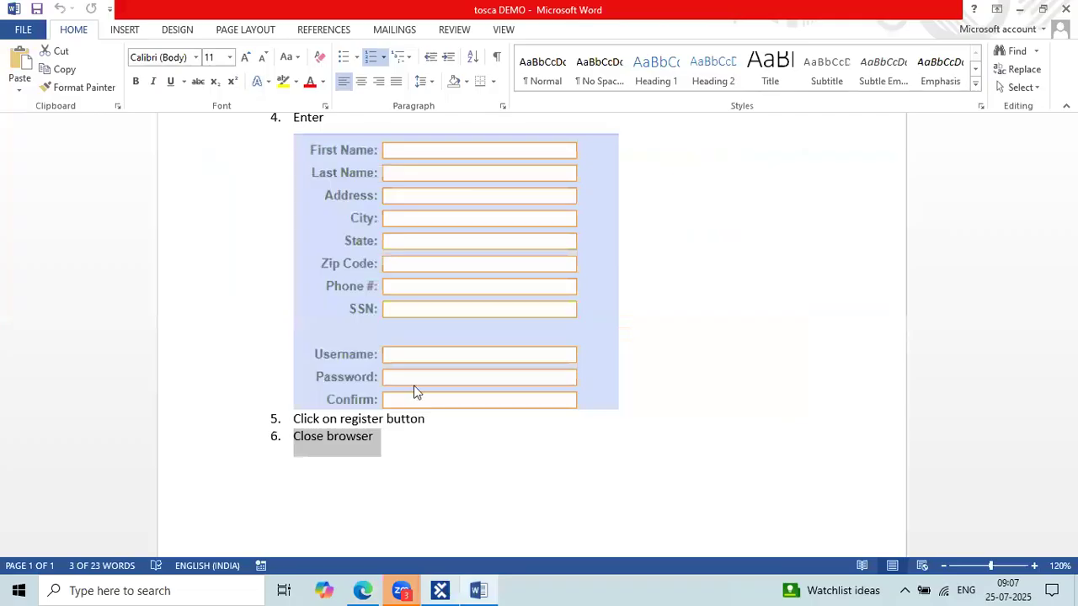
key("alt+Tab")
Type ParaBank* as the CloseBrowser step's Title value.
left_click(457, 345)
type("Par")
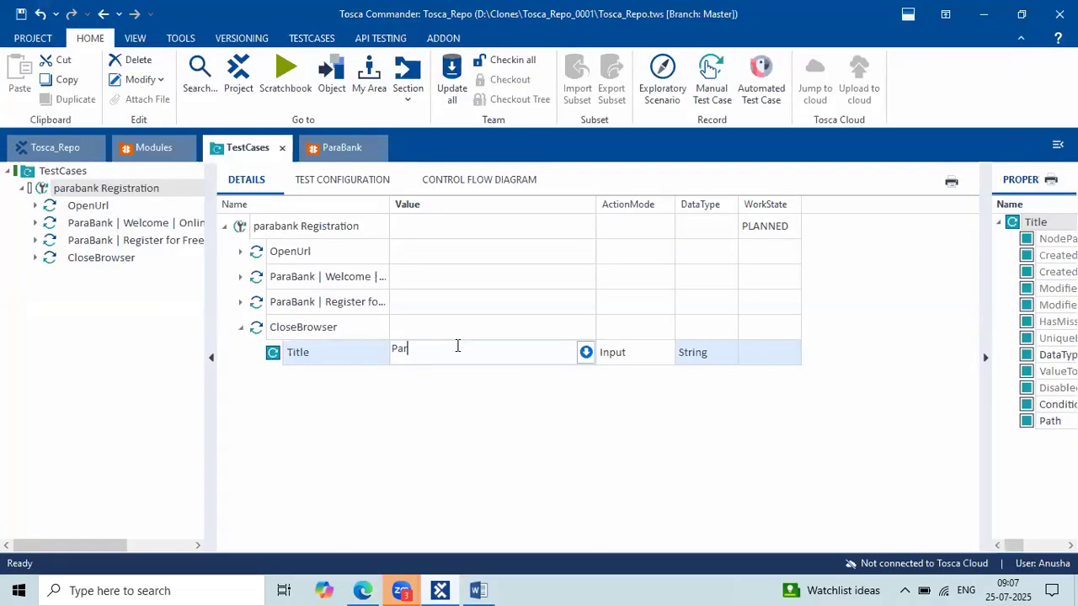
type("aBank*")
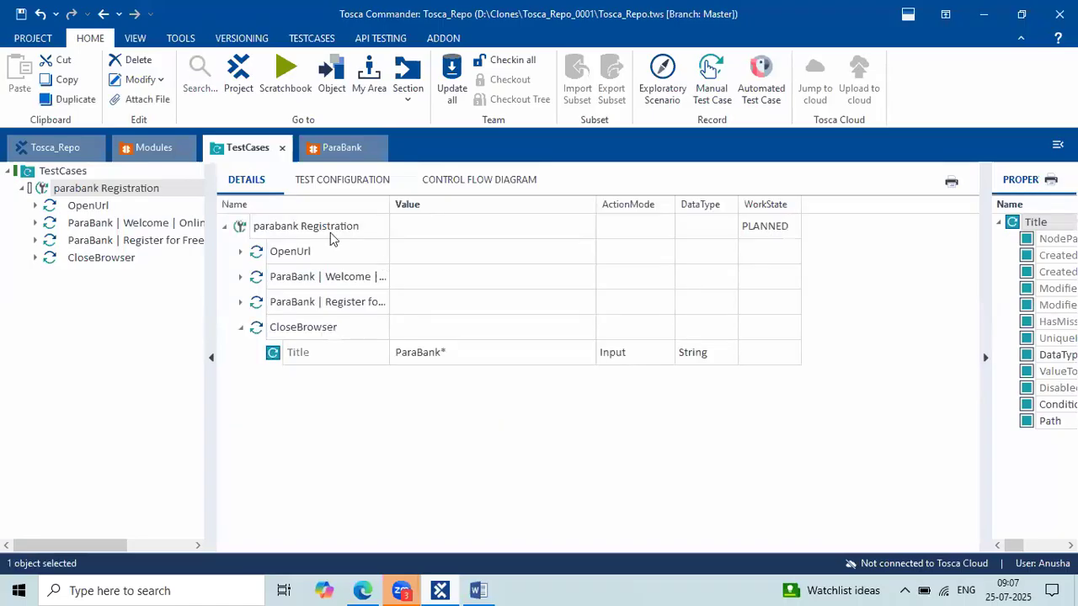
Expand the OpenUrl, Welcome and Register steps and scroll through their values.
left_click(240, 253)
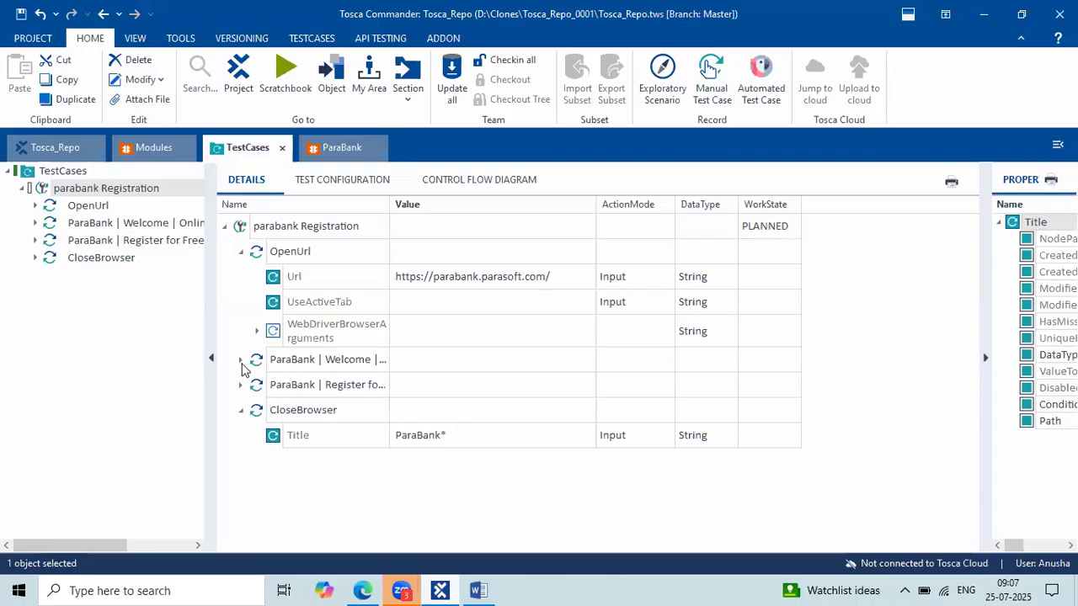
left_click(241, 361)
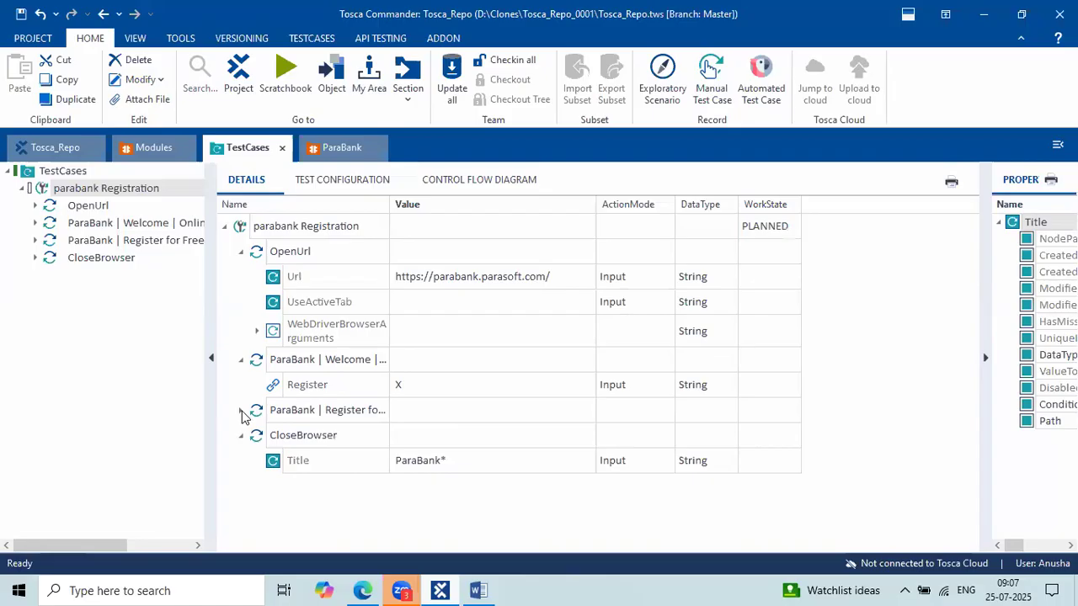
left_click(468, 362)
scroll(455, 354, "down", 3)
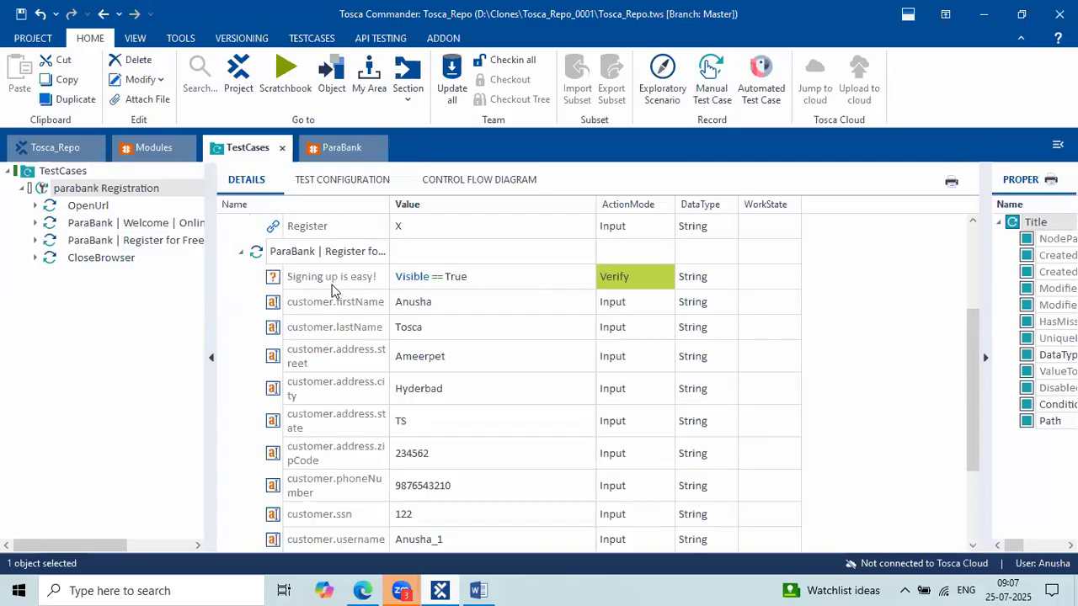
key("Down")
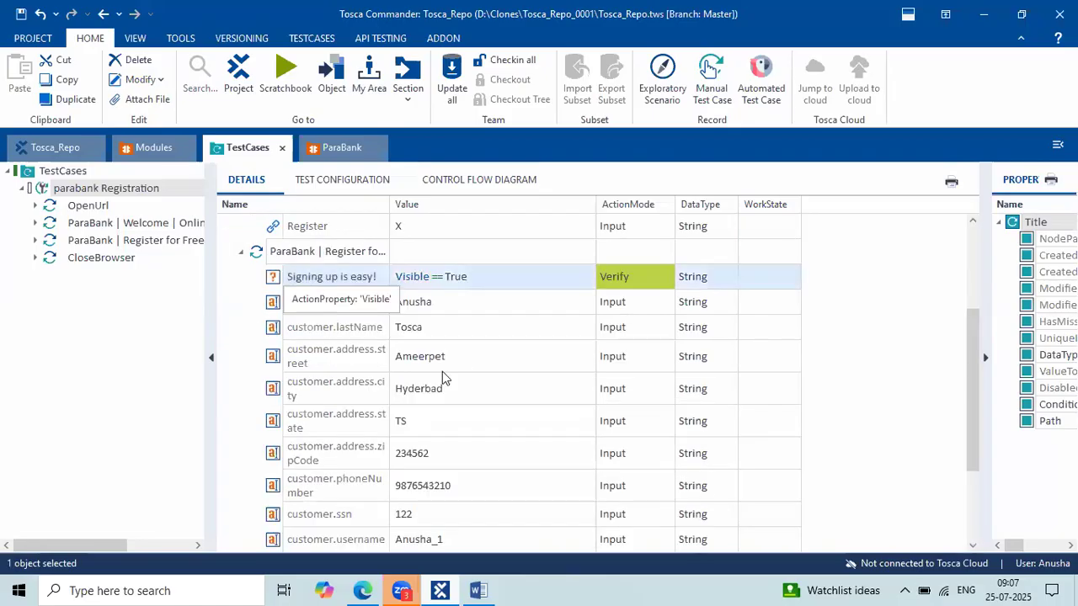
scroll(445, 379, "down", 2)
scroll(445, 379, "down", 1)
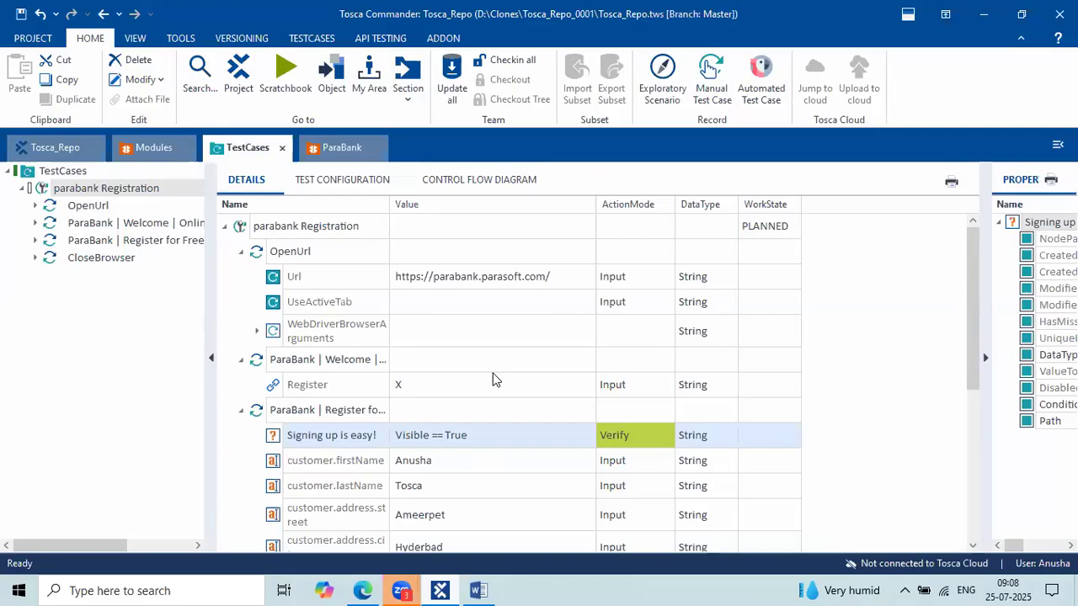
scroll(496, 381, "down", 2)
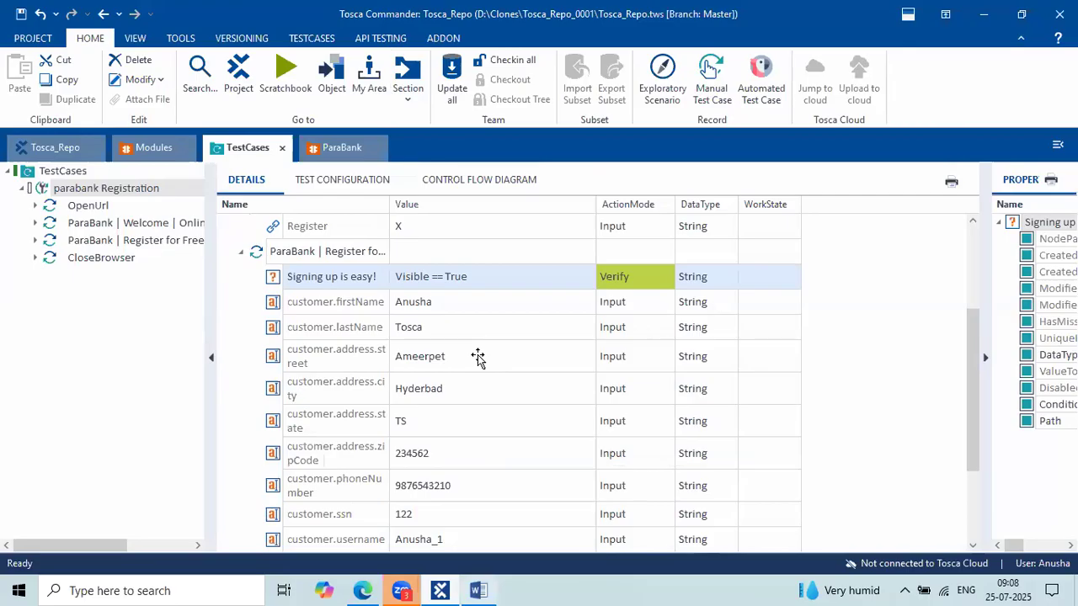
key("alt+Tab")
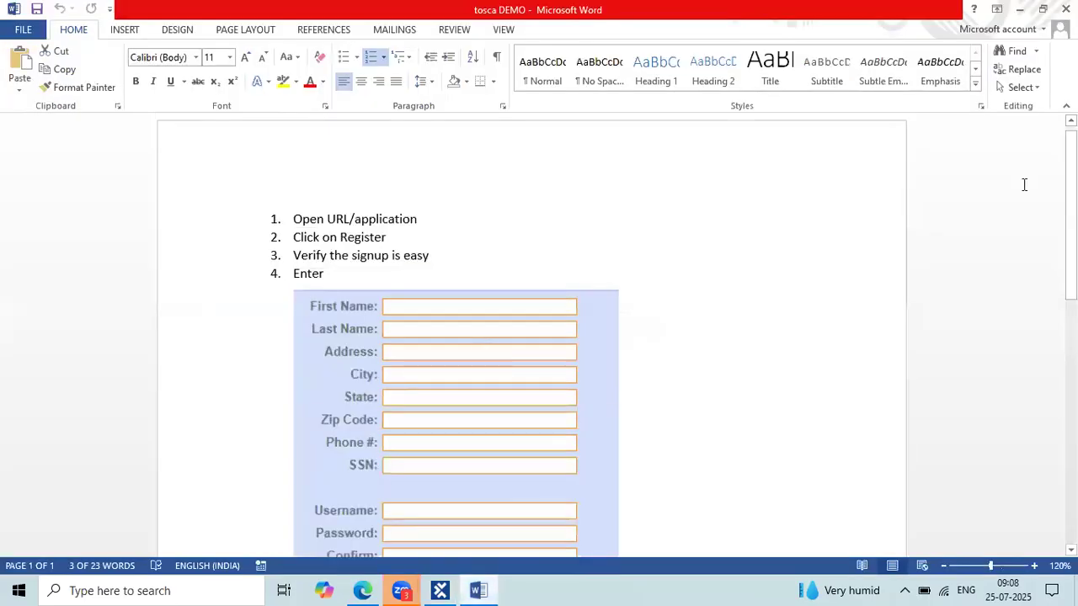
Add a 'Testcase' line under 'Module' in the text box and finish editing.
scroll(1023, 183, "down", 5)
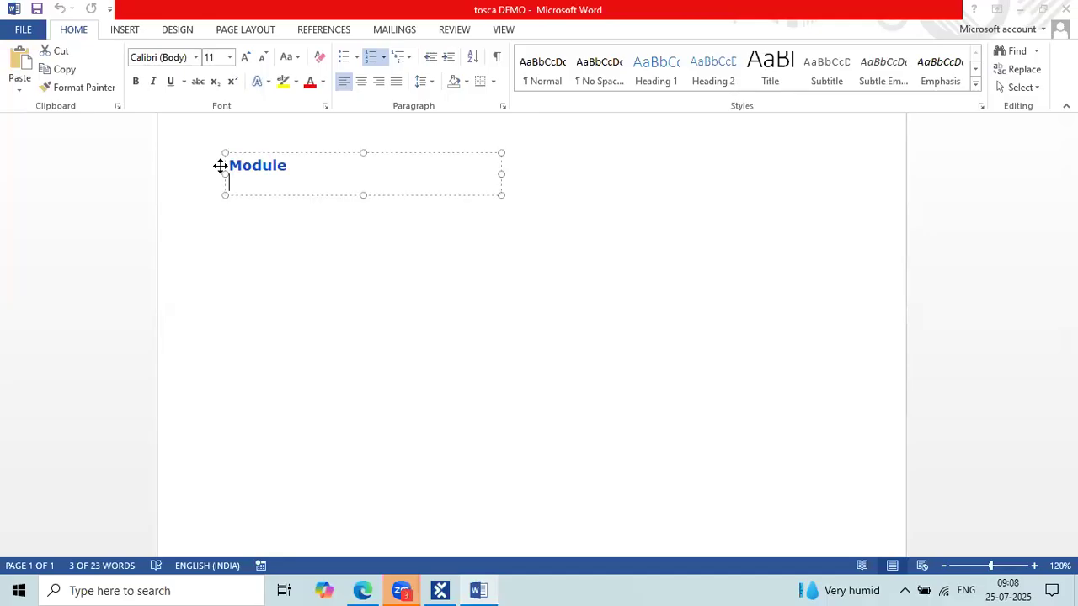
key("Return")
key("Return")
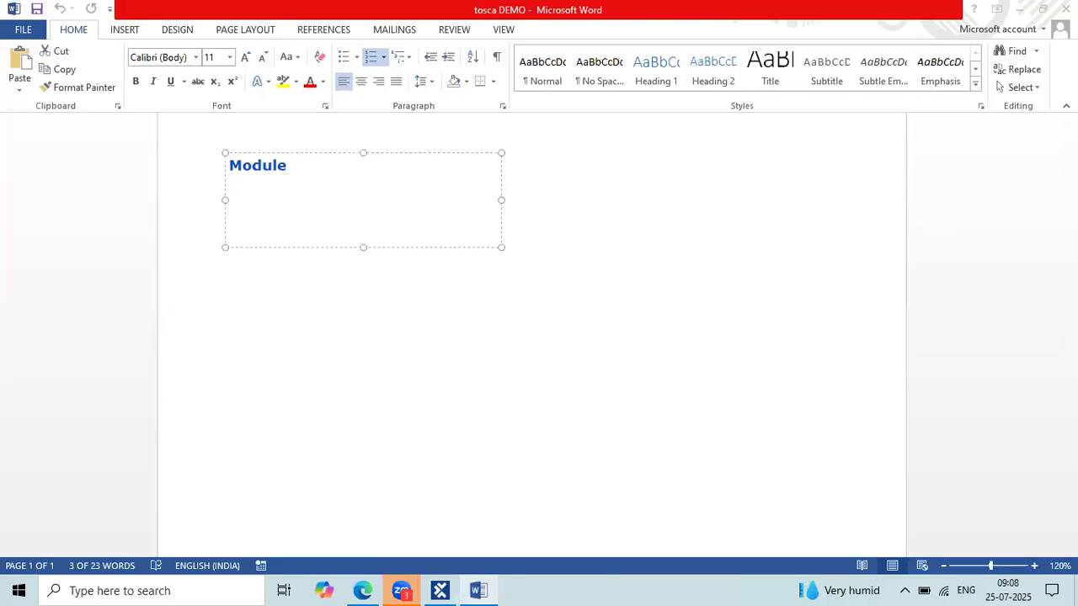
type("Testcas")
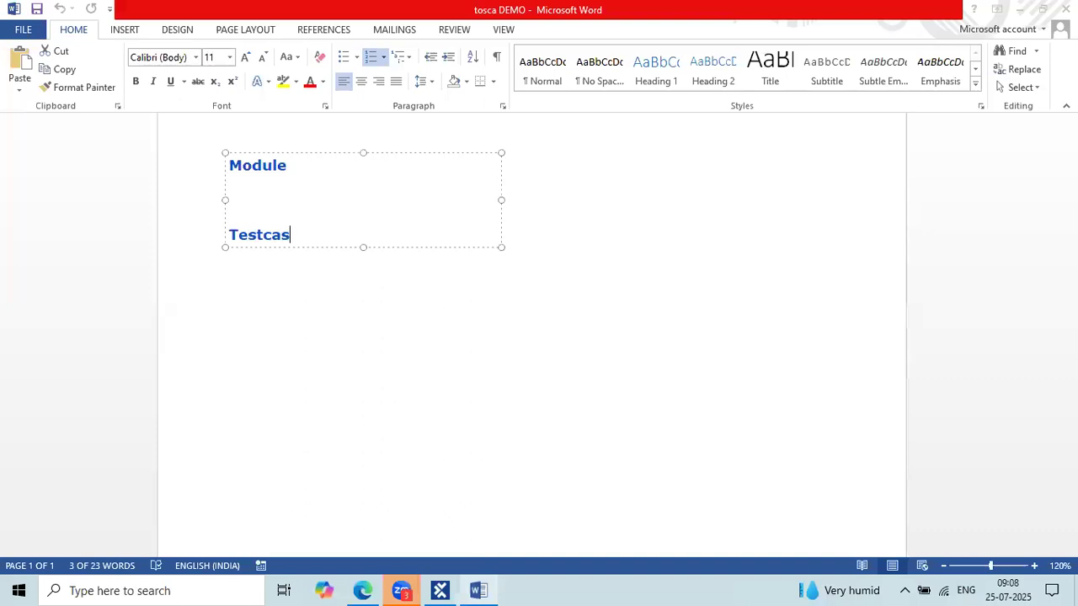
type("e")
key("Return")
key("Return")
key("Return")
key("Escape")
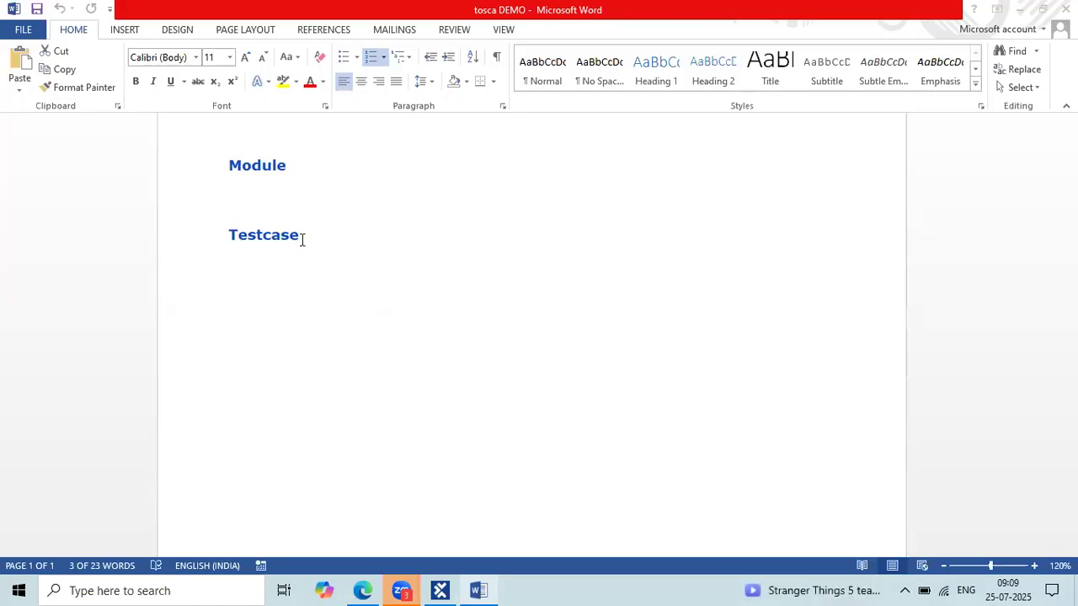
Start a second text box beside the headings with 'Test Case Design' as its first line.
left_click(497, 197)
type("Test")
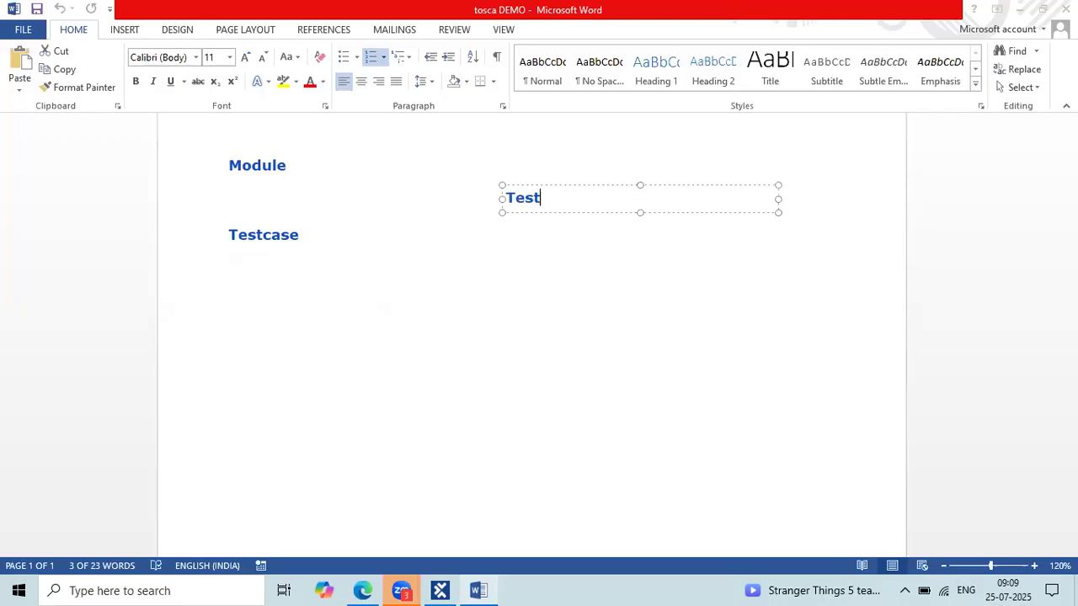
type(" Case Design")
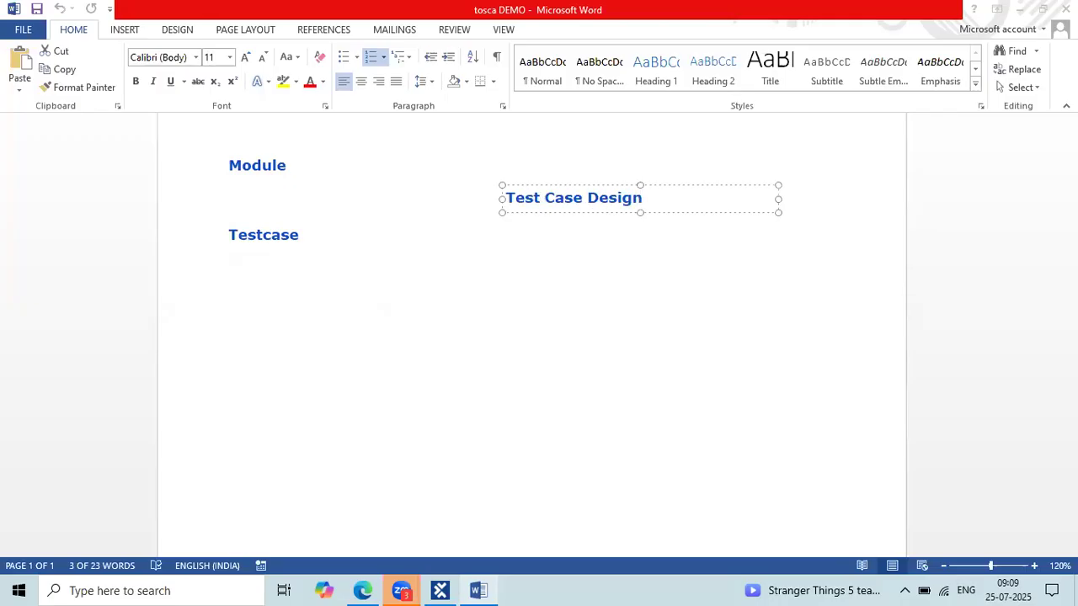
key("Return")
key("Return")
Add the line 'Test Data Services (Dynamic Data) (Cloud)', replacing the mistyped test data management line.
type("Te")
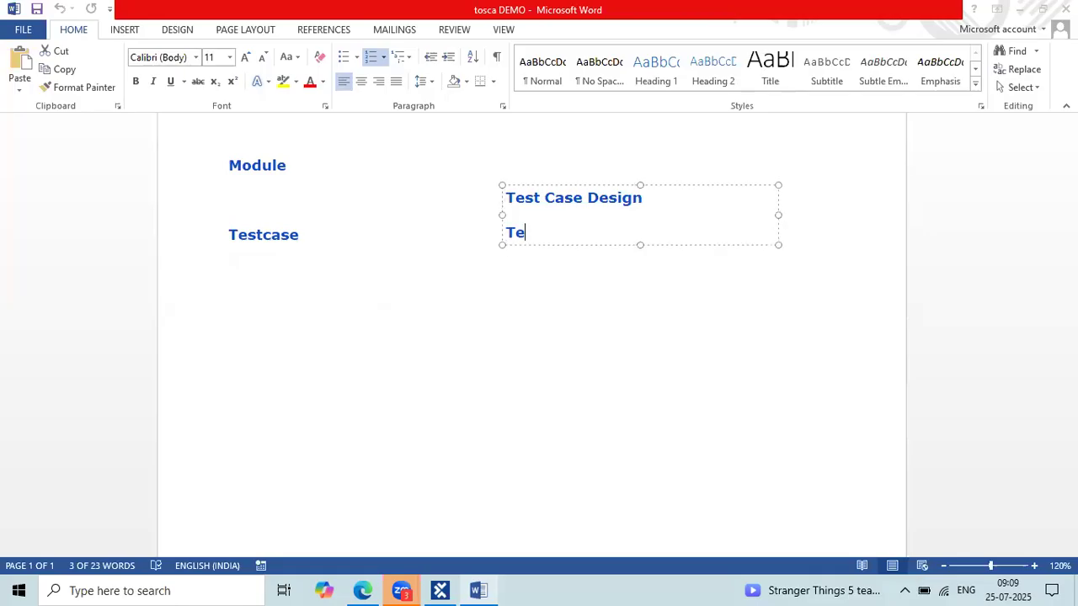
type("st data management")
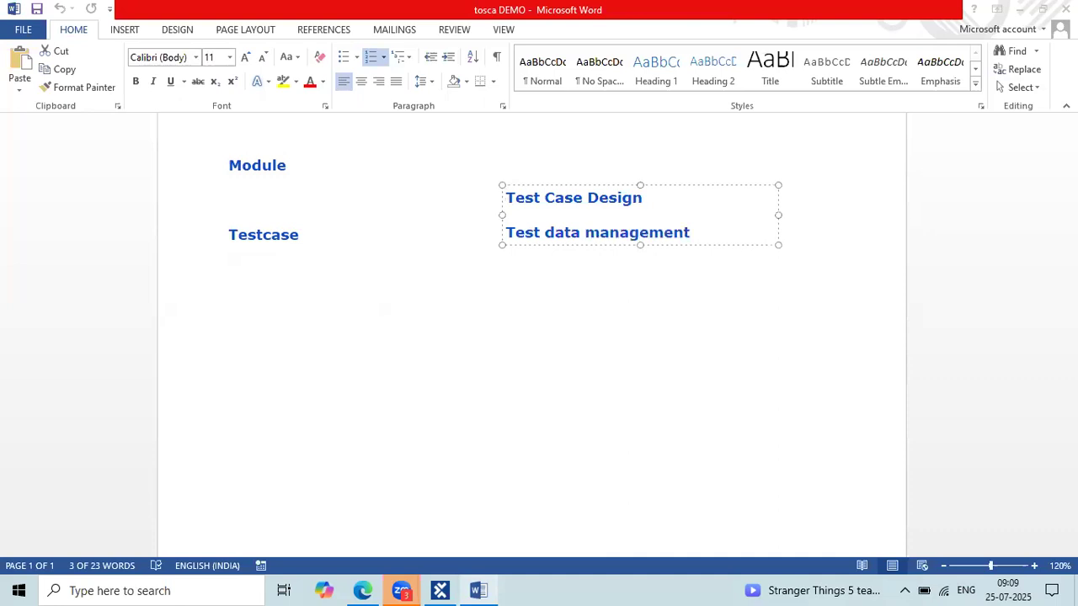
type(" 9TDS")
key("BackSpace")
key("BackSpace")
key("BackSpace")
key("BackSpace")
key("BackSpace")
key("Return")
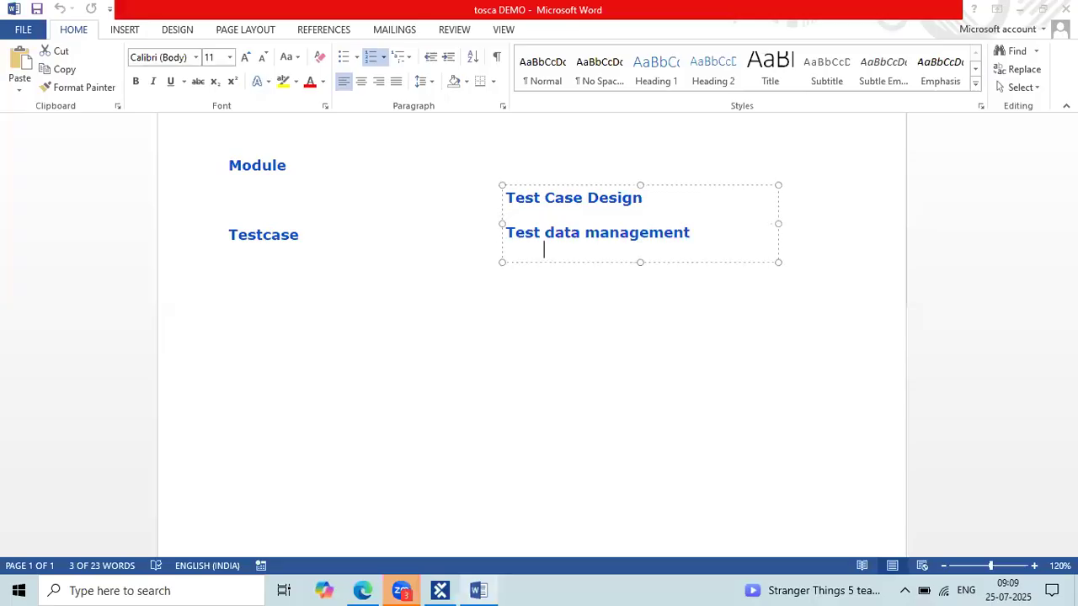
type("Test D")
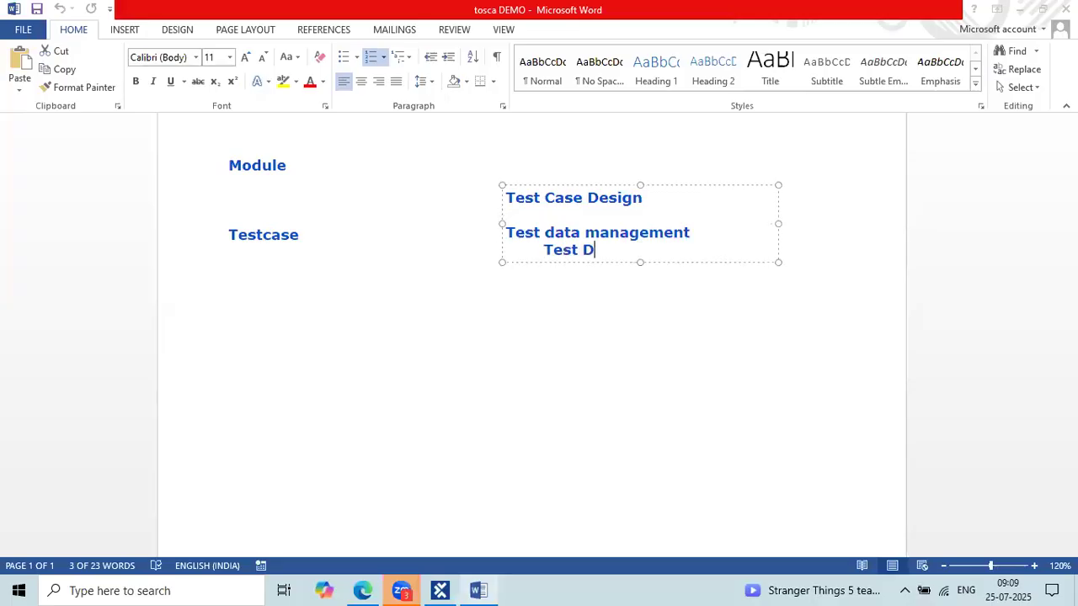
type("ata Services")
left_click(501, 236)
key("BackSpace")
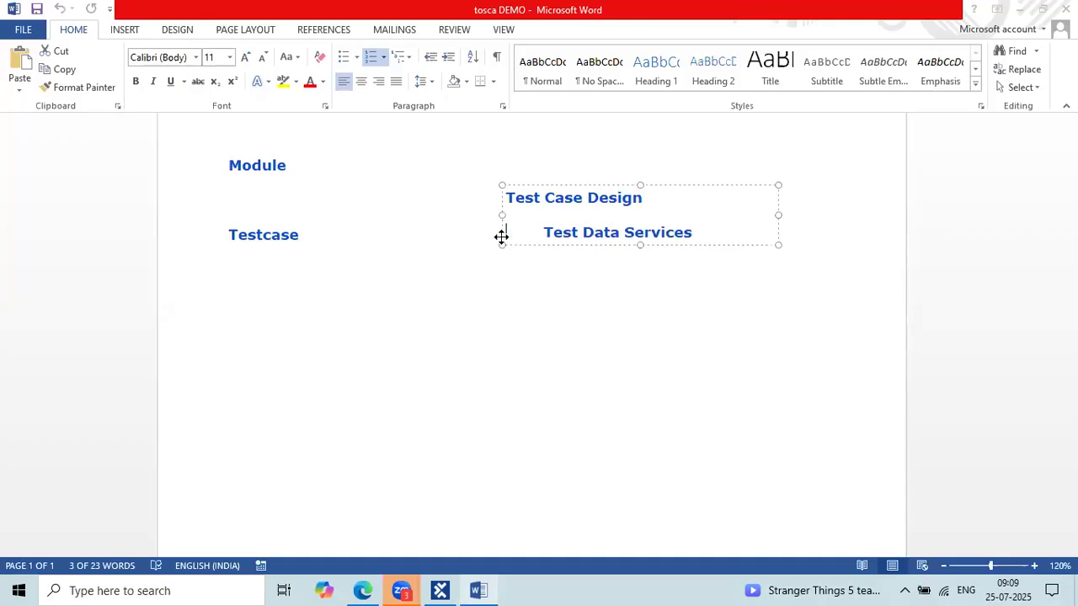
key("BackSpace")
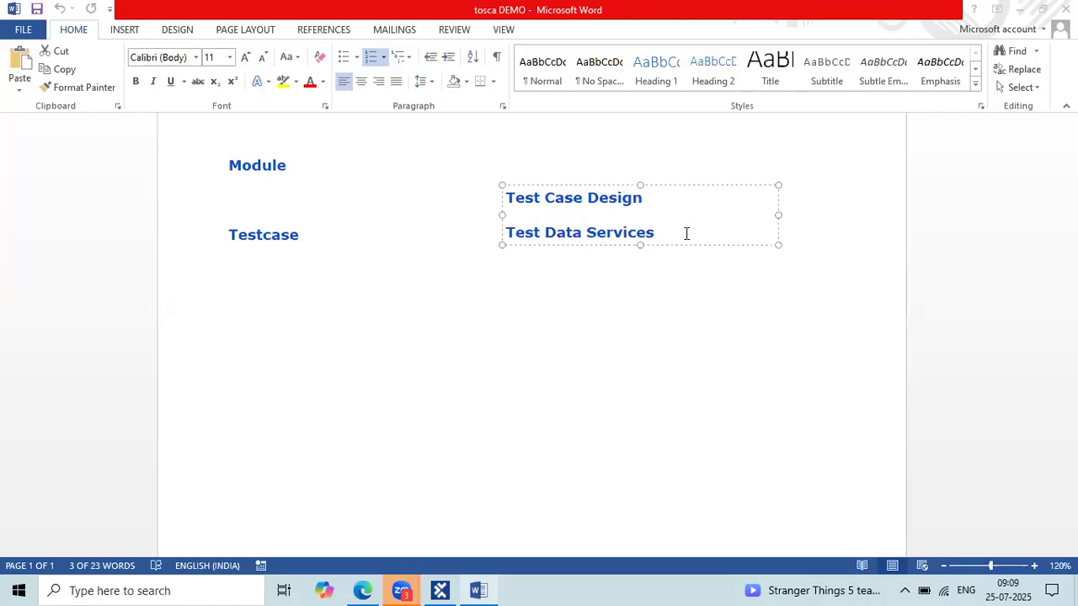
key("End")
type("(C")
key("BackSpace")
type("Dynamic Data)")
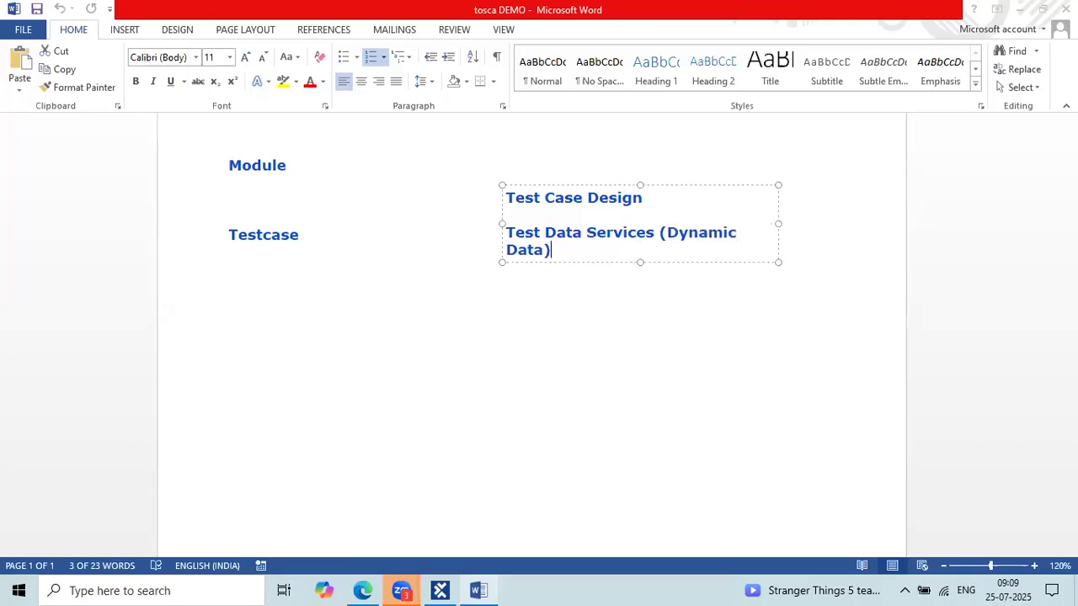
type(" (Cloud)")
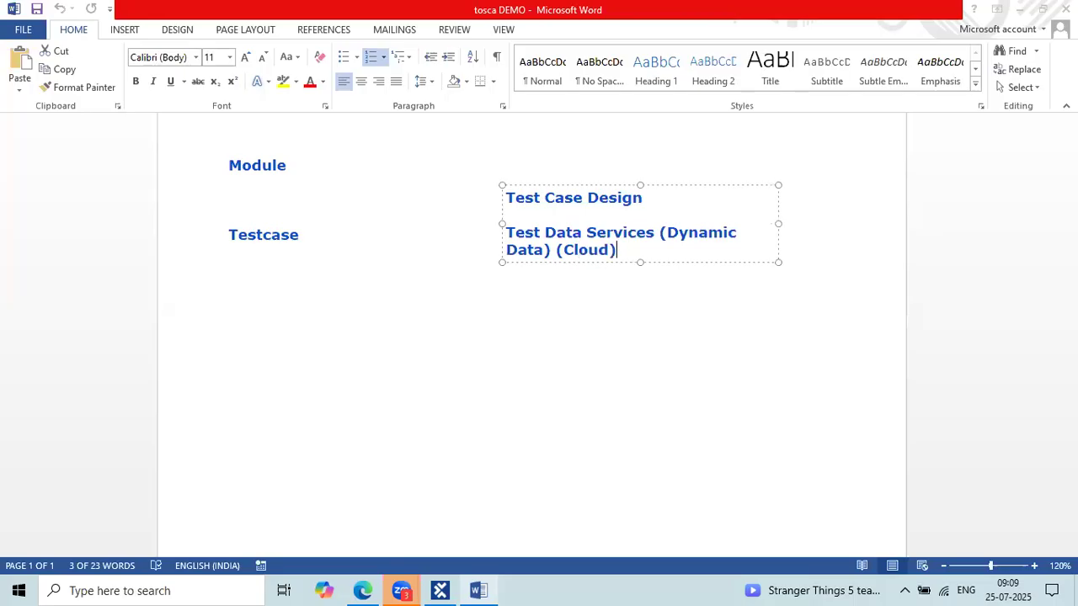
Add 'Excel Data' on a new line below the Cloud entry.
key("Return")
left_click(635, 246)
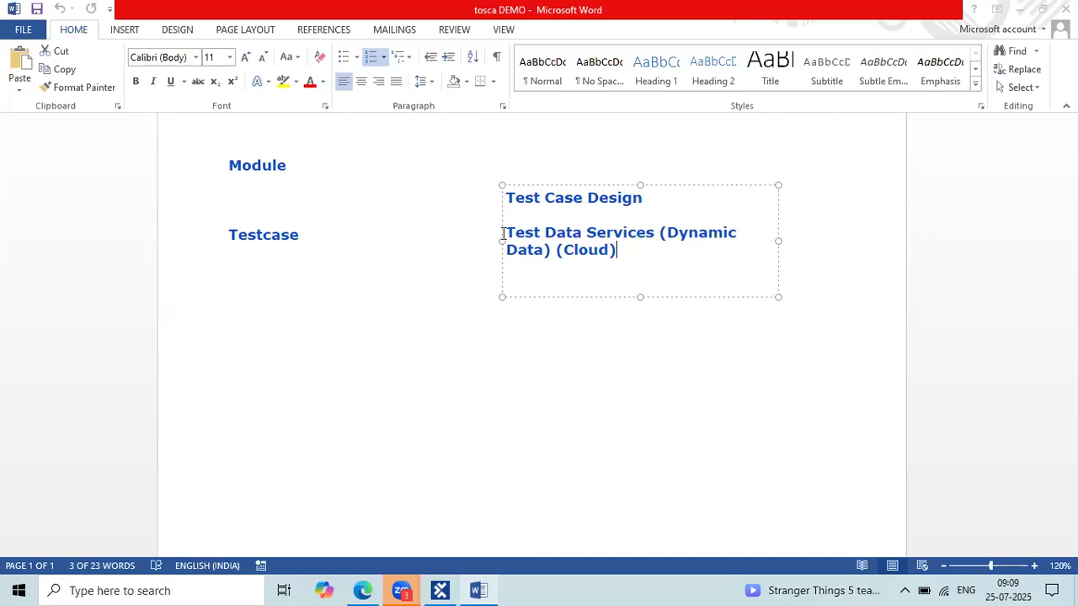
key("Down")
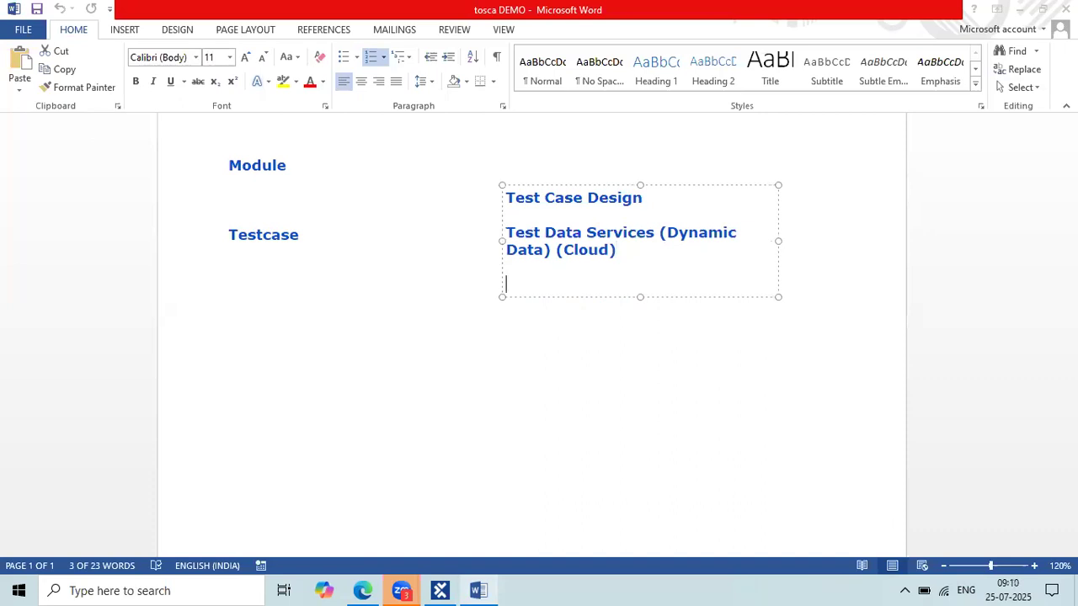
type("Excel Data")
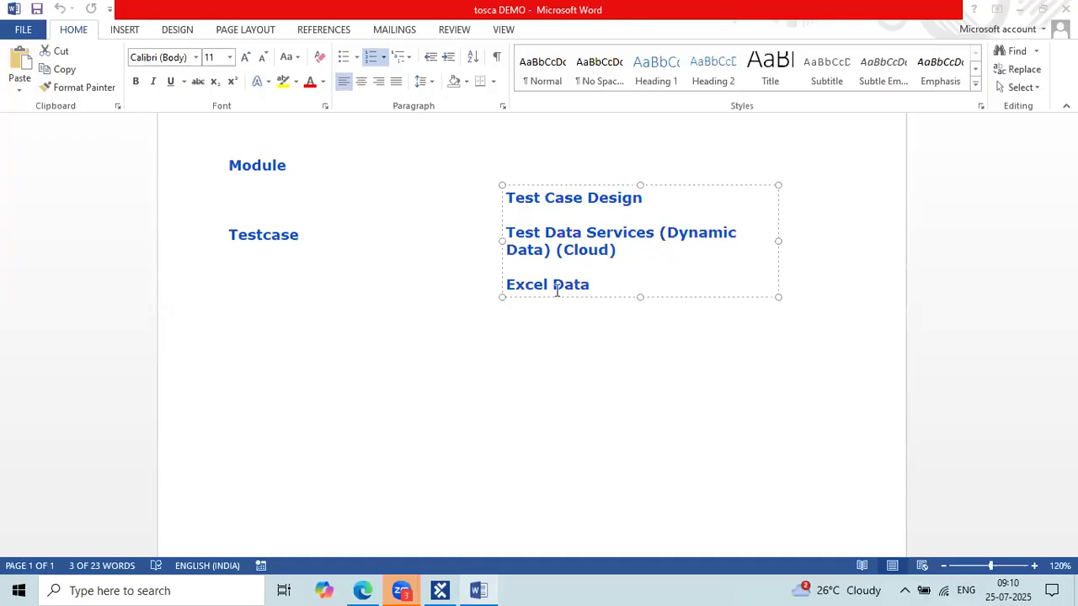
Draw a red arrow from the data list to 'Testcase' and paste an 'Execute' text box below.
left_click(518, 352)
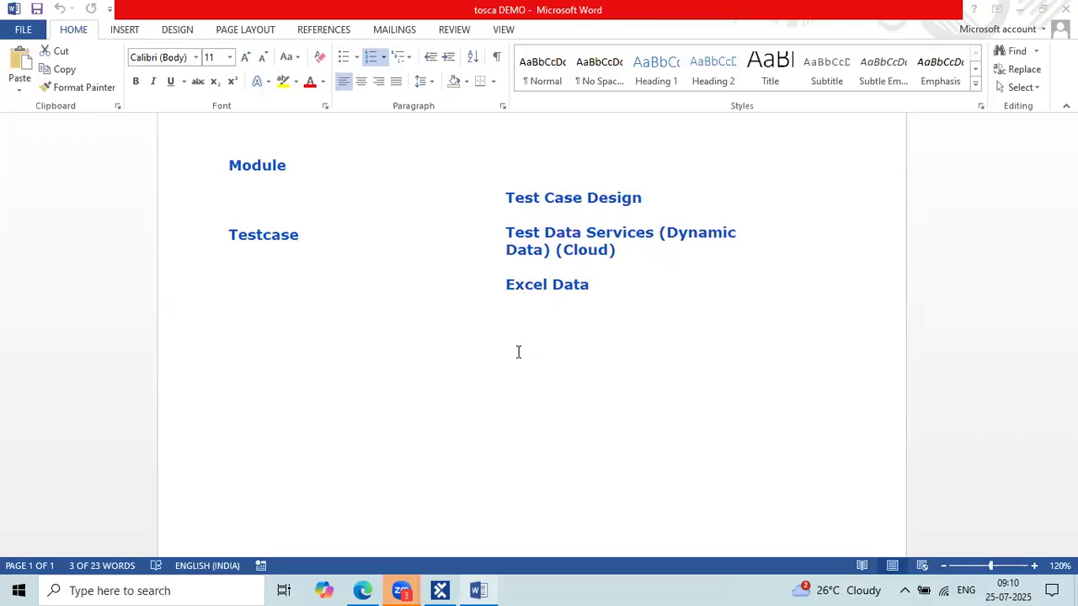
left_click_drag(495, 241, 303, 237)
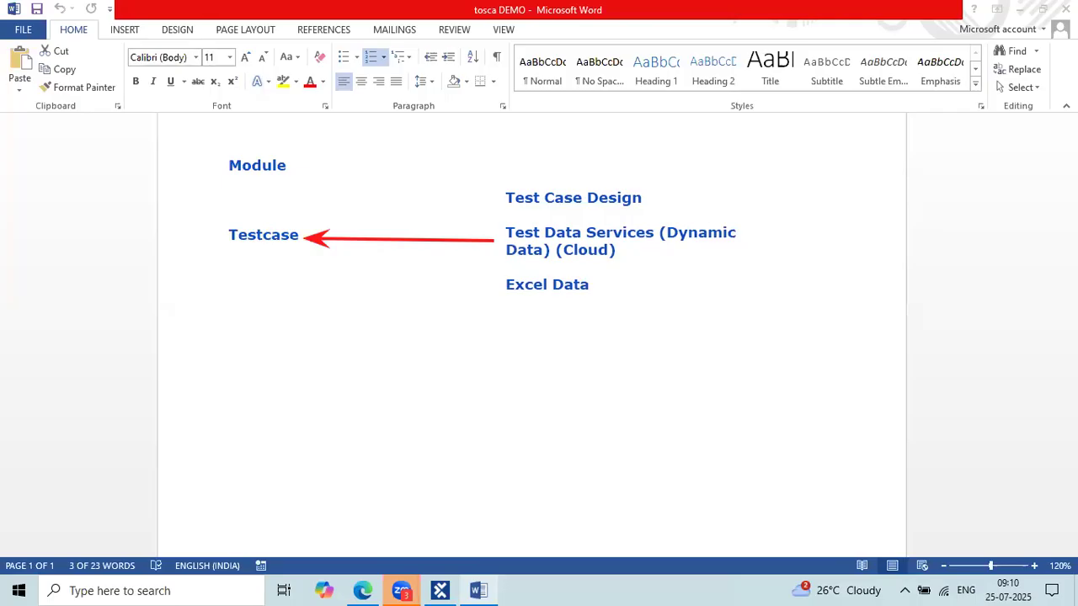
key("ctrl+v")
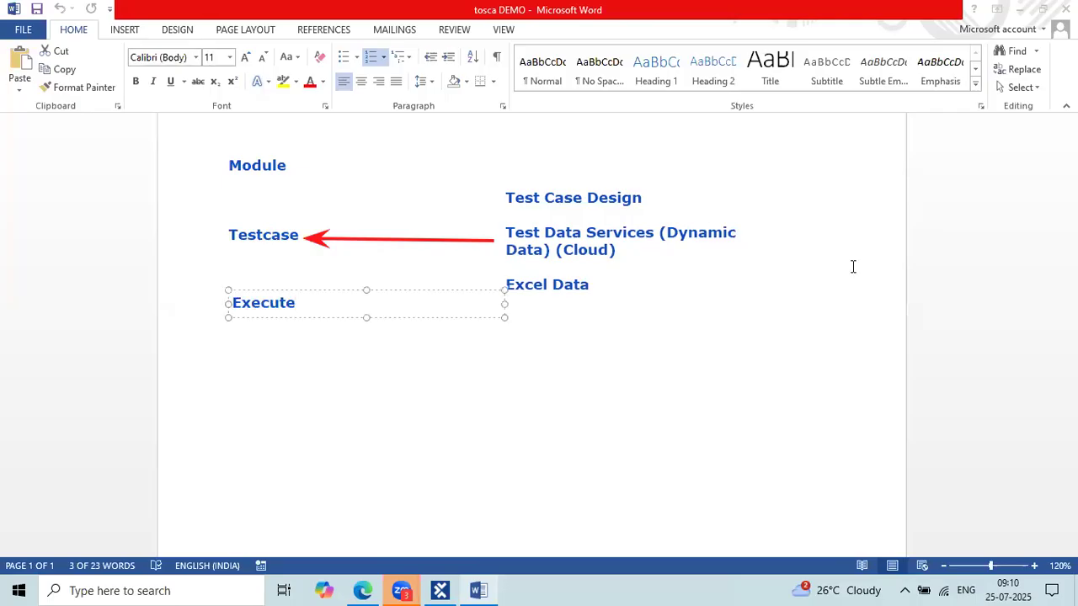
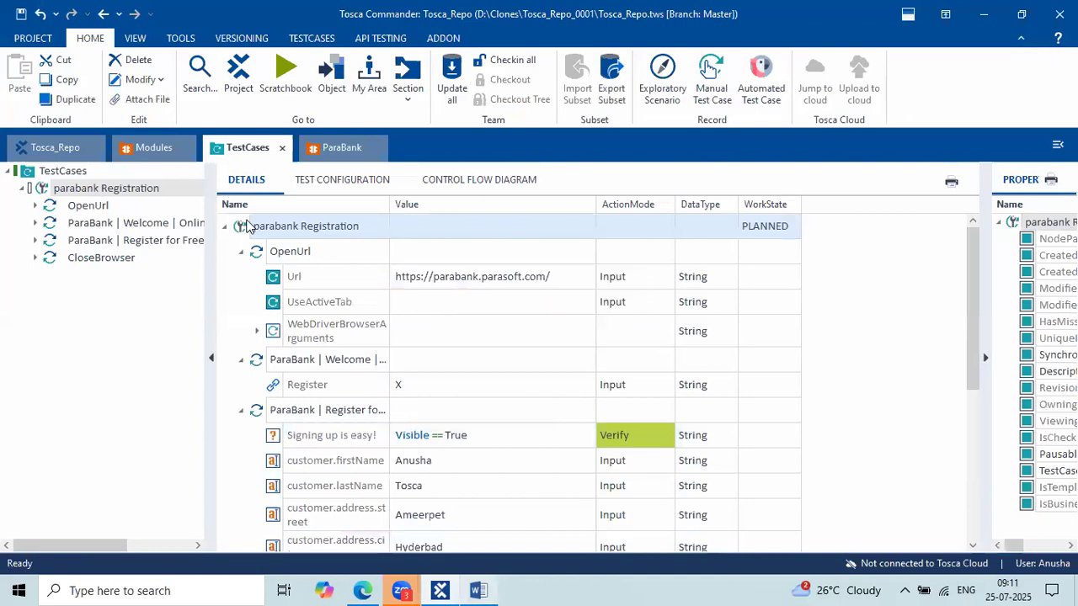
Run the parabank Registration test case in ScratchBook; OpenUrl passes, the ParaBank Welcome step fails.
right_click(246, 225)
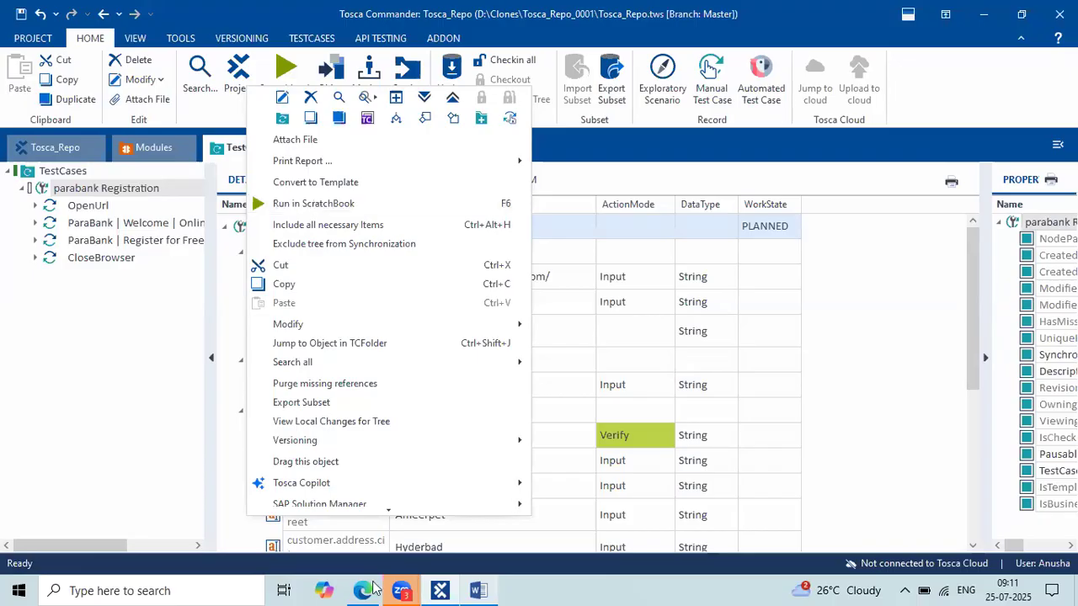
key("Escape")
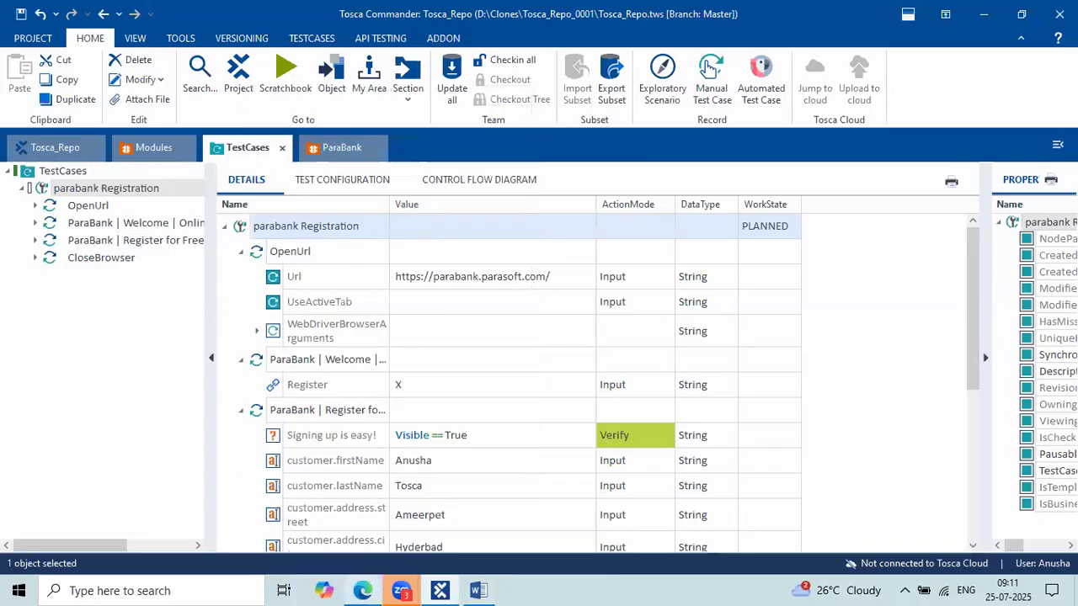
left_click(990, 7)
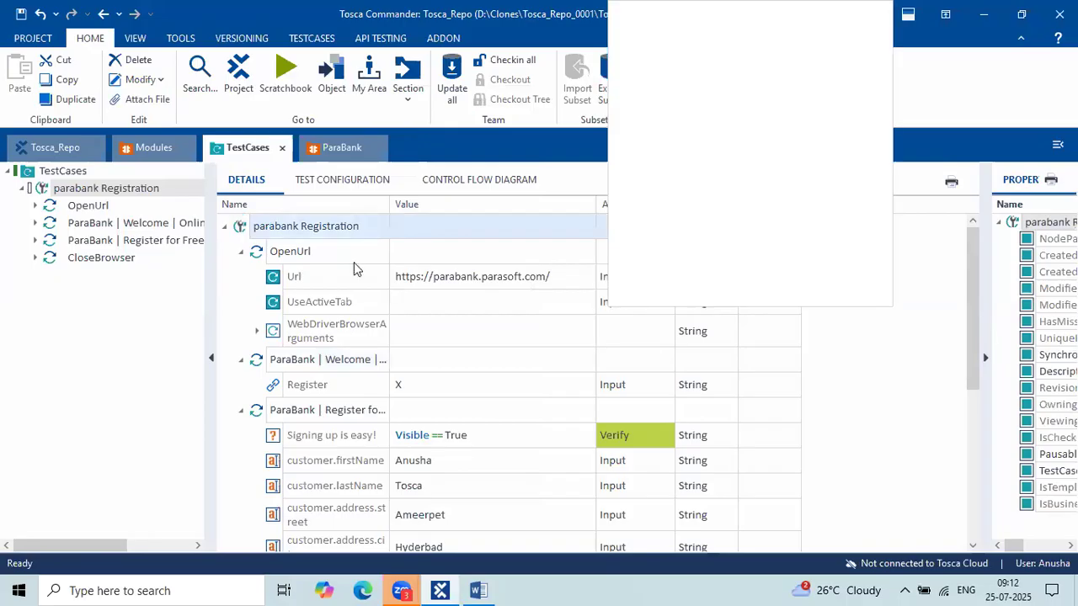
left_click(296, 244)
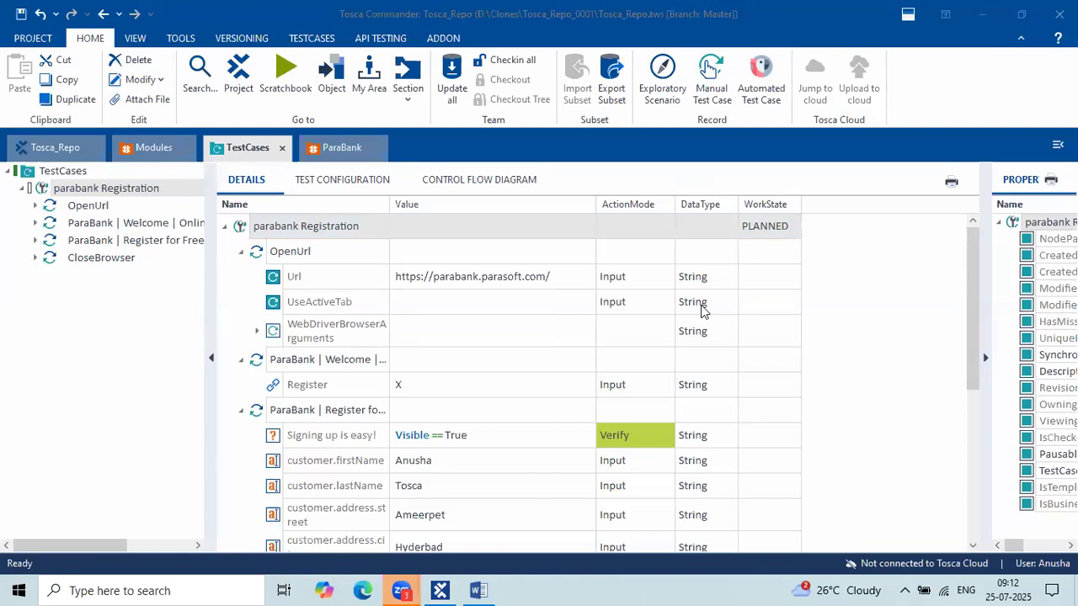
right_click(236, 228)
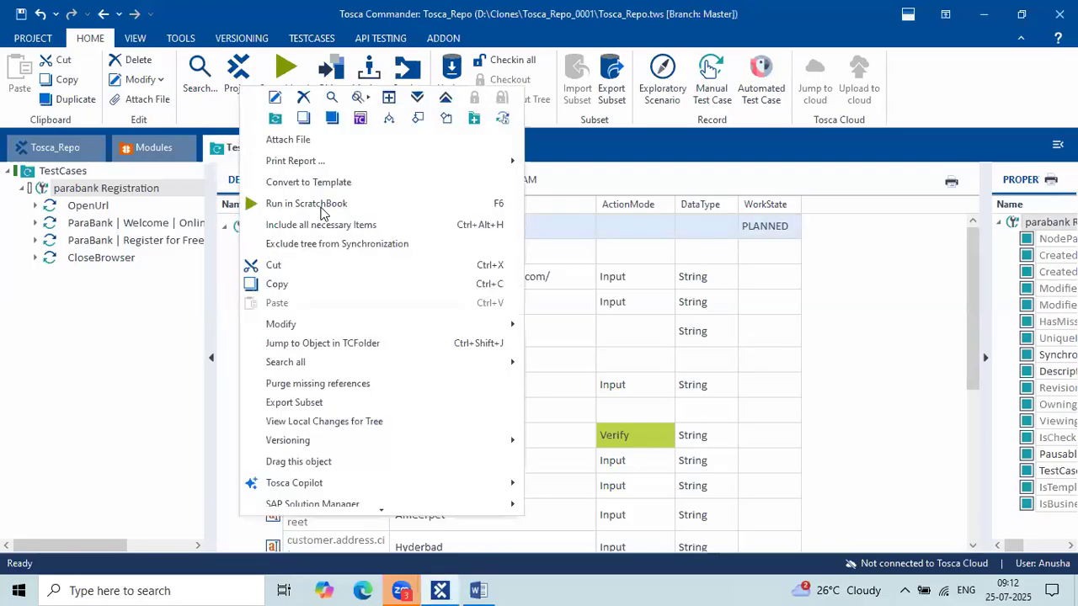
left_click(320, 207)
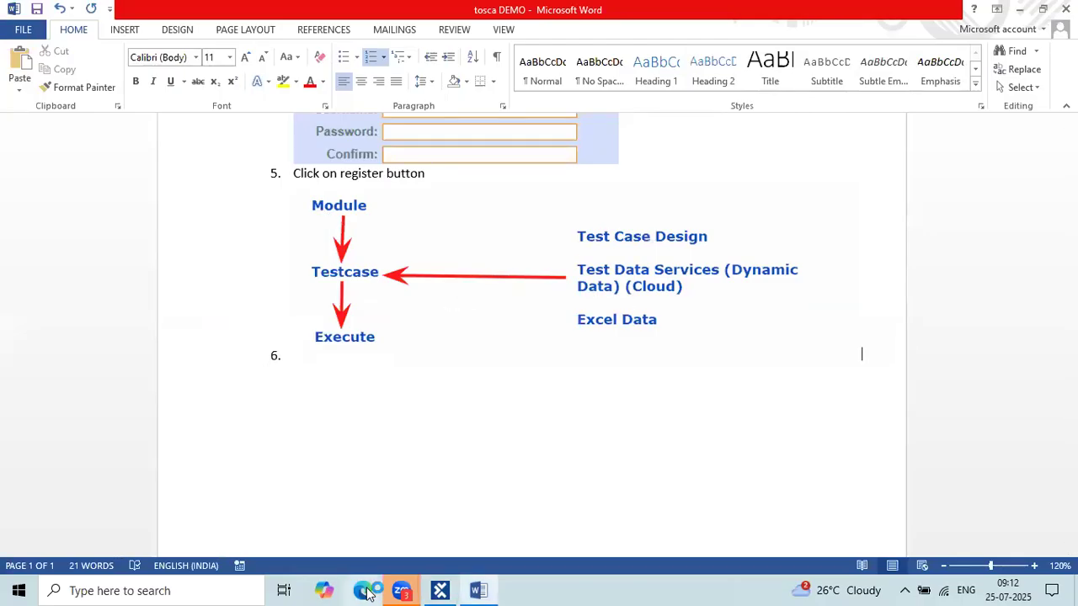
mouse_move(399, 592)
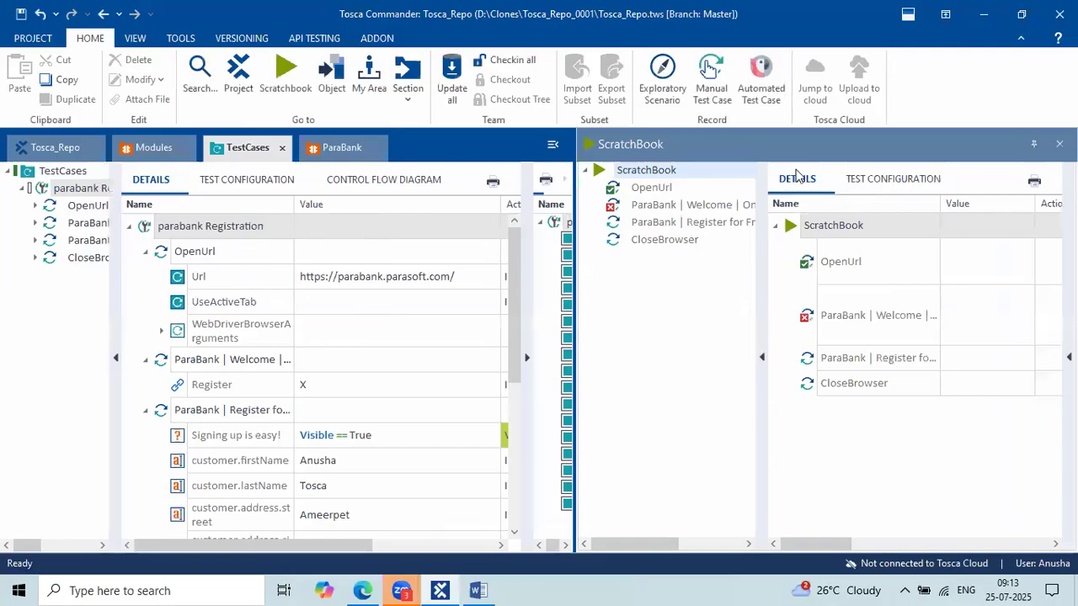
Undock and widen the ScratchBook results, read the Welcome step's missing-tab error, then bring up Edge.
left_click_drag(778, 146, 450, 149)
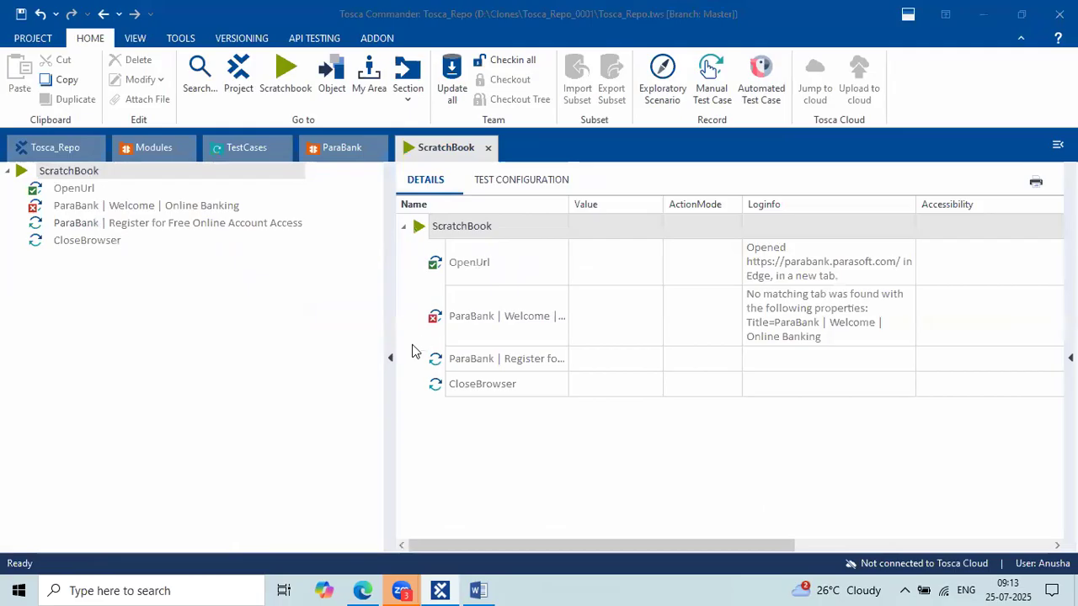
left_click_drag(389, 338, 251, 319)
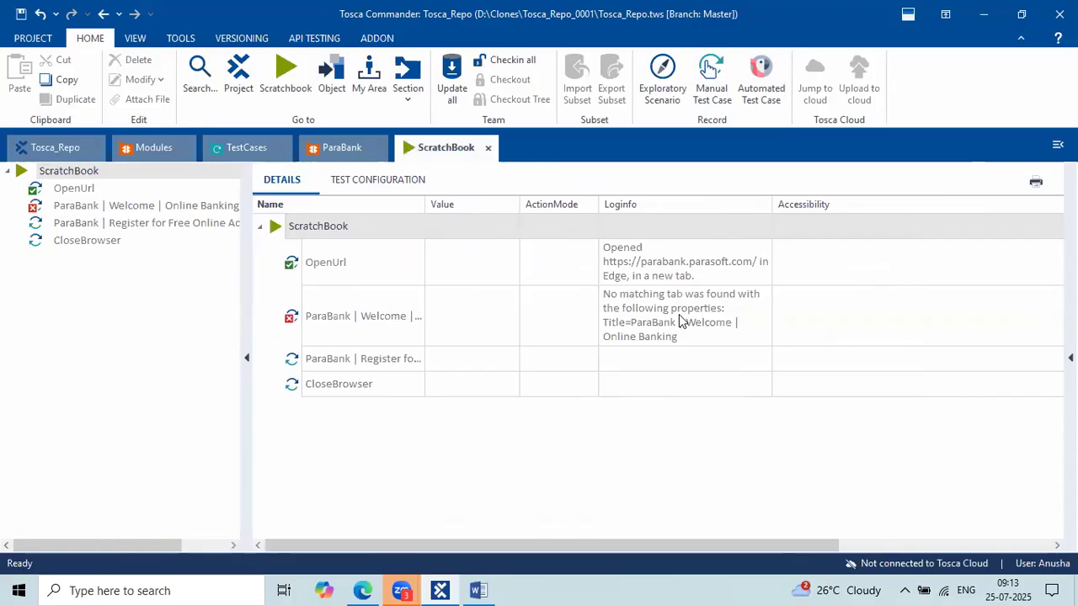
left_click(680, 321)
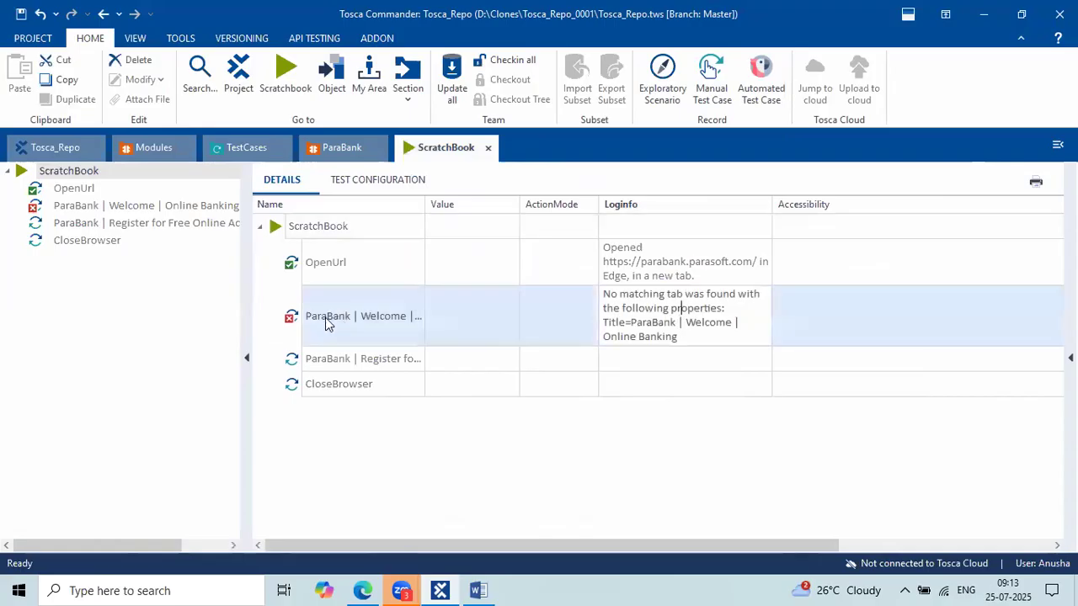
left_click(817, 287)
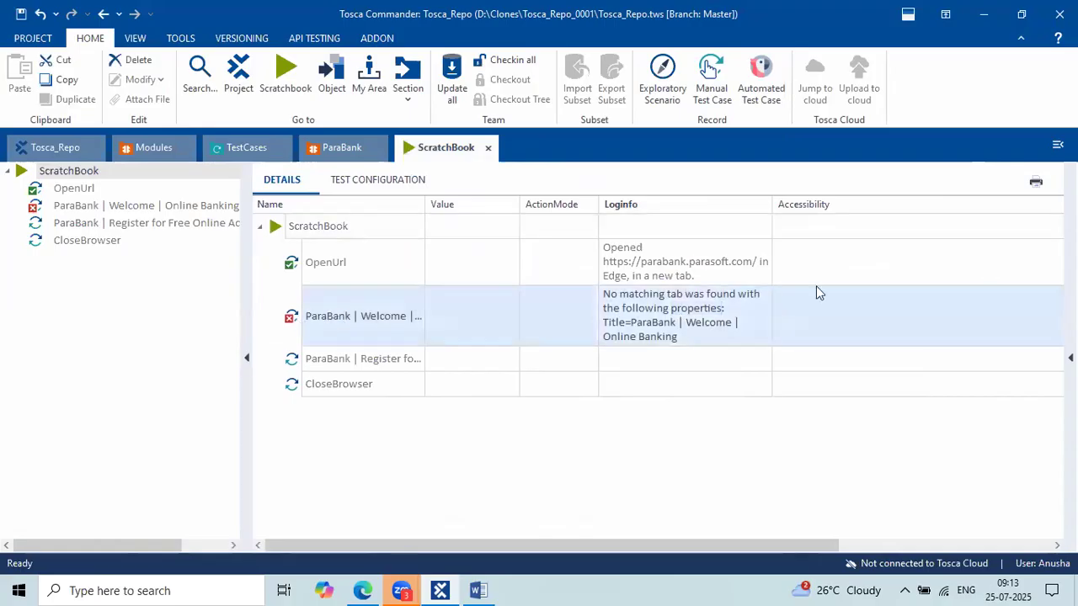
left_click(714, 324)
left_click_drag(631, 324, 715, 335)
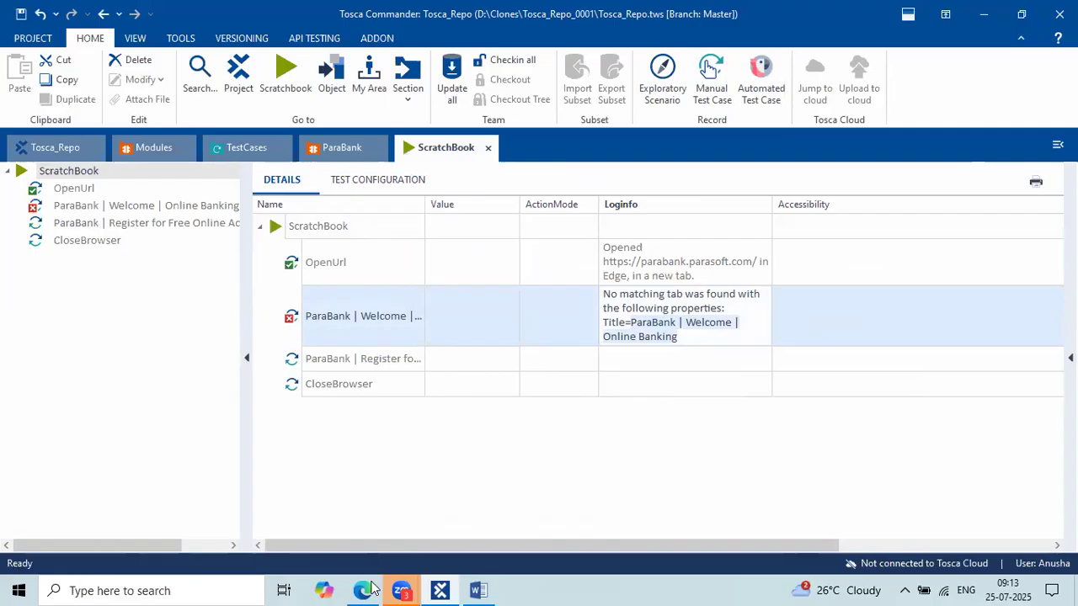
left_click(362, 552)
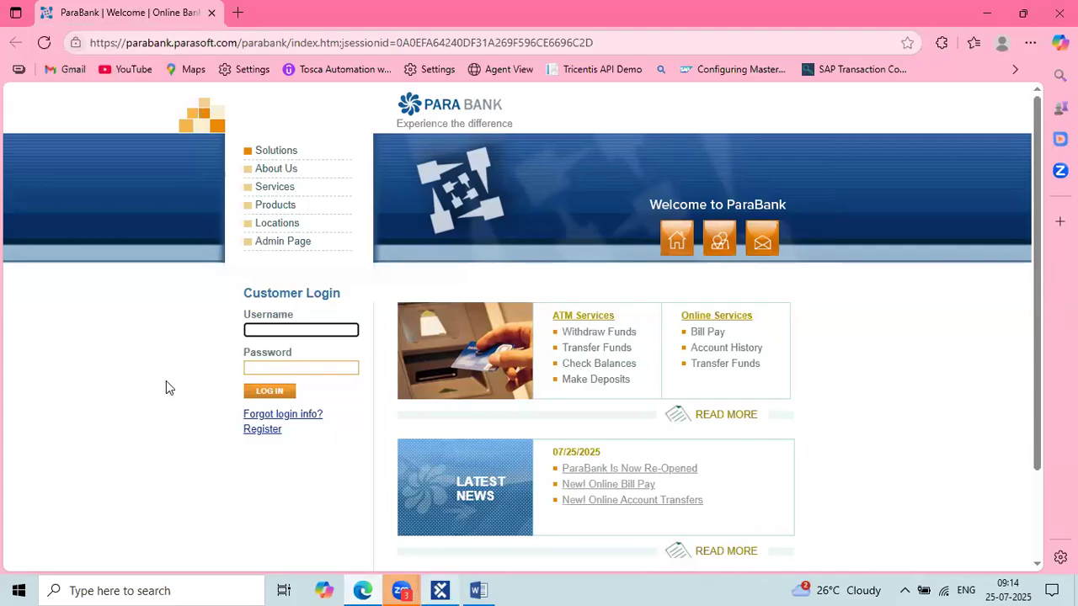
Check the 'ParaBank | Welcome | Online Banking' page title in Edge, then return to Tosca Commander.
left_click(601, 55)
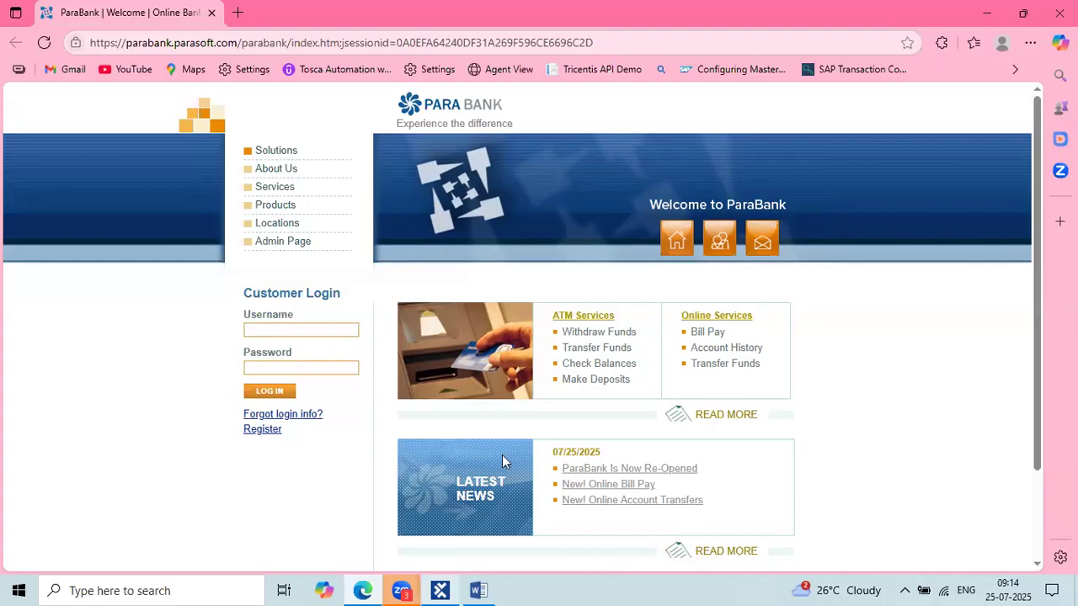
left_click(439, 590)
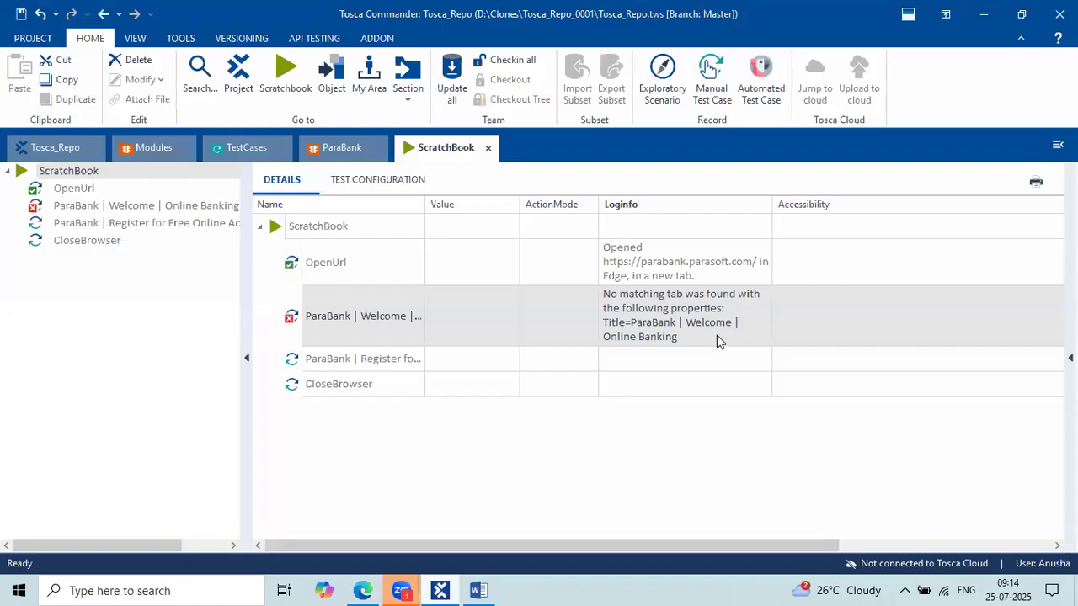
Recheck the failed Welcome step's log message against the ParaBank page in the browser.
left_click(718, 340)
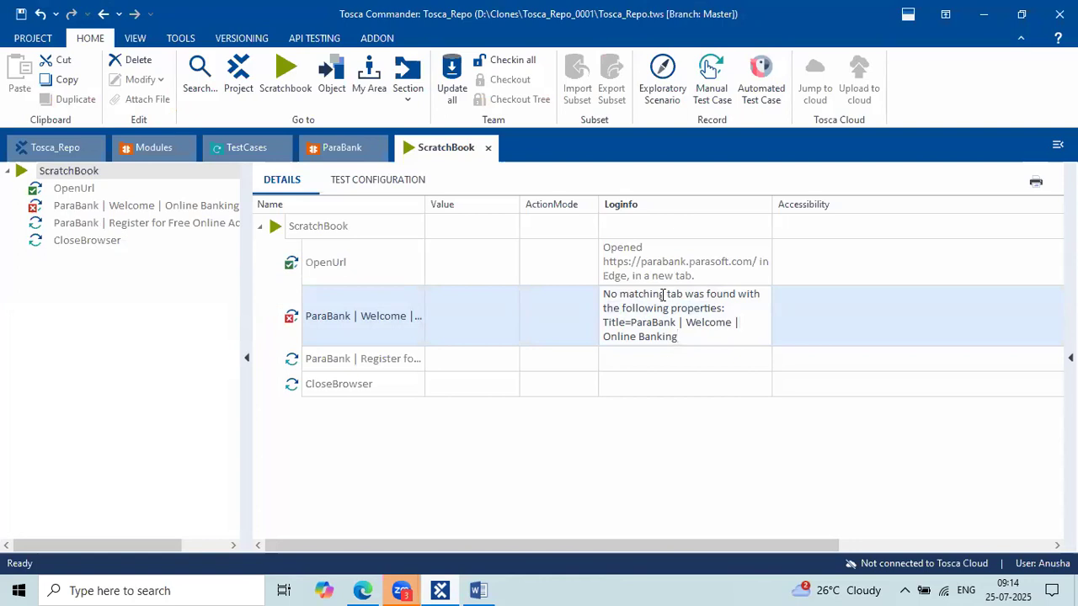
left_click(379, 590)
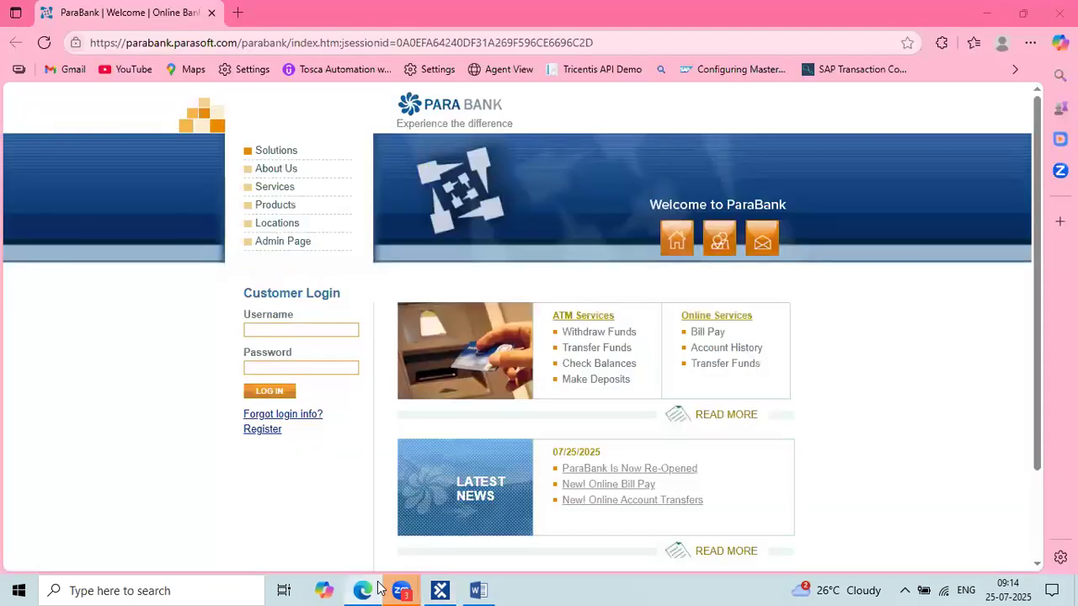
left_click(376, 588)
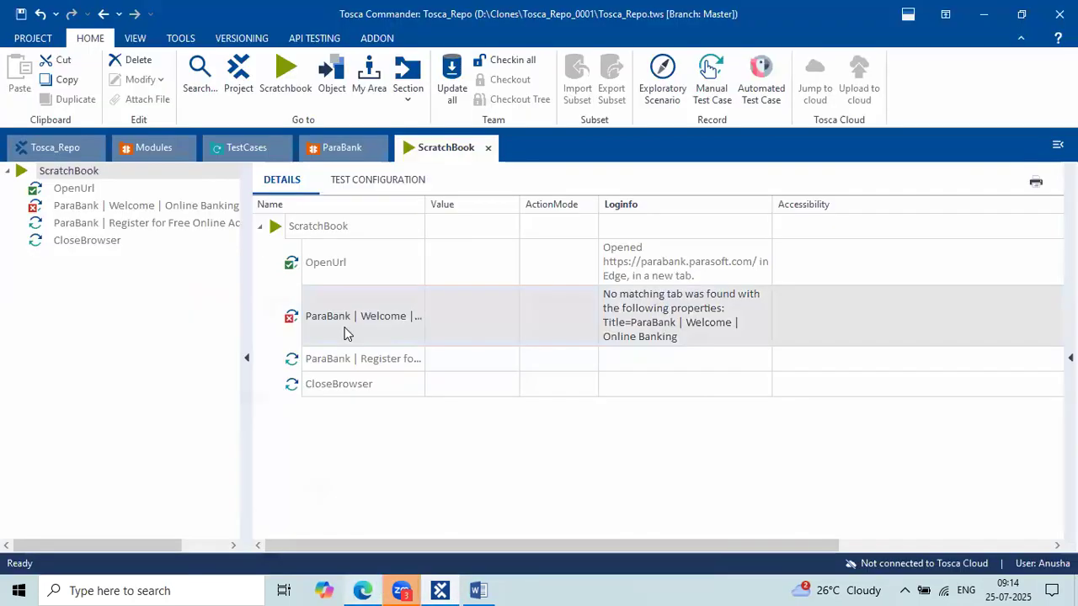
Collapse the OpenUrl, Welcome, Register and CloseBrowser steps, then go to the Modules section.
left_click(243, 150)
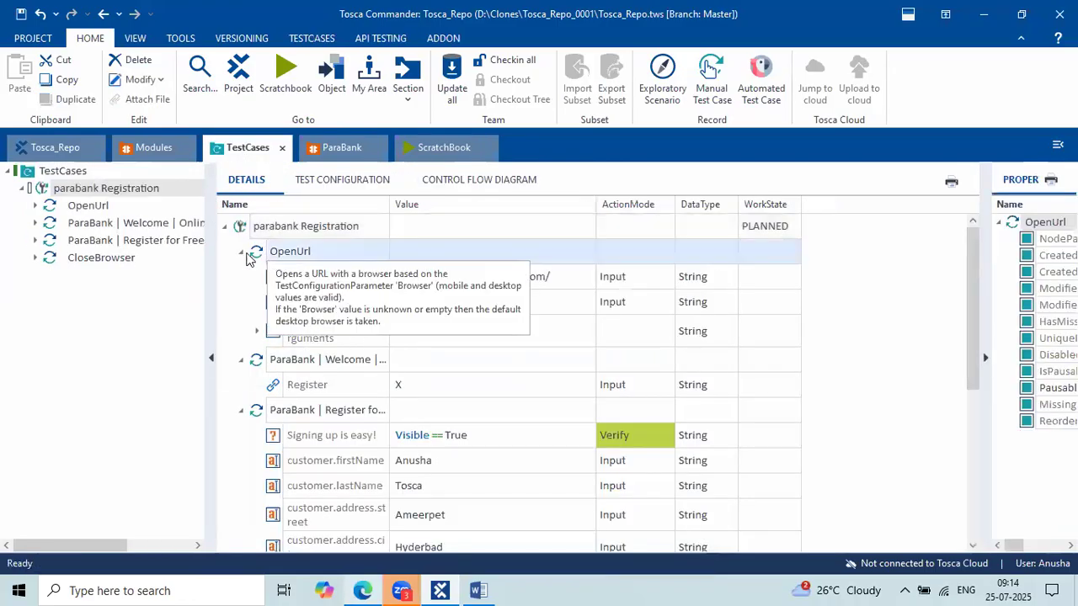
left_click(243, 251)
left_click(242, 277)
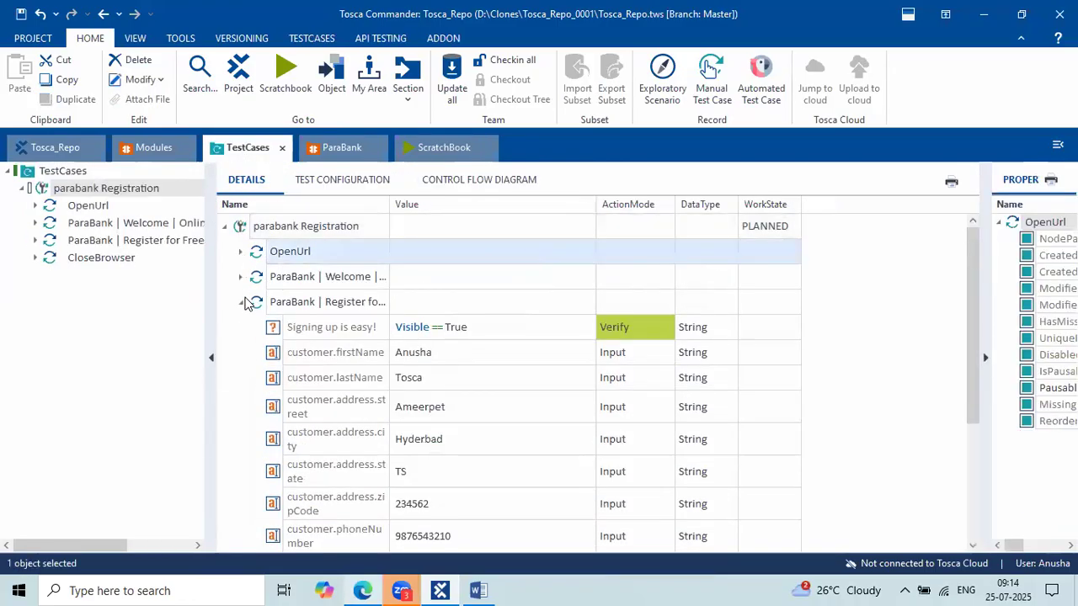
left_click(244, 302)
left_click(241, 328)
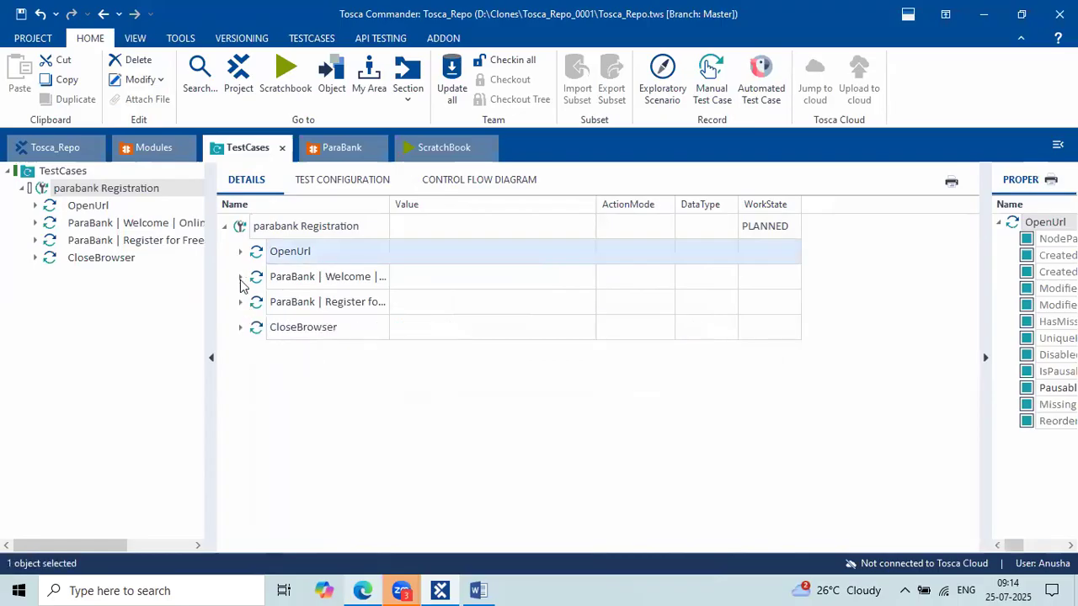
left_click(137, 153)
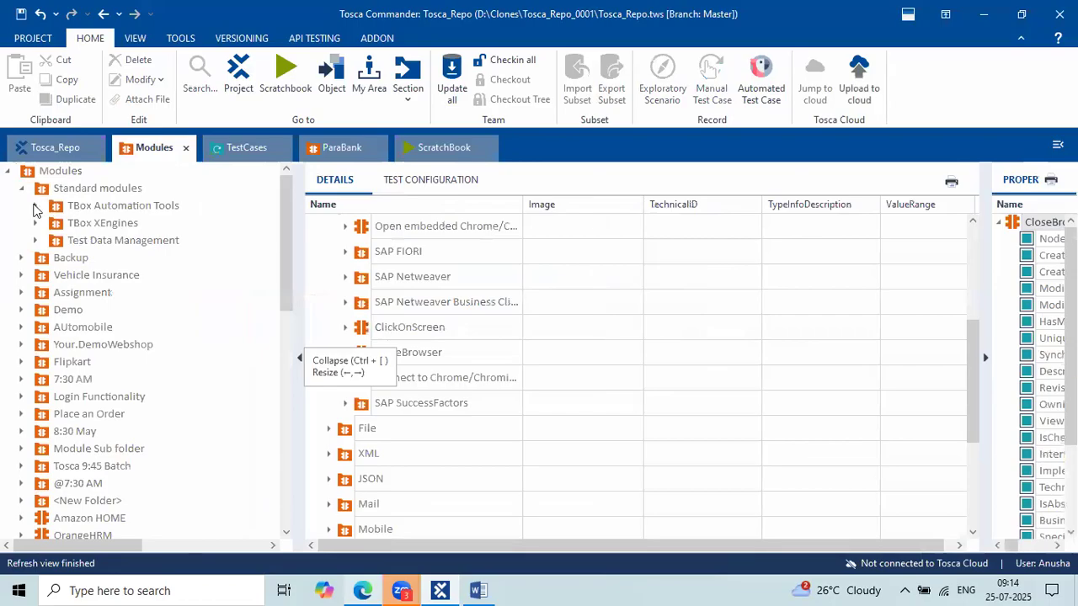
Add a TBox Wait module from the Timing modules and place it right after OpenUrl.
left_click(108, 209)
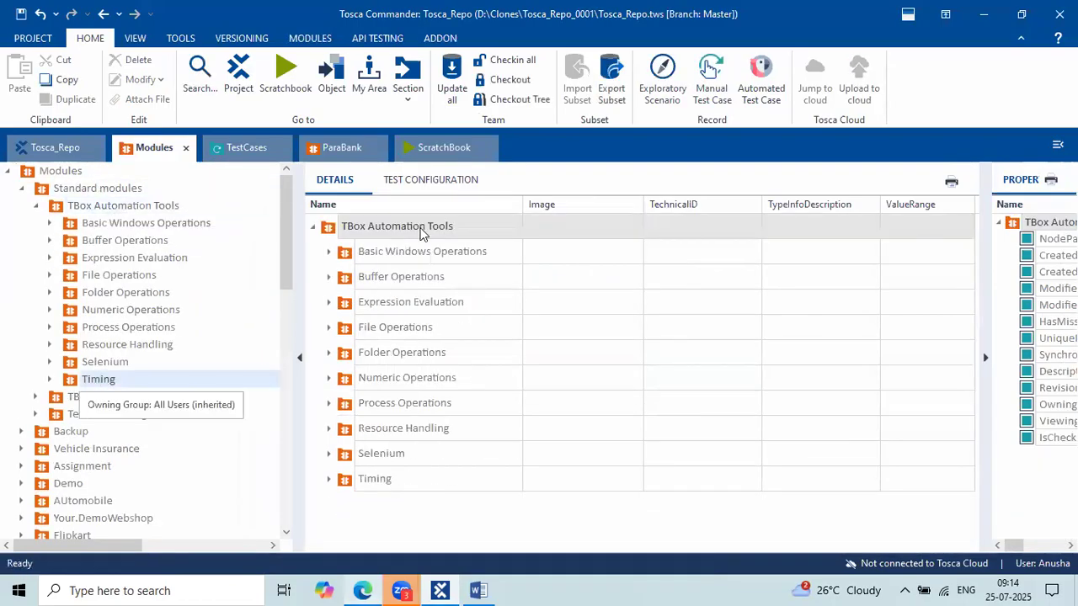
left_click(101, 380)
left_click_drag(362, 253, 283, 228)
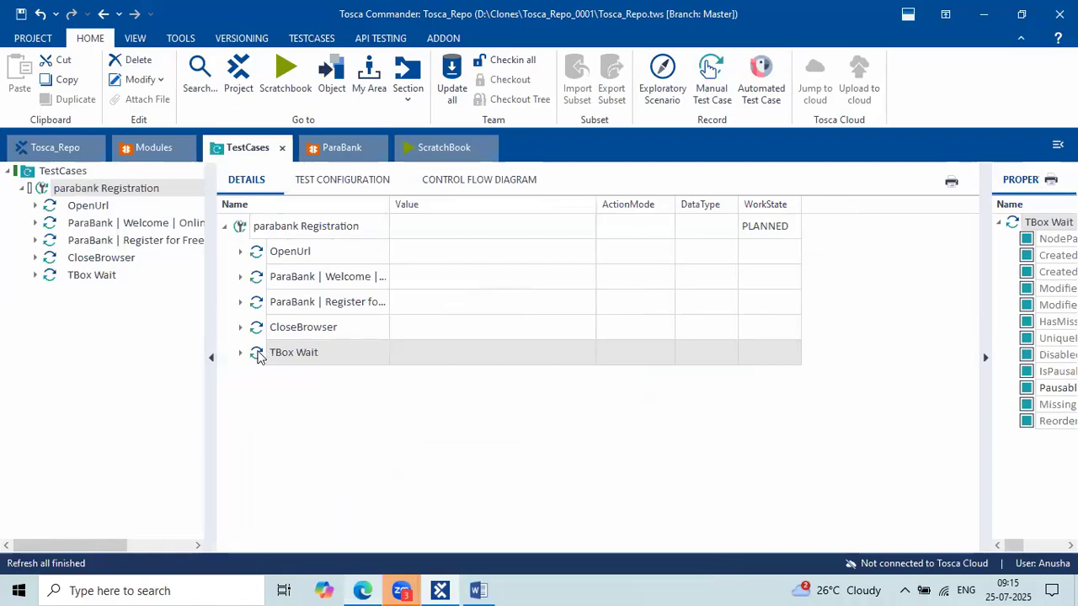
left_click(259, 352)
left_click_drag(259, 352, 263, 282)
Set the TBox Wait Duration to 4000.
left_click(241, 276)
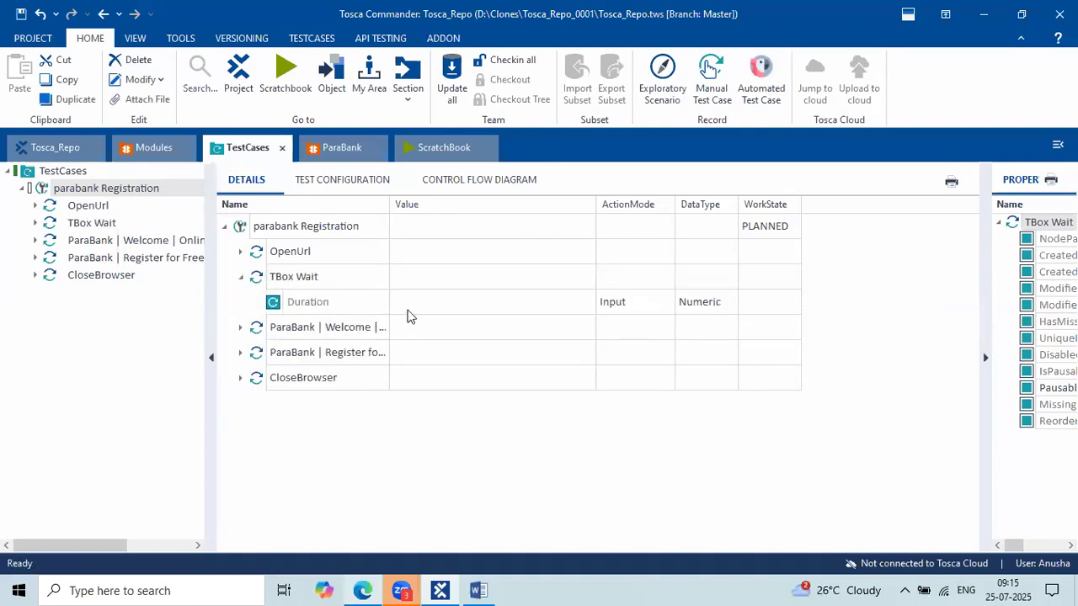
left_click(423, 300)
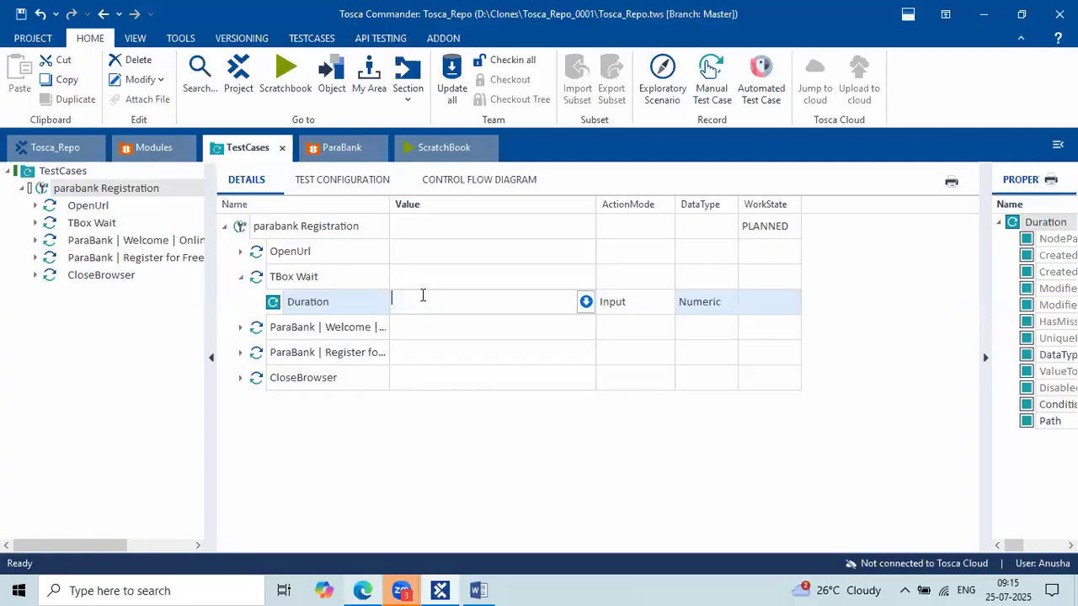
type("4000")
key("Return")
left_click(418, 303)
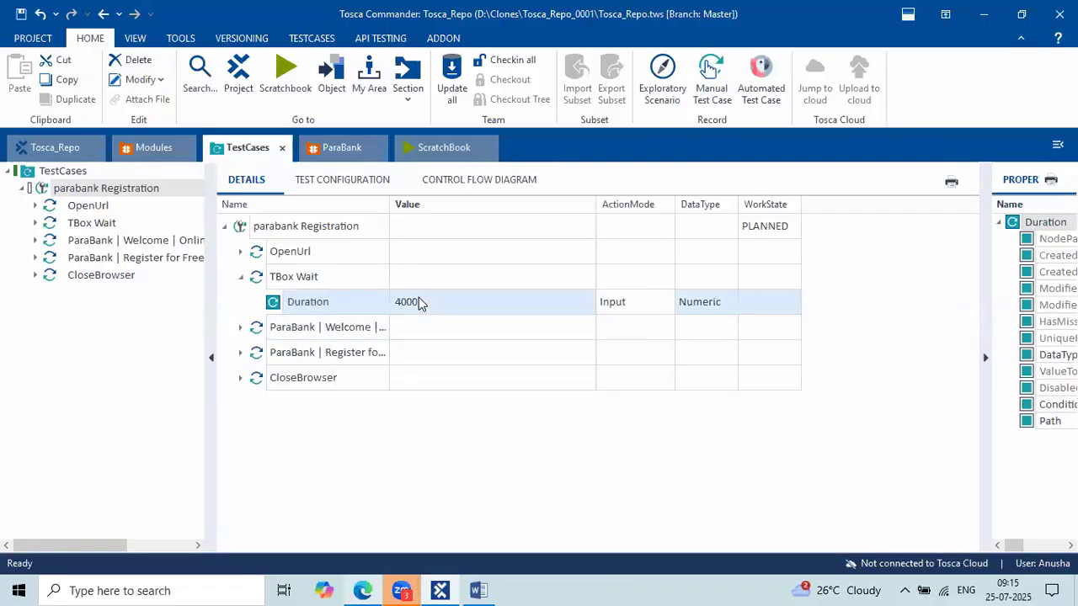
left_click(450, 308)
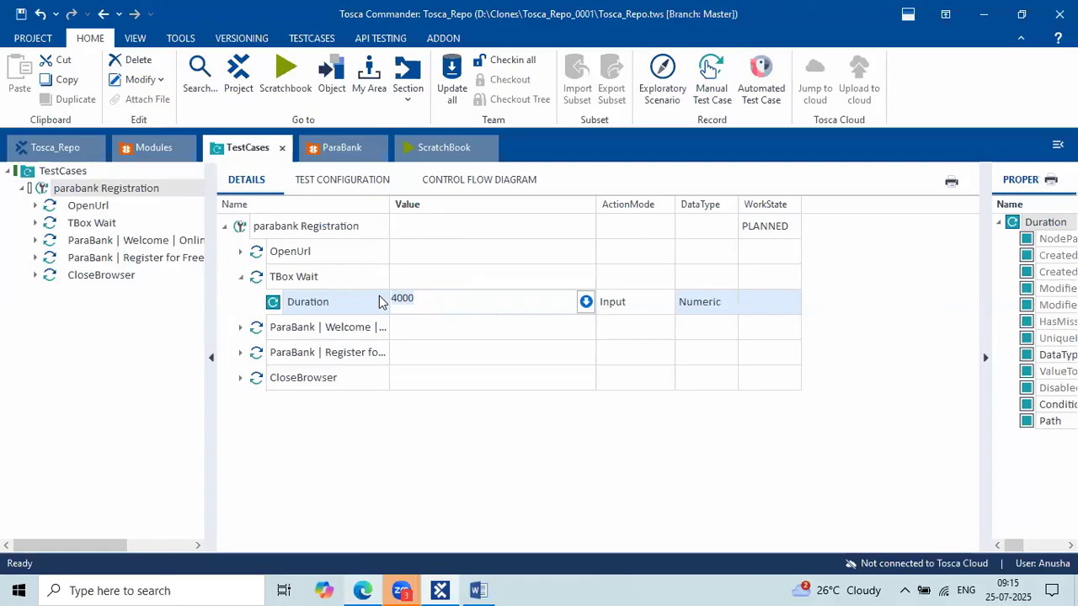
Close the ParaBank browser window, collapse TBox Wait, and bring up the test case's actions.
left_click(362, 588)
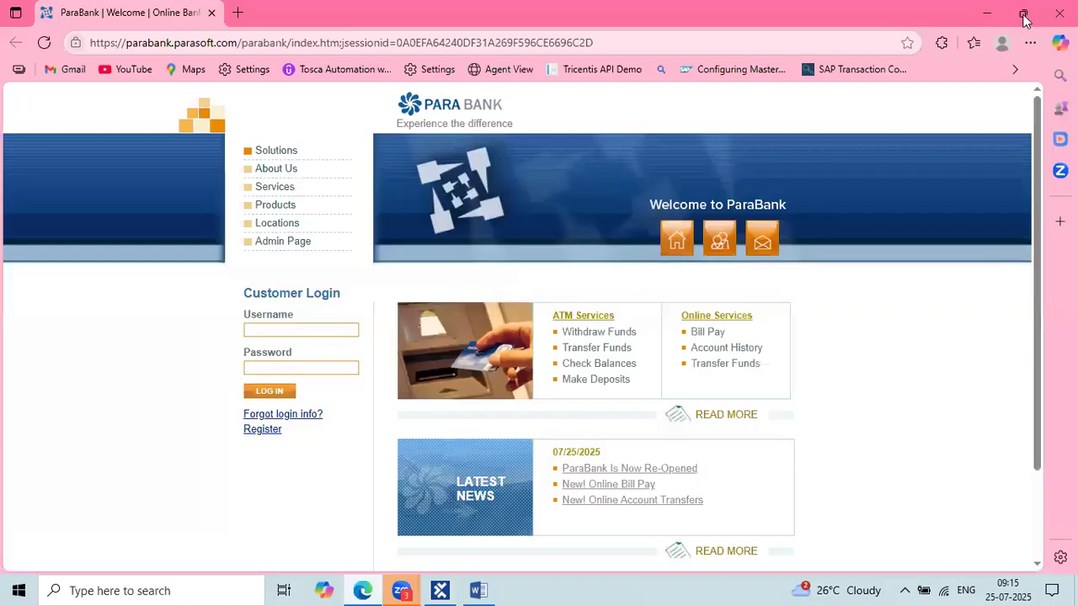
left_click(1059, 13)
left_click(243, 280)
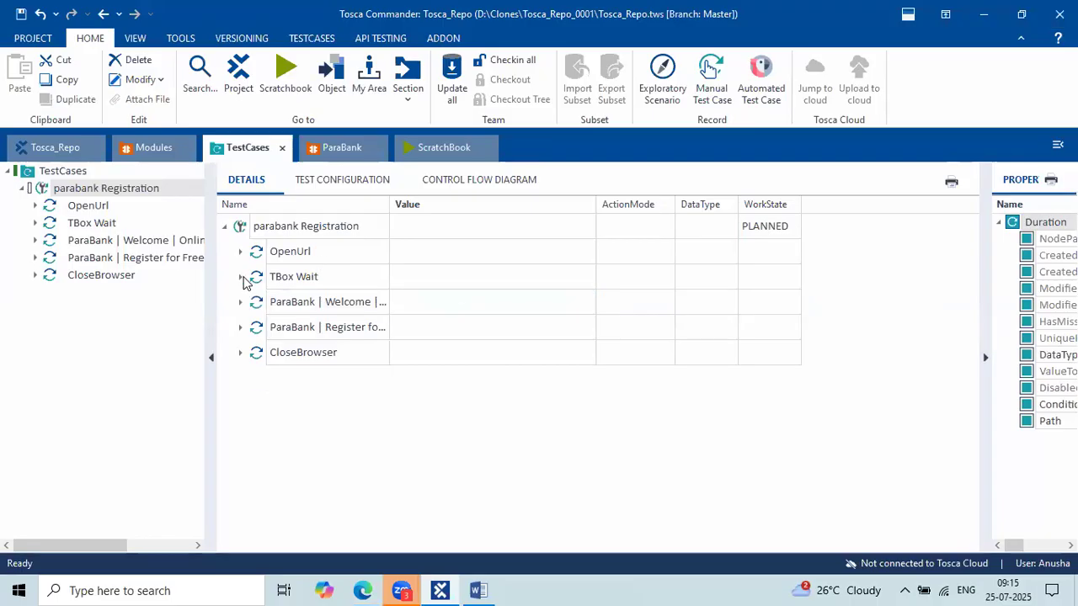
left_click(278, 226)
right_click(278, 221)
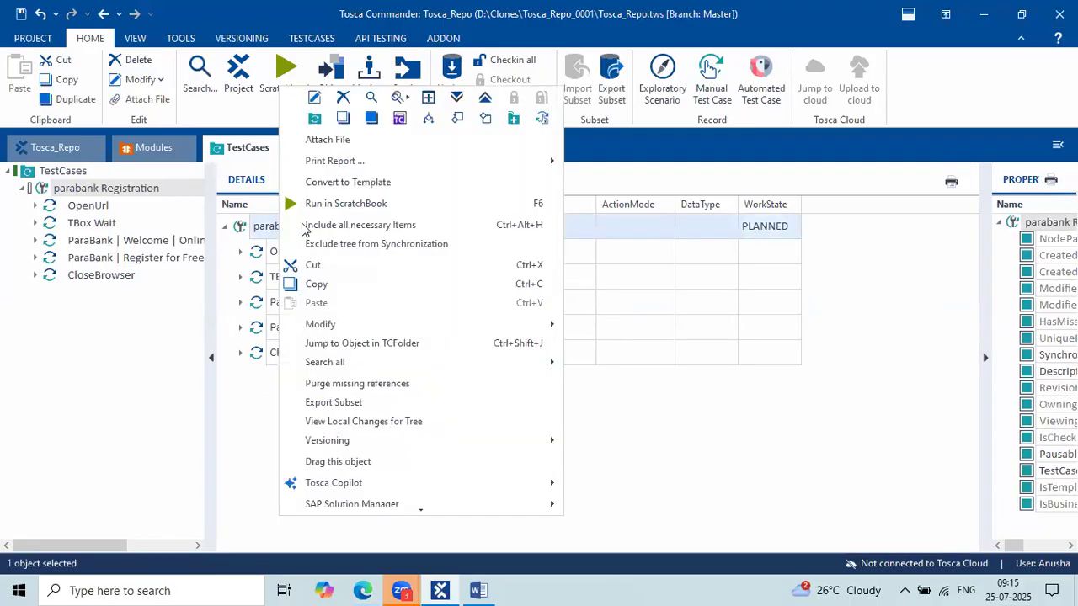
Run the parabank Registration test case in ScratchBook, this time with the 4000 ms wait.
left_click(351, 204)
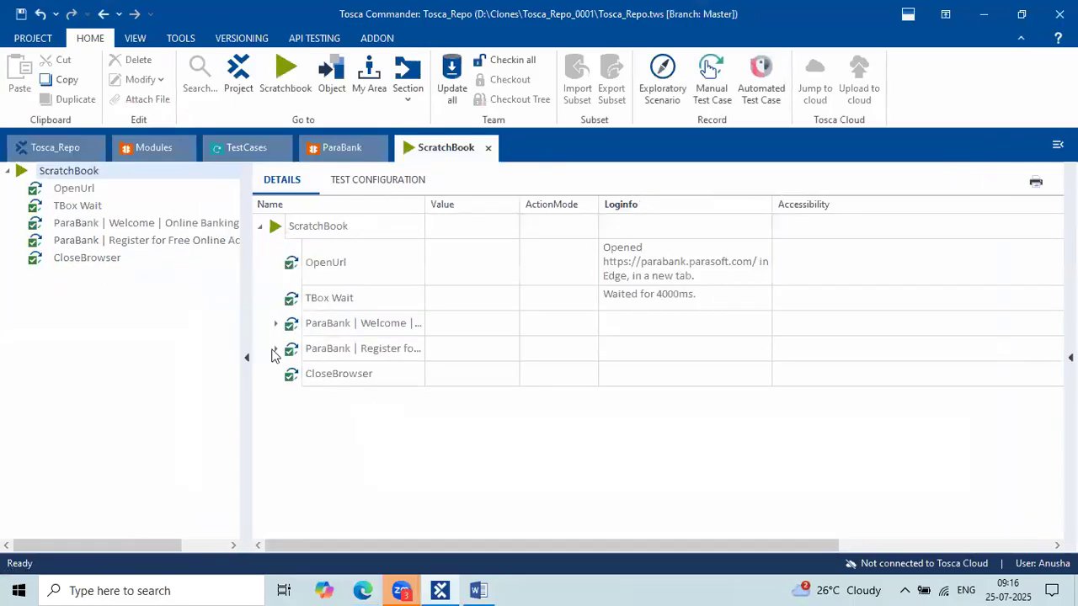
Expand the Register results and read the successful 'Signing up is easy!' verification Loginfo.
left_click(275, 349)
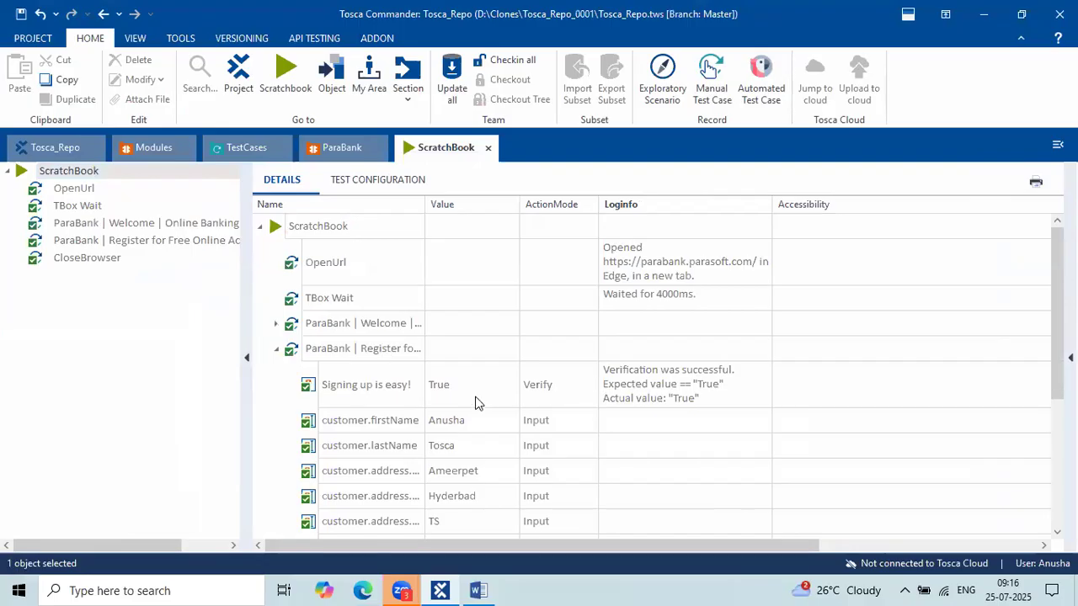
left_click(402, 387)
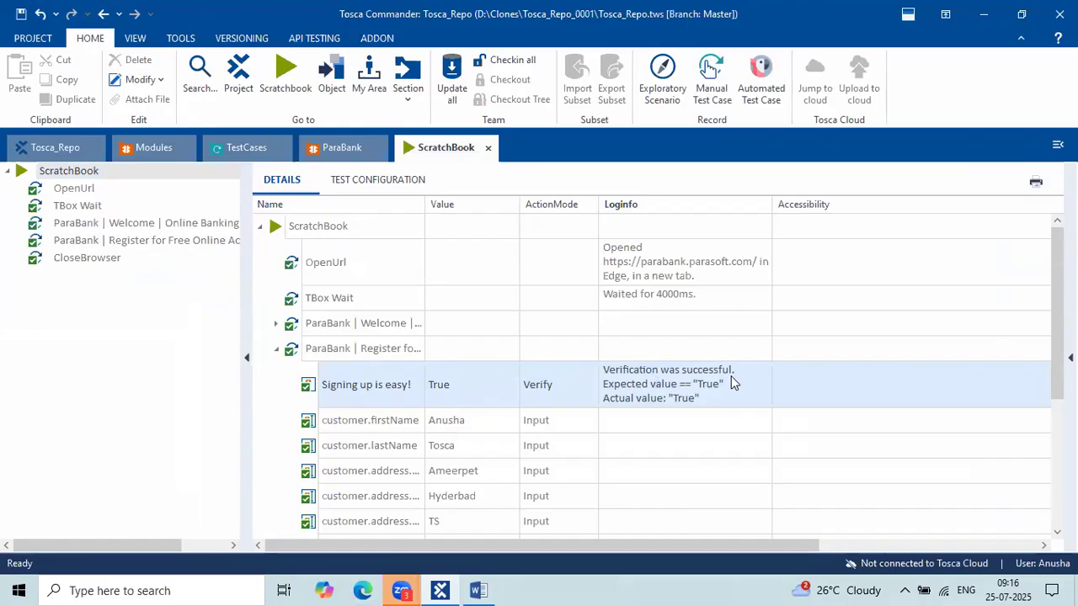
left_click(721, 390)
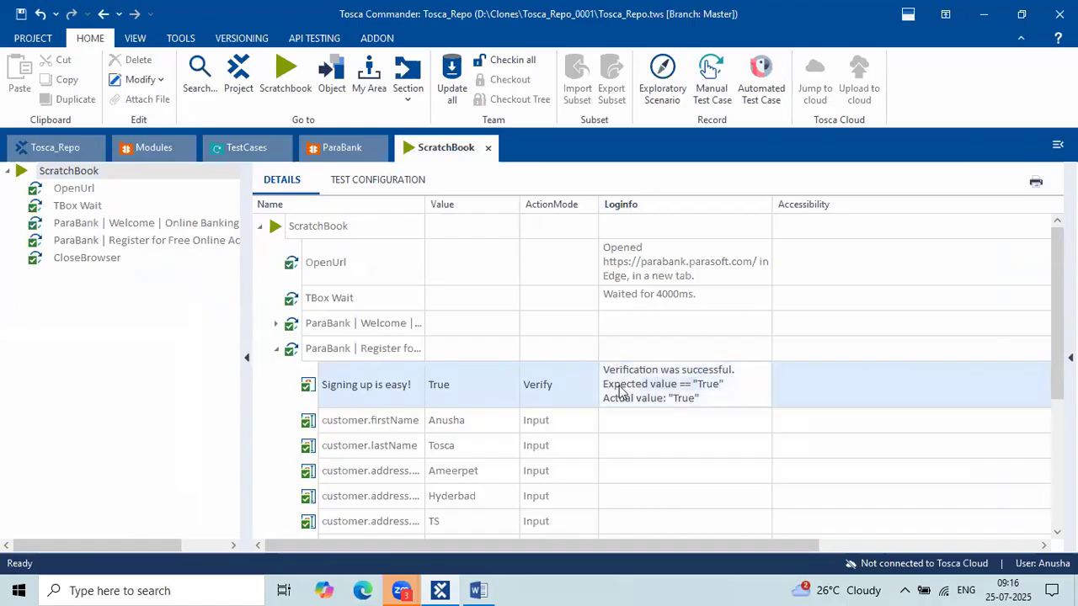
left_click(705, 399)
left_click_drag(636, 408, 700, 398)
left_click_drag(624, 371, 734, 364)
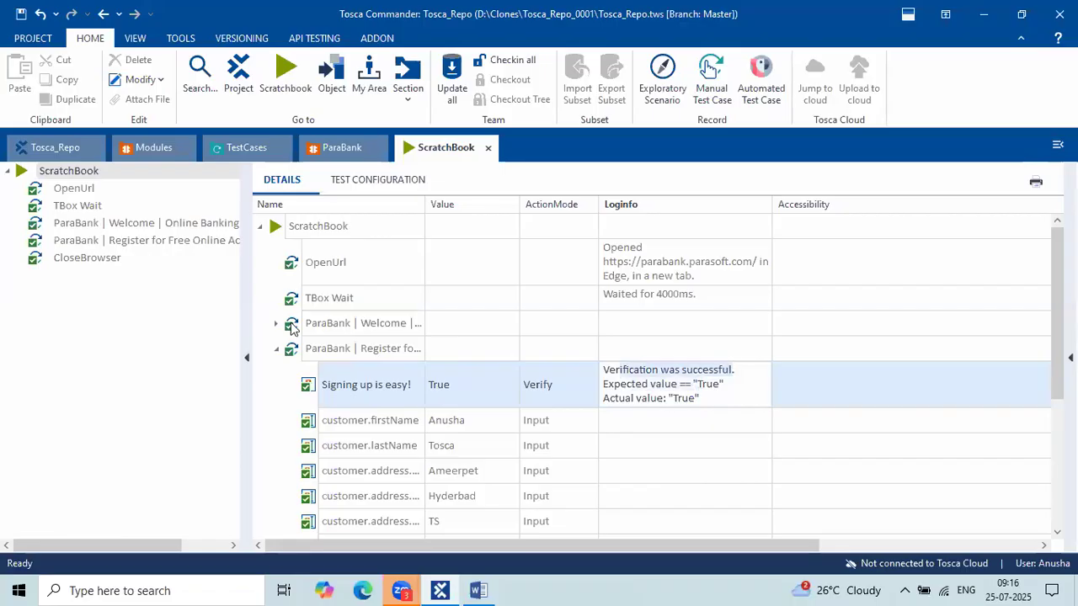
Review the result rows including TBox Wait, then return to the parabank Registration test case.
scroll(415, 391, "down", 4)
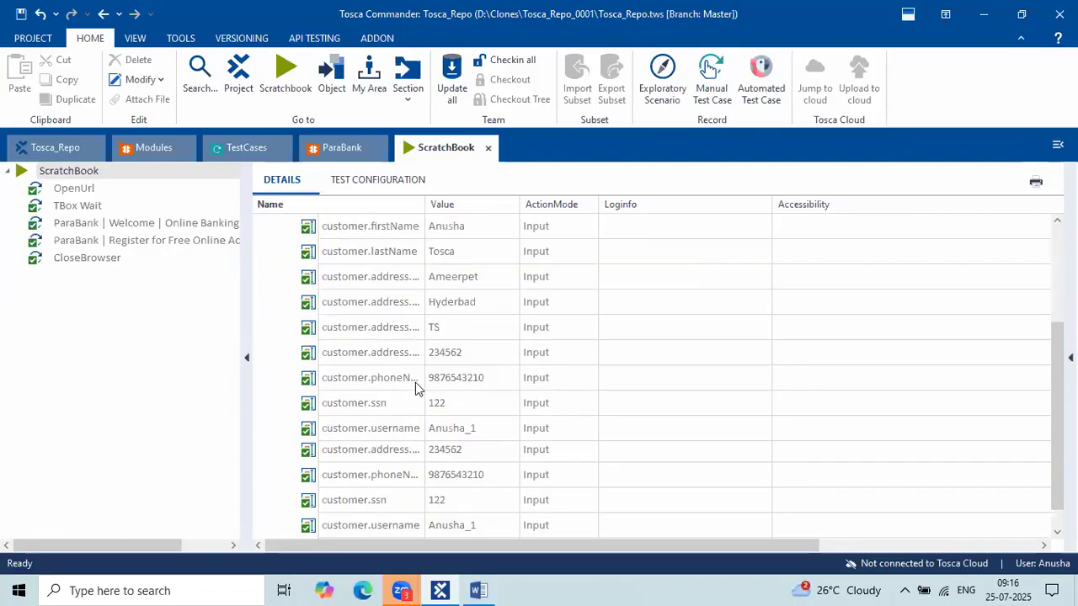
scroll(415, 396, "up", 4)
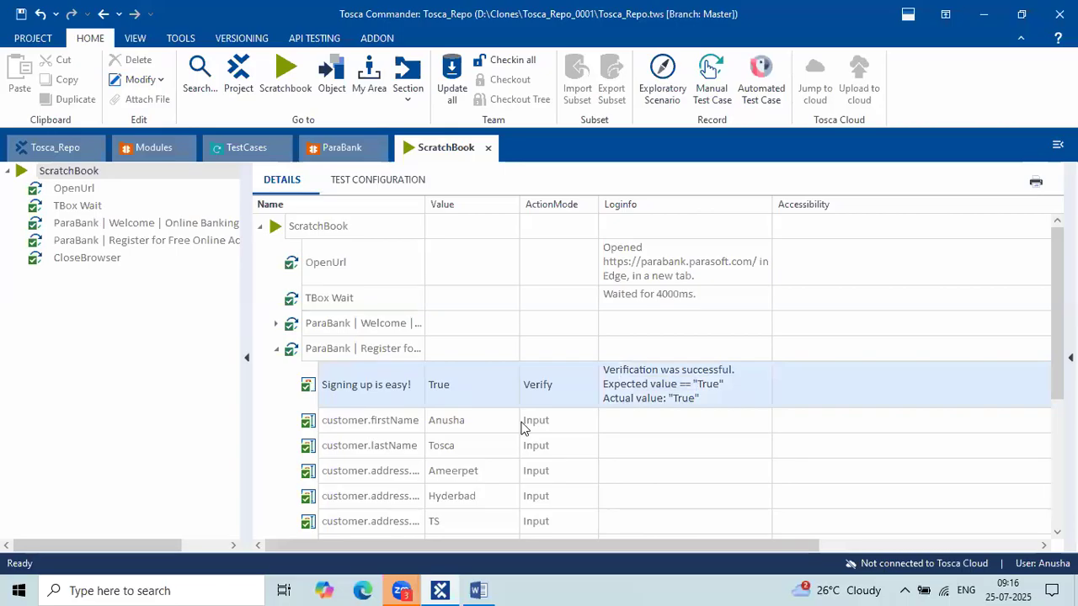
left_click(385, 297)
left_click(247, 148)
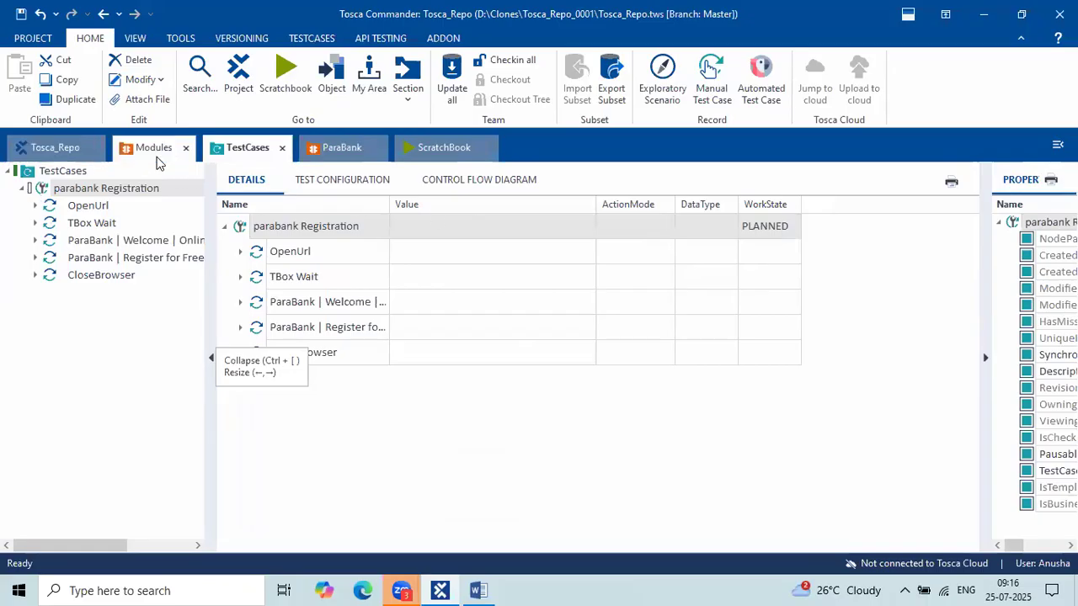
Open the CommoBank Execution folder from the Tosca_Repo tree in its own tab and widen the grid.
left_click(59, 151)
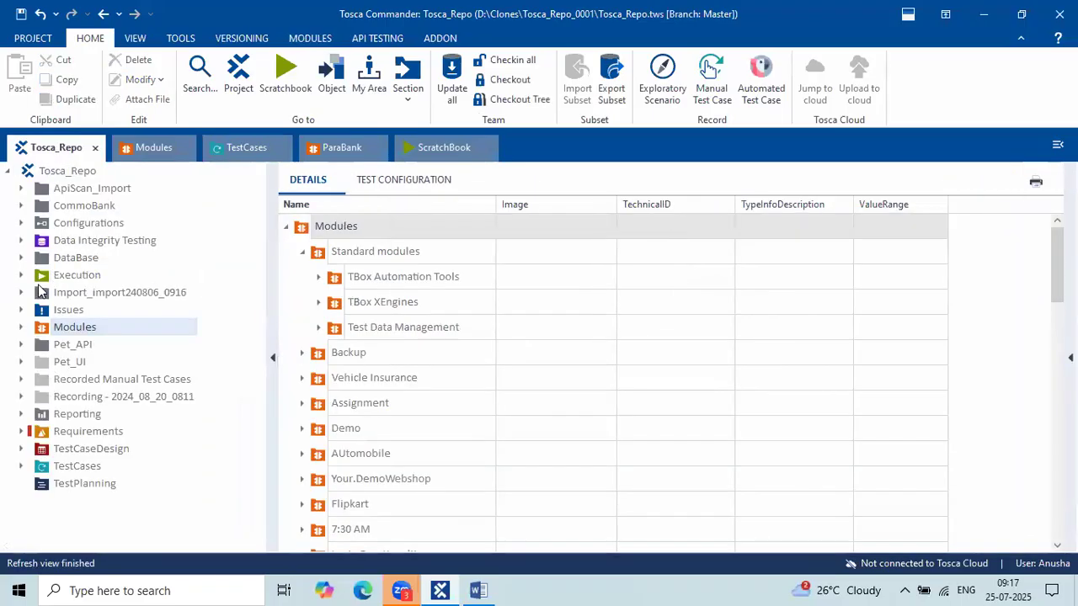
left_click(22, 206)
left_click(80, 223)
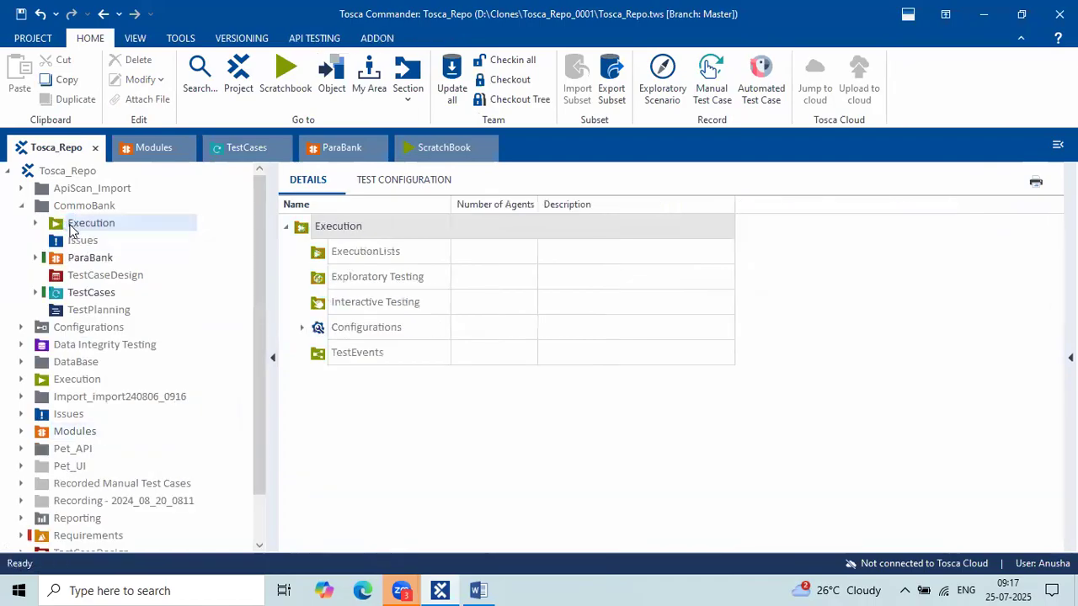
right_click(77, 224)
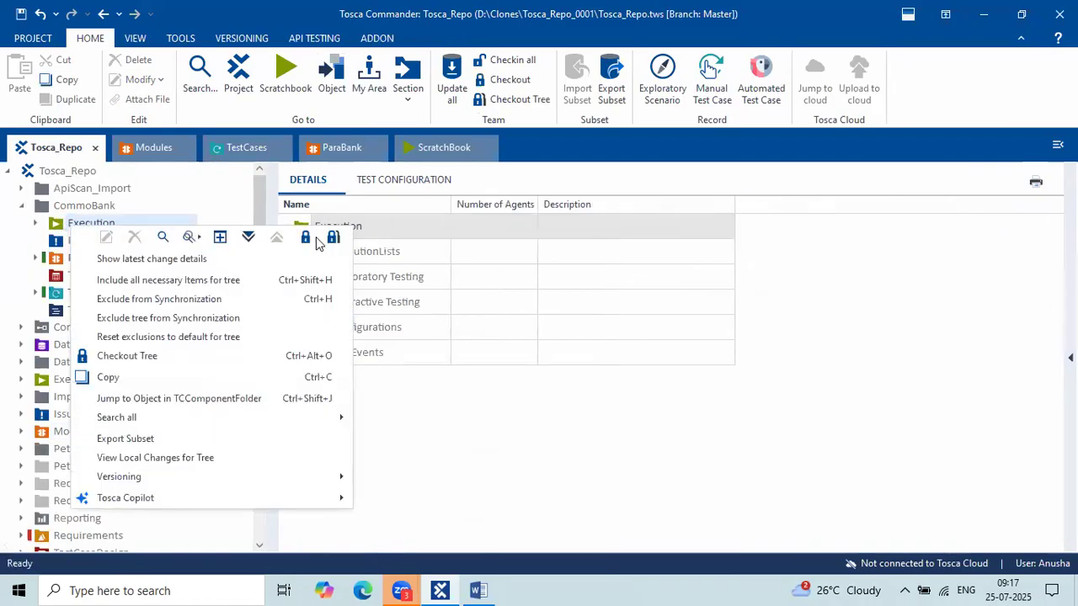
left_click(219, 237)
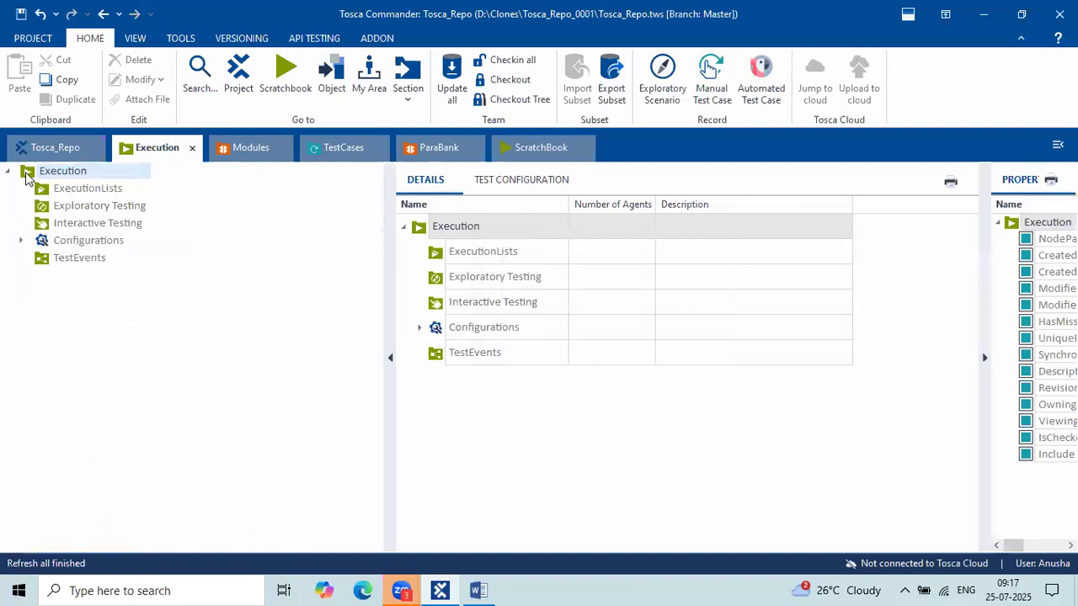
left_click_drag(390, 308, 230, 278)
Check out the ExecutionLists folder for editing.
left_click(103, 193)
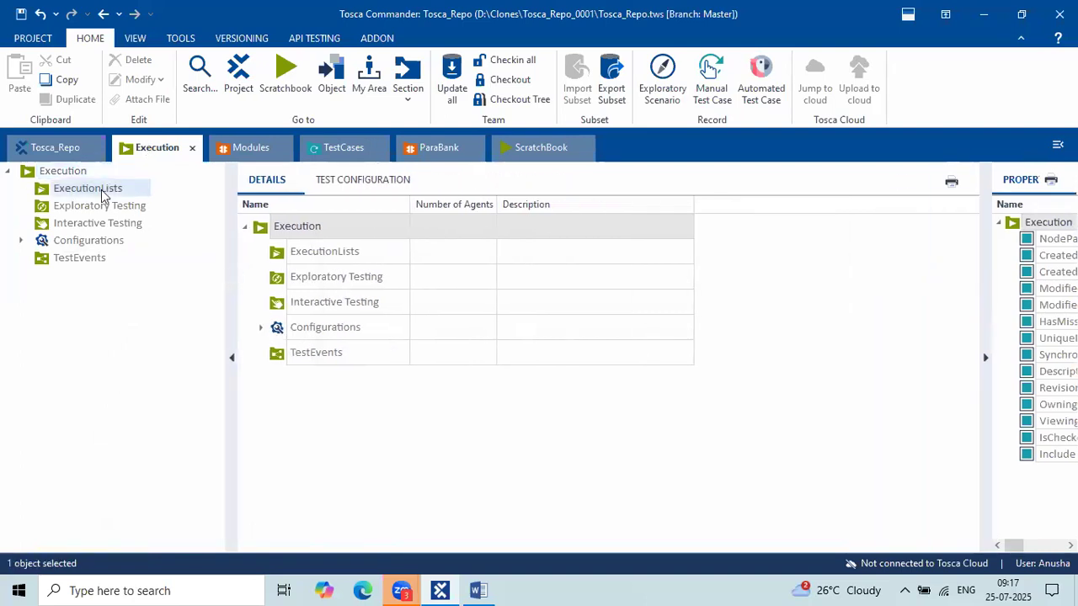
right_click(102, 192)
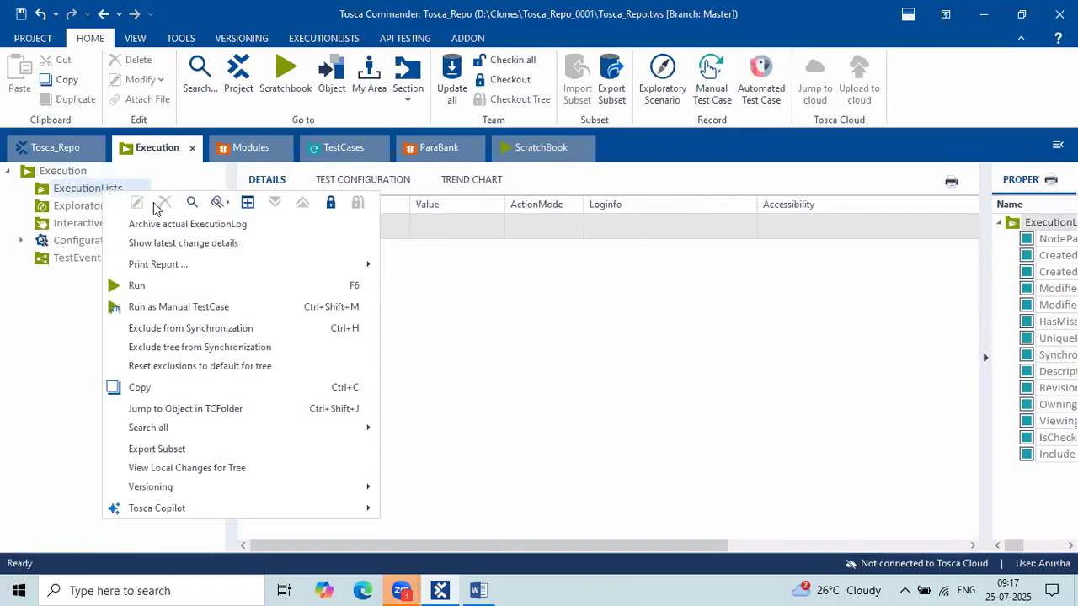
key("Escape")
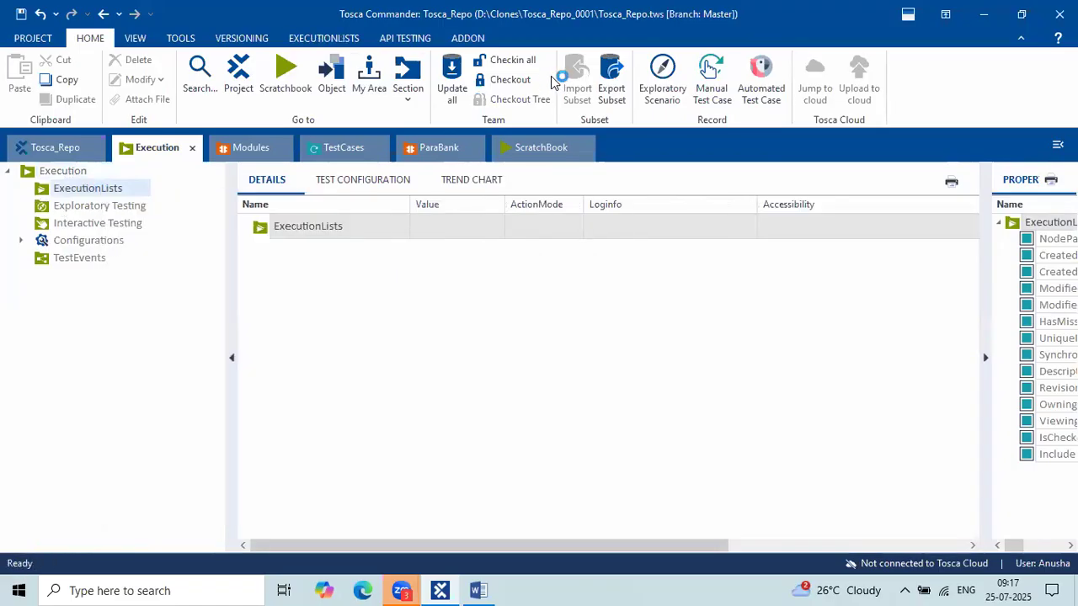
left_click(512, 80)
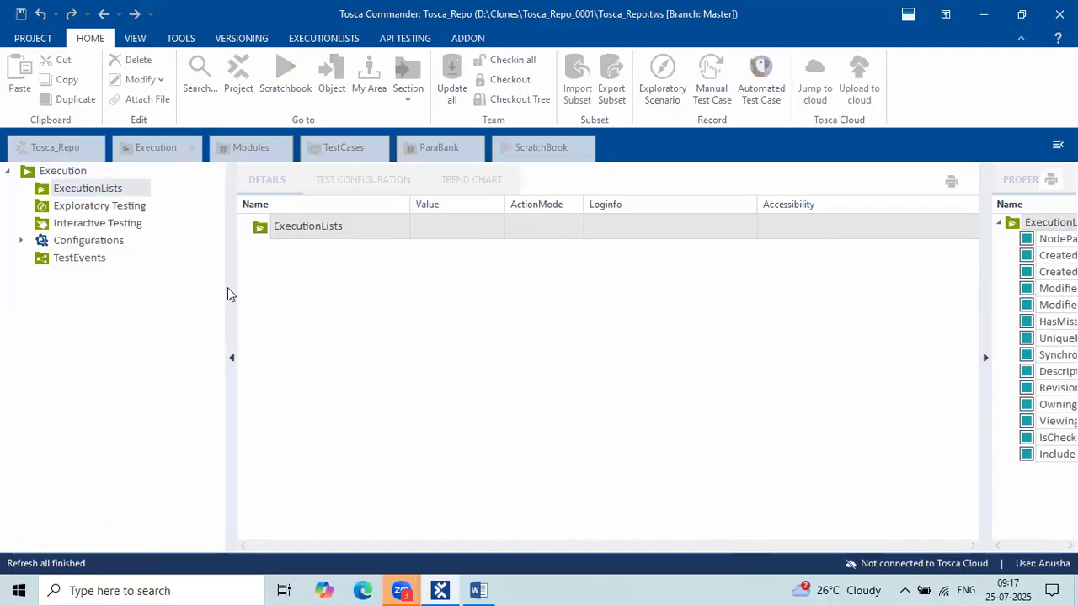
Create a folder named 'Parabank' under ExecutionLists.
right_click(130, 190)
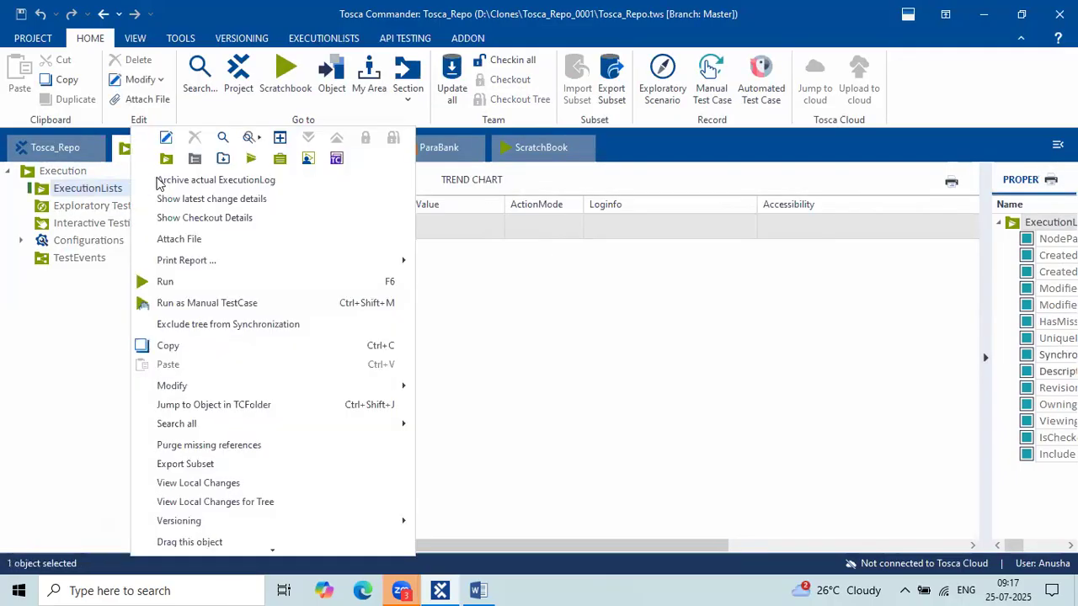
left_click(162, 160)
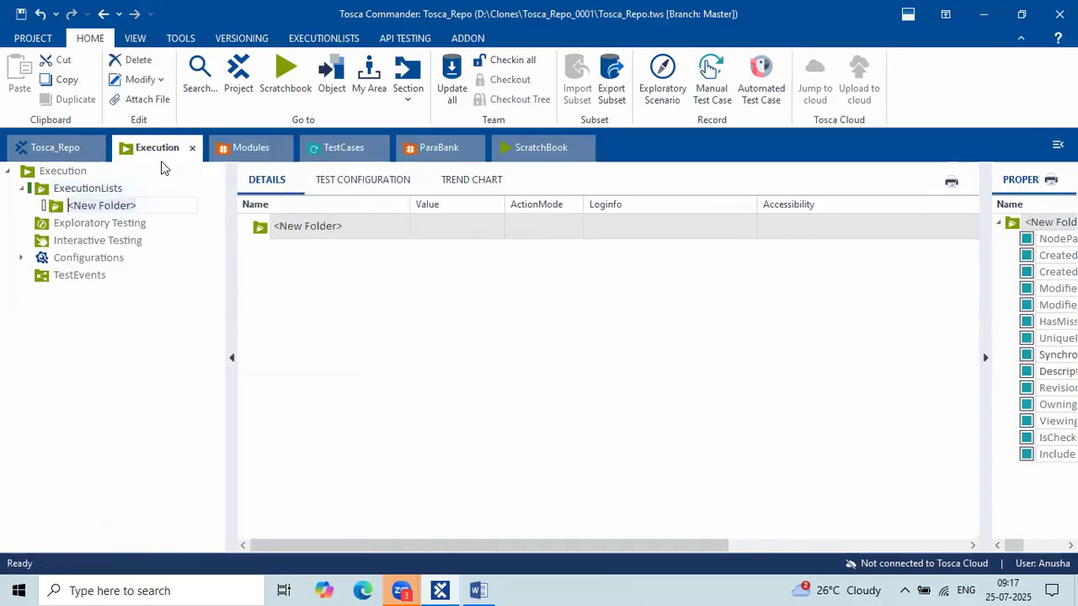
type("Parabanak")
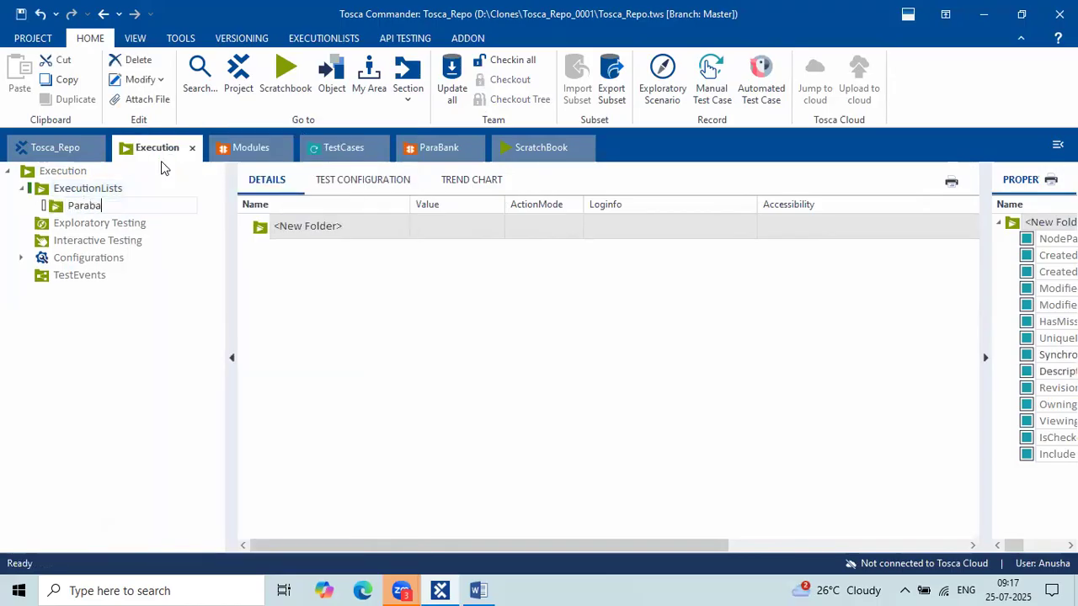
key("BackSpace")
key("BackSpace")
key("BackSpace")
type("nk")
key("Return")
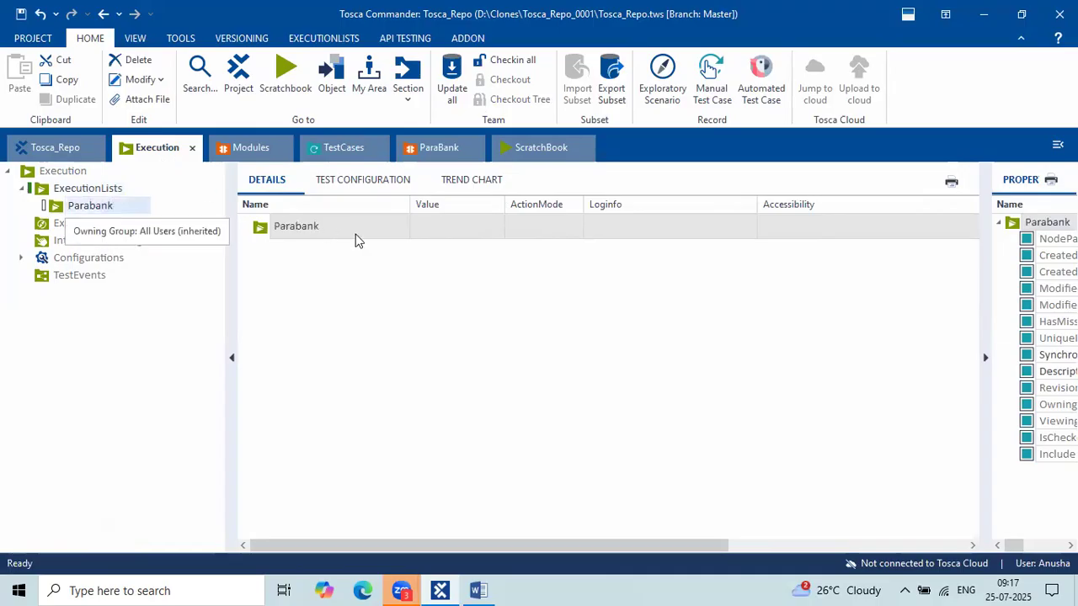
right_click(270, 226)
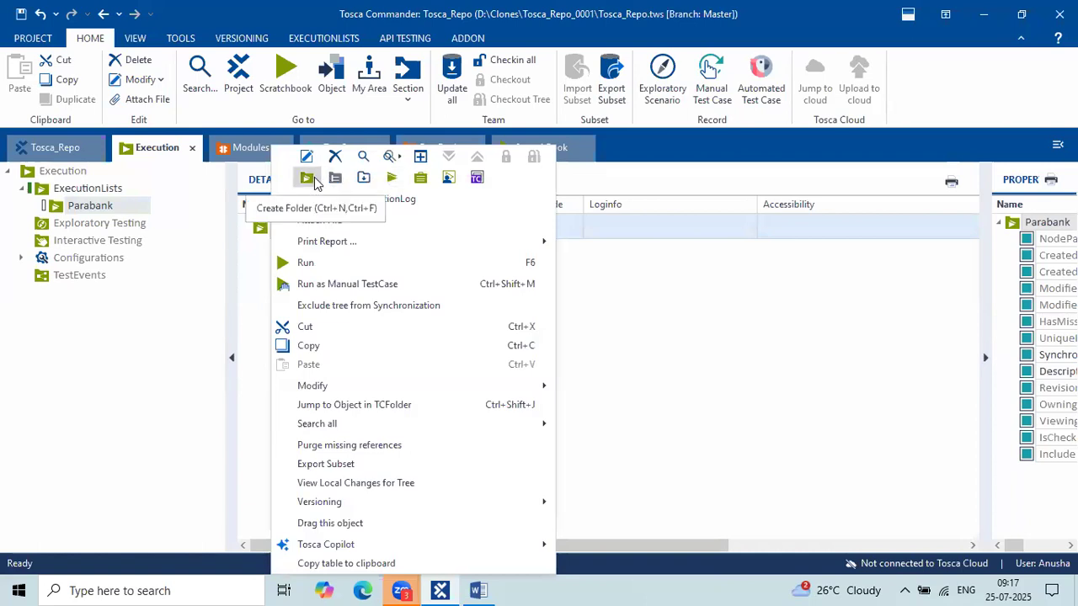
Create a 'ParaBank' execution list in Parabank and drag the parabank Registration test case into it.
left_click(393, 179)
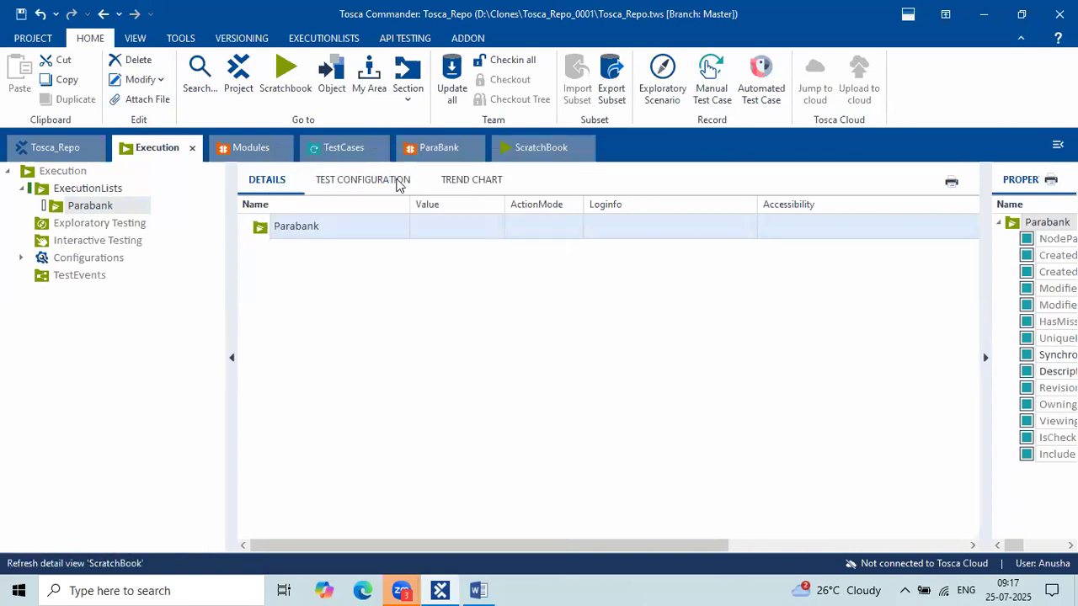
type("ParaBank")
key("Return")
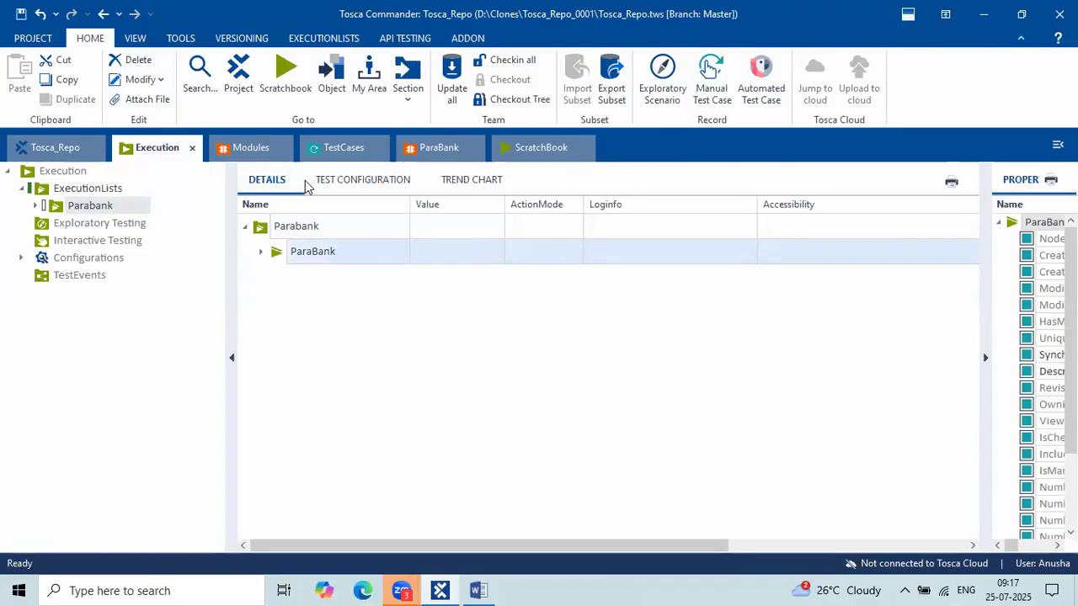
left_click(343, 152)
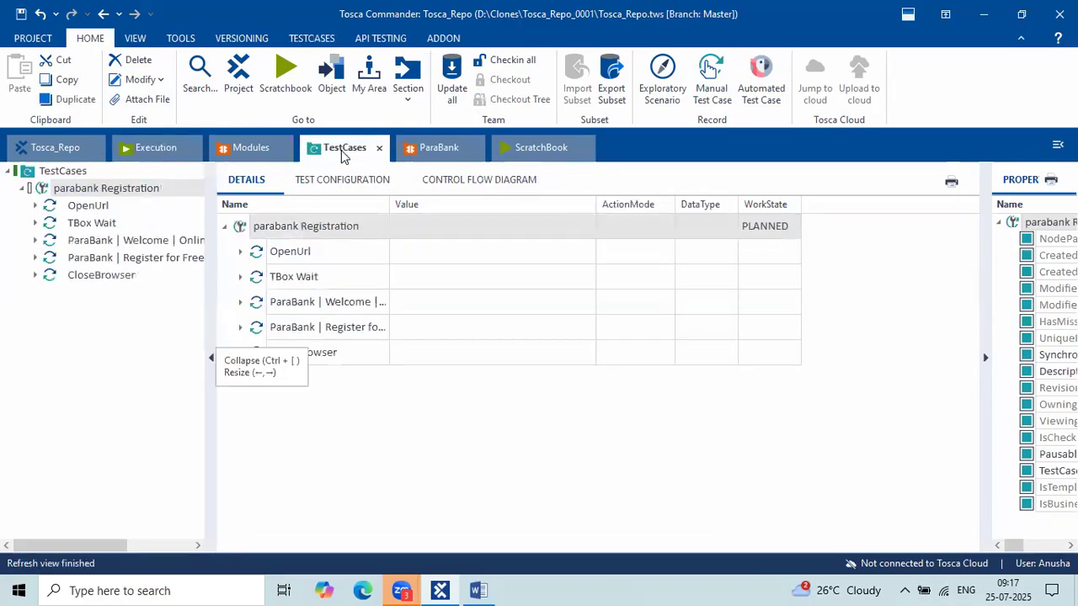
left_click_drag(248, 234, 296, 258)
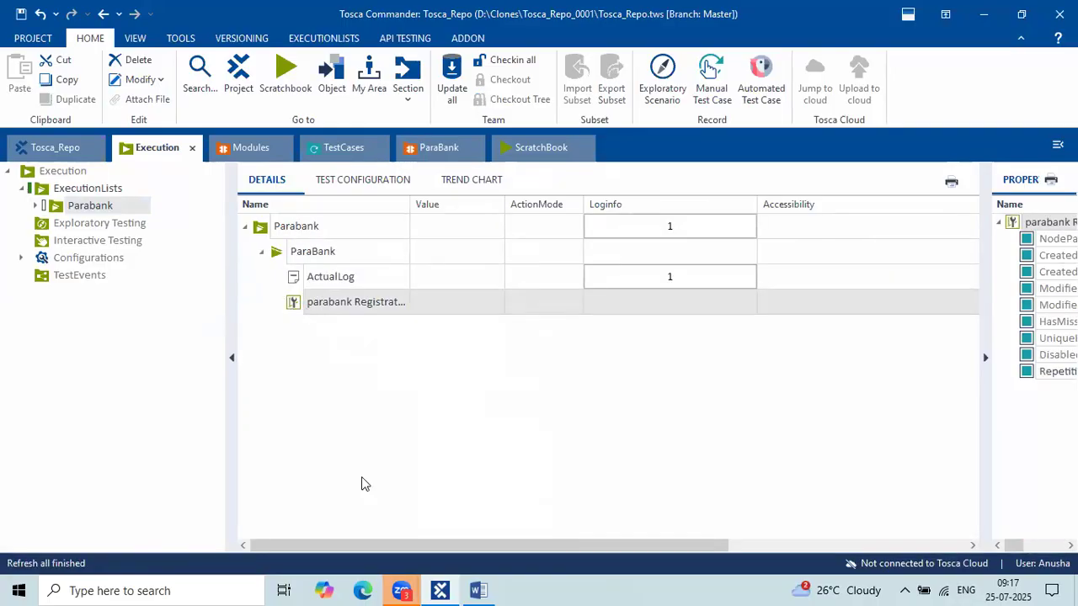
left_click(364, 589)
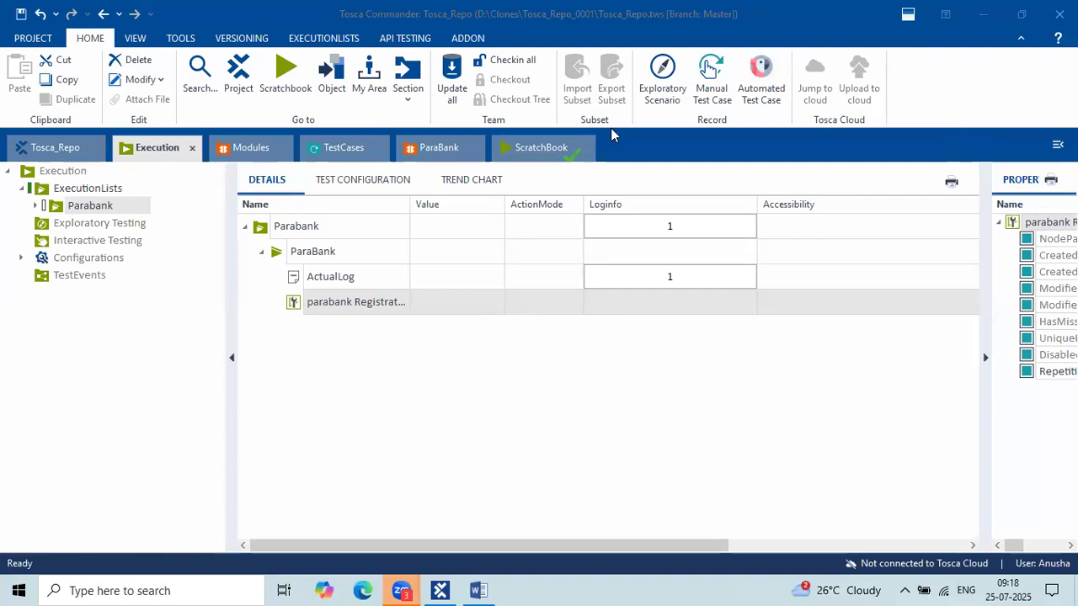
Run the ParaBank execution list so its Registration test case passes on Edge.
left_click(542, 148)
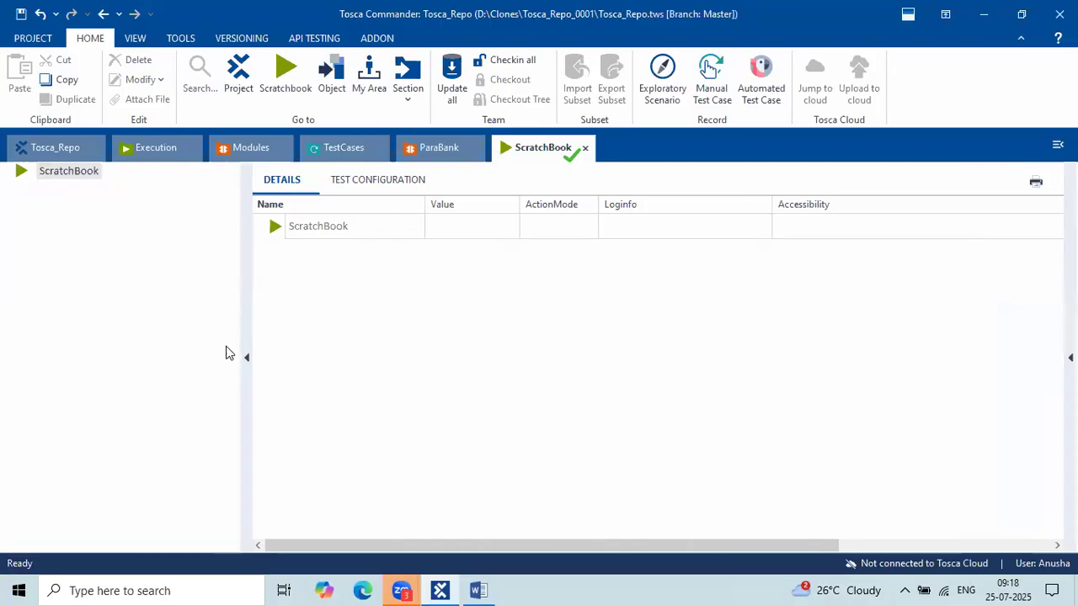
left_click(156, 147)
left_click(329, 257)
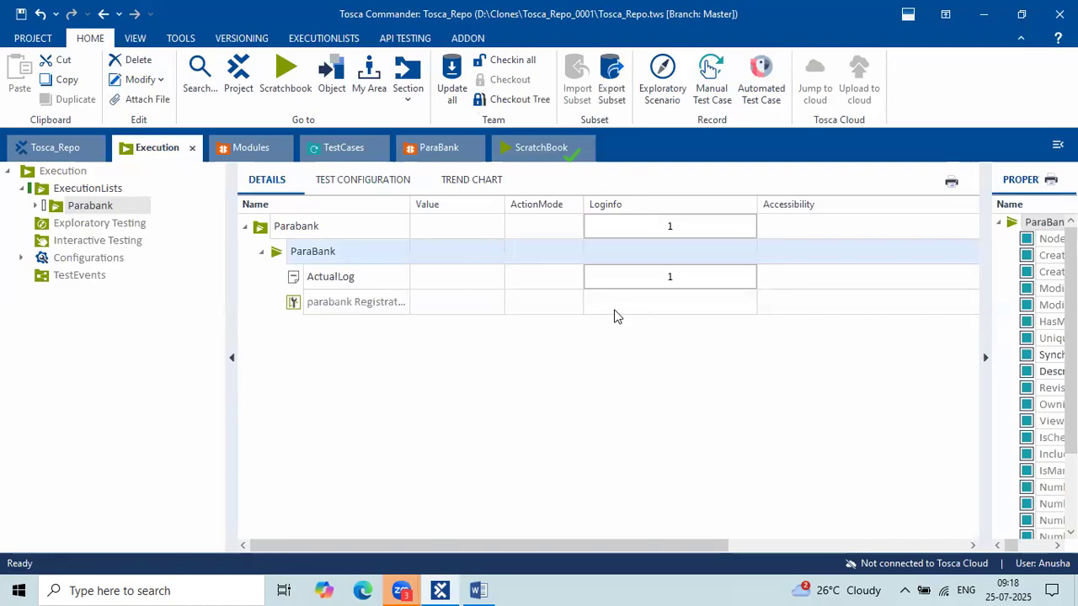
right_click(337, 250)
left_click(419, 203)
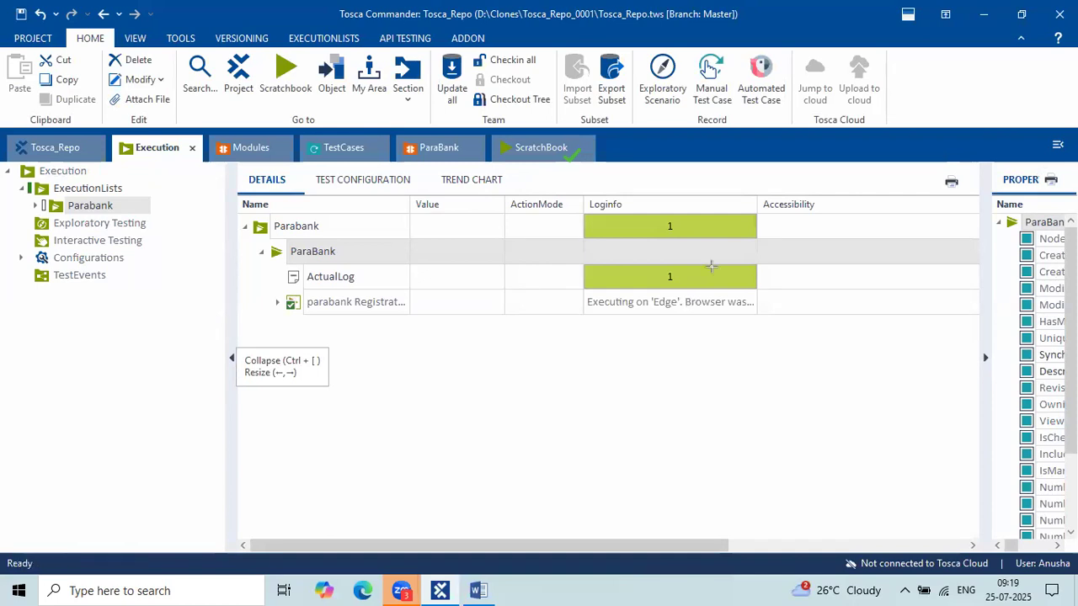
left_click_drag(575, 182, 764, 316)
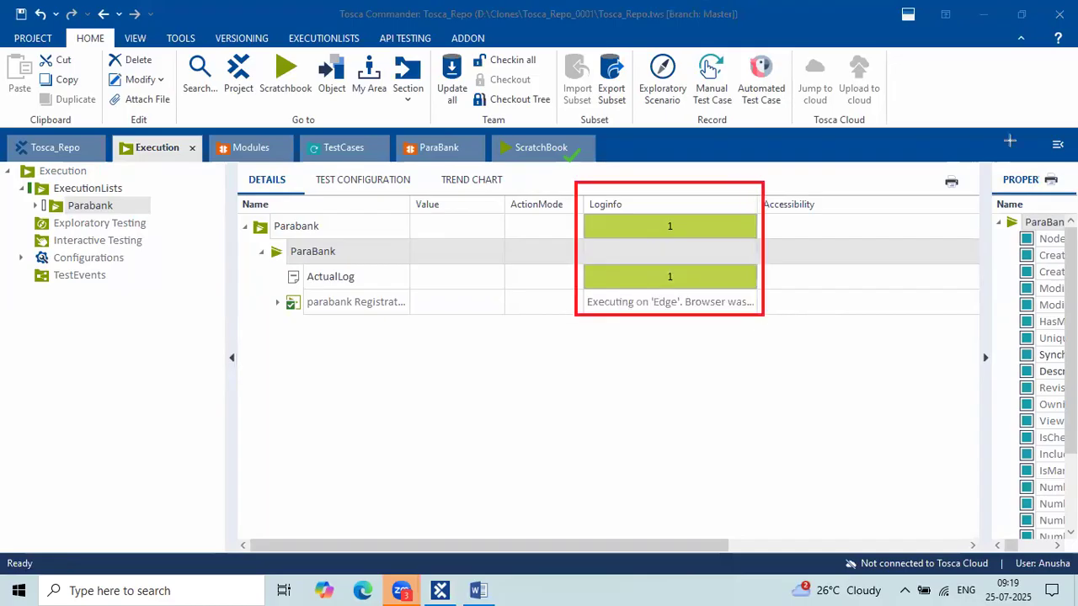
Read the full Edge log message, then collapse ParaBank to its green LogInfo result of 1.
key("Escape")
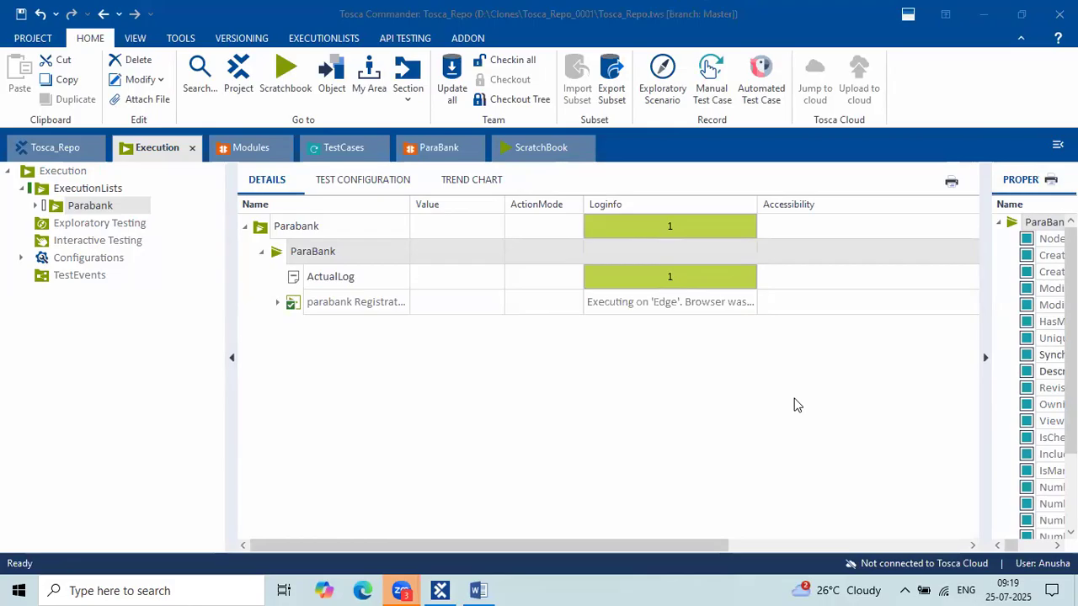
left_click(633, 236)
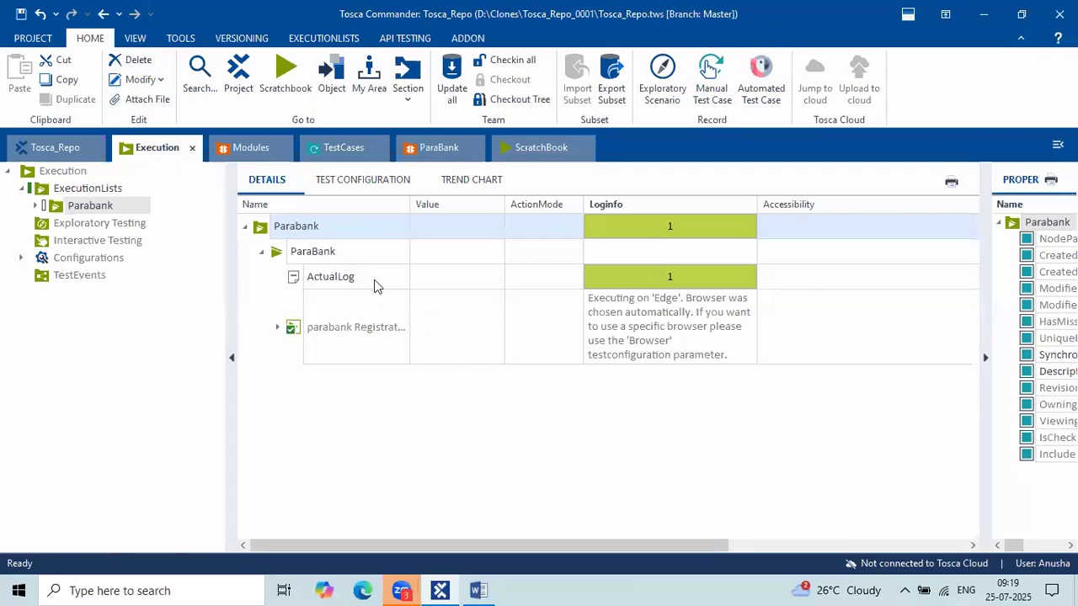
left_click(260, 254)
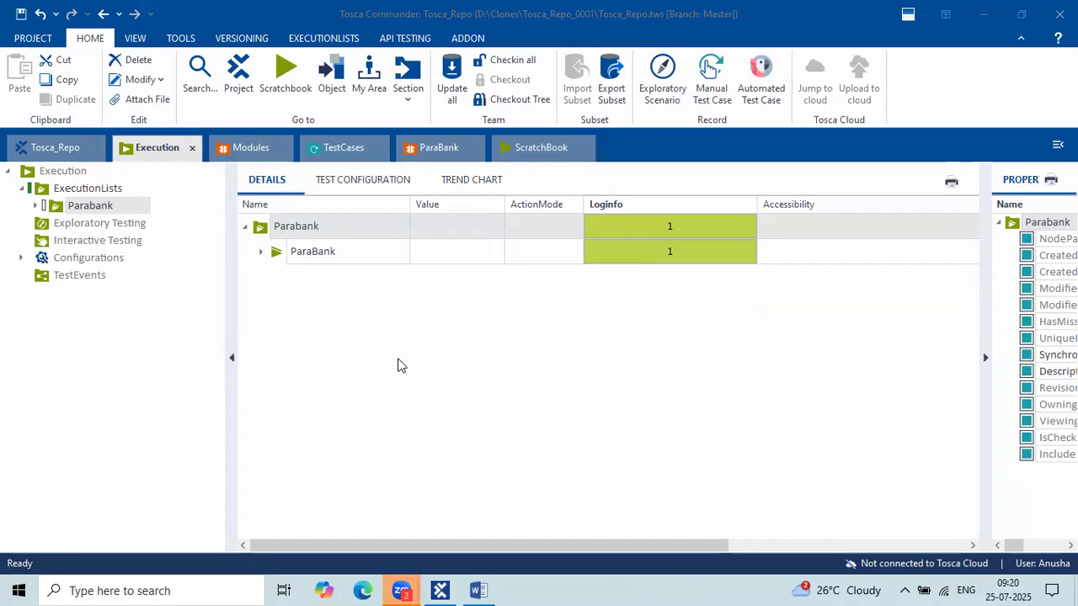
Open the parabank Registration test case and expand its Register for Free step.
left_click(352, 154)
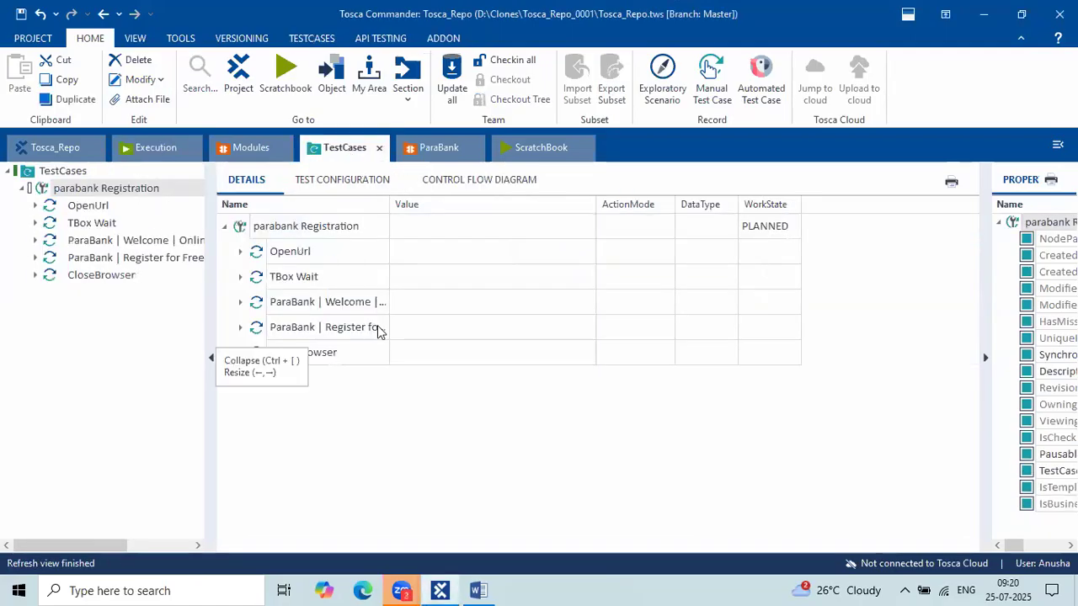
left_click(241, 303)
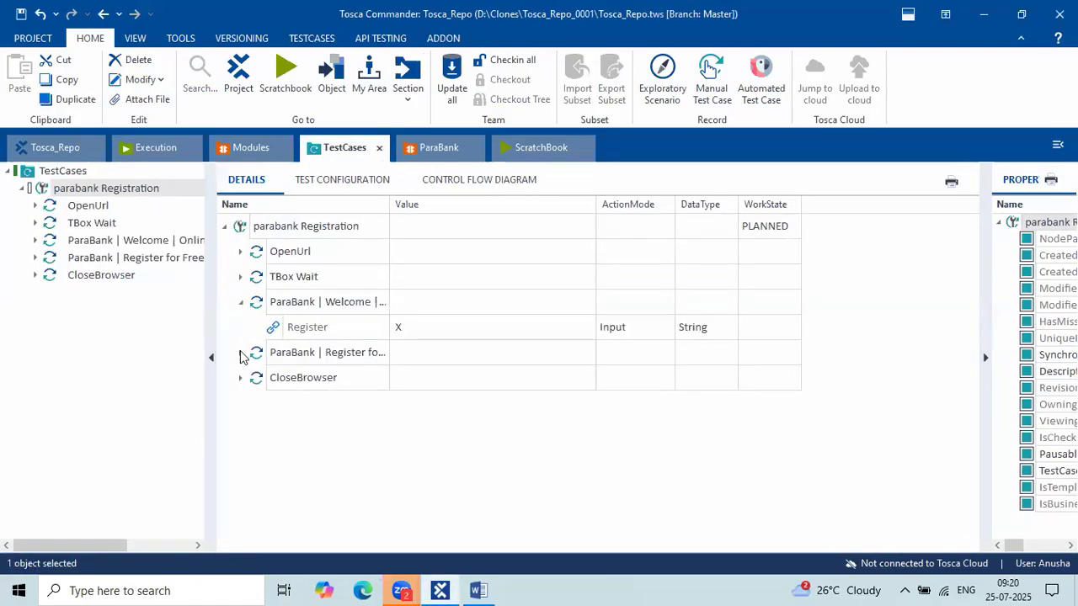
left_click(240, 352)
left_click(241, 302)
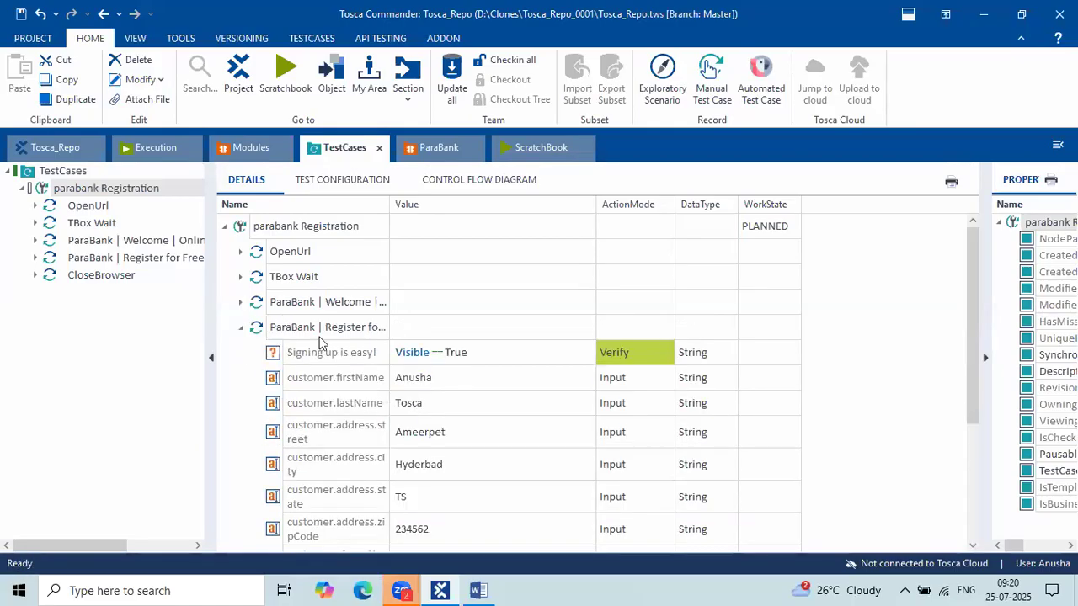
Review the customer input rows from firstName through phoneNumber, checking the Word notes.
left_click(466, 382)
left_click(457, 468, "shift")
scroll(457, 469, "down", 1)
left_click(453, 489, "shift")
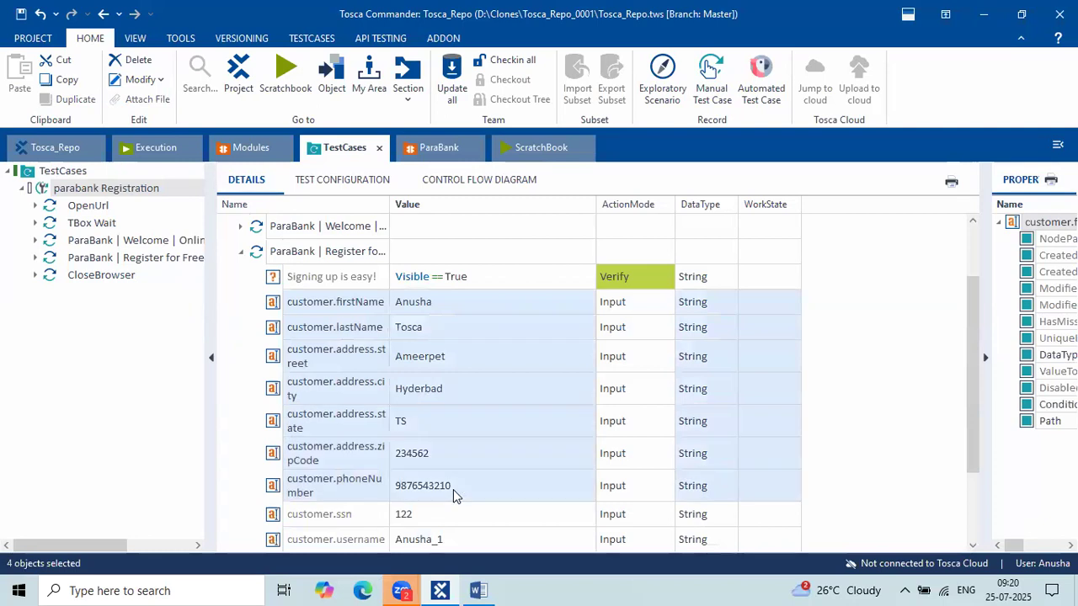
left_click(424, 354)
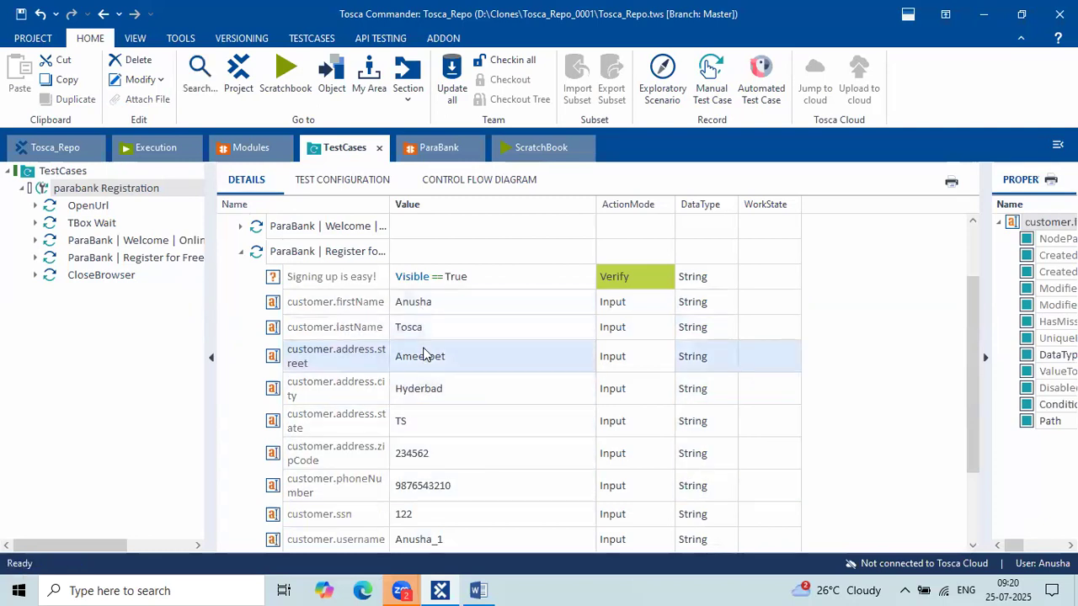
left_click(478, 590)
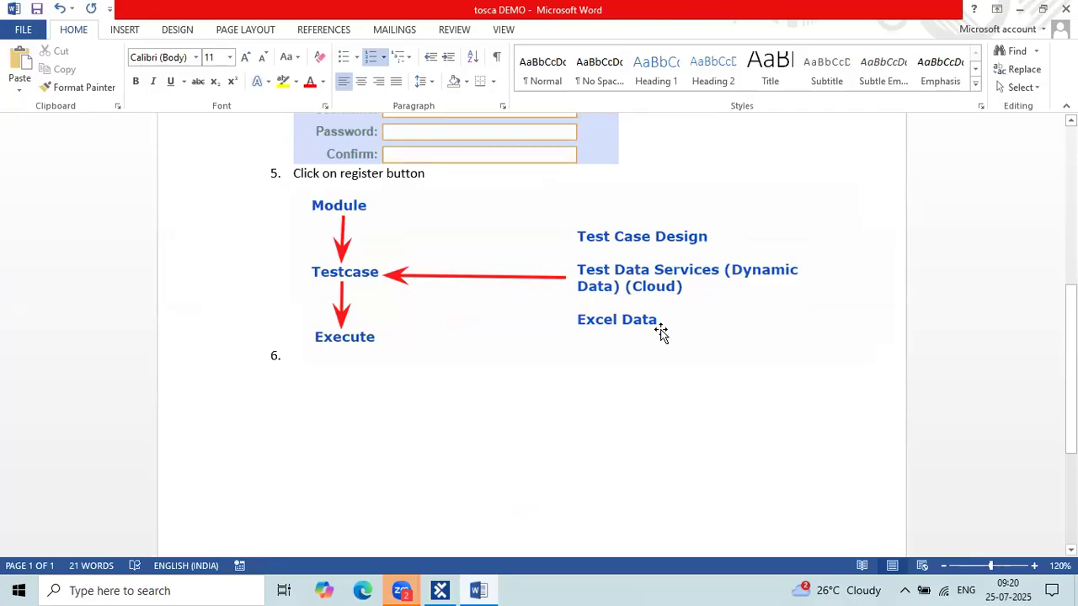
key("alt+Tab")
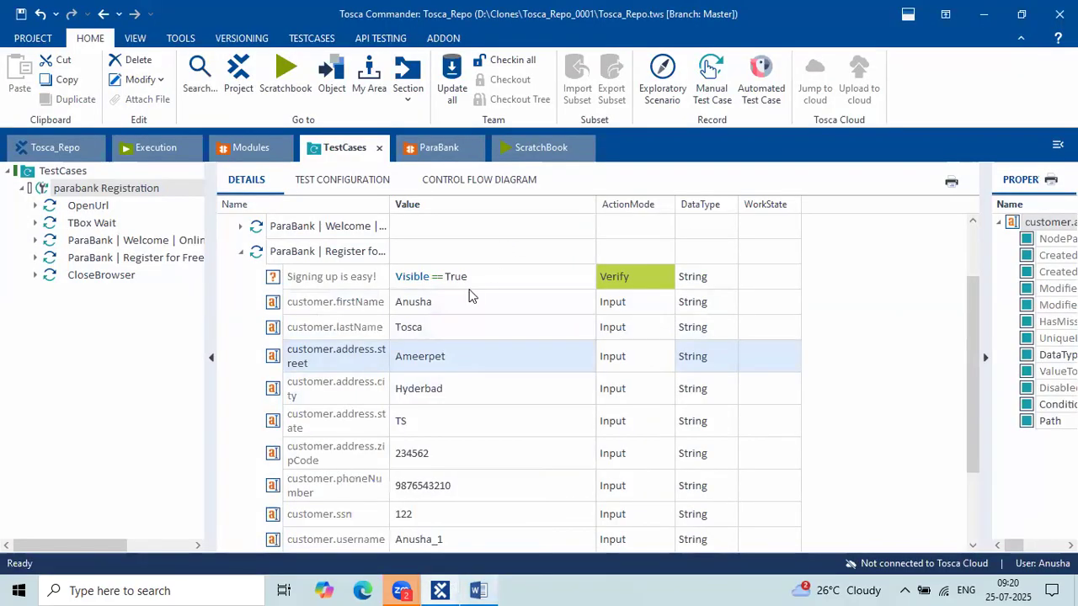
Inspect the firstName, lastName, street and city values unchanged, then bring up a new Edge tab.
left_click(446, 302)
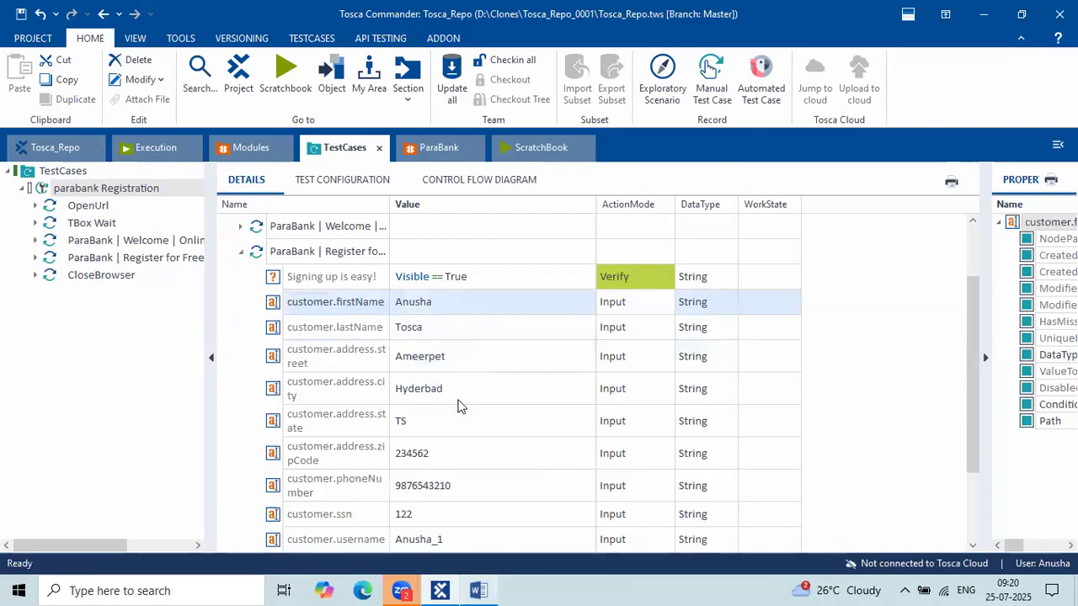
left_click(447, 430, "shift")
left_click(451, 307)
left_click(433, 304)
left_click(438, 326)
left_click(439, 326)
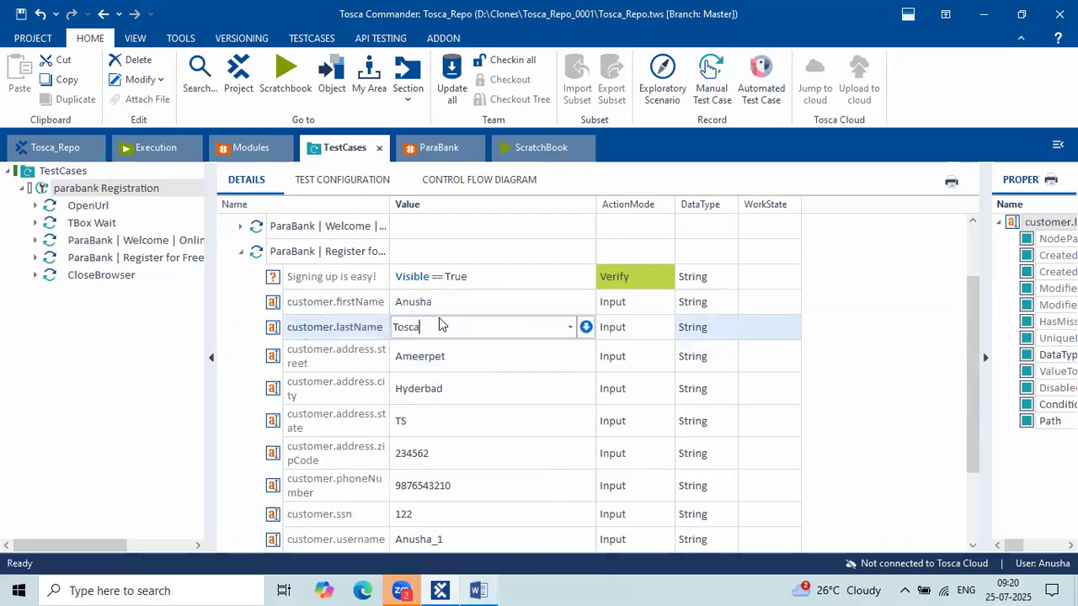
left_click(462, 362)
left_click(462, 362)
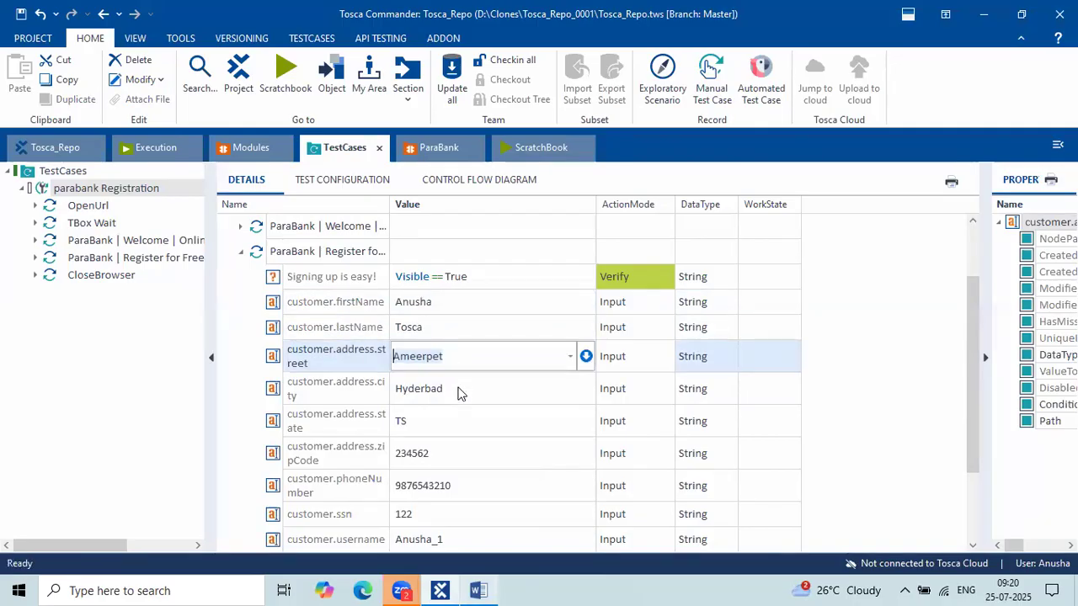
left_click(459, 391)
left_click(459, 392)
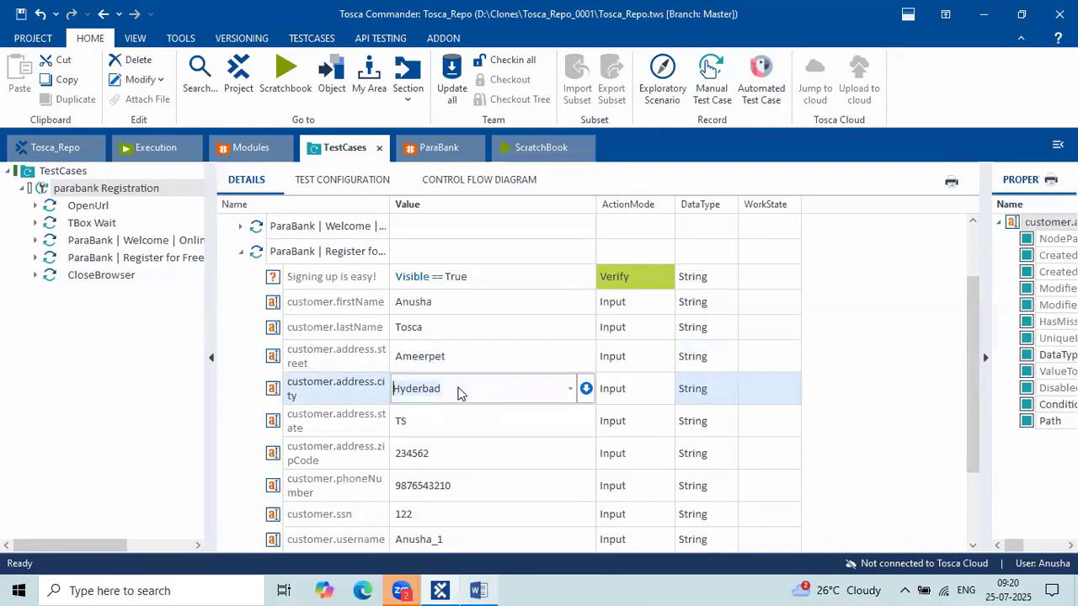
left_click(441, 307)
left_click(364, 591)
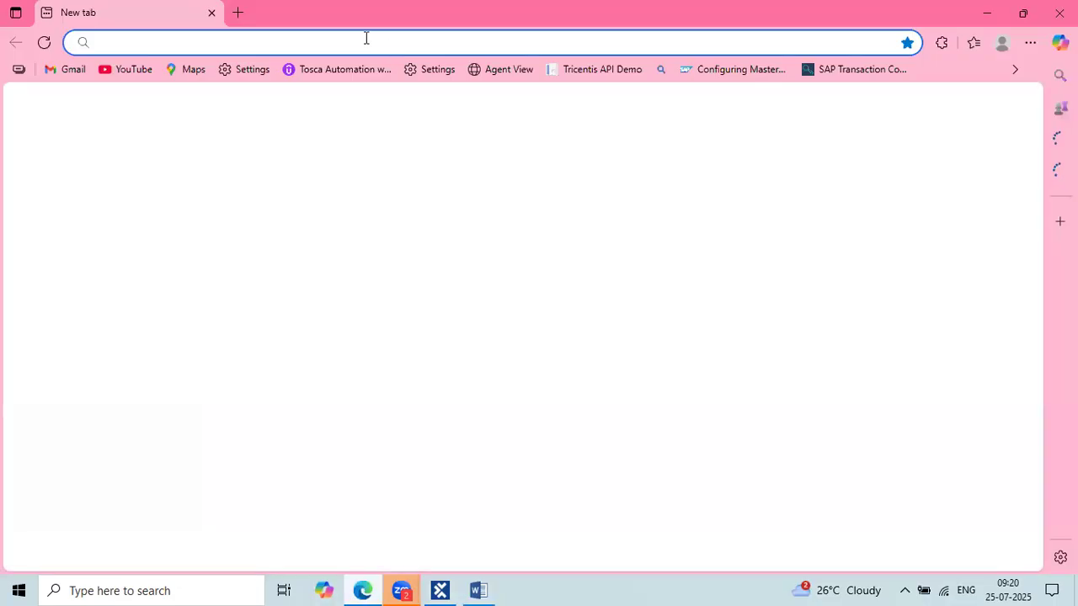
Load localhost:8 in Edge, pick the Test Data Management tile, and return to Tosca Commander.
left_click(366, 38)
type("localhost:8")
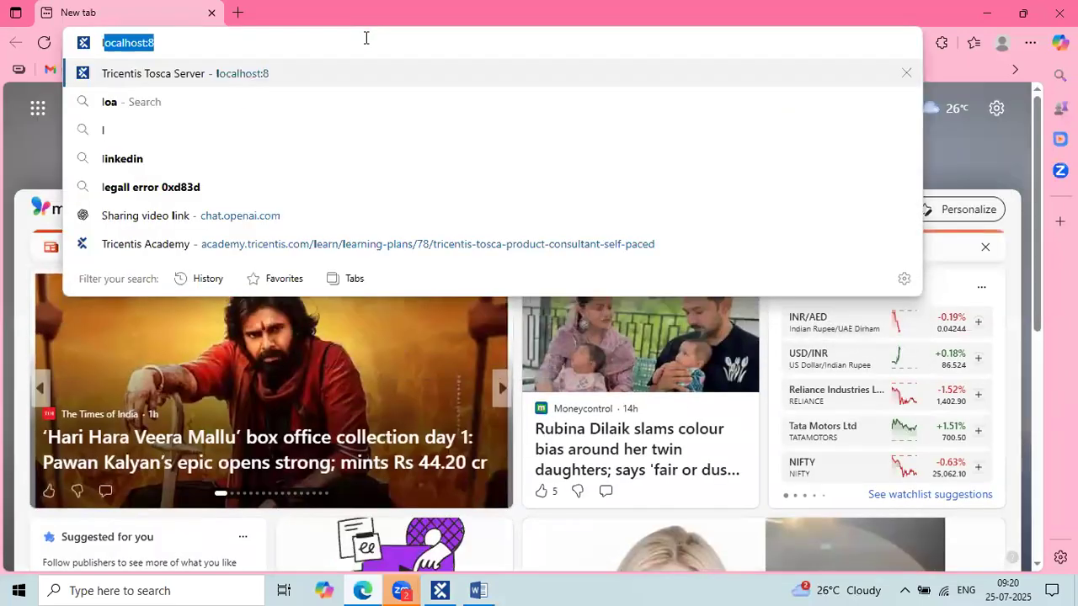
key("Return")
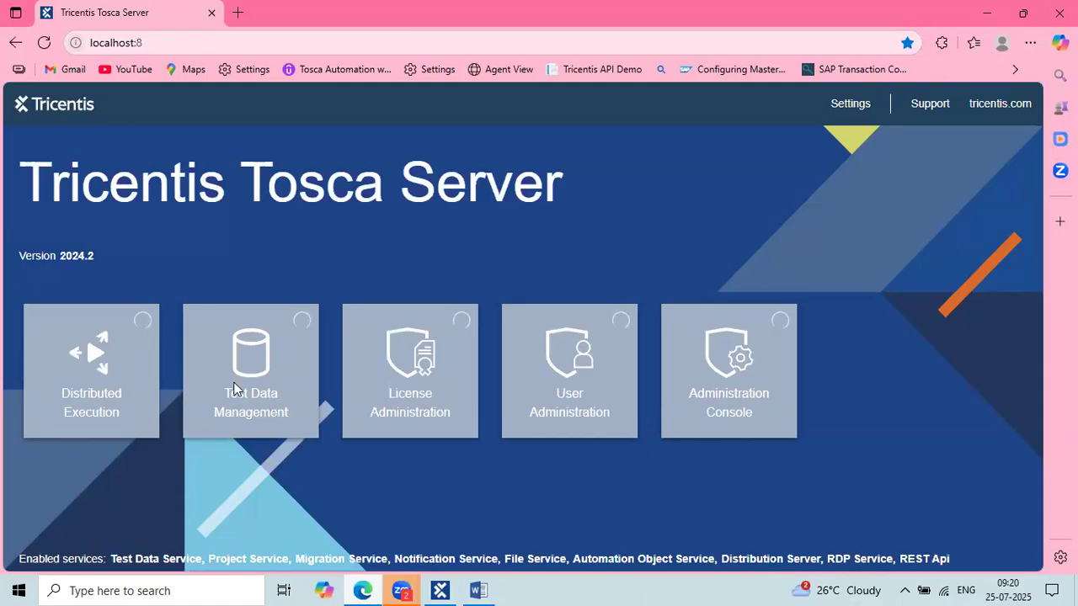
left_click(257, 358)
left_click(455, 582)
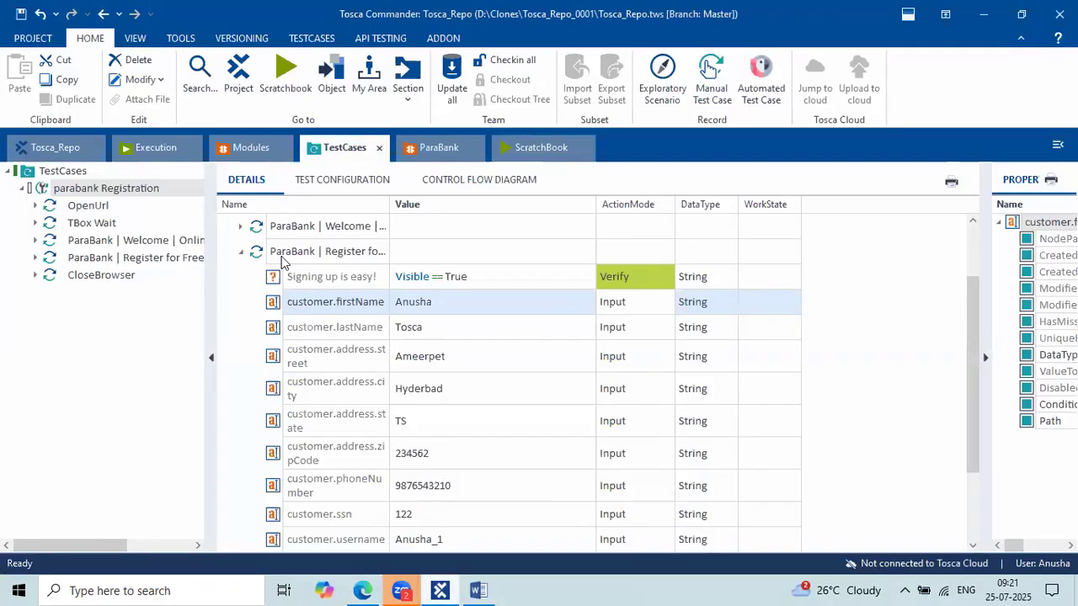
Select parabank Registration, glance at the Tosca Server page, then show the Tosca_Repo overview.
scroll(281, 255, "up", 1)
left_click(283, 230)
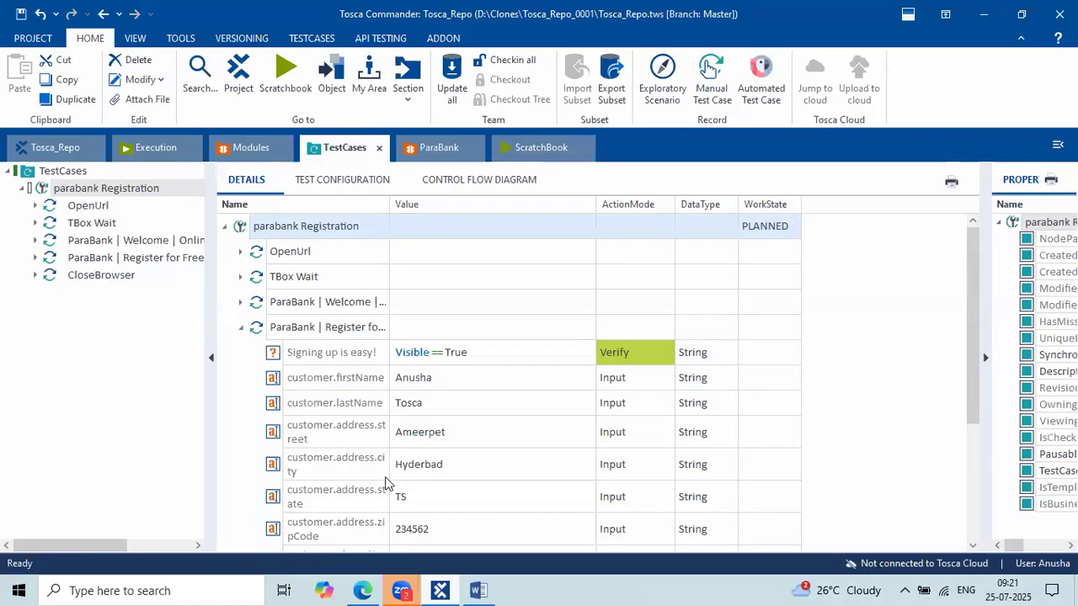
left_click(371, 588)
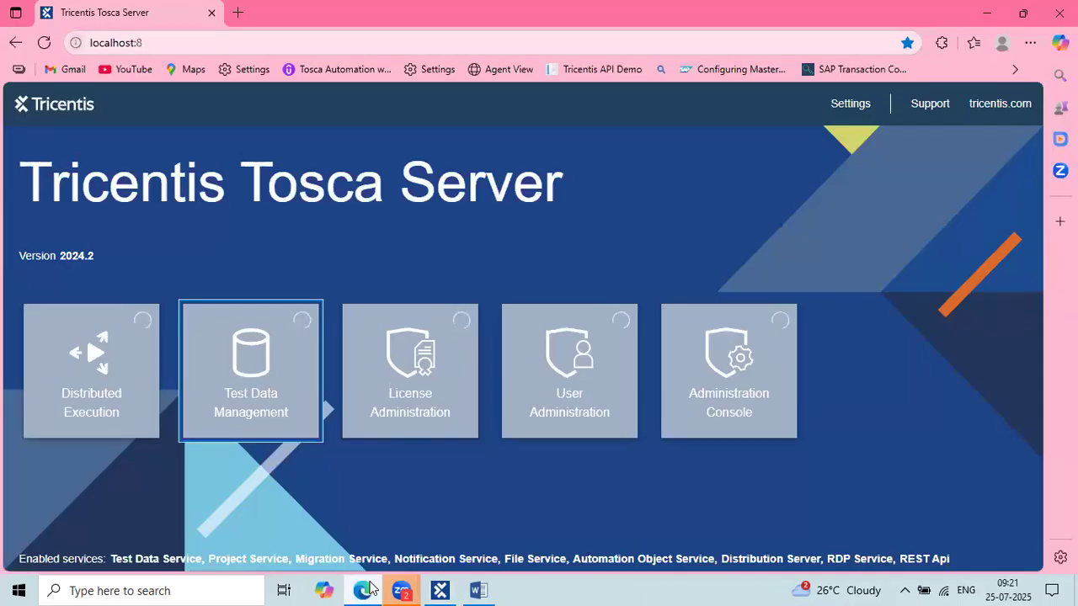
left_click(451, 589)
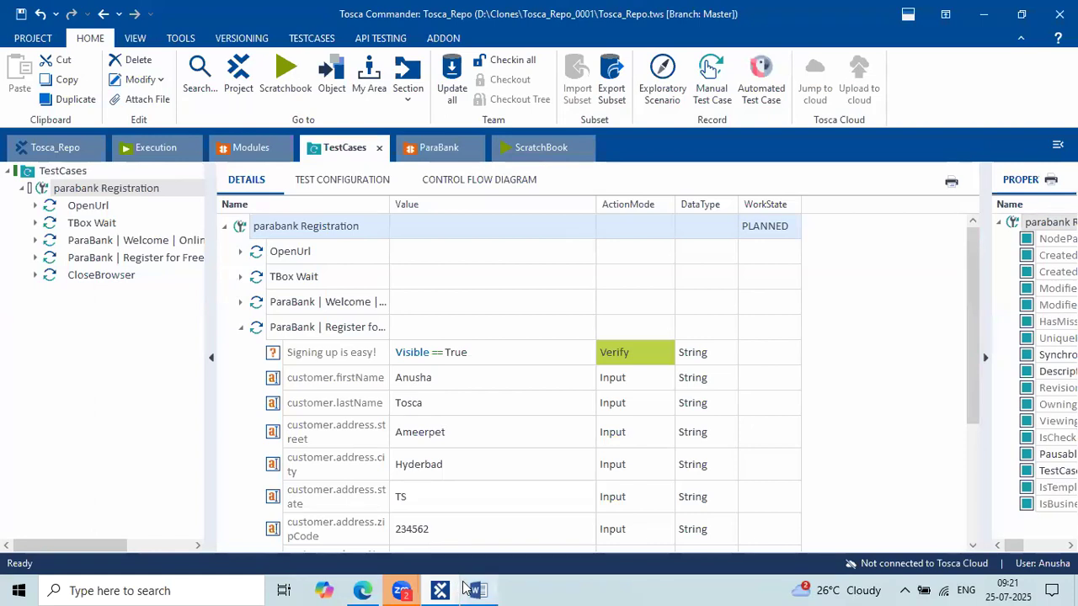
left_click(55, 145)
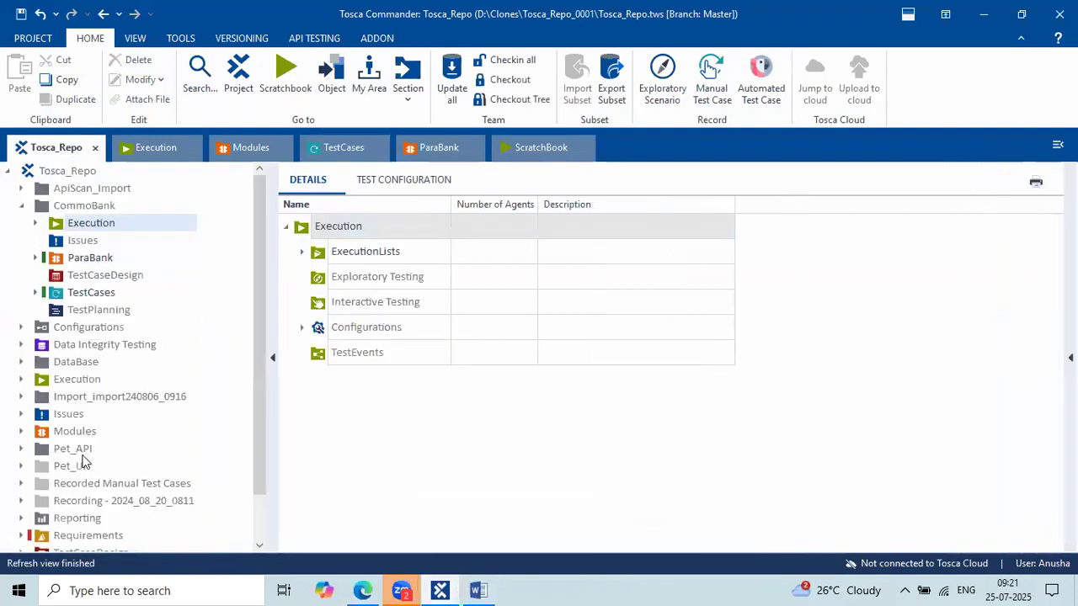
Open TestCaseDesign in its own view and expand its 9:45 folder to list TestSheets and Classes.
scroll(87, 462, "down", 1)
left_click(82, 503)
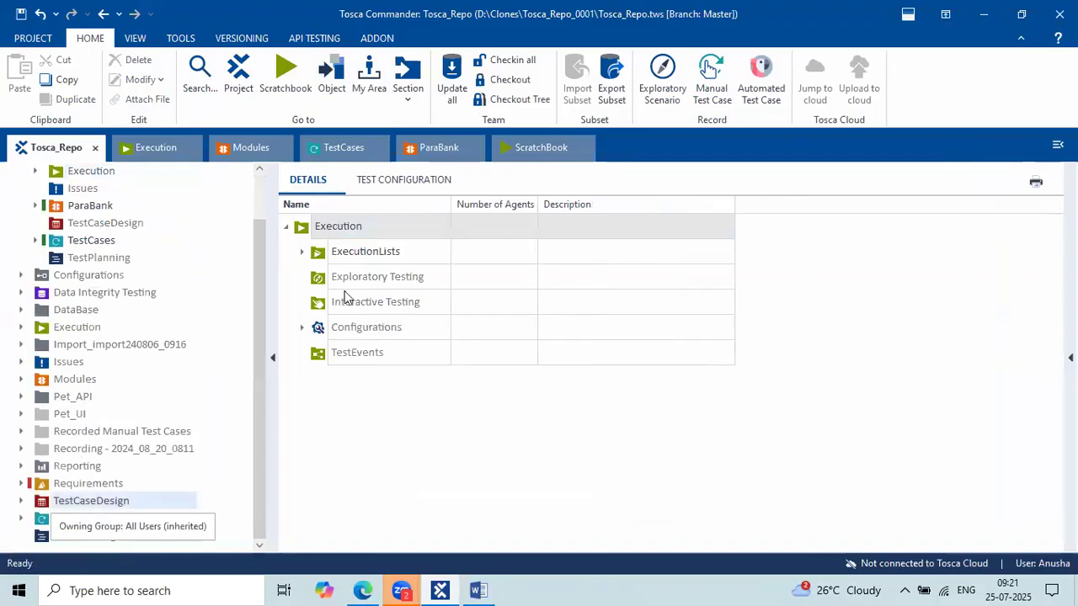
right_click(310, 235)
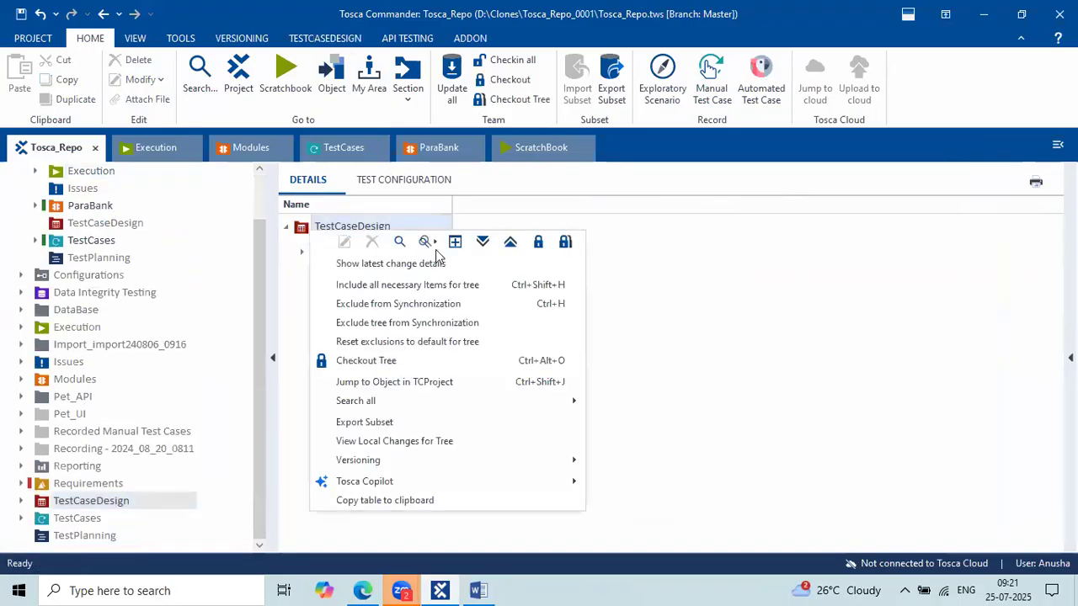
left_click(463, 241)
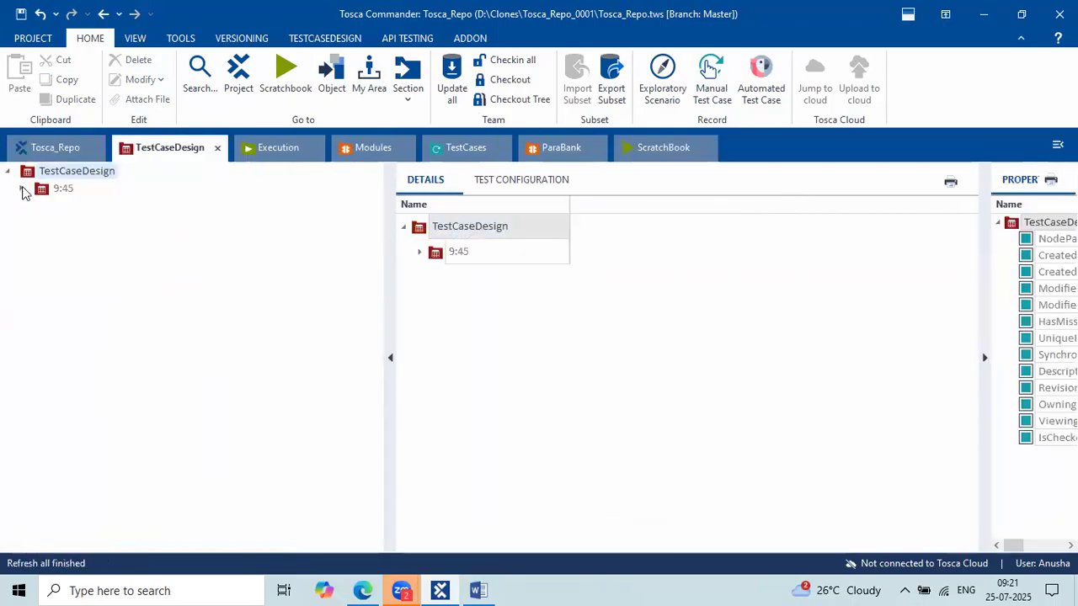
left_click(22, 189)
left_click(50, 208)
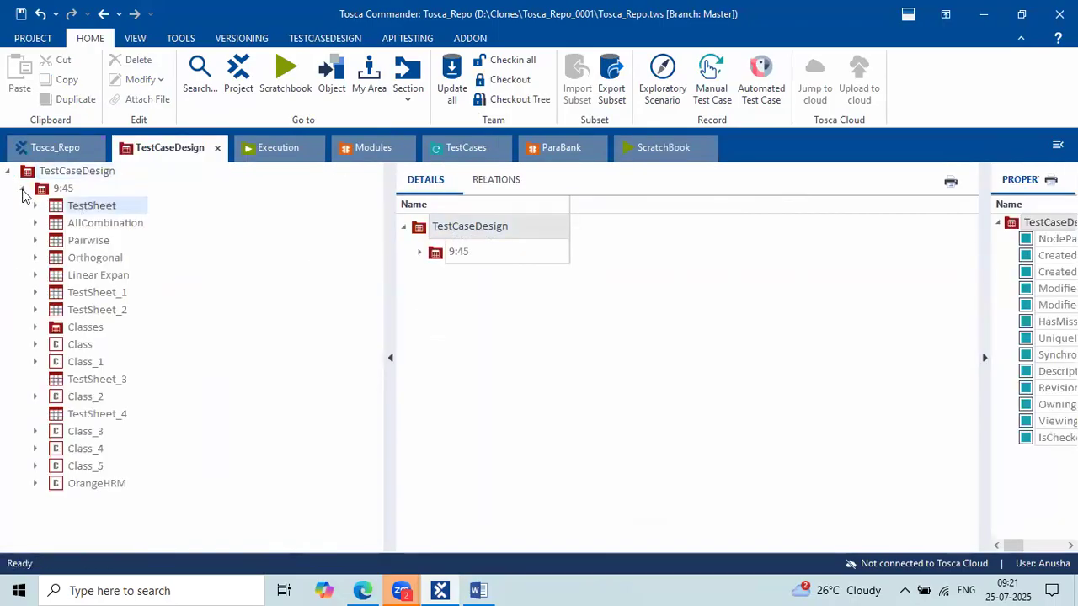
left_click(22, 189)
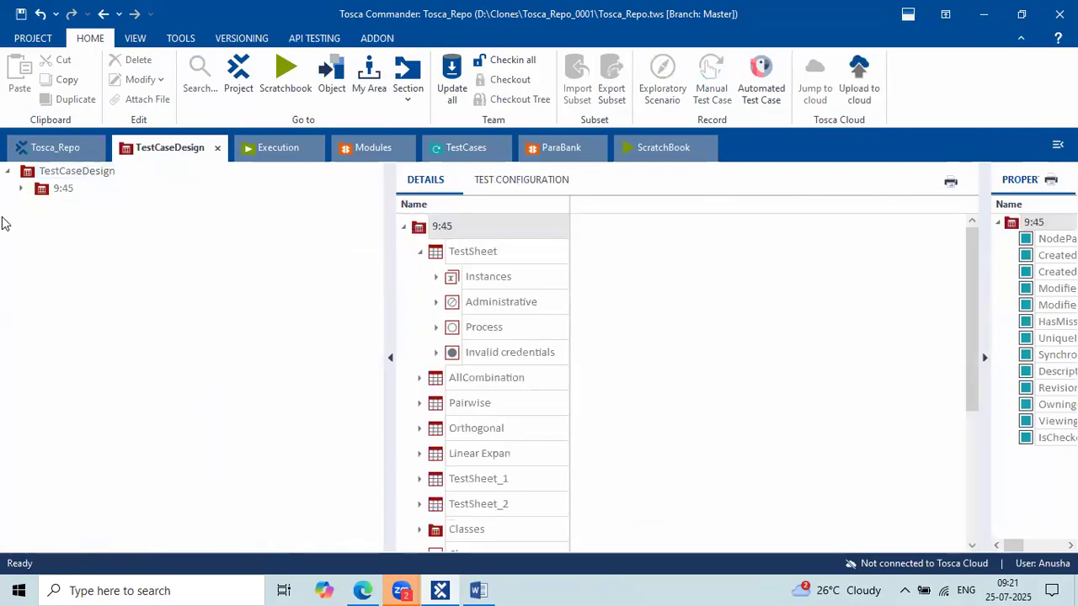
Expand TestSheet's Process values for TC01–TC04, widen the grid, then show parabank Registration.
left_click(21, 187)
left_click(88, 207)
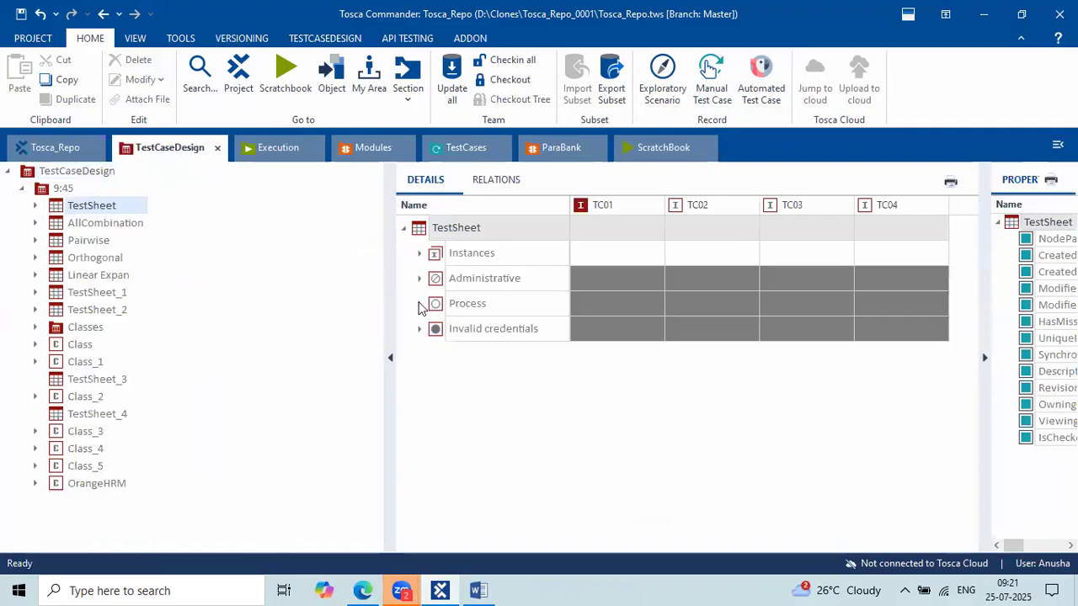
left_click(424, 305)
left_click(715, 410)
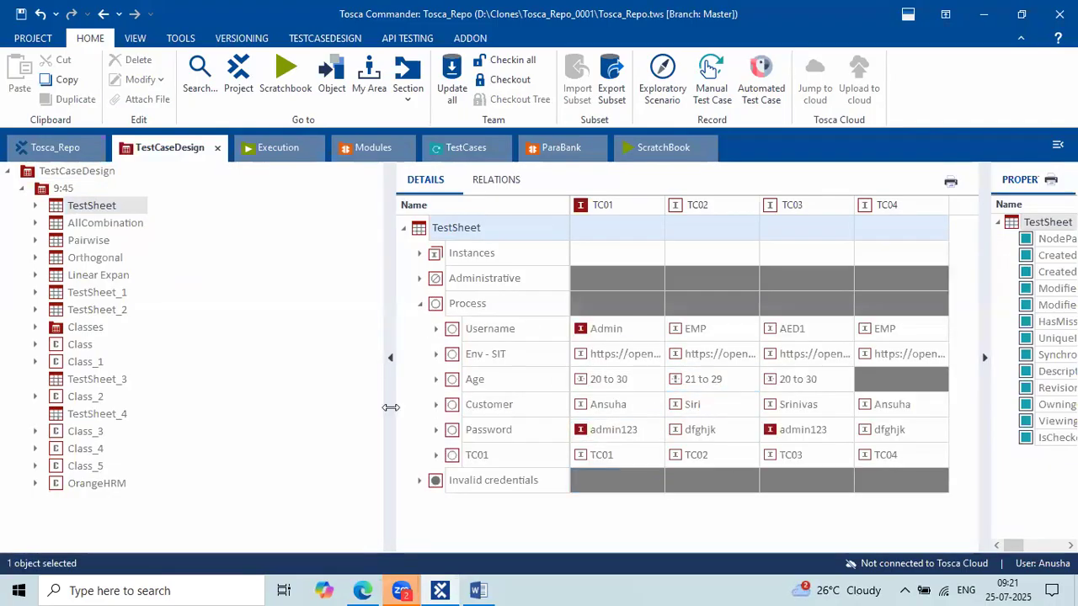
left_click_drag(390, 405, 224, 379)
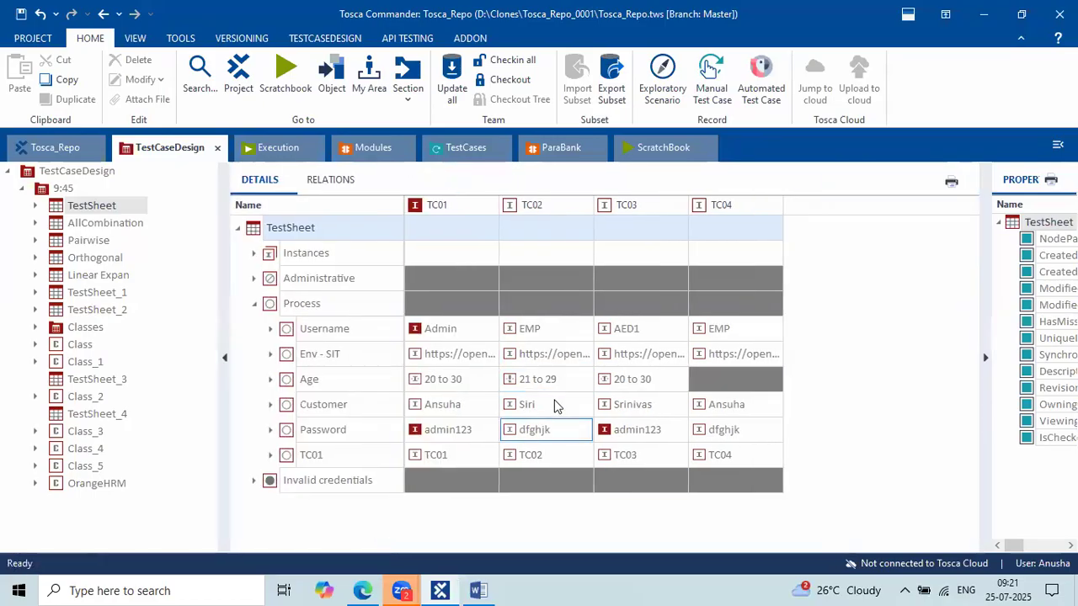
left_click(459, 149)
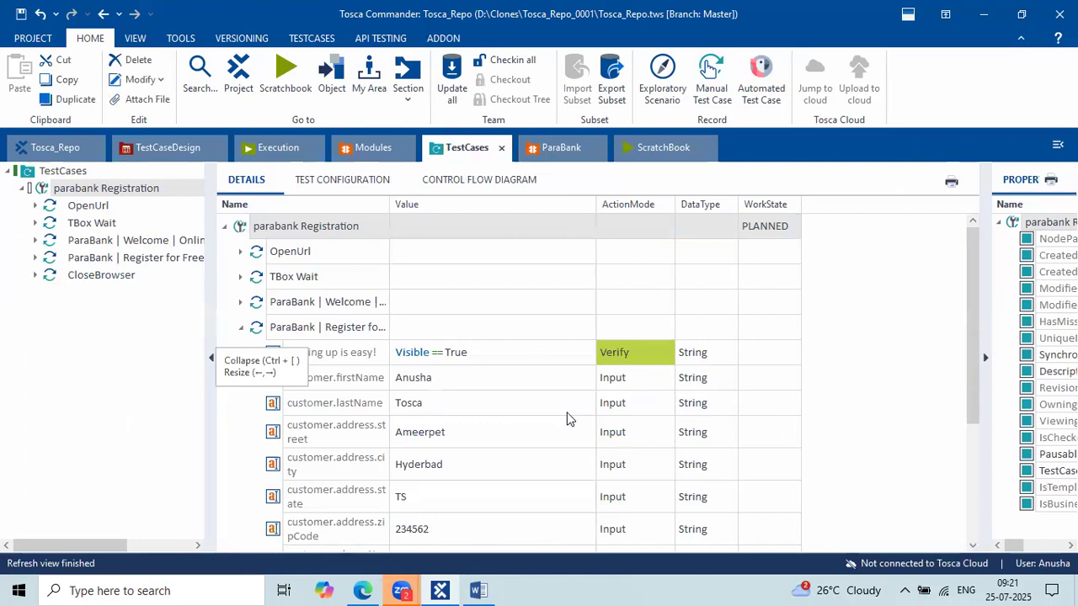
Compare the TestSheet grid with the parabank Registration test case, ending back on TestCaseDesign.
left_click(145, 160)
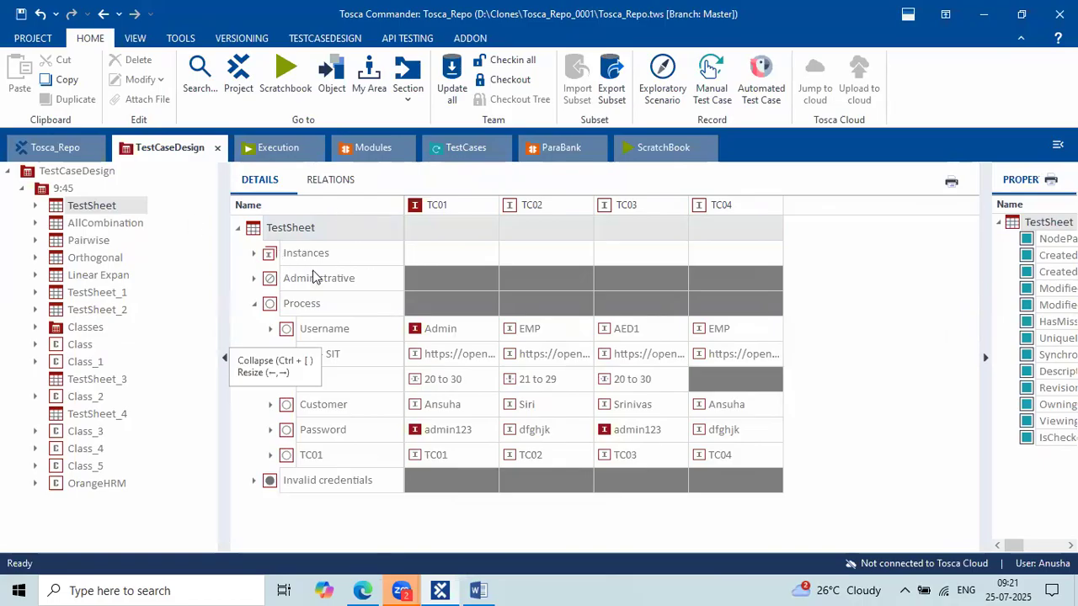
left_click(455, 160)
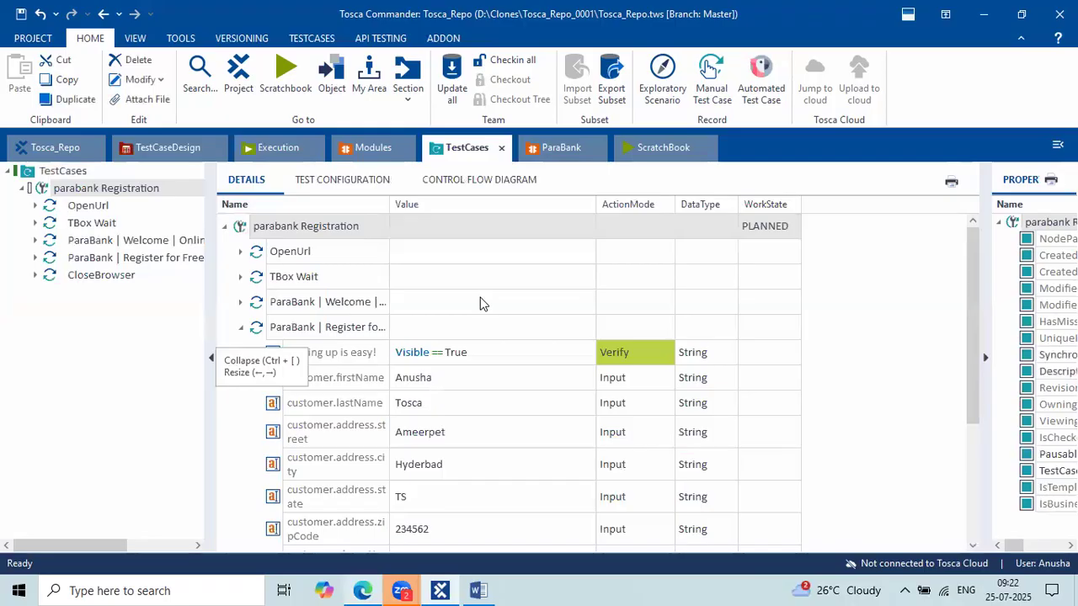
left_click(167, 150)
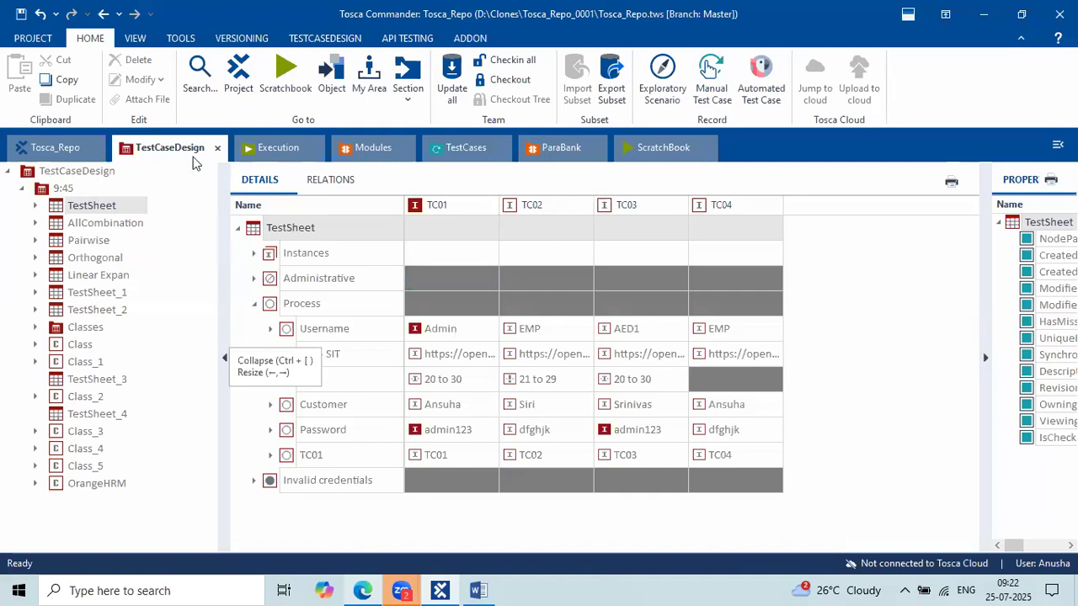
Check the Tosca Server start page in Edge against Tosca, then bring up the tosca DEMO Word notes.
left_click(364, 590)
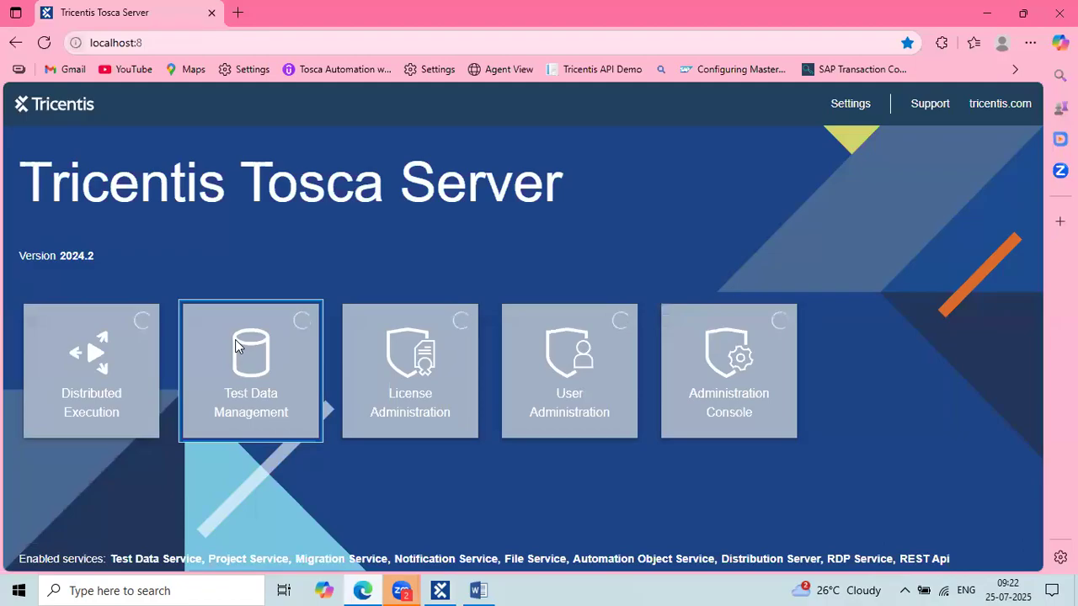
left_click(151, 41)
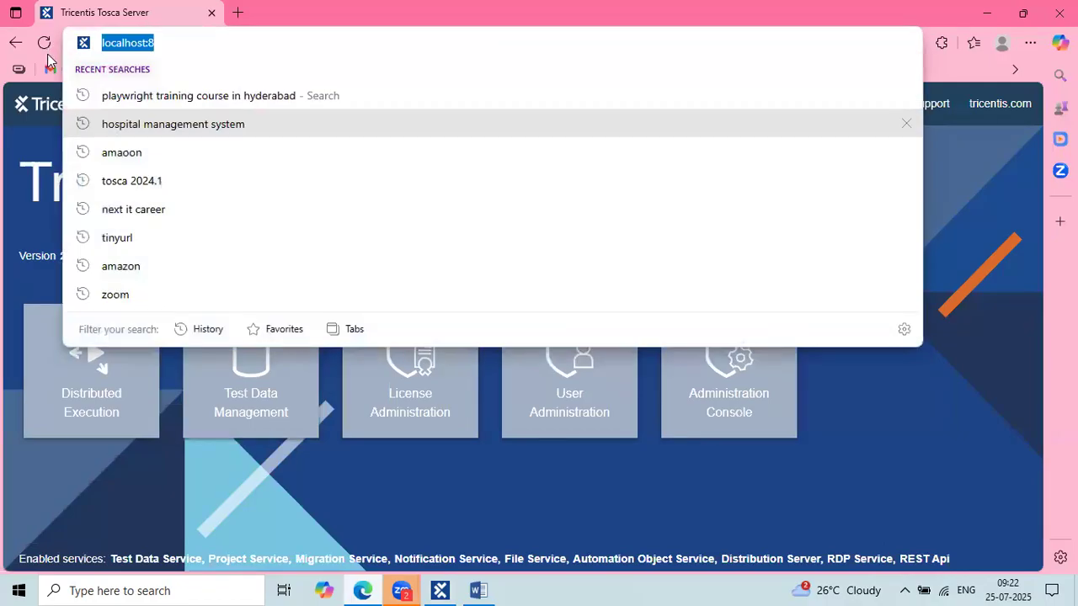
left_click(234, 490)
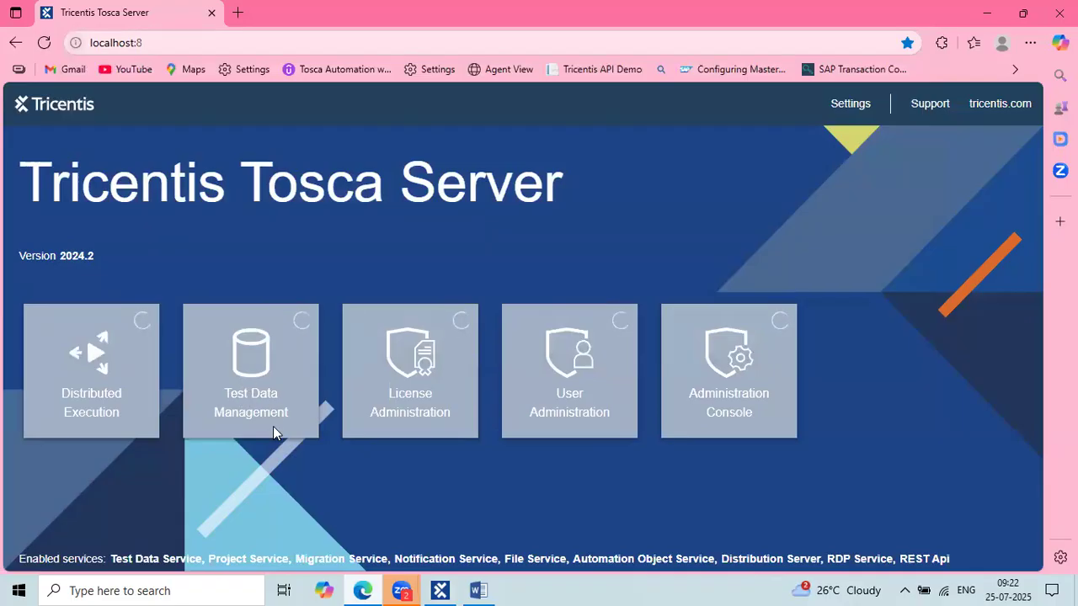
left_click(440, 590)
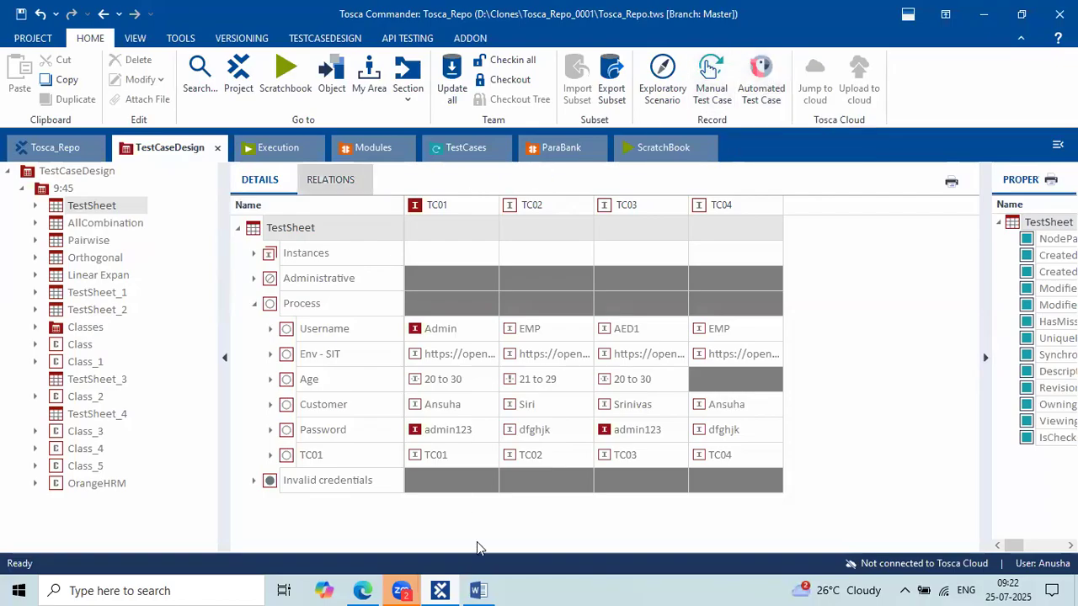
left_click(362, 591)
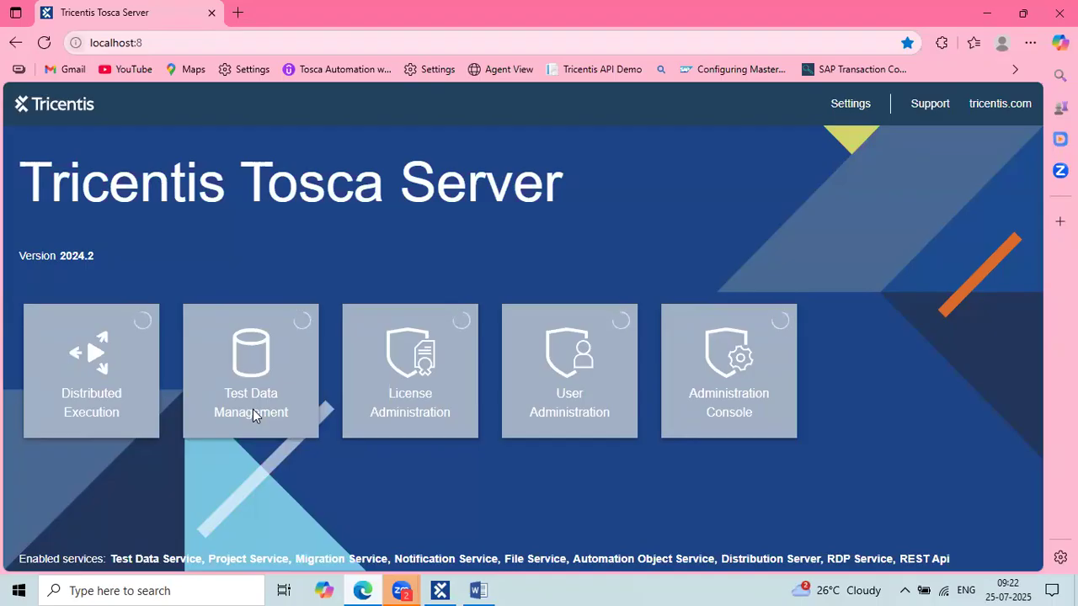
left_click(446, 591)
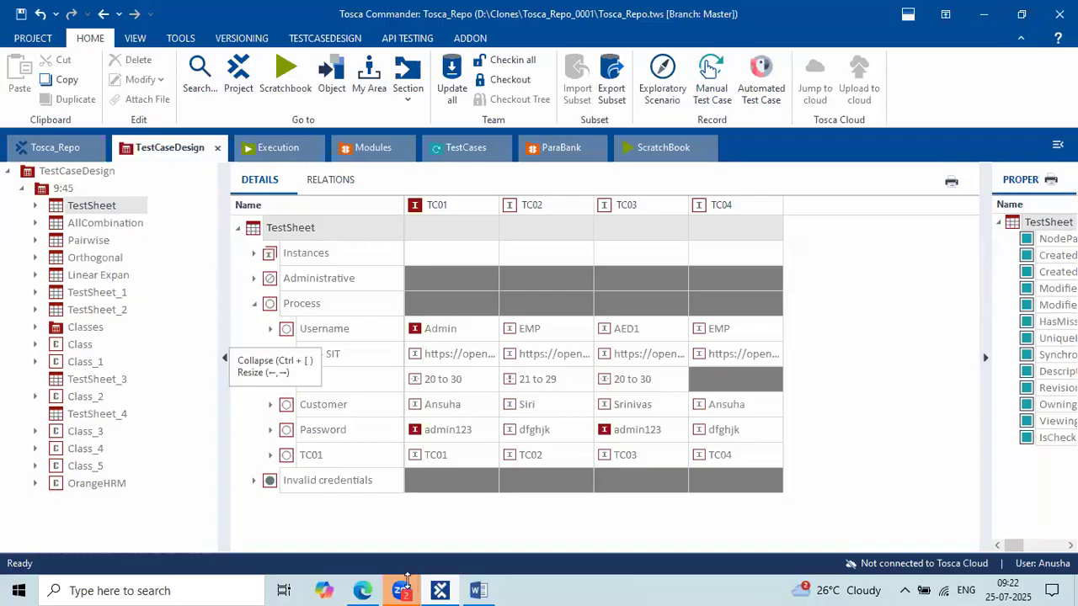
left_click(375, 584)
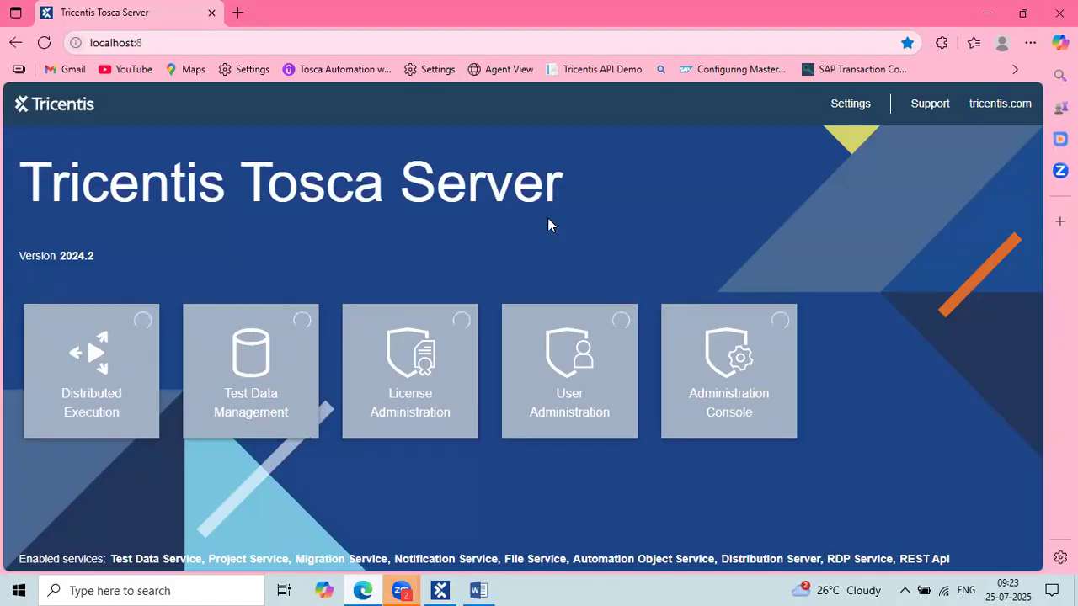
left_click(986, 13)
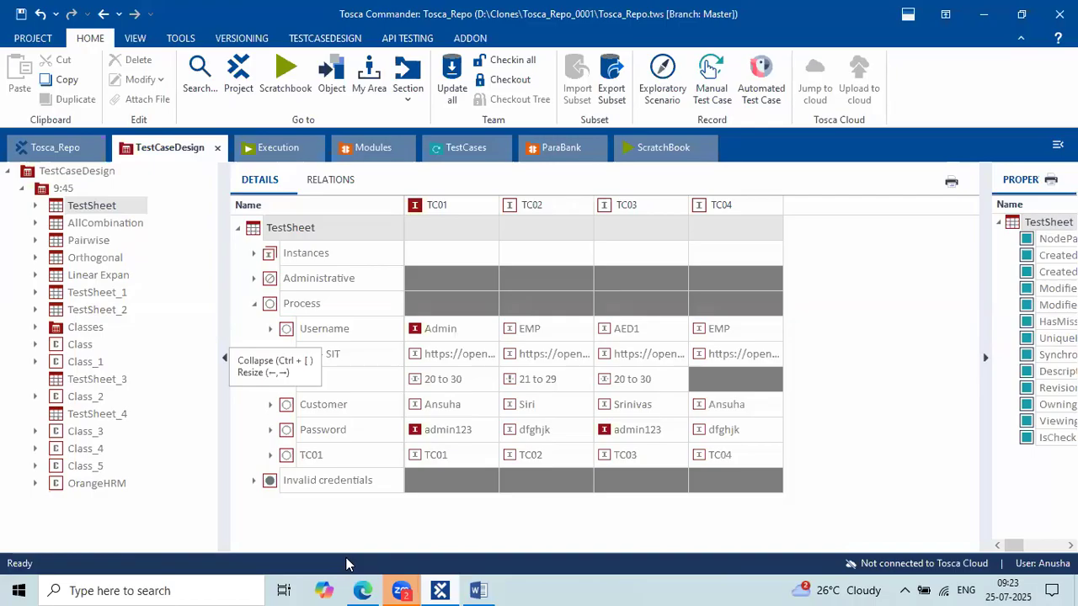
left_click(478, 591)
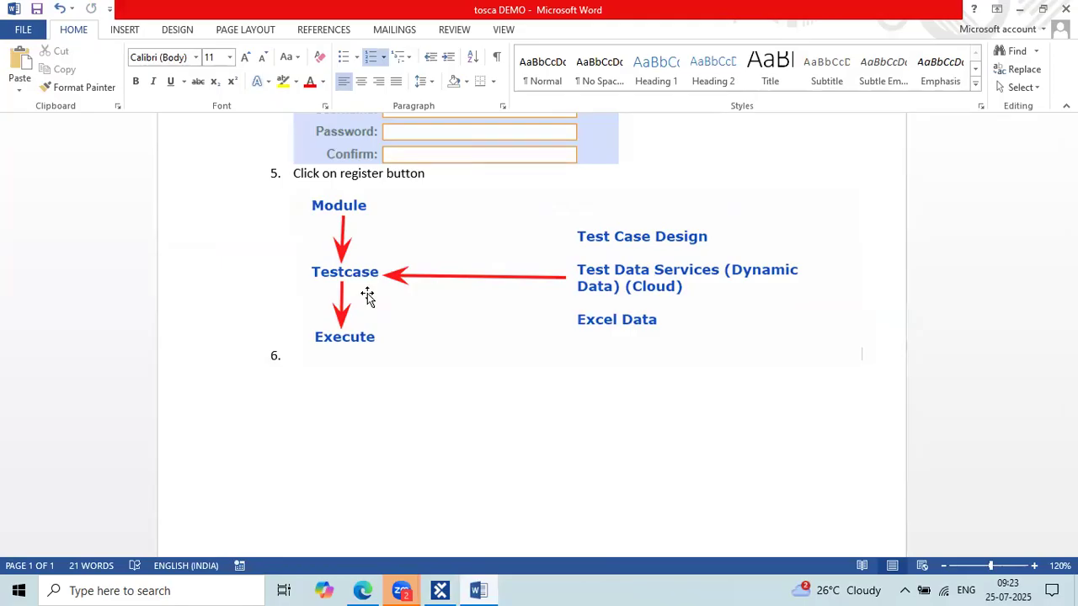
left_click(444, 590)
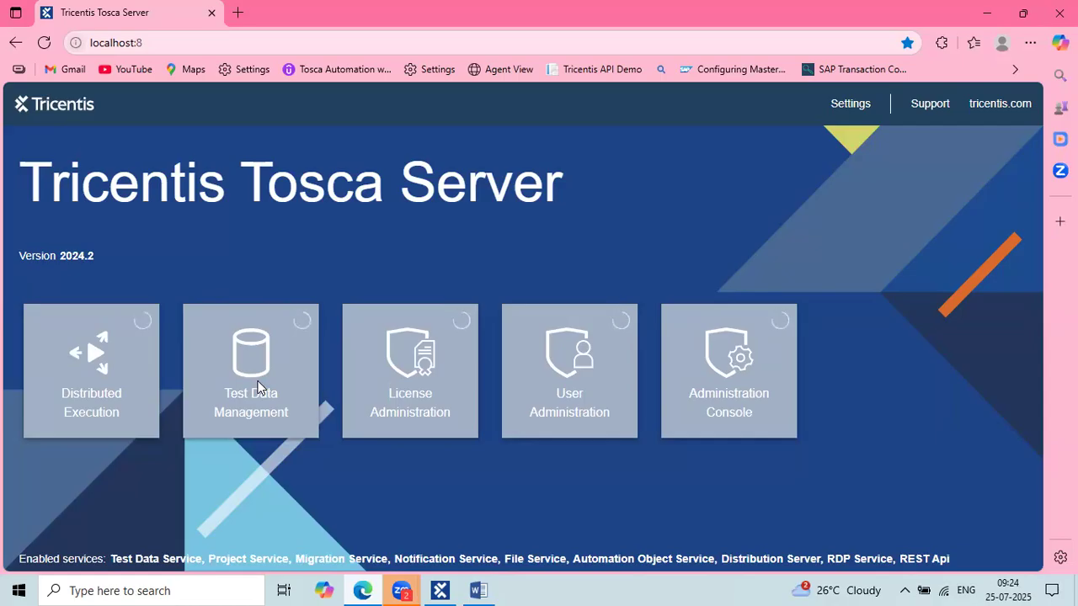
left_click(441, 590)
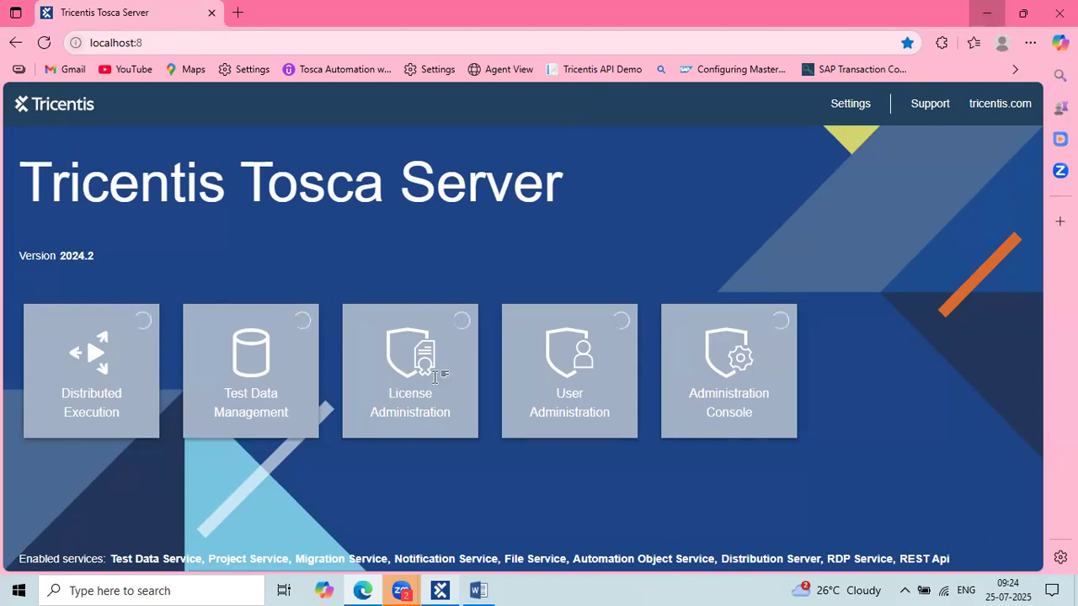
left_click(987, 13)
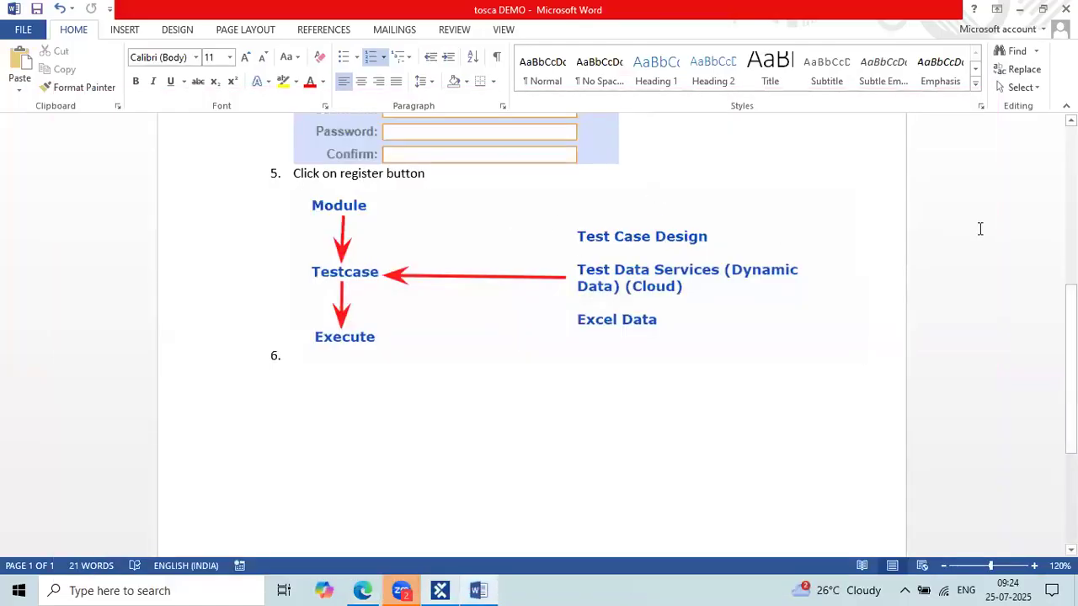
Outline the three test data sources and the Module-to-Execute flow in the tosca DEMO diagram.
left_click_drag(546, 214, 818, 340)
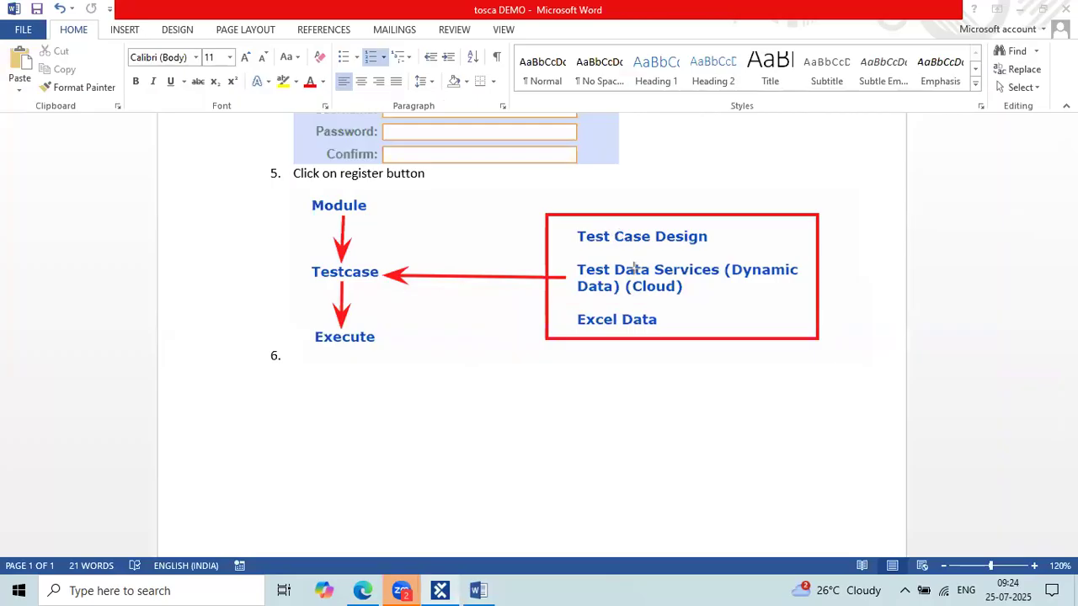
left_click_drag(292, 190, 400, 356)
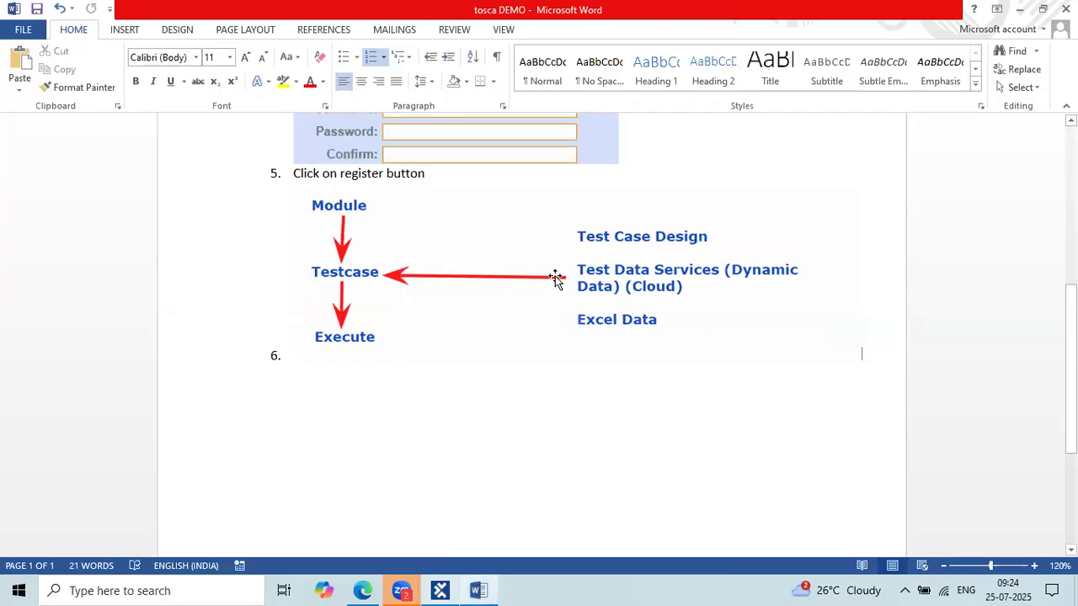
scroll(556, 278, "up", 8)
scroll(556, 278, "down", 8)
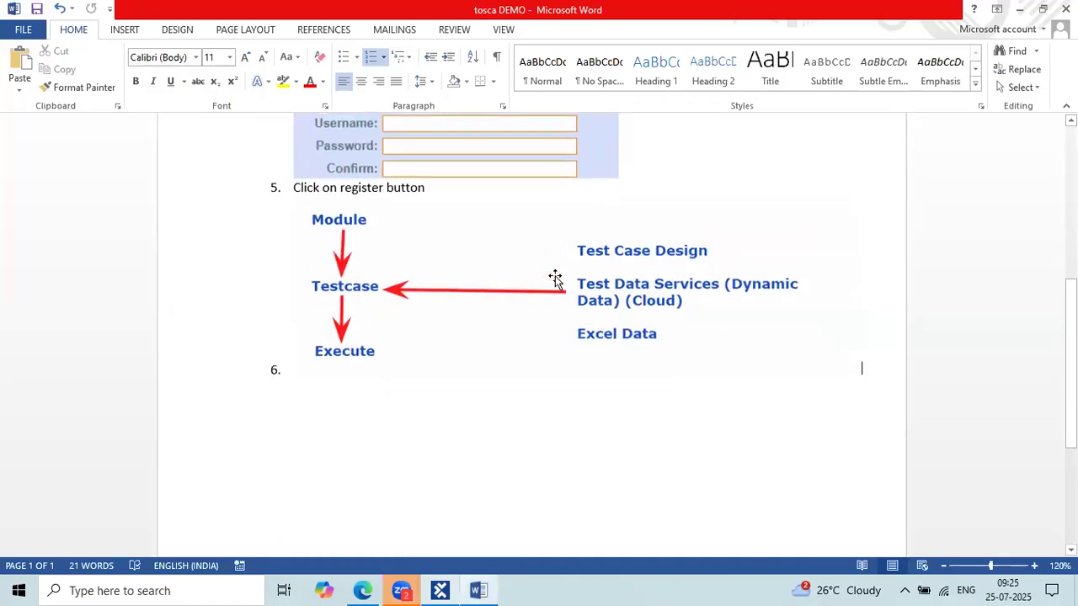
Review the notes and return to Tosca Commander's TestSheet grid.
scroll(556, 278, "up", 7)
scroll(556, 278, "down", 2)
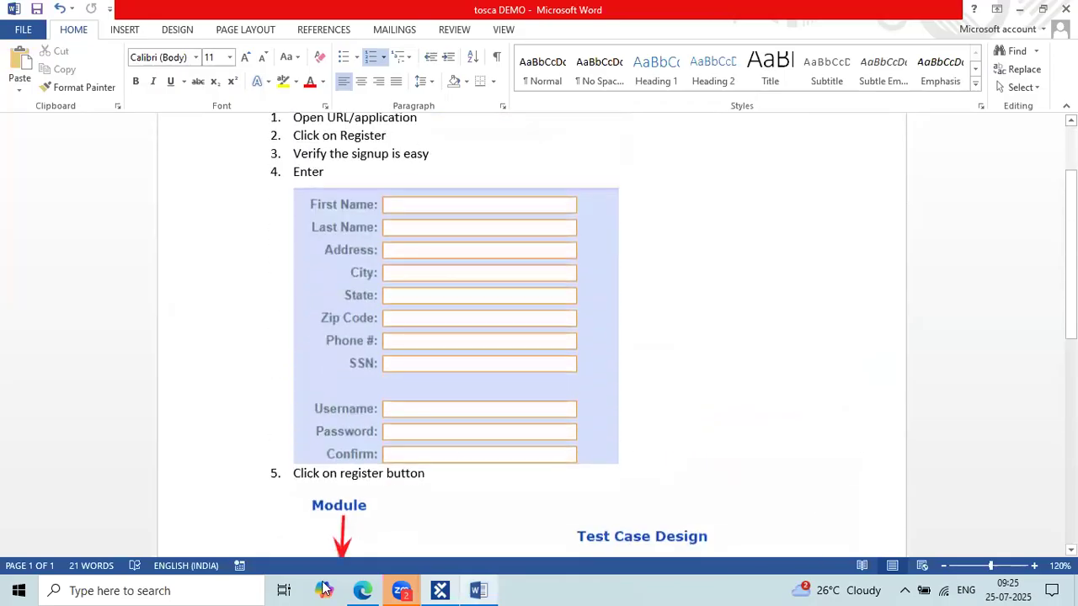
left_click(439, 591)
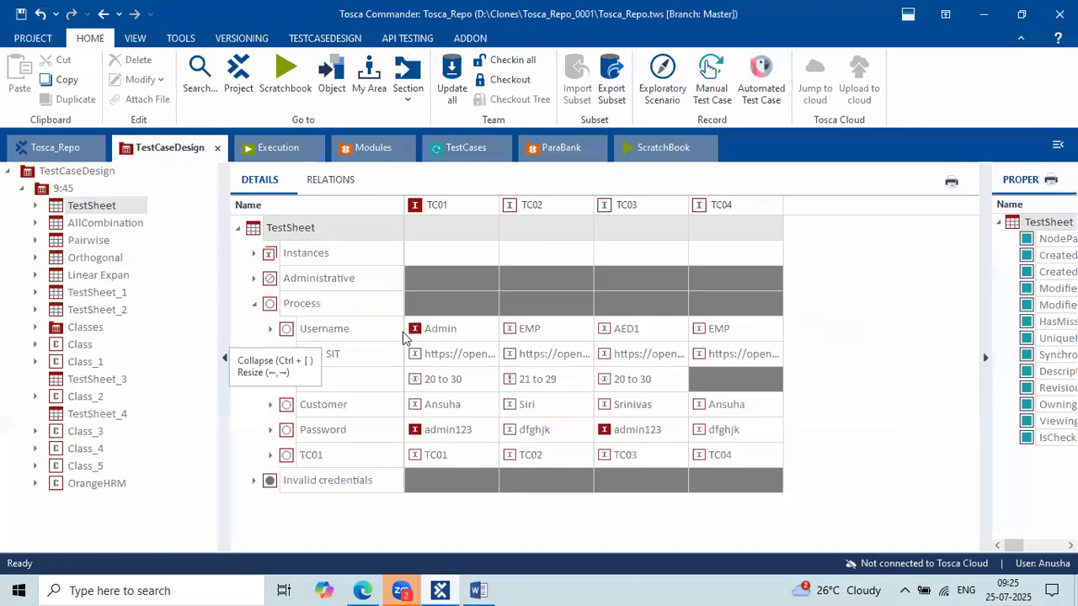
Open the parabank Registration test case, expand all its steps and scroll through their values.
left_click(468, 149)
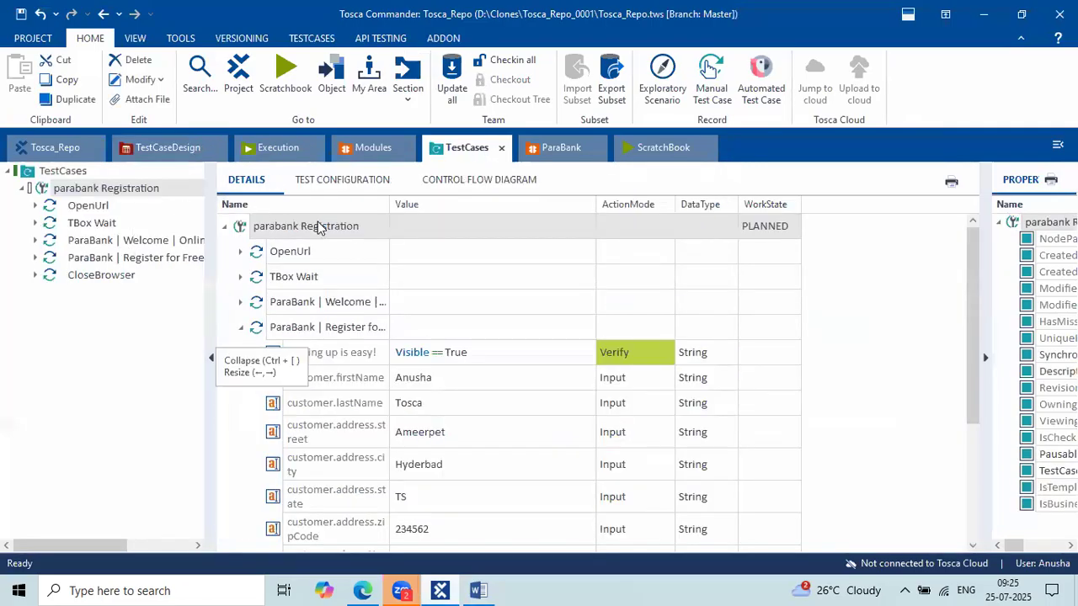
right_click(312, 225)
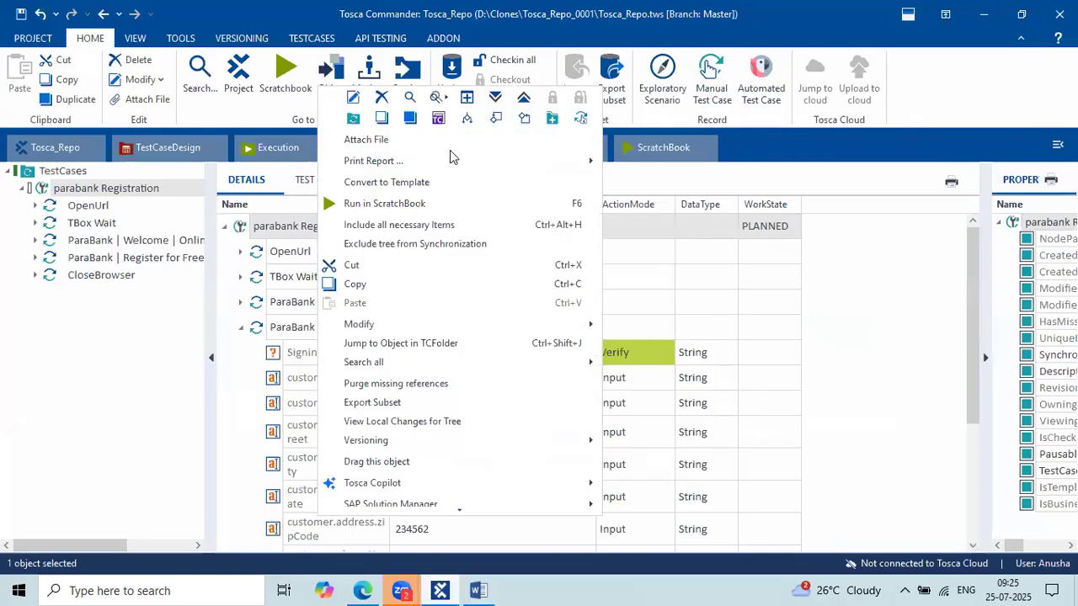
left_click(497, 99)
scroll(449, 379, "down", 5)
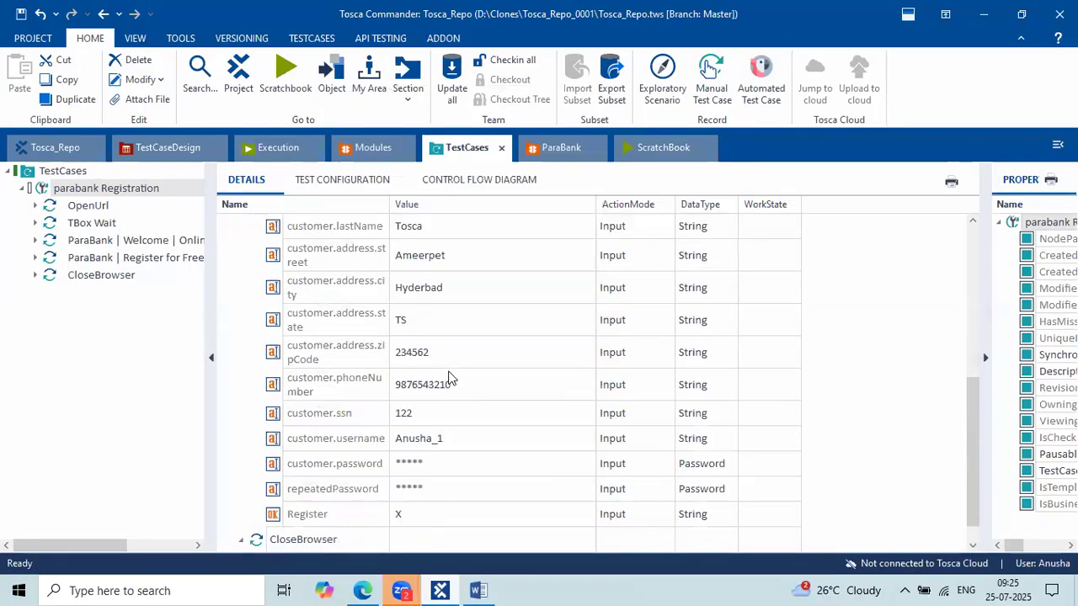
scroll(450, 378, "down", 1)
scroll(449, 379, "up", 7)
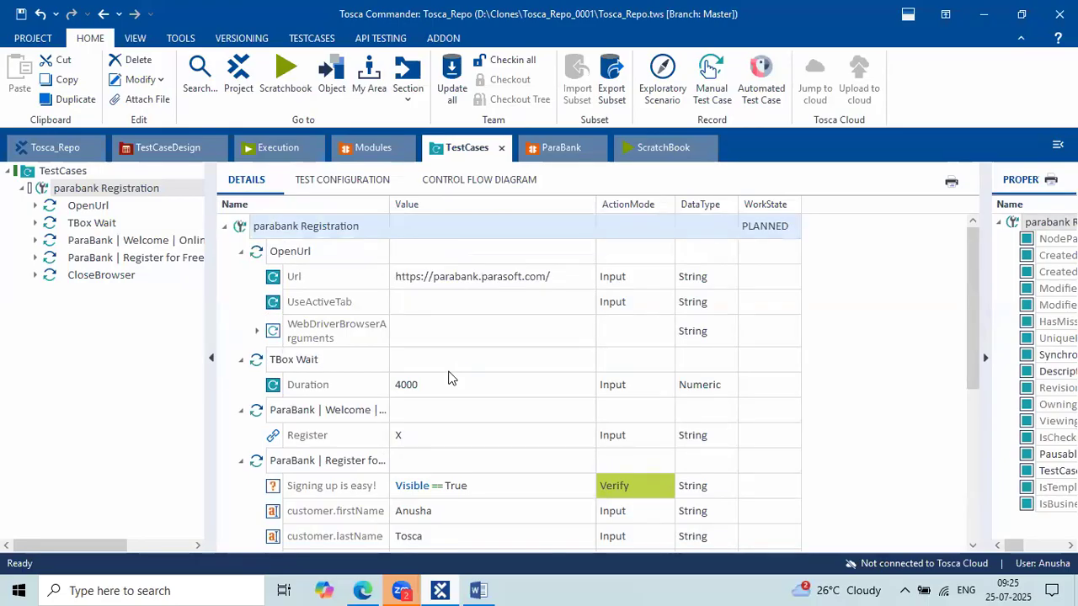
scroll(450, 378, "down", 6)
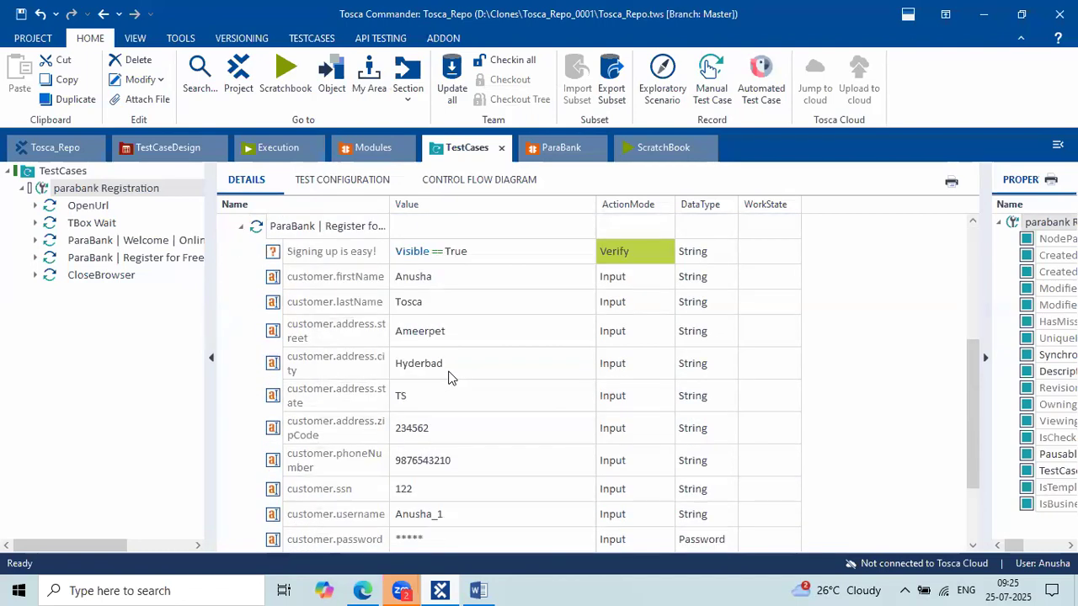
scroll(449, 379, "up", 5)
scroll(450, 378, "up", 1)
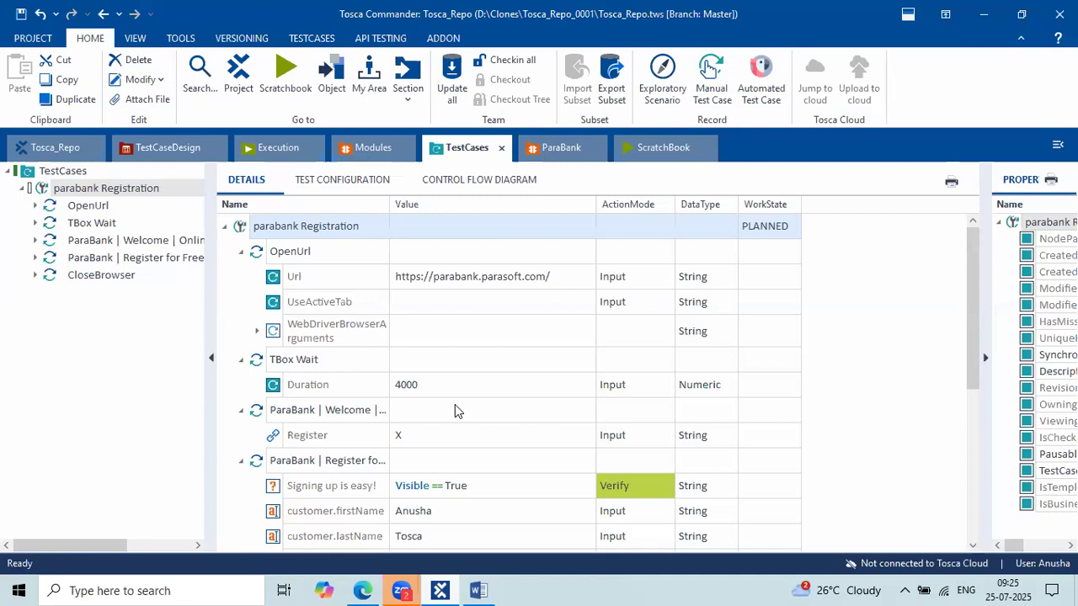
Inspect the UseActiveTab step's properties, then bring the Word tosca DEMO notes back up.
left_click(474, 302)
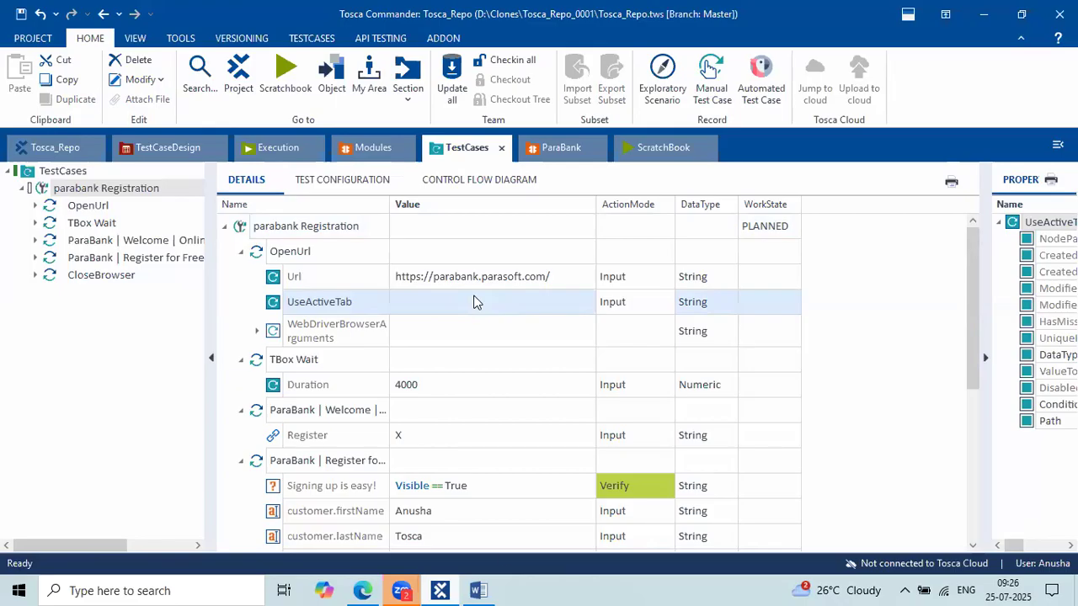
left_click(478, 590)
scroll(465, 468, "down", 5)
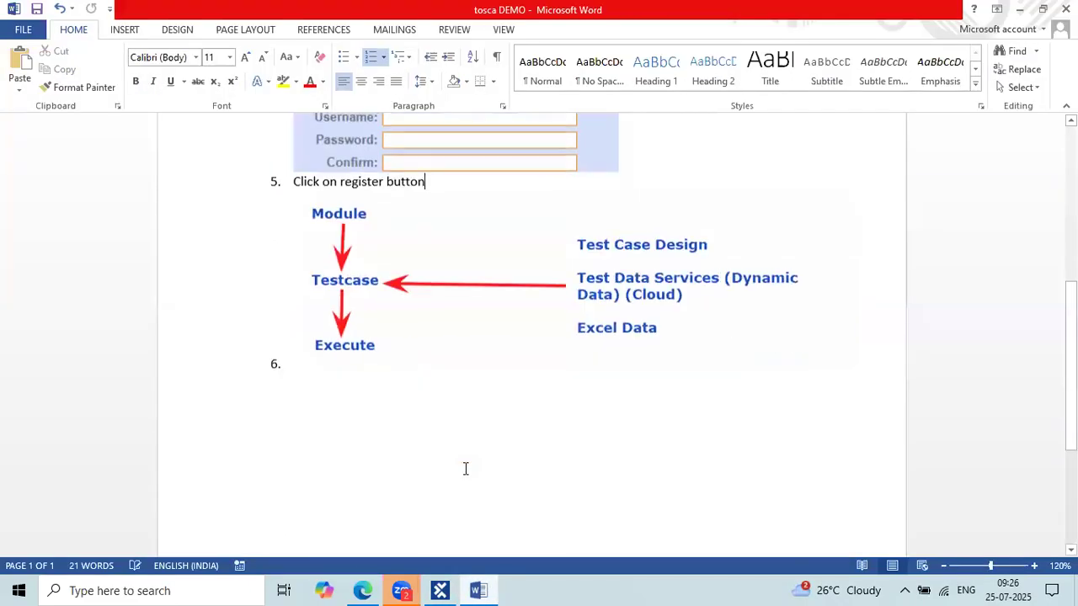
Start an unnumbered line below the diagram reading 'Daily 1 to 1:30'.
scroll(466, 468, "down", 3)
left_click(320, 330)
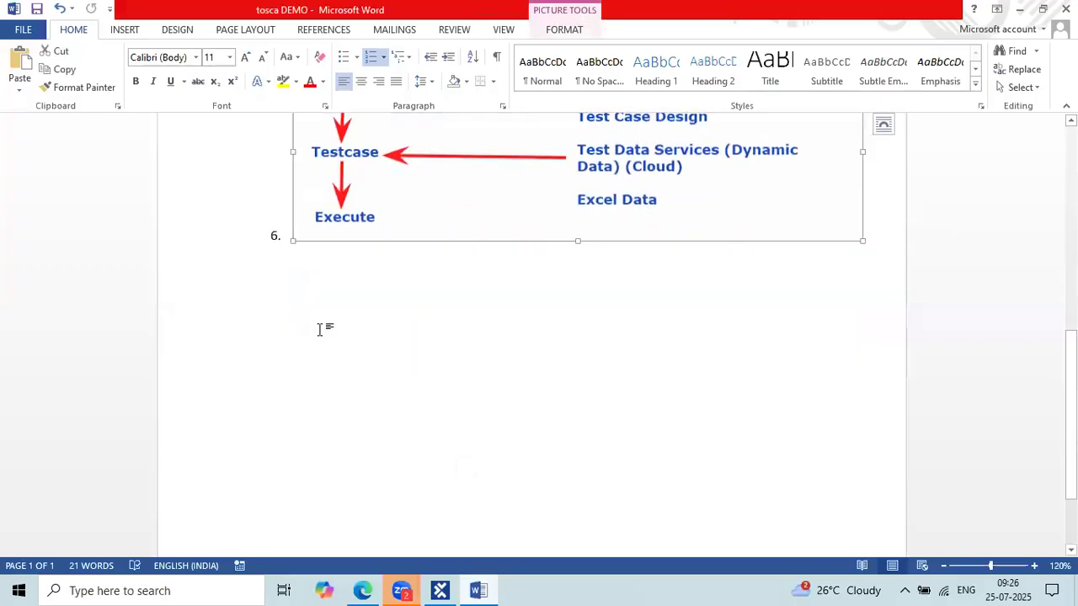
left_click(887, 237)
key("Return")
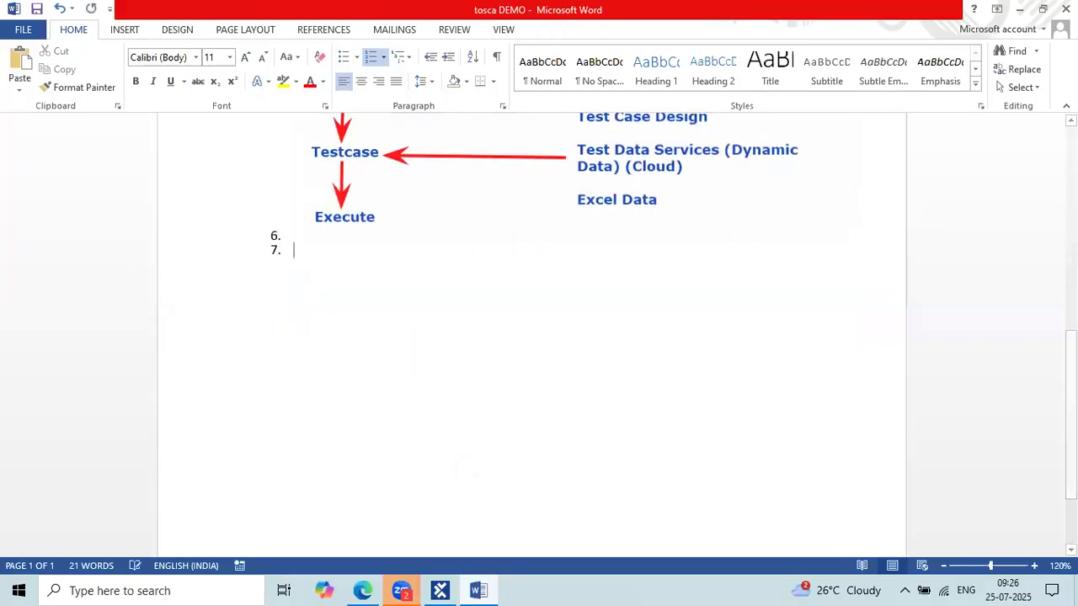
key("Return")
type("daily c")
key("BackSpace")
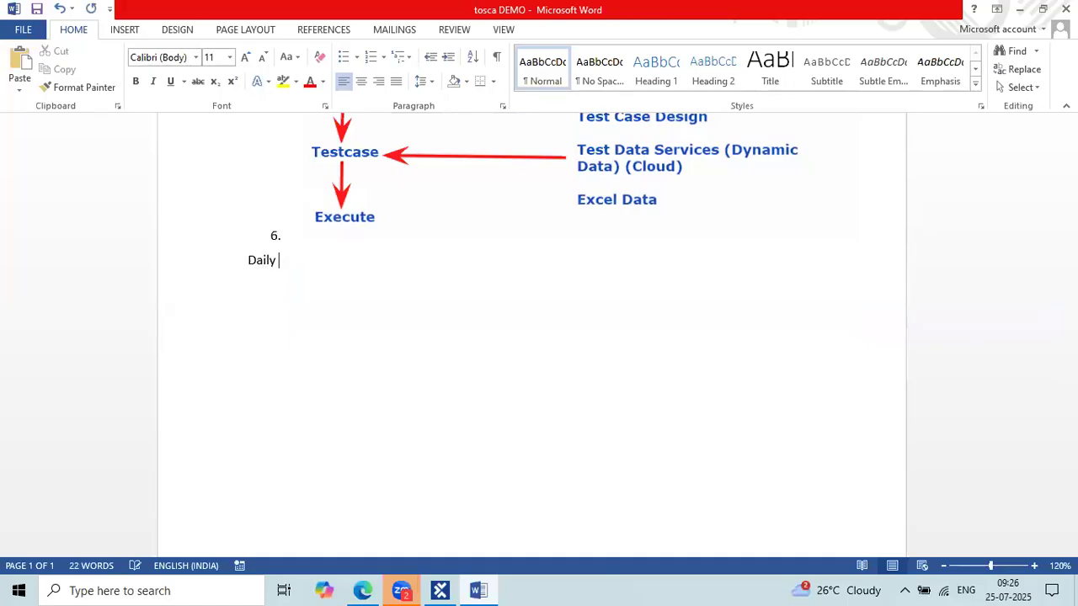
type("1 to 1:30")
Add 'hr' to the Daily line and a 'Time: 7:30AM' line below it.
left_click(247, 260)
key("Return")
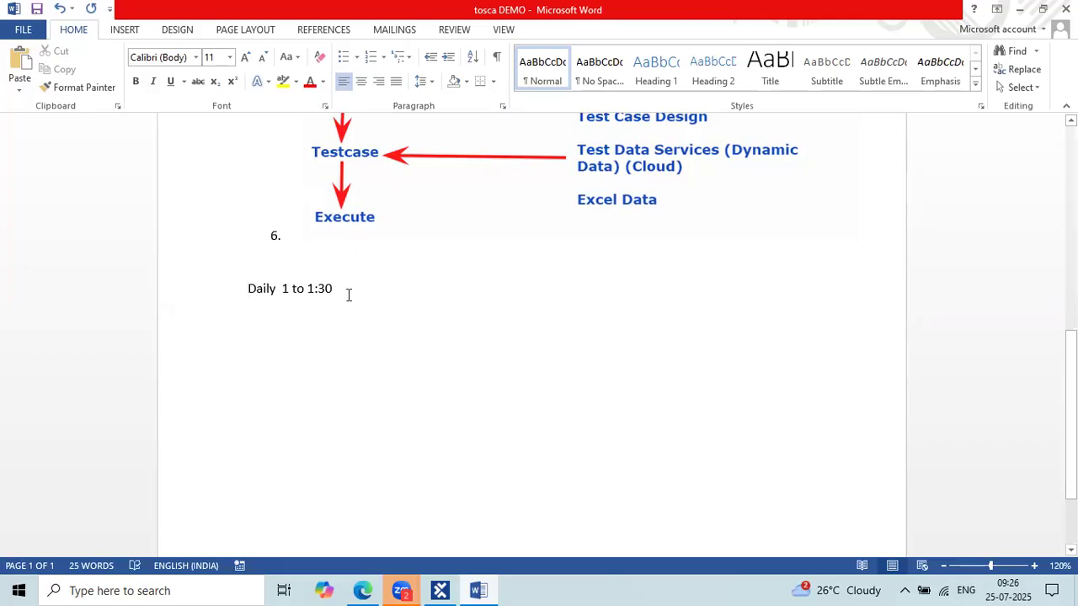
type("hr")
key("Return")
type("time;")
key("BackSpace")
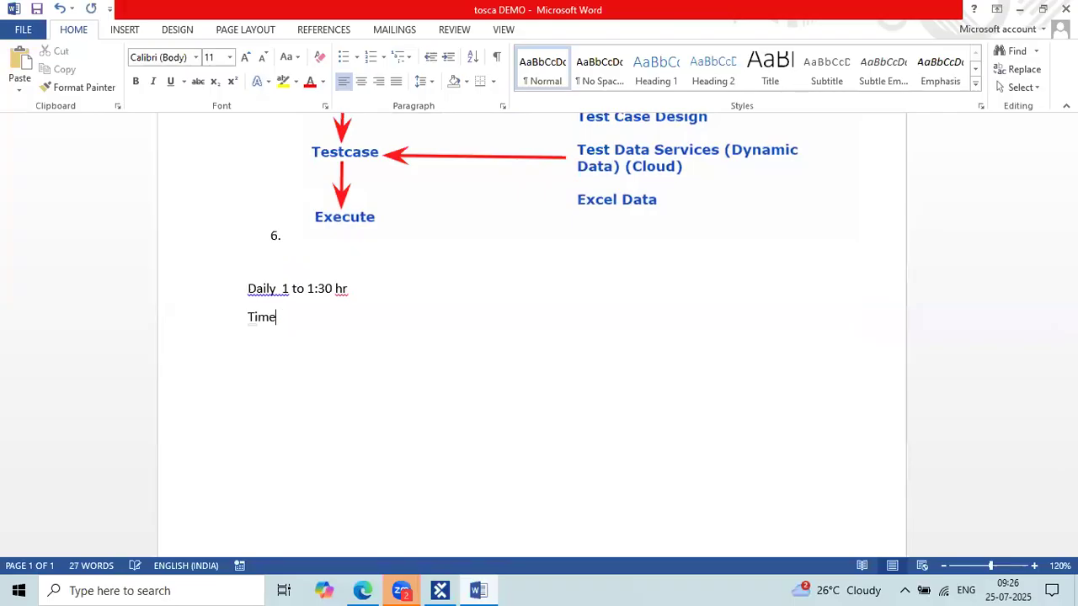
type(": 7:30AM")
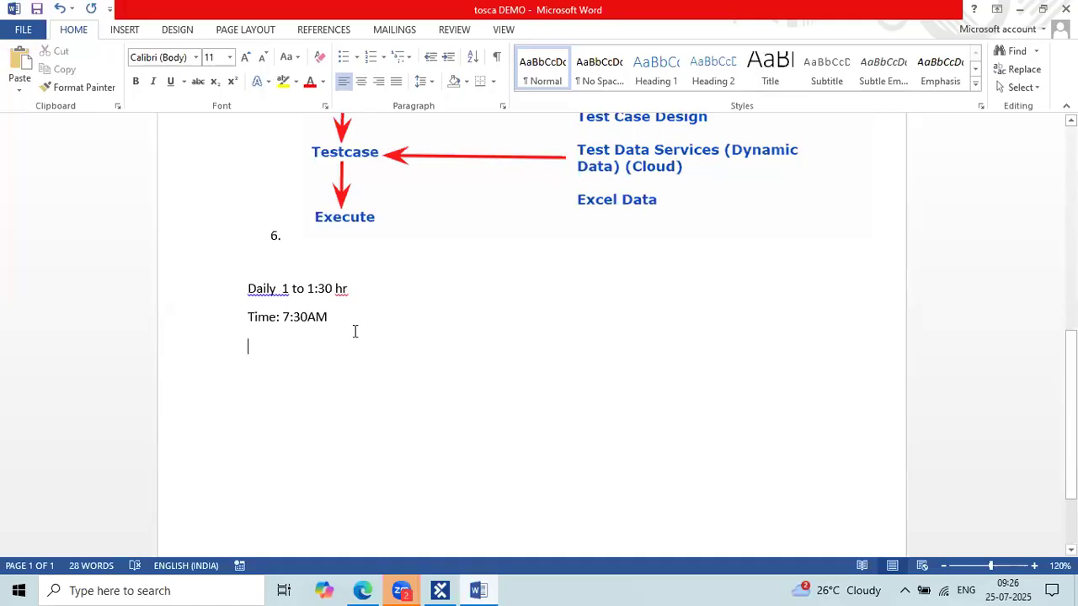
left_click_drag(340, 314, 250, 296)
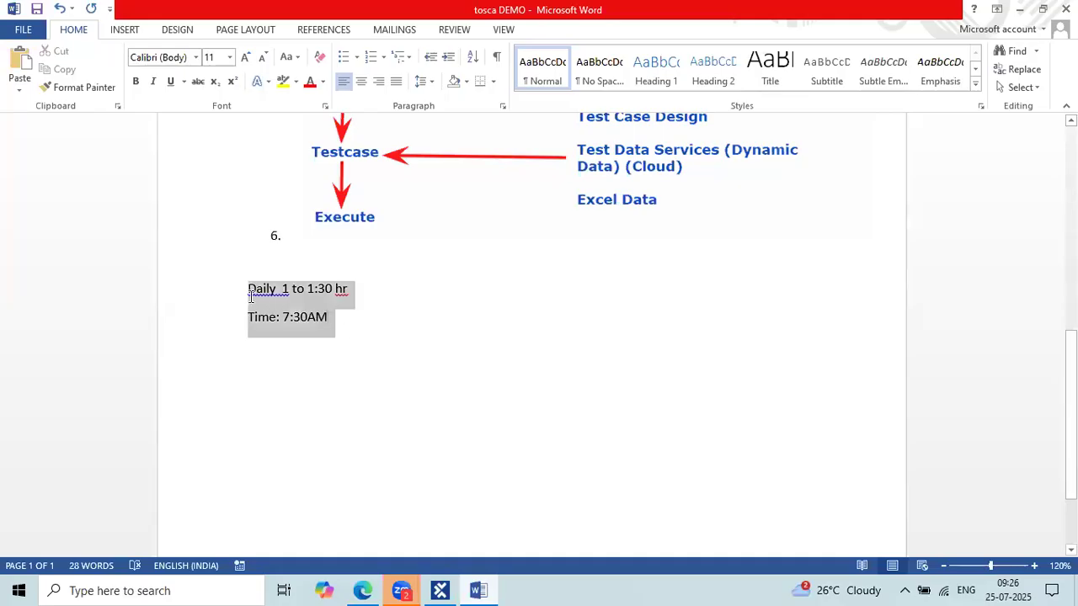
left_click(340, 331)
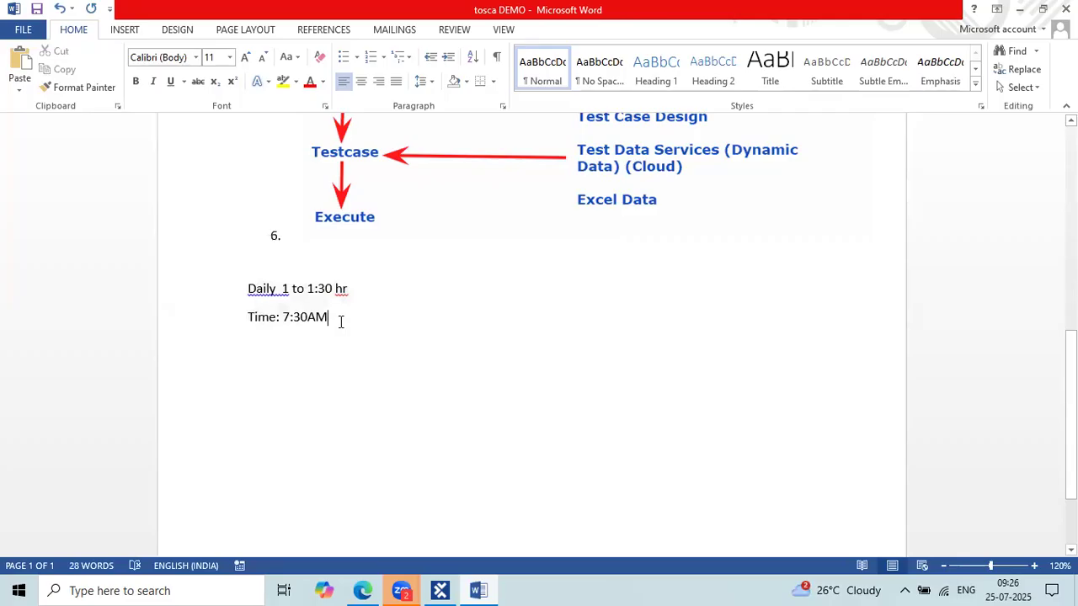
left_click_drag(342, 312, 243, 305)
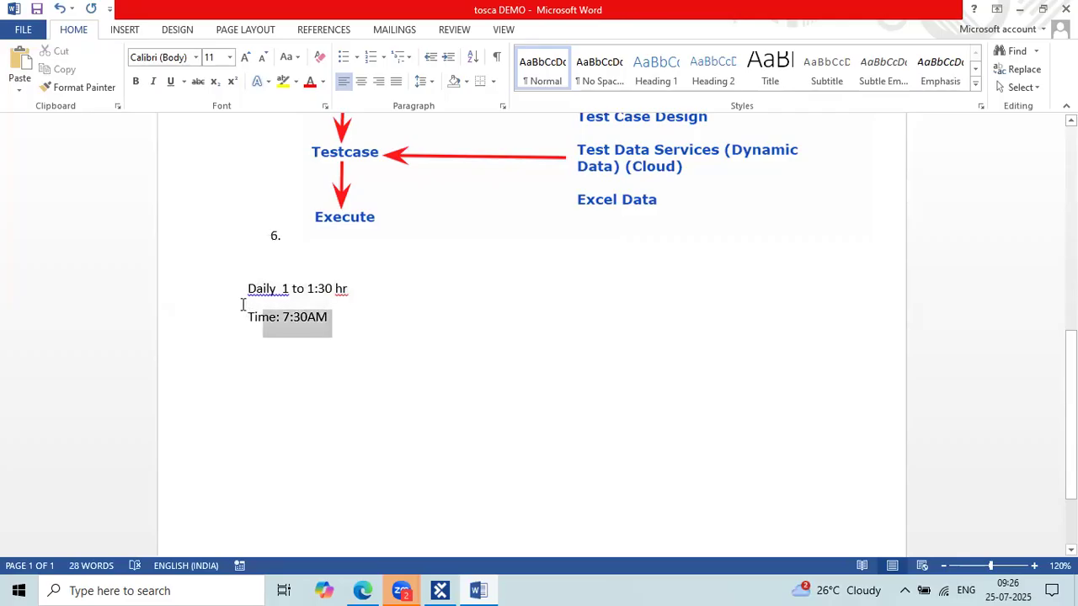
left_click(345, 318)
left_click_drag(345, 319, 283, 318)
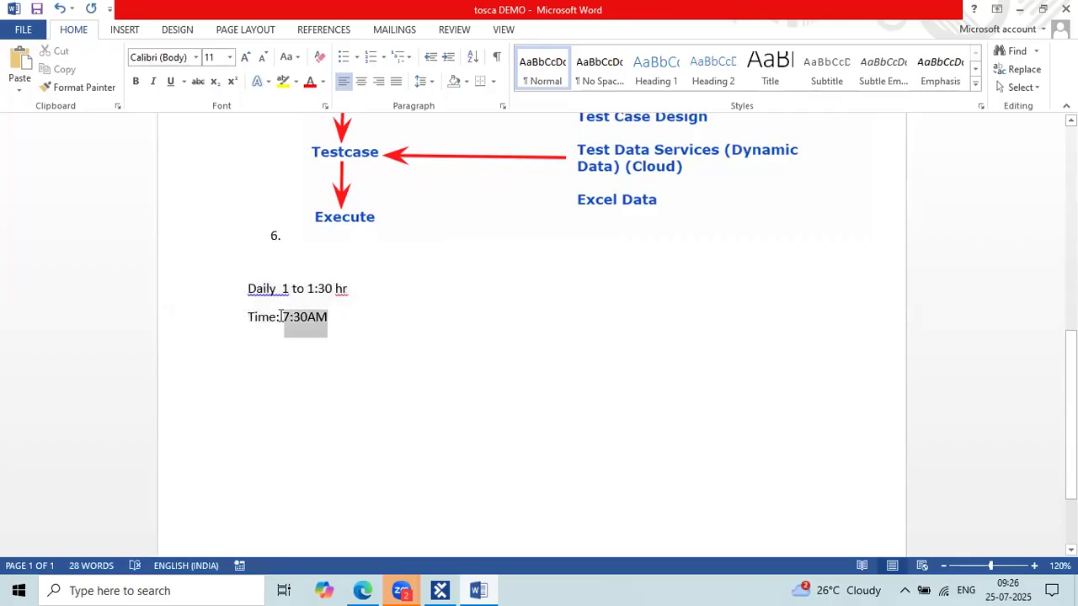
left_click(352, 313)
Add a Duration line reading '50 to 60 days (hands on Exp)', fixing the typos.
key("Return")
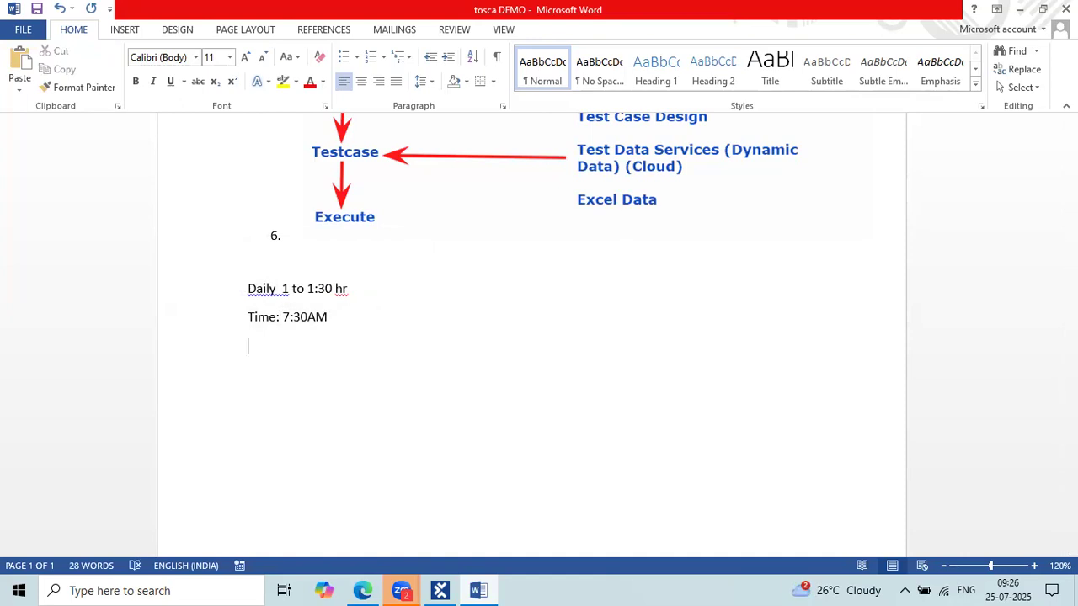
type("duration: 50 to 6")
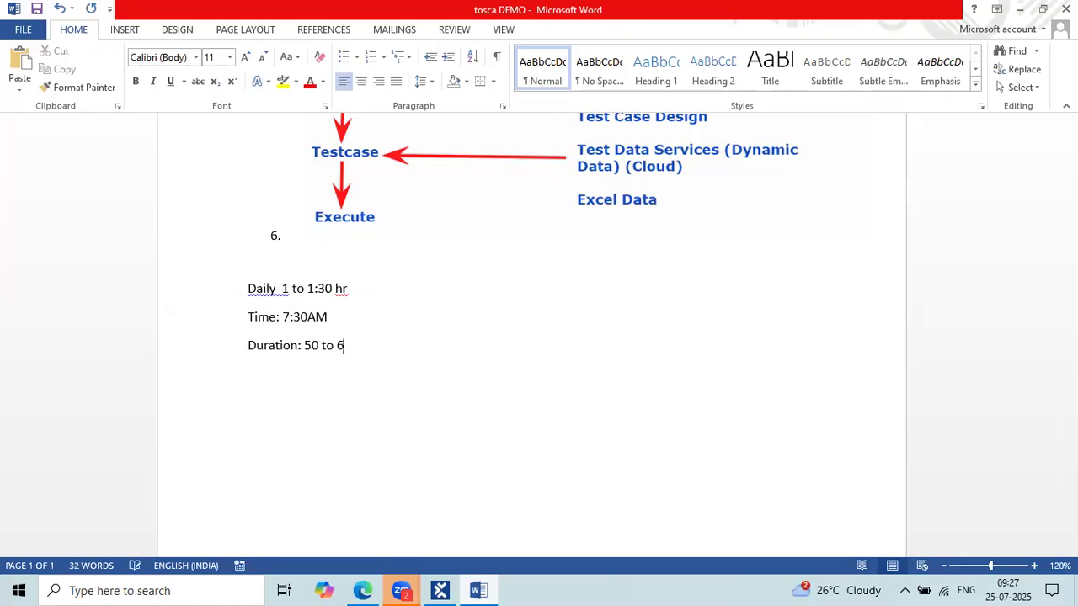
type("0 dayas")
key("BackSpace")
key("BackSpace")
type("s")
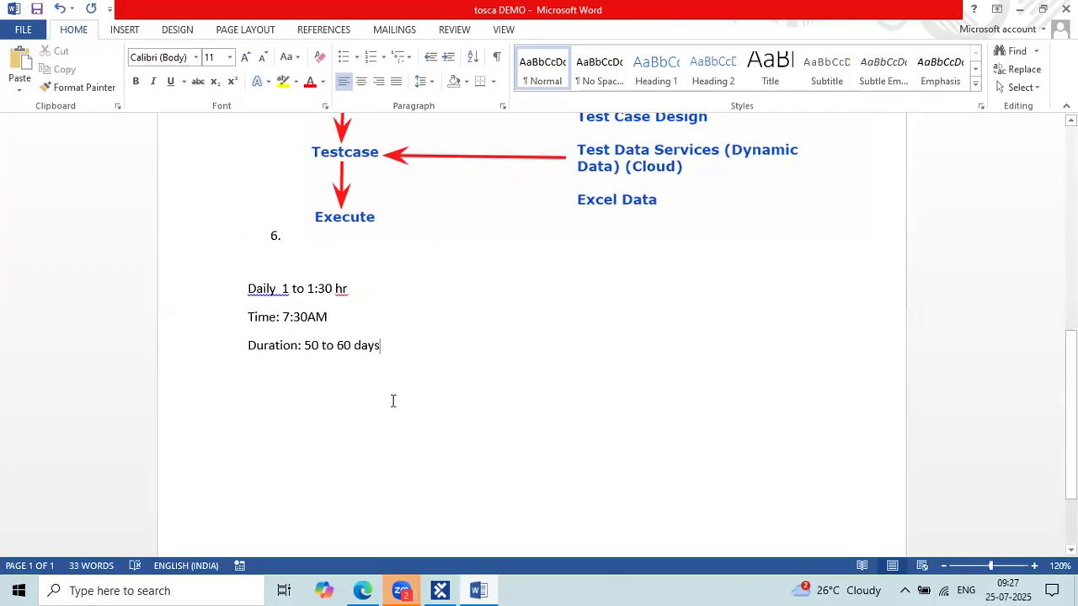
type(" (")
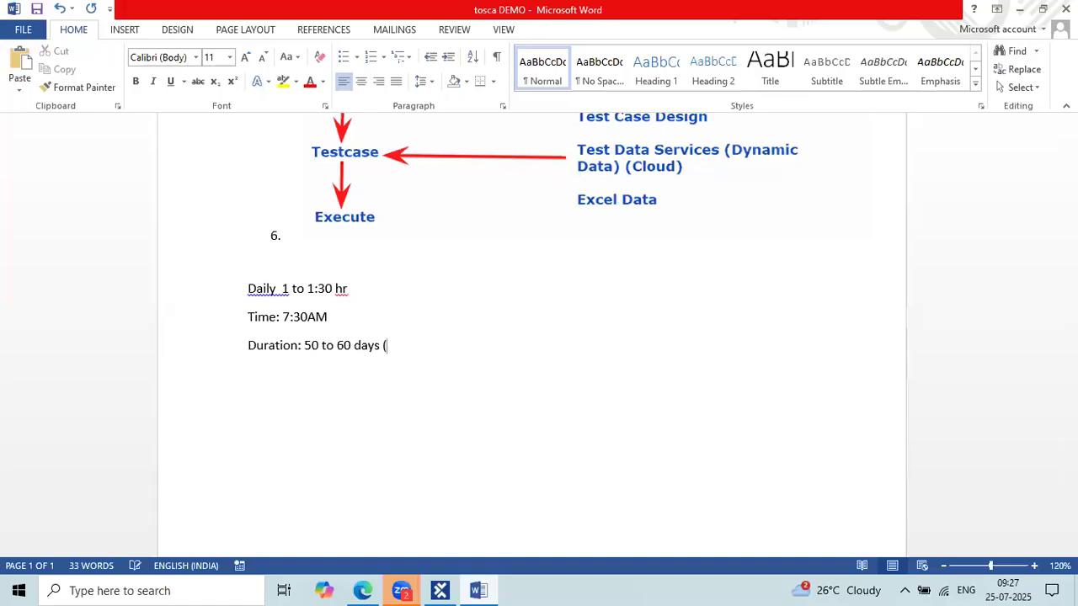
type("handson Exp)")
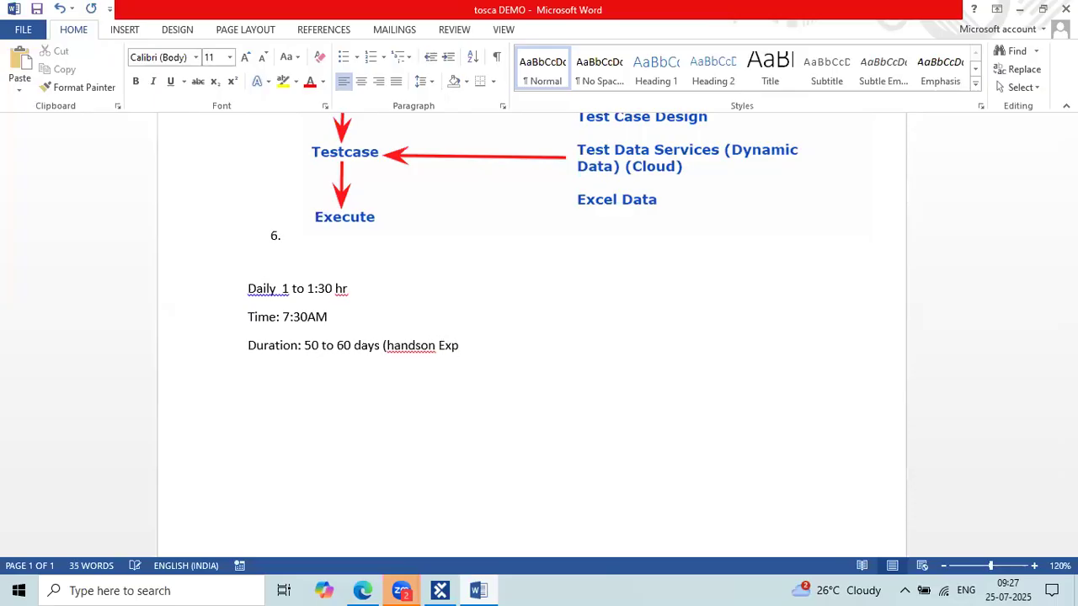
Insert 'Realtime' into the Duration line and add a 'Whatsapp group' line.
left_click(422, 347)
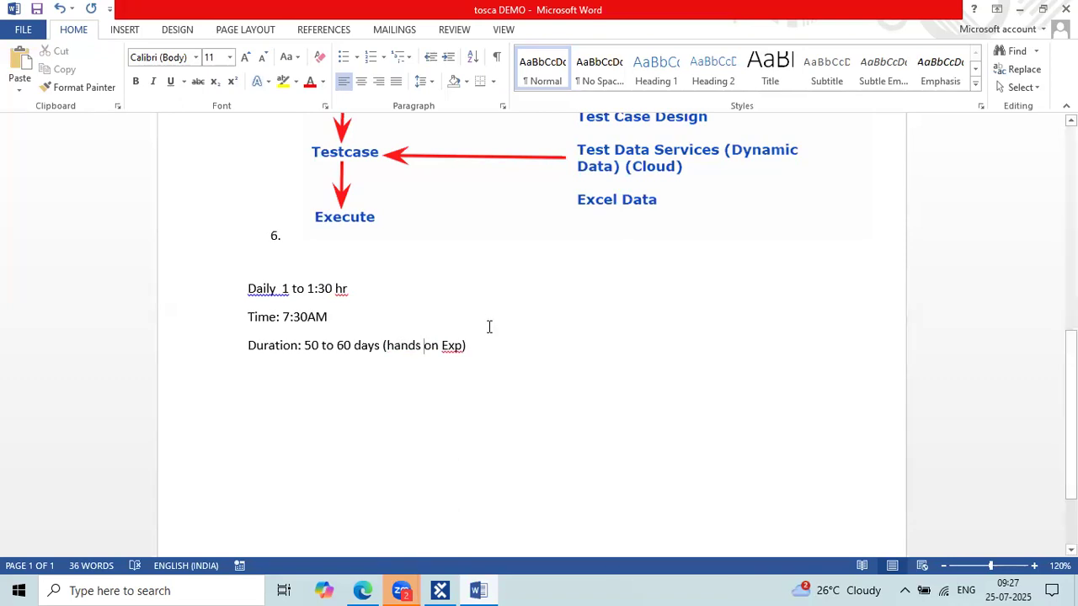
type("Realtime ")
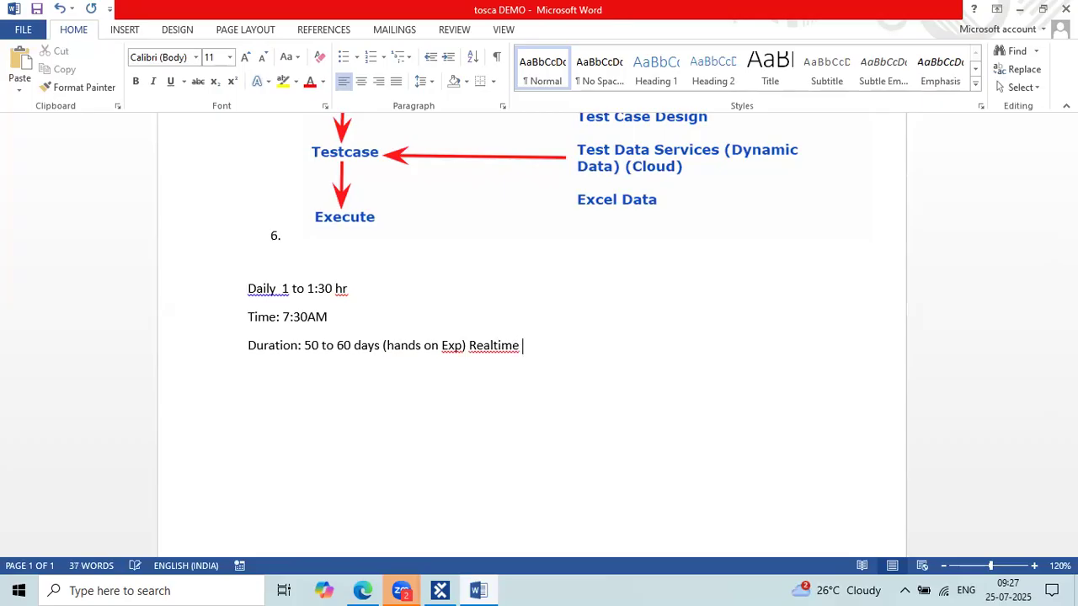
type("- E")
key("BackSpace")
key("BackSpace")
key("BackSpace")
type("Ep")
key("BackSpace")
key("BackSpace")
key("Return")
type("Whats")
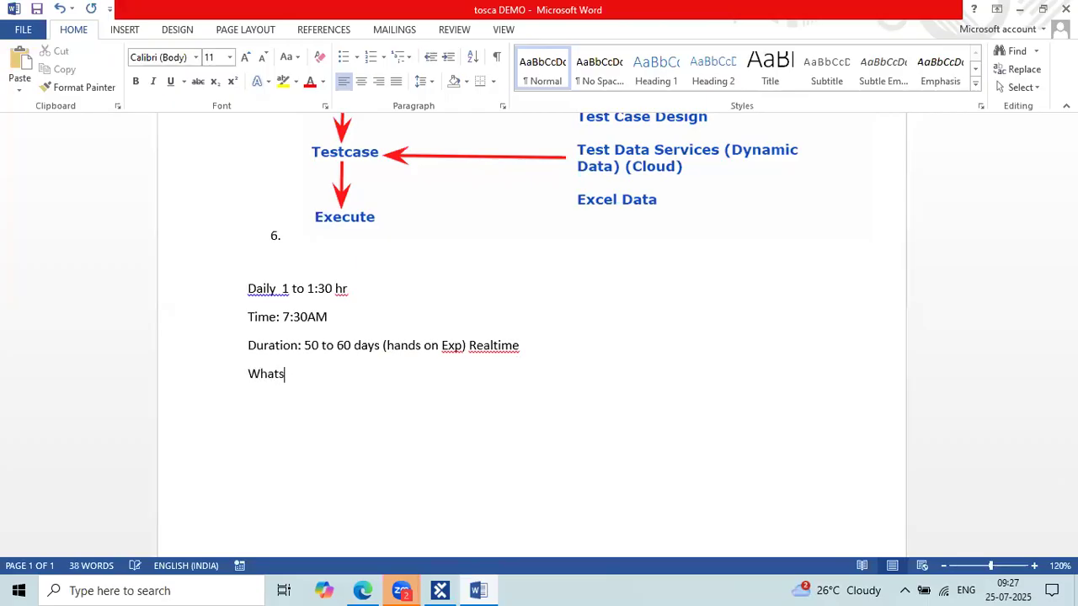
type("app gr")
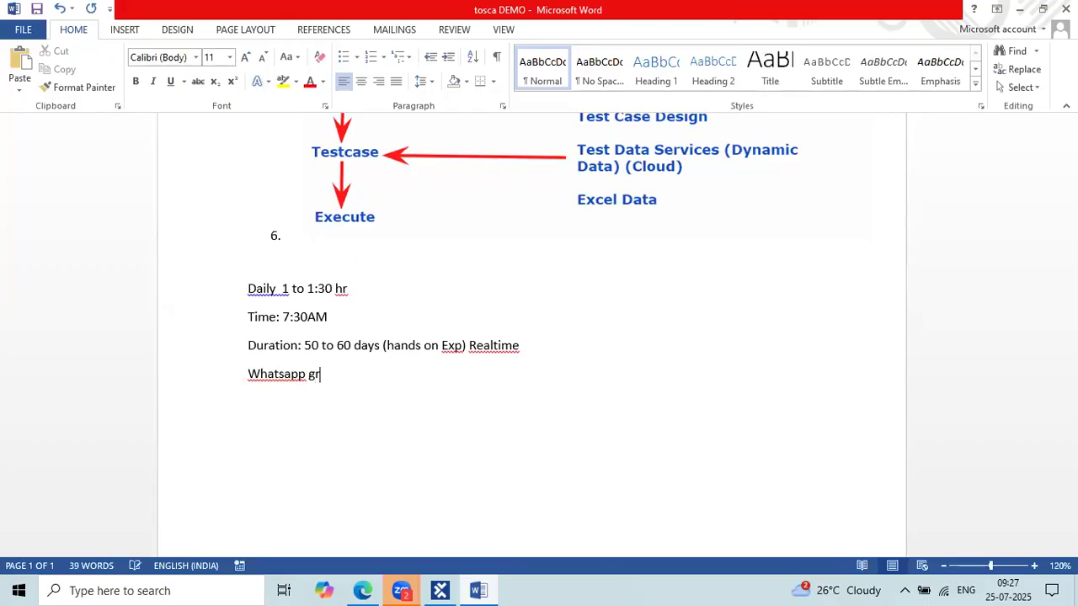
type("oup")
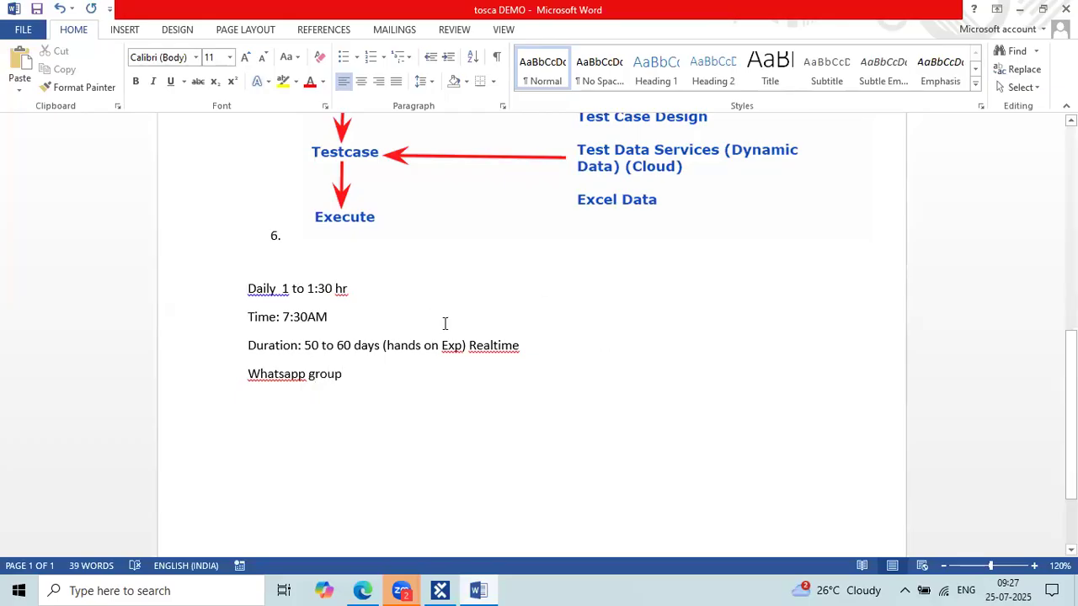
Change Realtime to Real-time and stop flagging Whatsapp as misspelled.
right_click(494, 346)
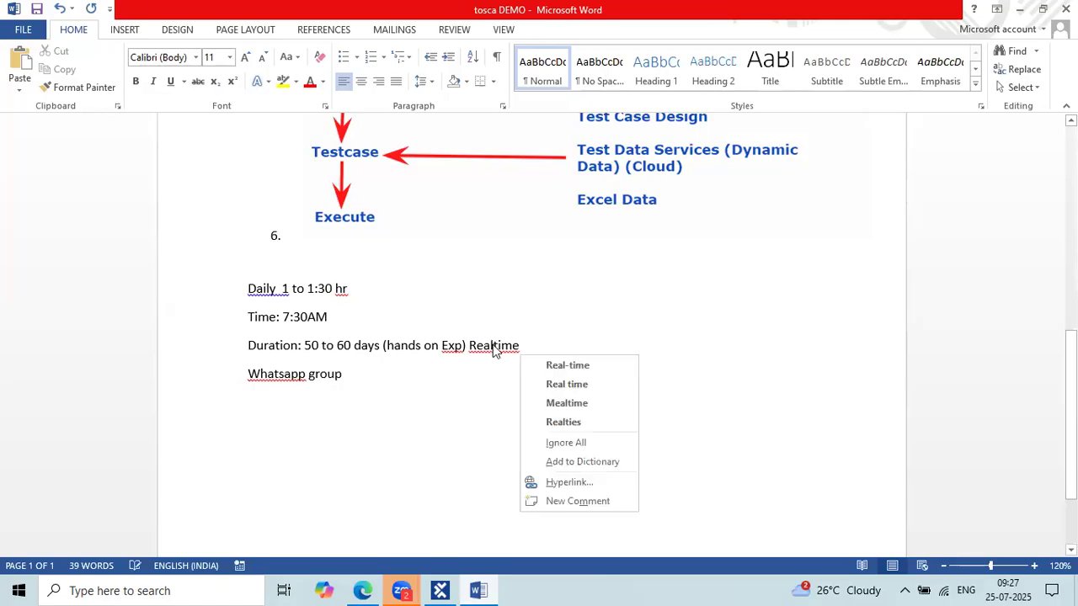
left_click(588, 366)
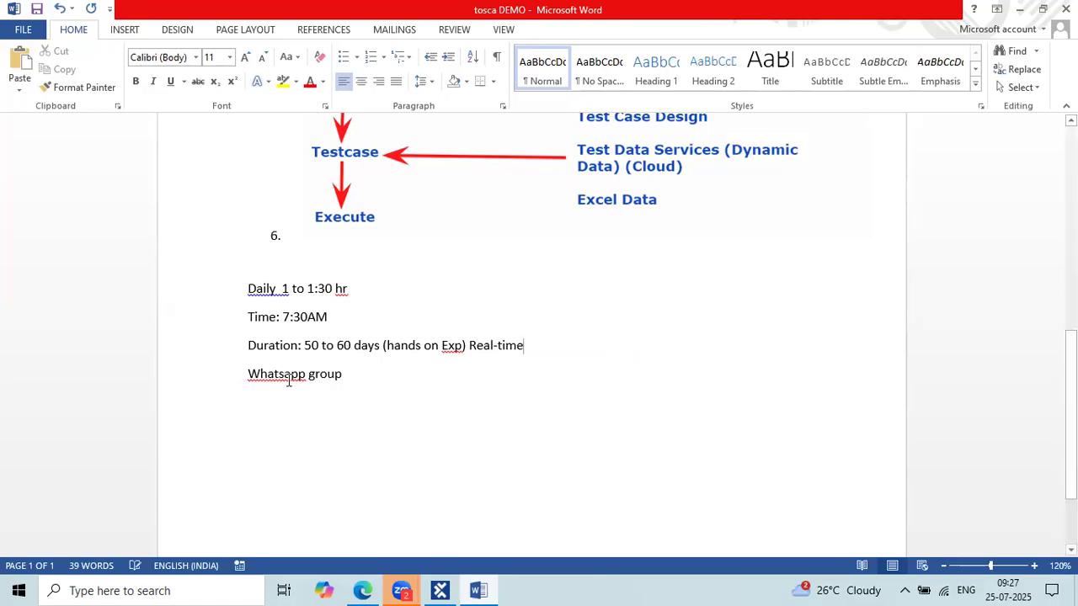
right_click(289, 375)
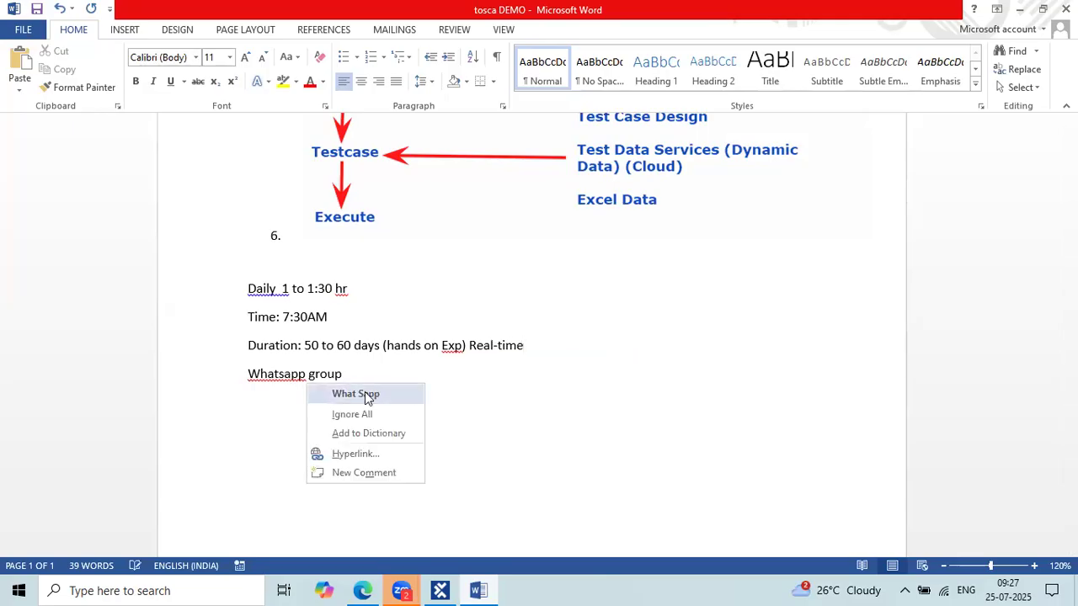
left_click(349, 413)
left_click(348, 399)
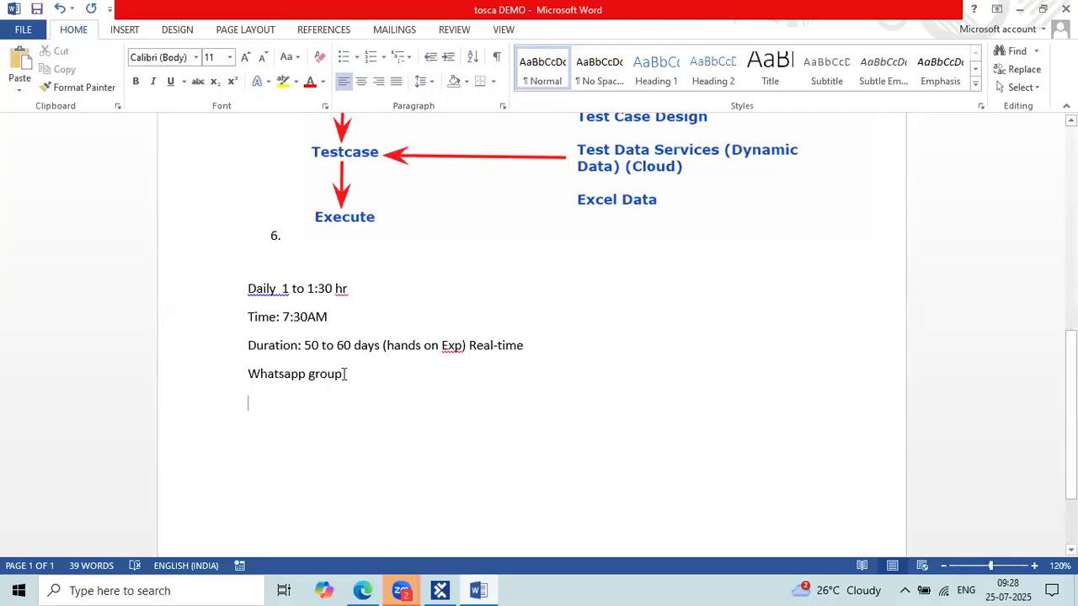
left_click(245, 290, "shift")
left_click(247, 446)
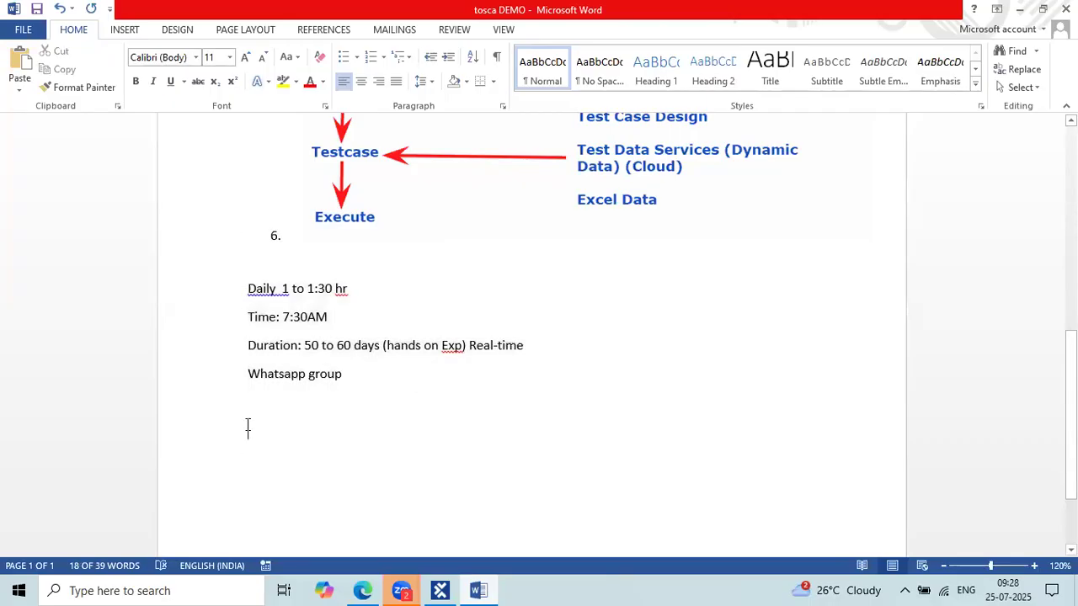
Type 'Vision AI, Copilet, tosca Cloud' on the line below Whatsapp group.
type("Vison")
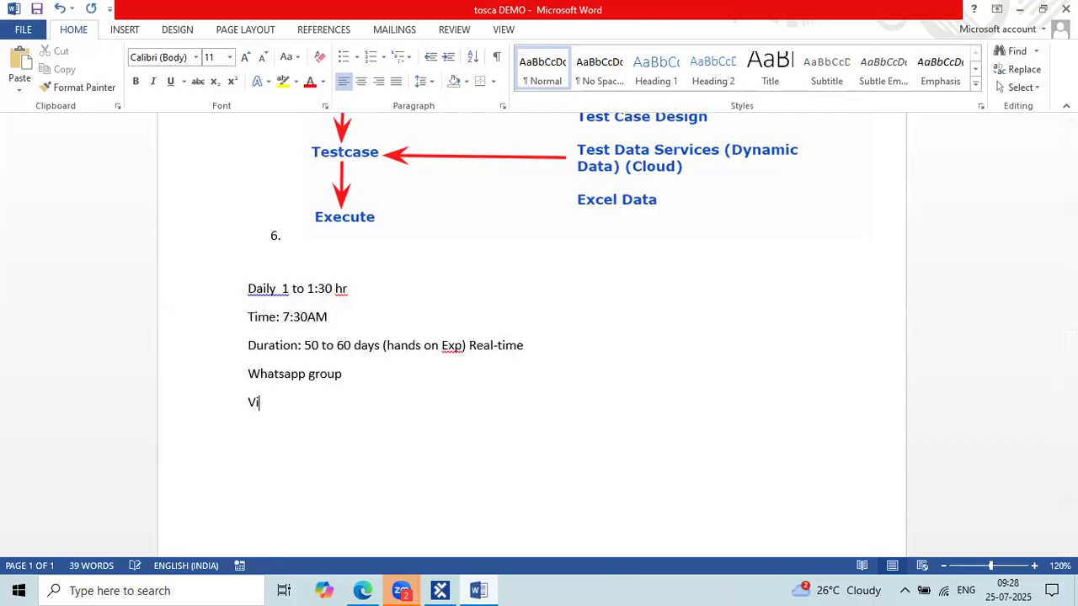
key("BackSpace")
key("BackSpace")
type("ion AI, Copilet")
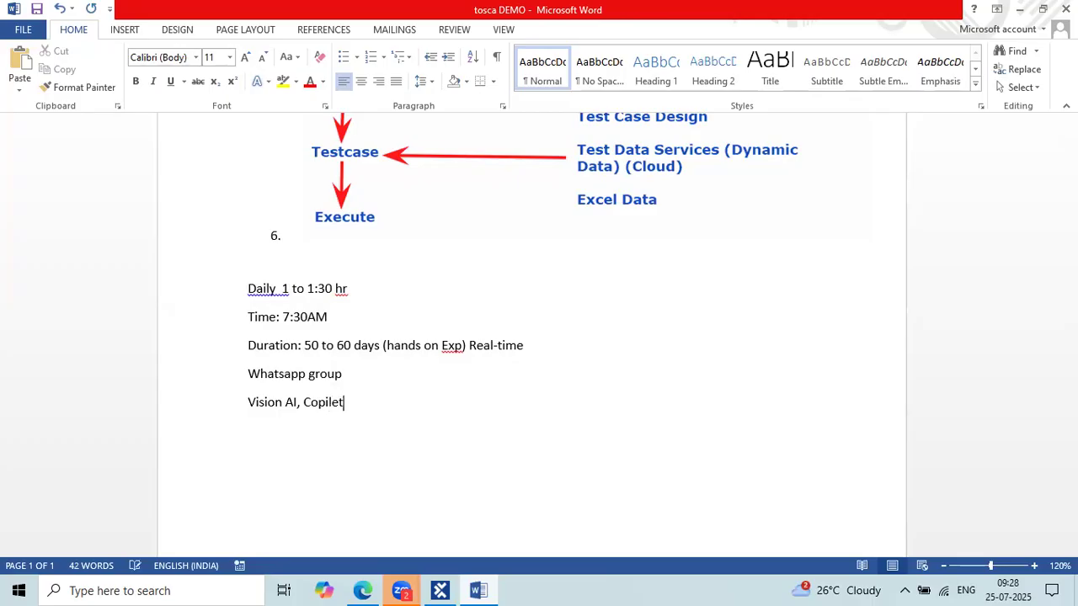
type(", tosca Cloud")
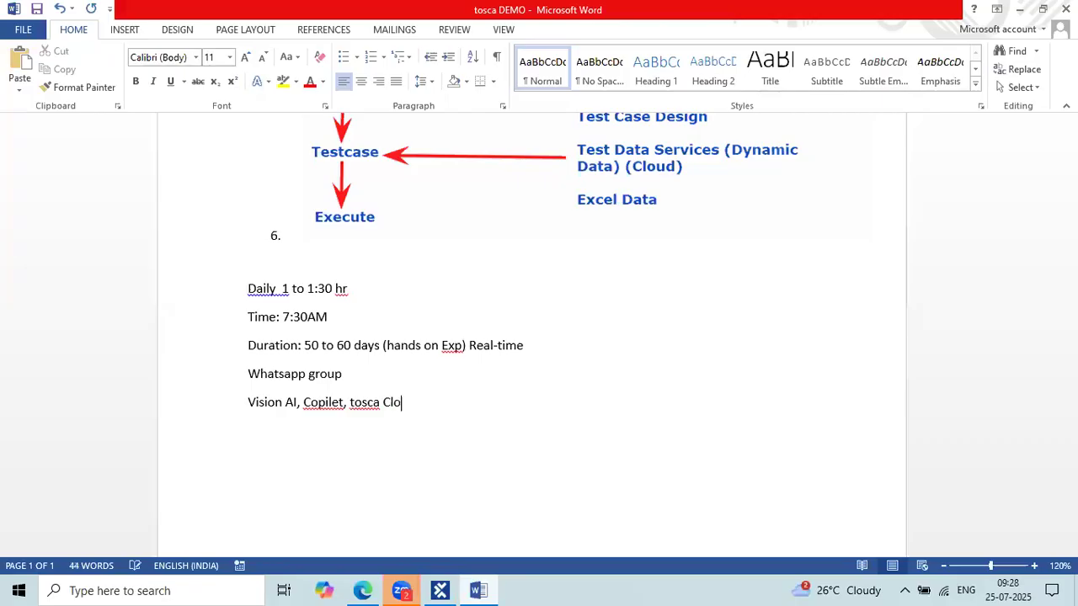
left_click(438, 589)
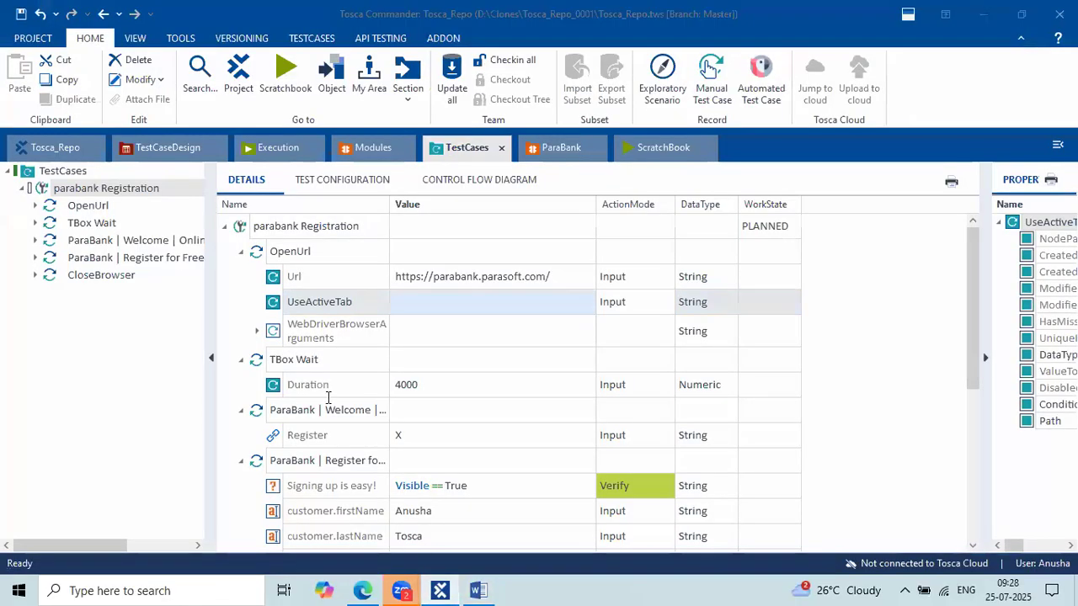
left_click(438, 590)
Add 'DEX' after the Vision AI, Copilet, tosca Cloud line.
left_click_drag(426, 406, 248, 404)
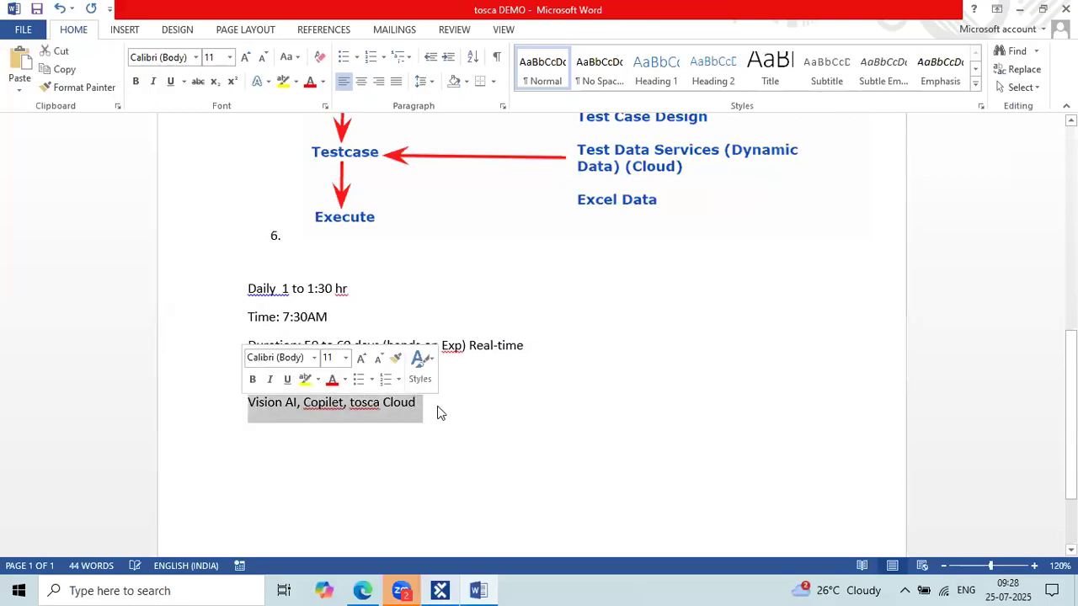
left_click(437, 412)
type("(")
key("BackSpace")
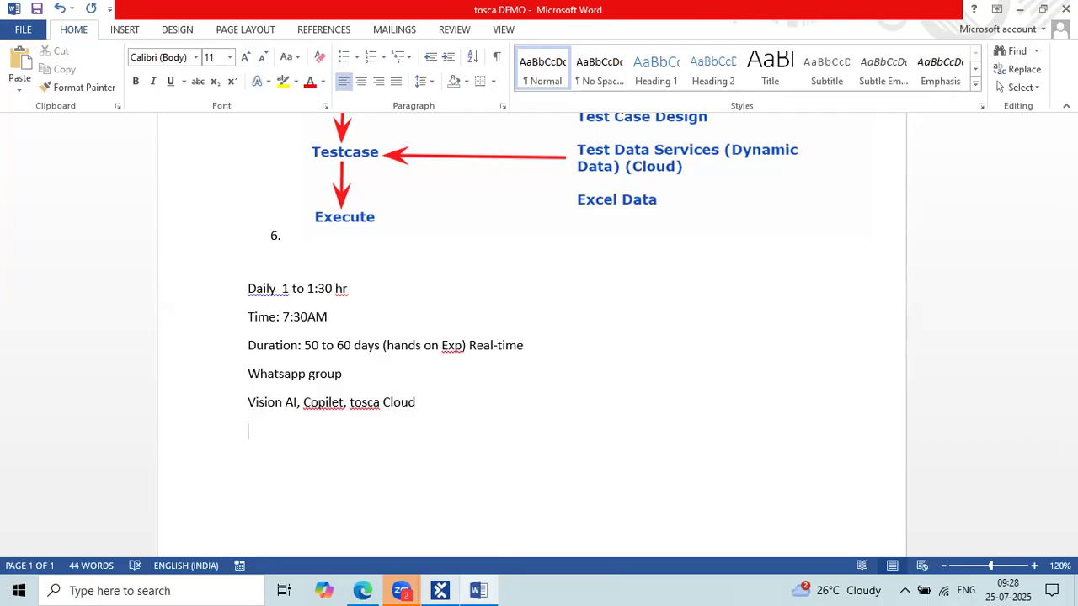
type("DEX")
key("BackSpace")
type("X")
Add '-->' after DEX and expand DEX into 'Distributed Execution'.
left_click(304, 429)
type("-->")
left_click(266, 430)
left_click_drag(274, 430, 256, 430)
key("BackSpace")
type("istributed")
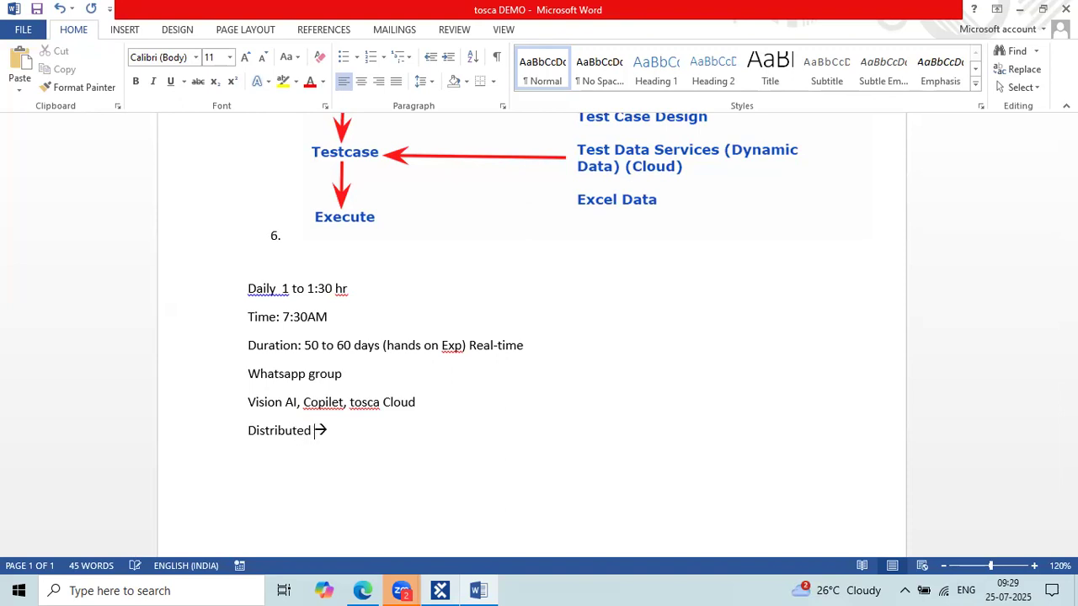
type(" Execution")
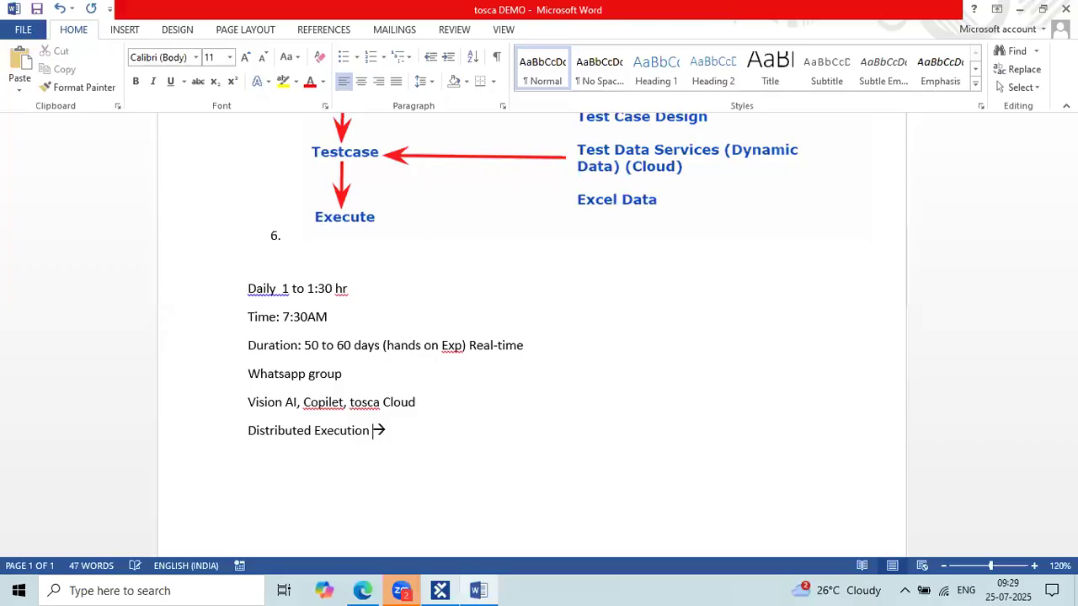
Append 'Realtime Hands on session' after the arrow on the Distributed Execution line.
left_click_drag(374, 429, 231, 452)
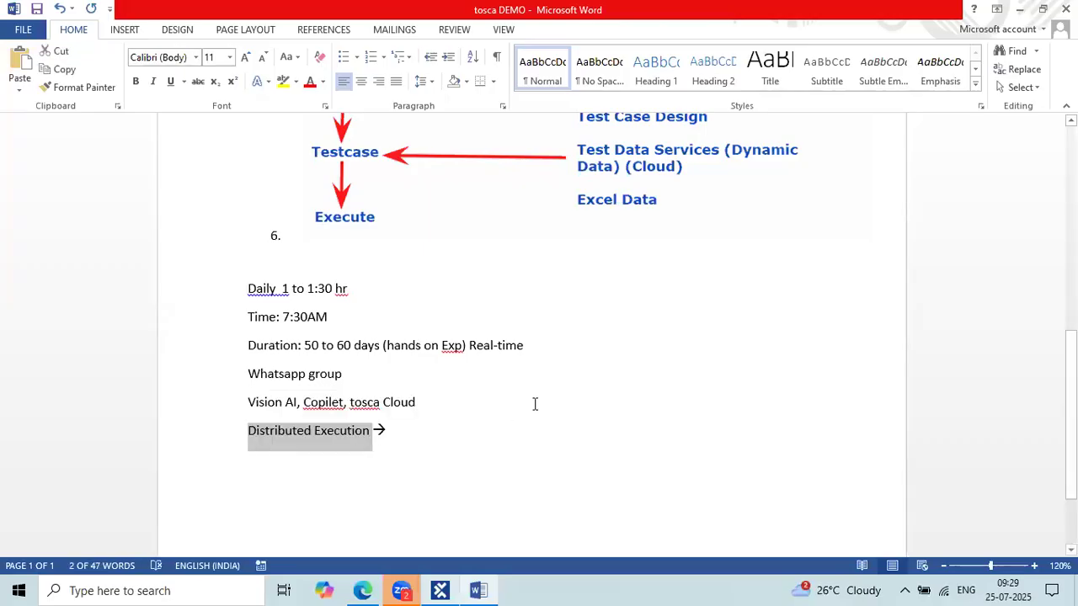
left_click(474, 409)
left_click(398, 431)
triple_click(267, 439)
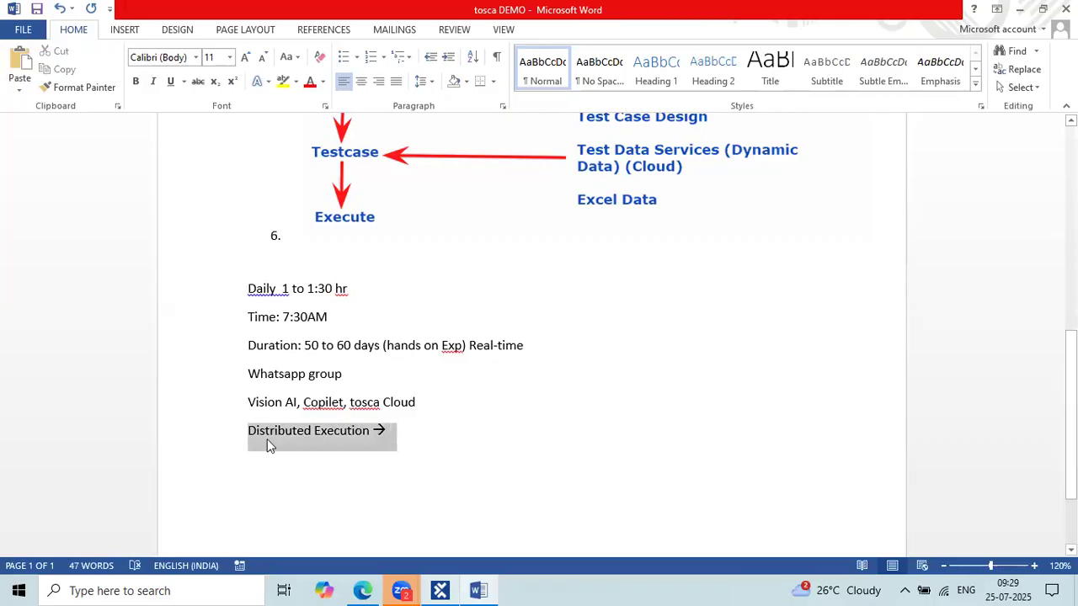
left_click(428, 432)
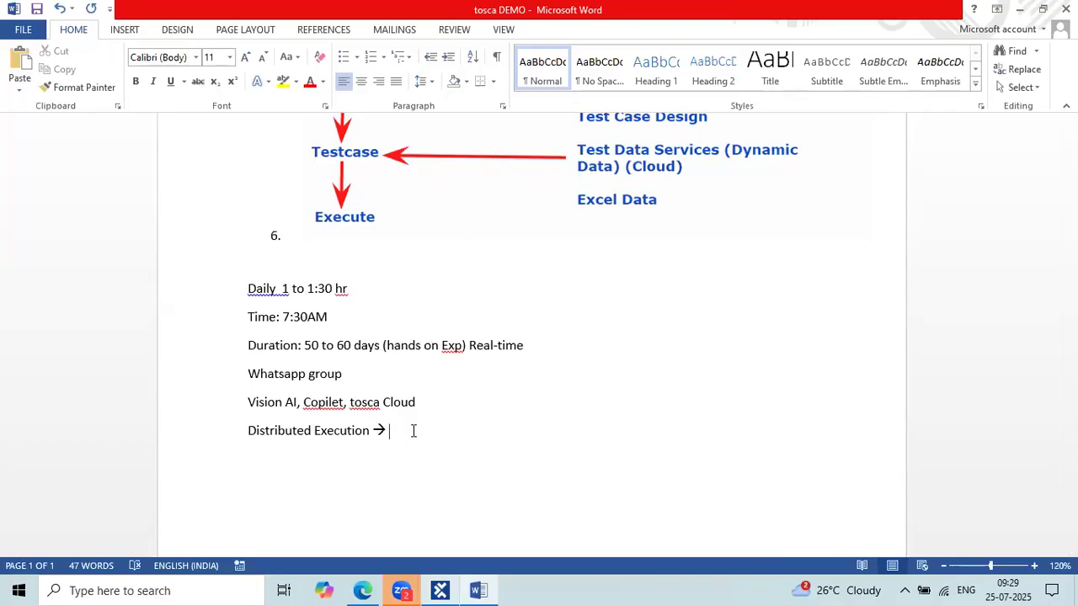
type("Realtime Hands on session")
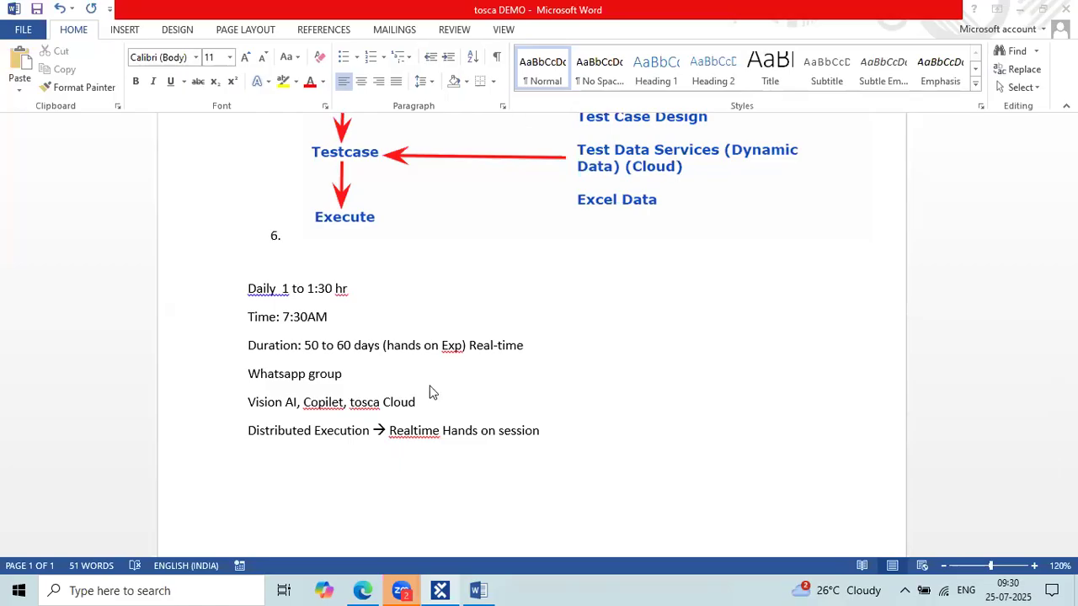
Type WEB, Desktop, SAP, API and DB on separate lines below the session line.
left_click(552, 429)
key("Return")
key("Return")
type("WEB ")
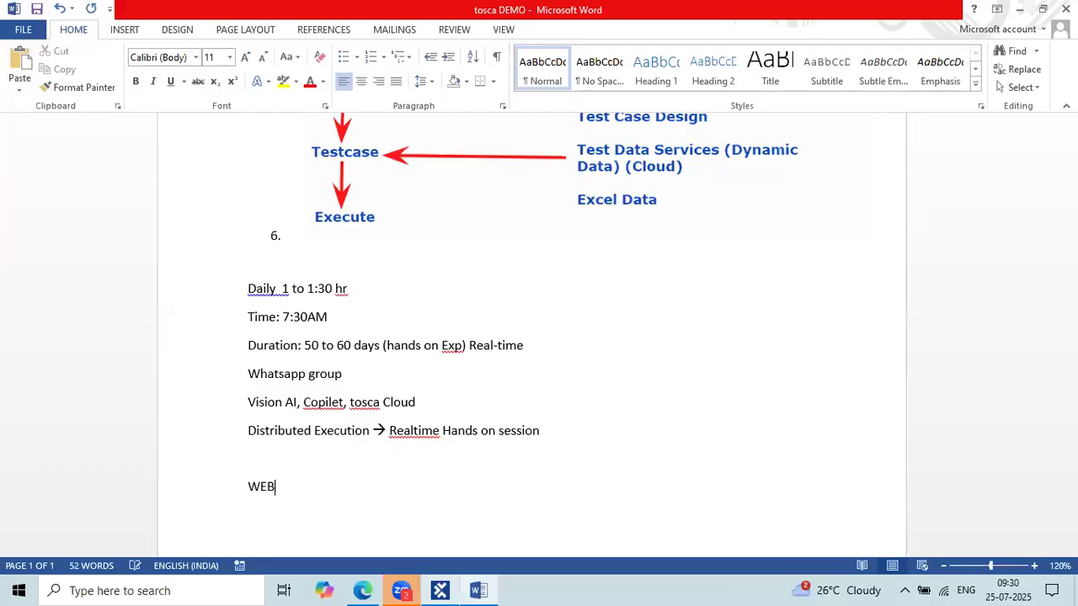
type("Desktop")
key("Return")
scroll(553, 429, "down", 2)
type("SAP")
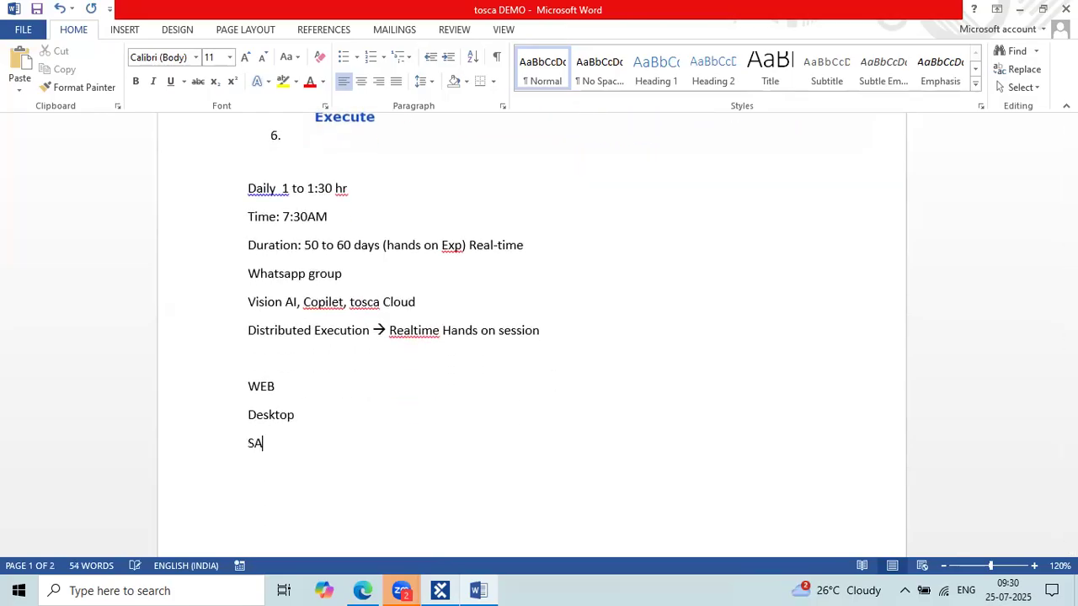
key("Return")
type("API")
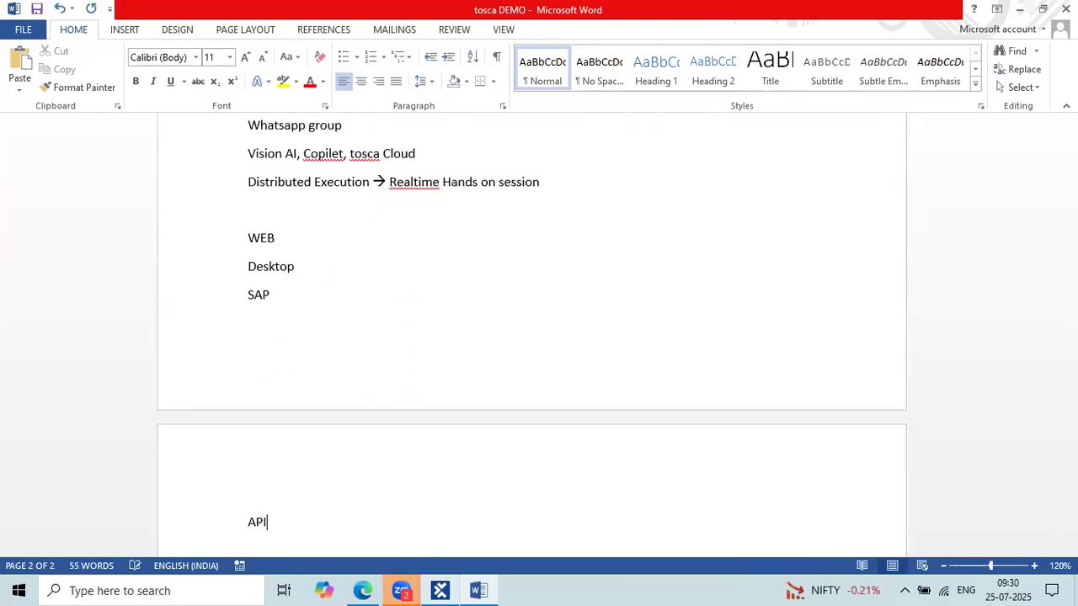
type("S")
key("BackSpace")
type("DB")
Add '--> end to end flow (Bank)' after WEB.
left_click(240, 238)
left_click(303, 531, "shift")
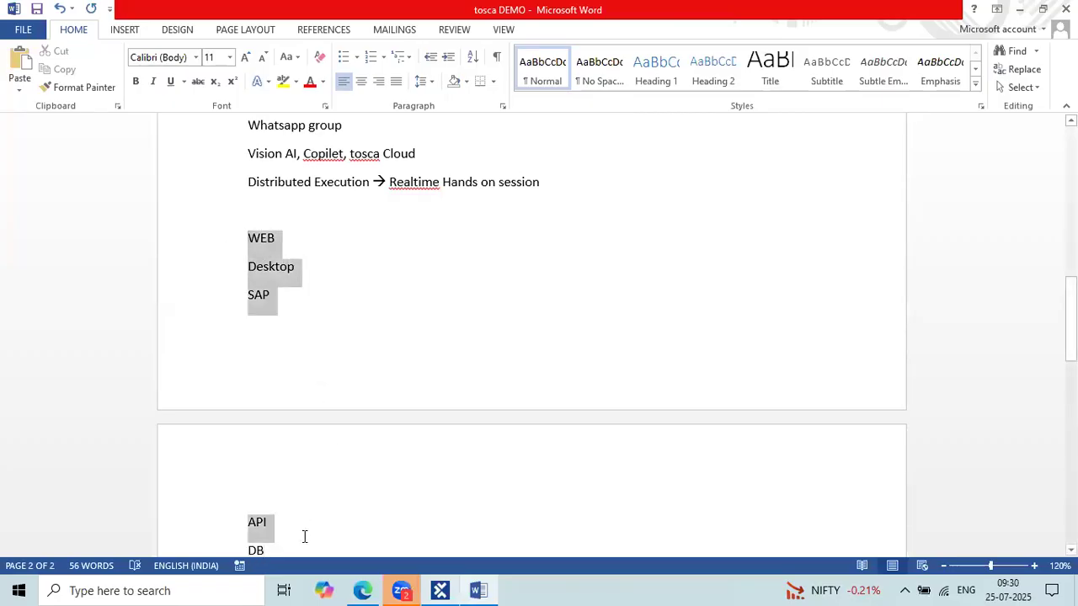
left_click(364, 303)
left_click_drag(286, 239, 246, 240)
double_click(313, 264)
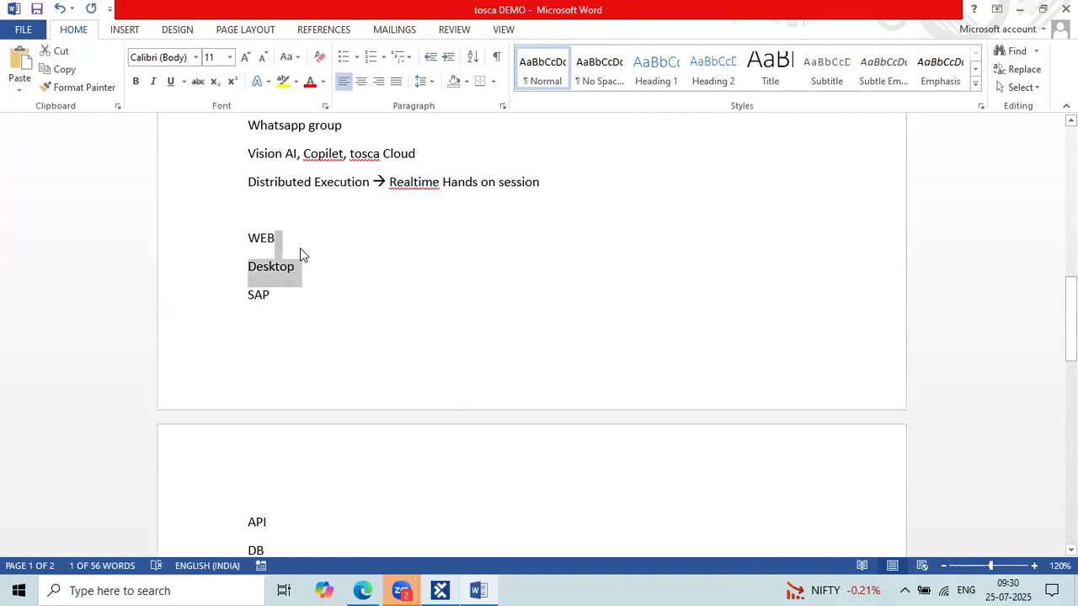
left_click(300, 244)
type("--> ")
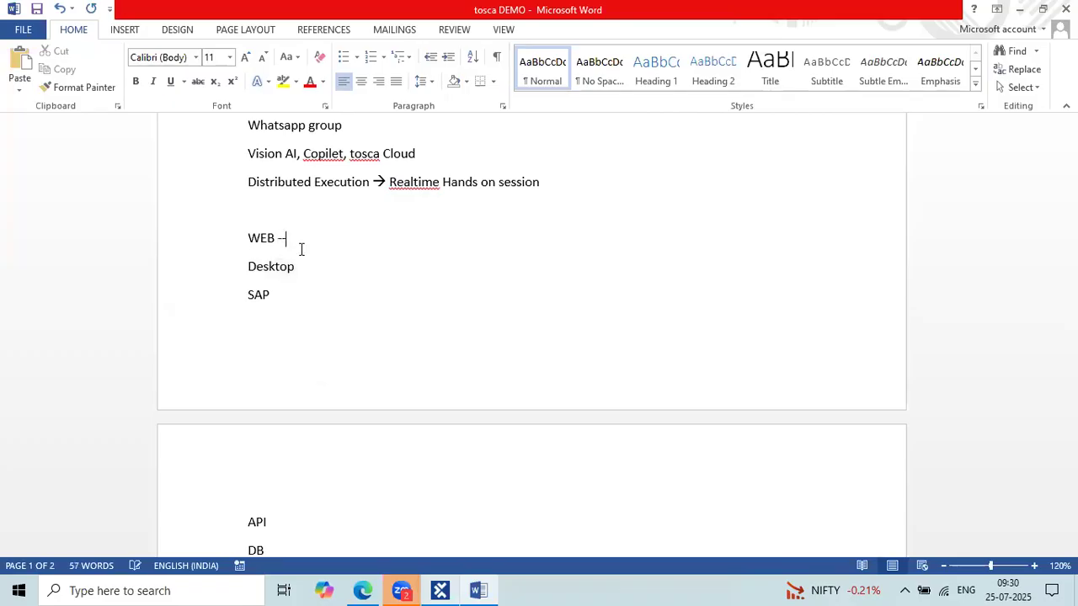
type("end to end flow ")
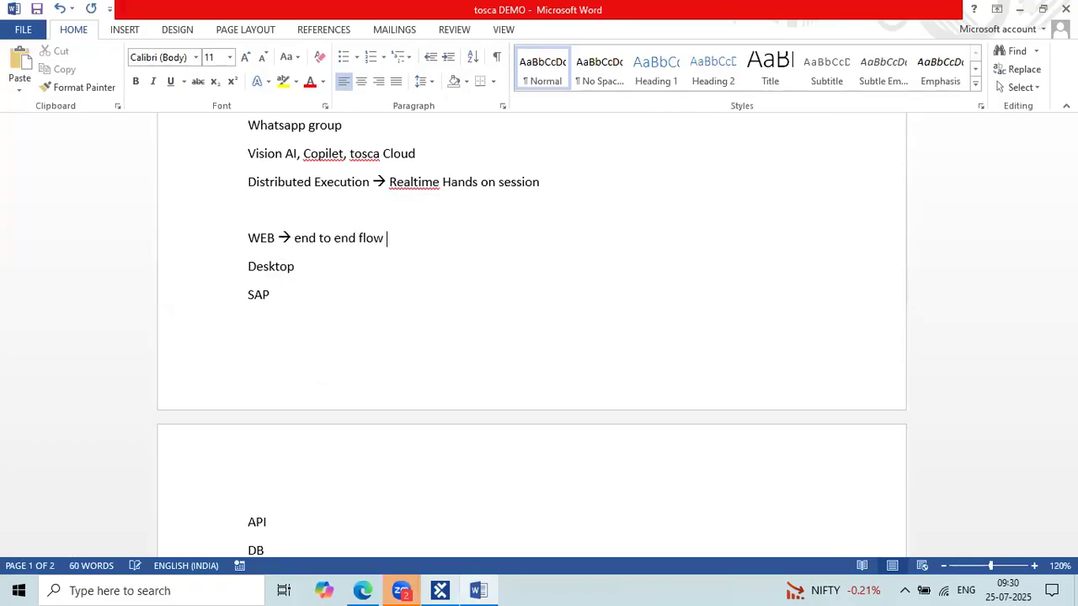
type("(Bbank")
key("BackSpace")
key("BackSpace")
key("BackSpace")
key("BackSpace")
type("ank)")
Try and remove a '--> Sap' note after SAP, then add a Qtest line below DB.
left_click_drag(262, 236, 429, 231)
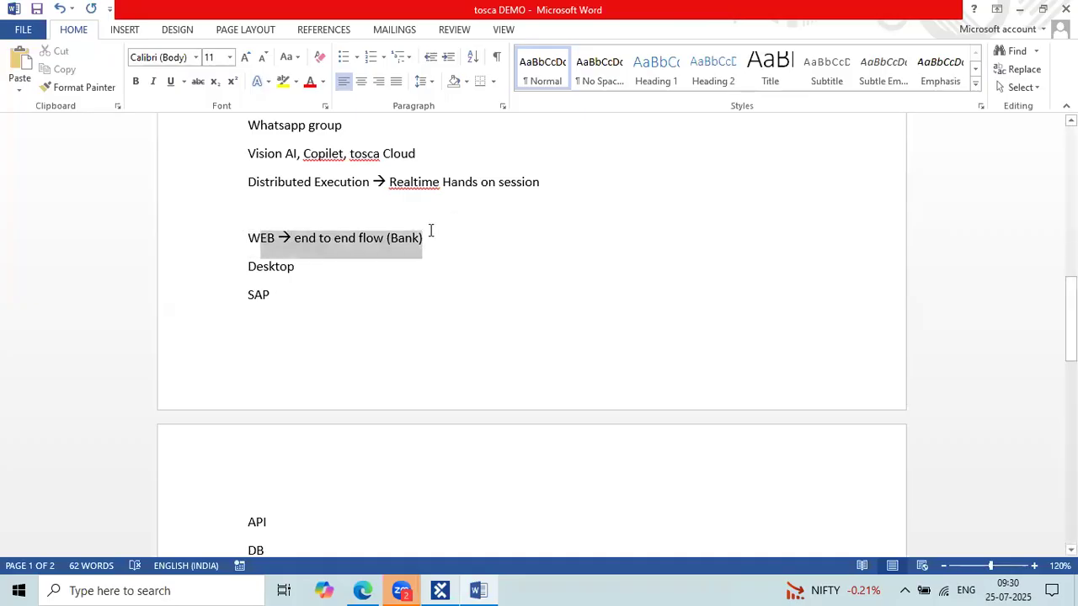
left_click(306, 292)
type("--")
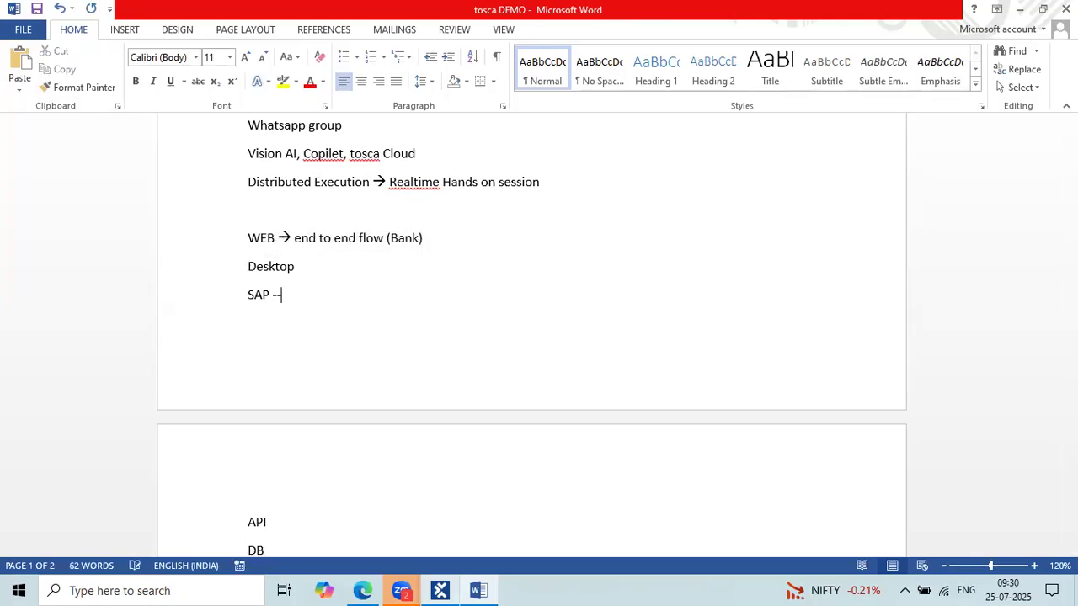
type("> Sap i")
key("BackSpace")
key("BackSpace")
key("BackSpace")
key("BackSpace")
key("BackSpace")
scroll(533, 335, "down", 2)
key("BackSpace")
key("BackSpace")
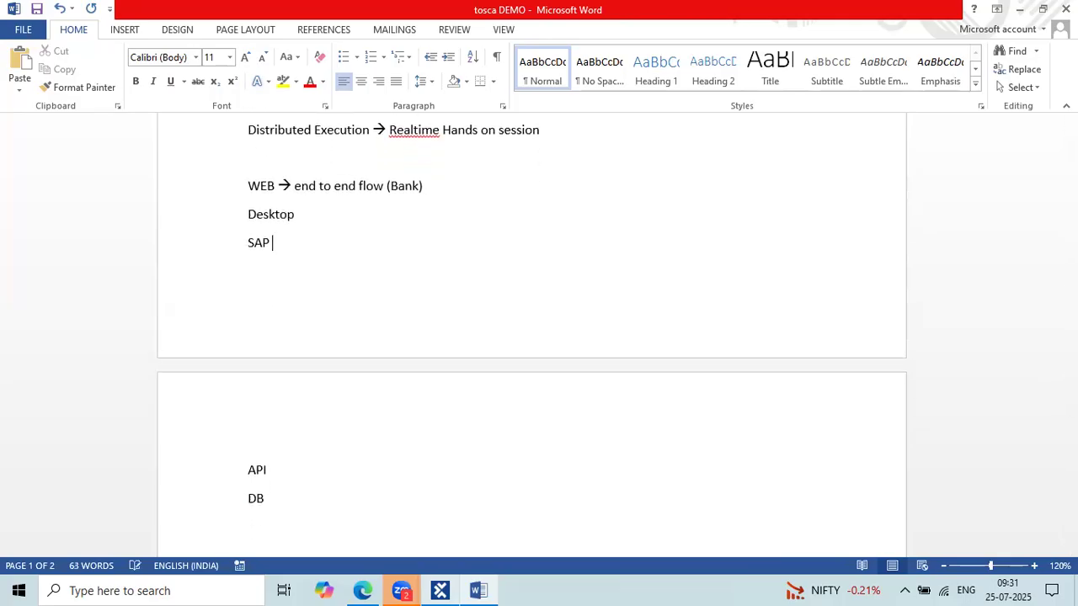
scroll(291, 293, "down", 1)
scroll(291, 293, "up", 4)
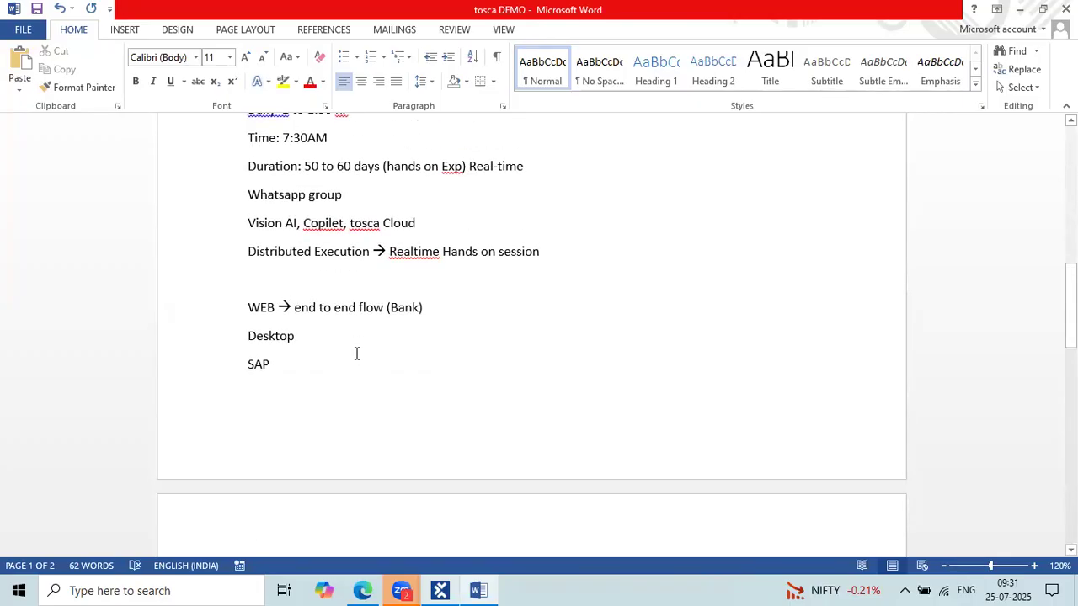
scroll(356, 354, "down", 5)
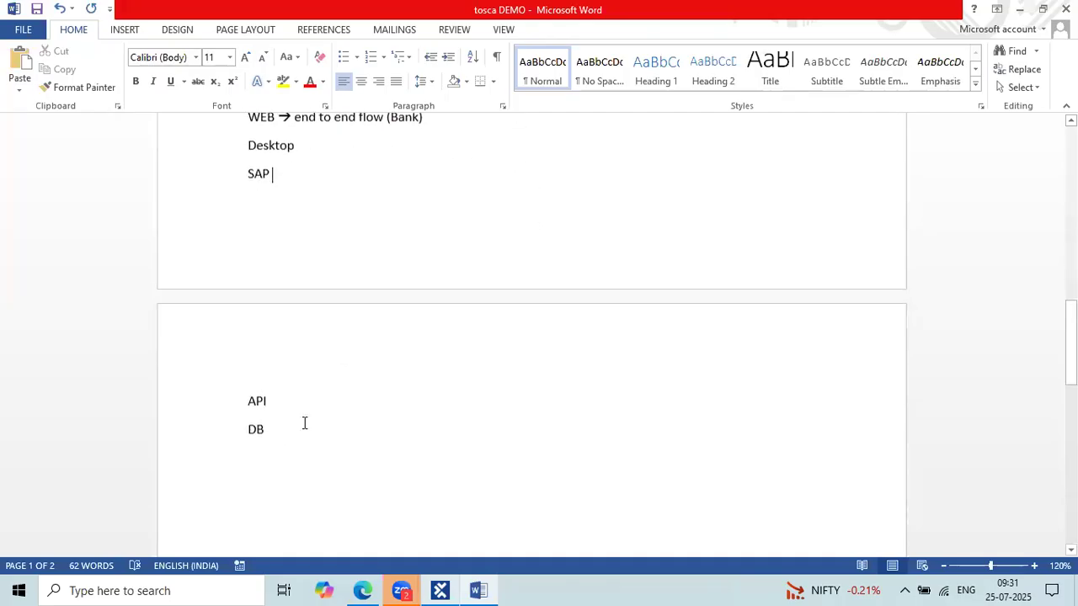
key("Return")
type("Qtest")
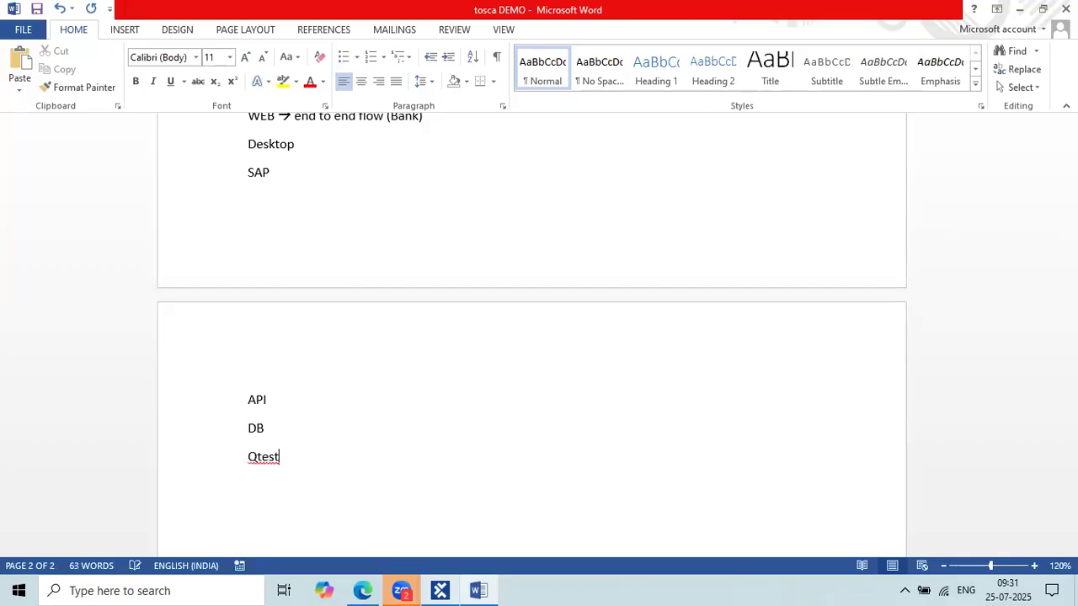
left_click(439, 590)
left_click(71, 146)
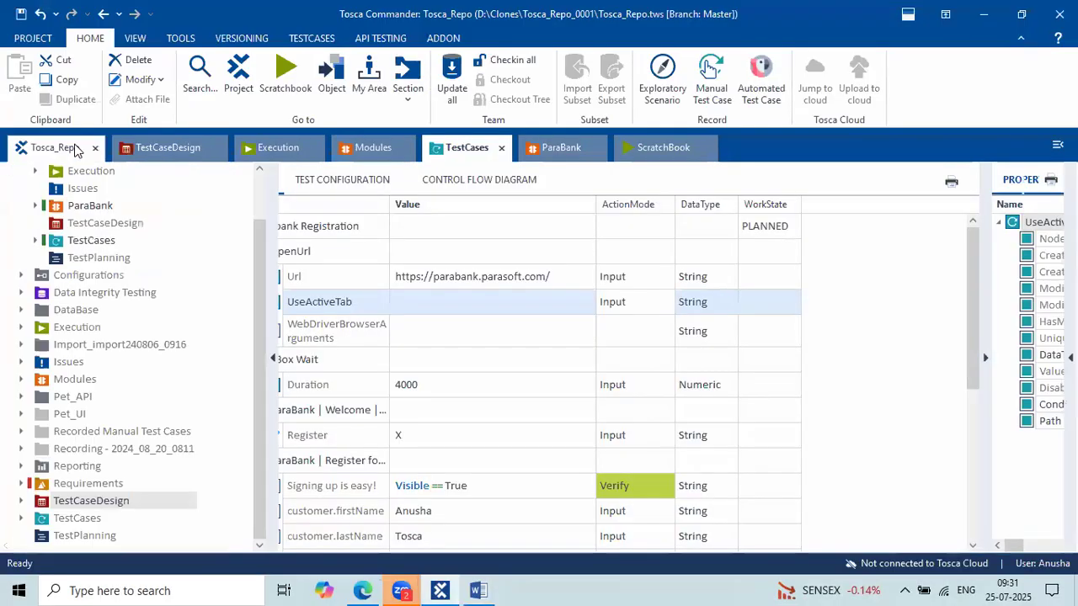
scroll(74, 239, "up", 1)
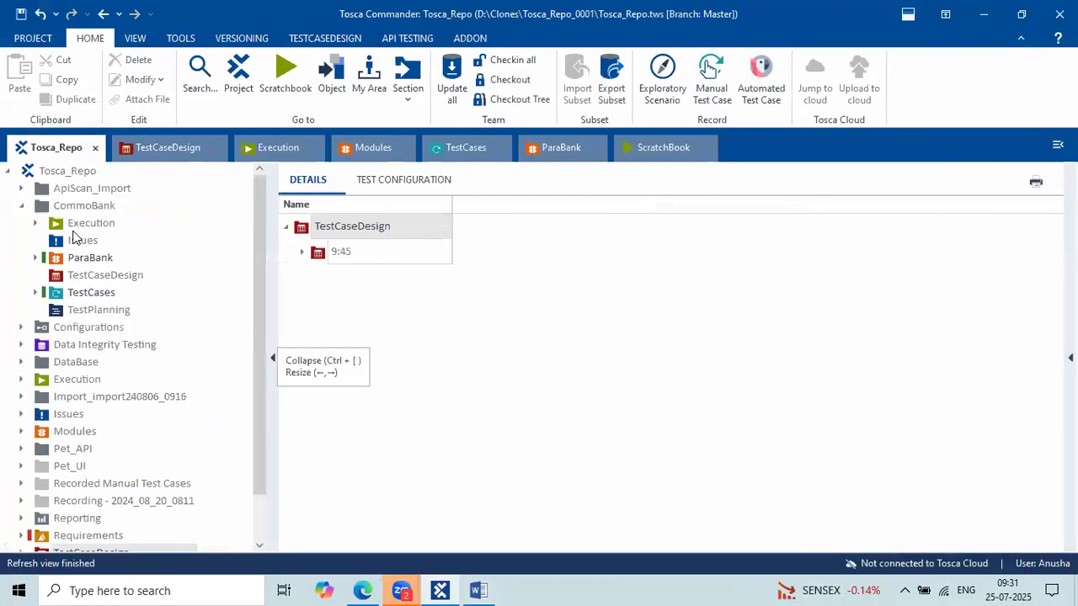
left_click(74, 172)
left_click(511, 81)
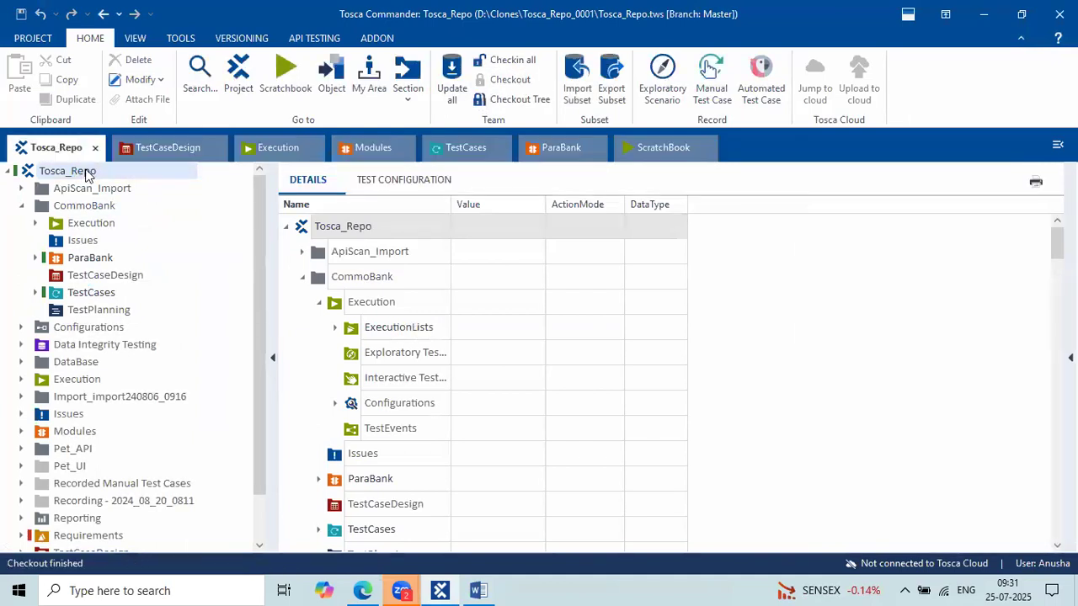
right_click(88, 176)
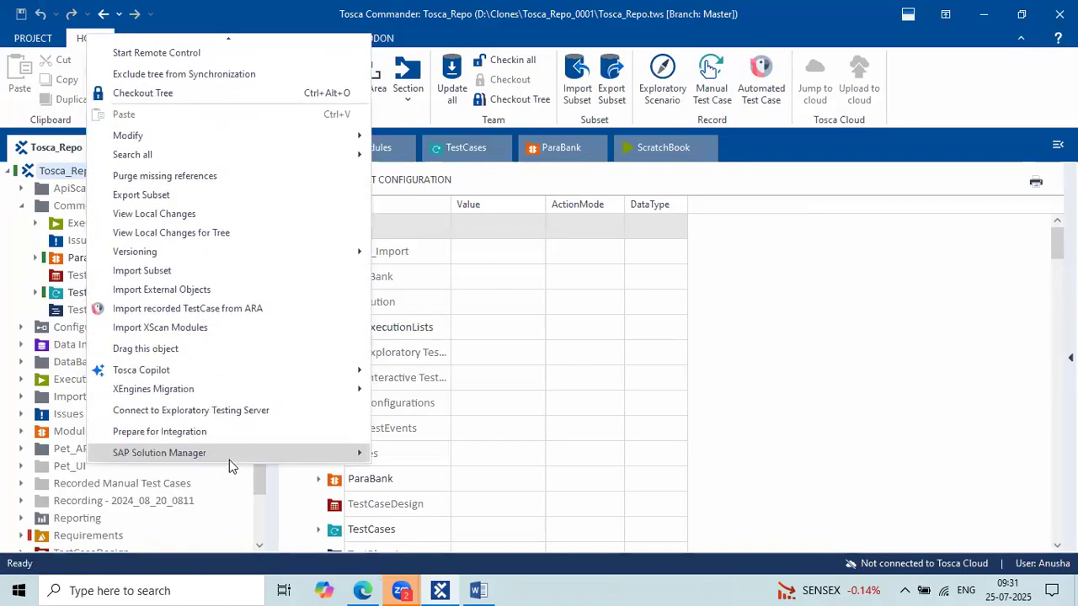
mouse_move(229, 460)
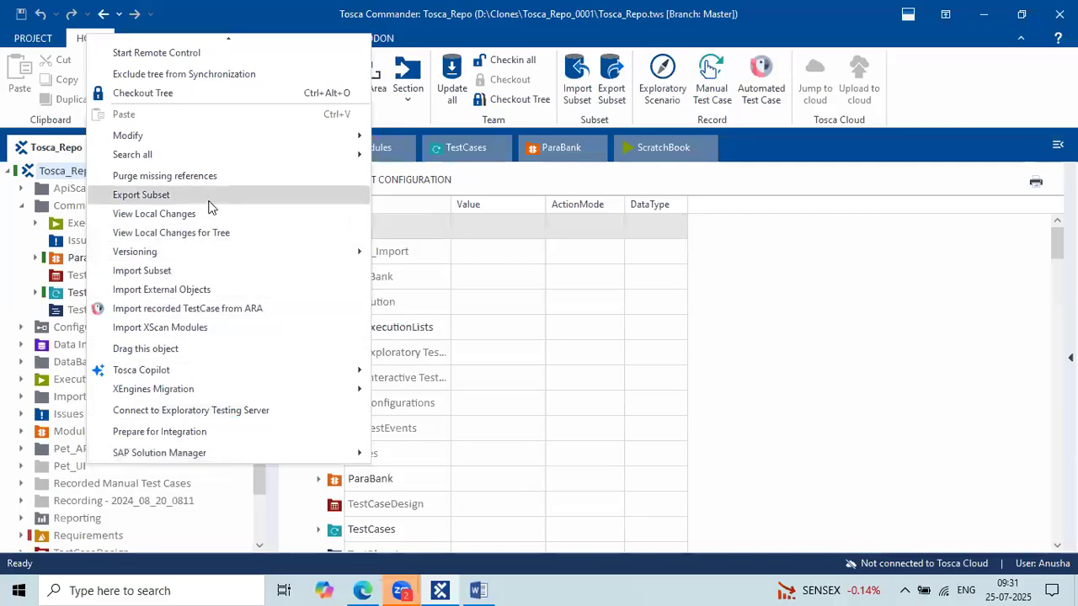
mouse_move(279, 455)
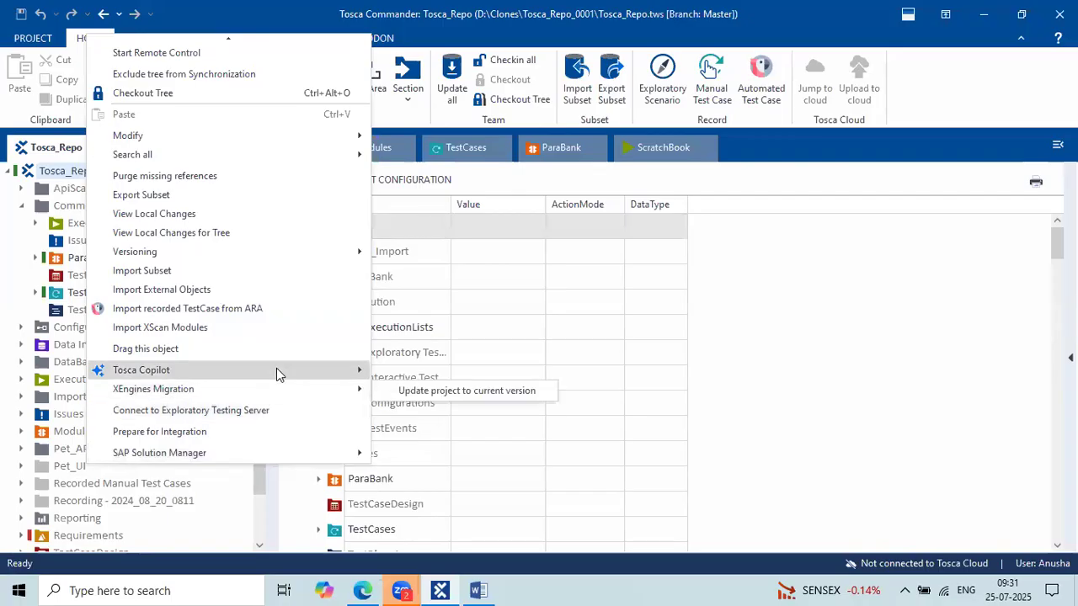
mouse_move(277, 368)
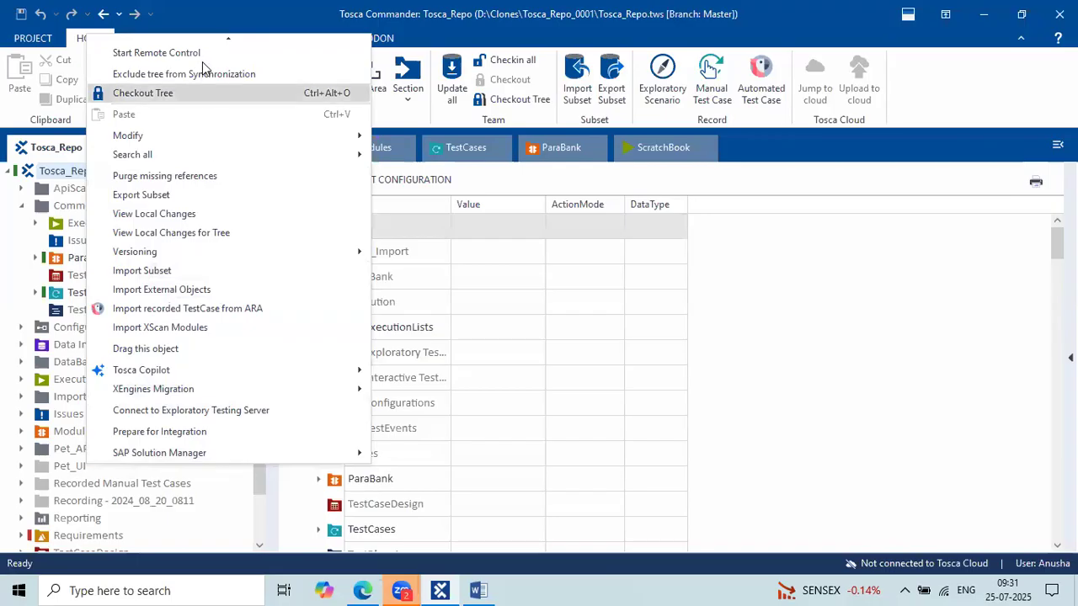
mouse_move(227, 39)
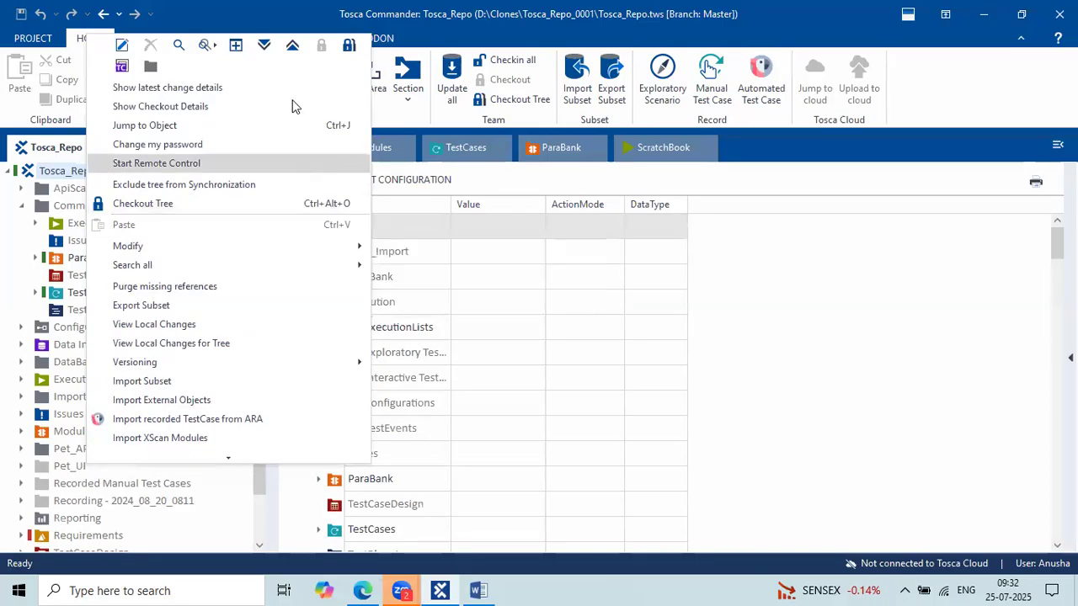
left_click(469, 287)
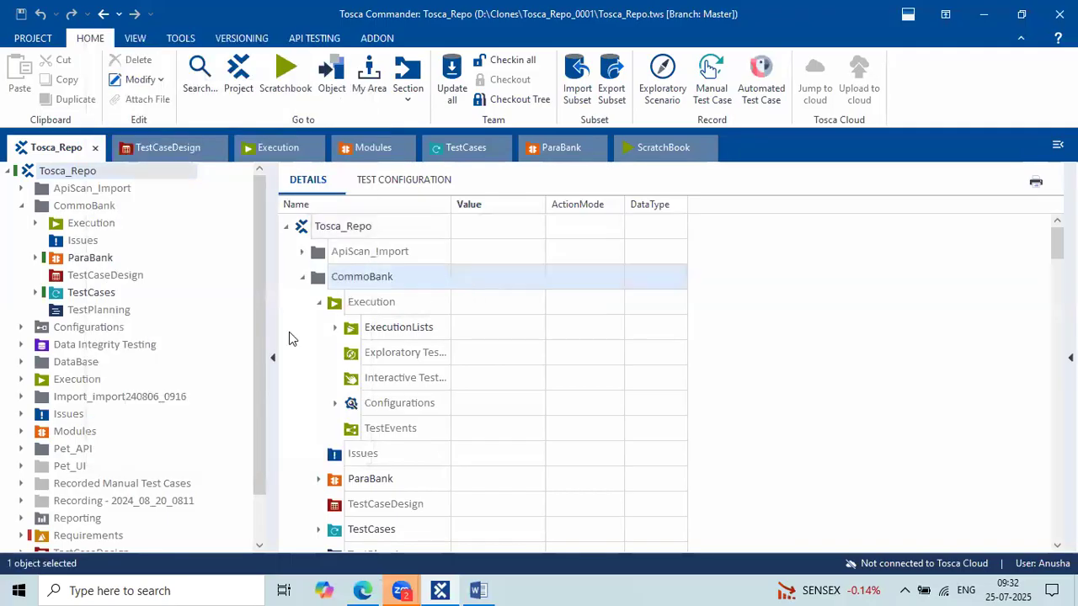
Widen the details grid and collapse the Execution and CommoBank branches.
left_click_drag(270, 328, 256, 329)
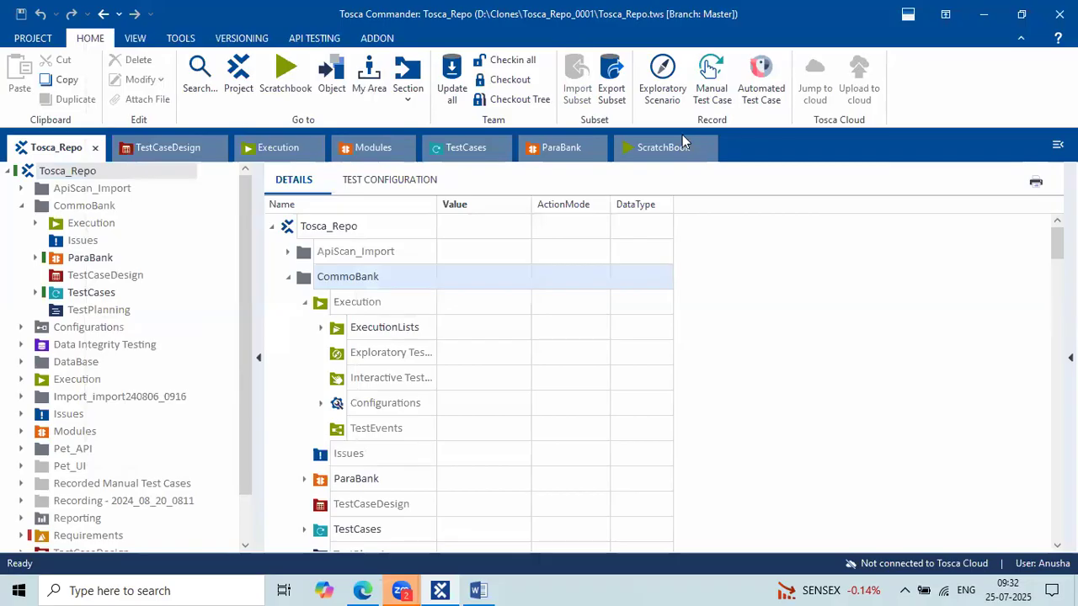
left_click(614, 440)
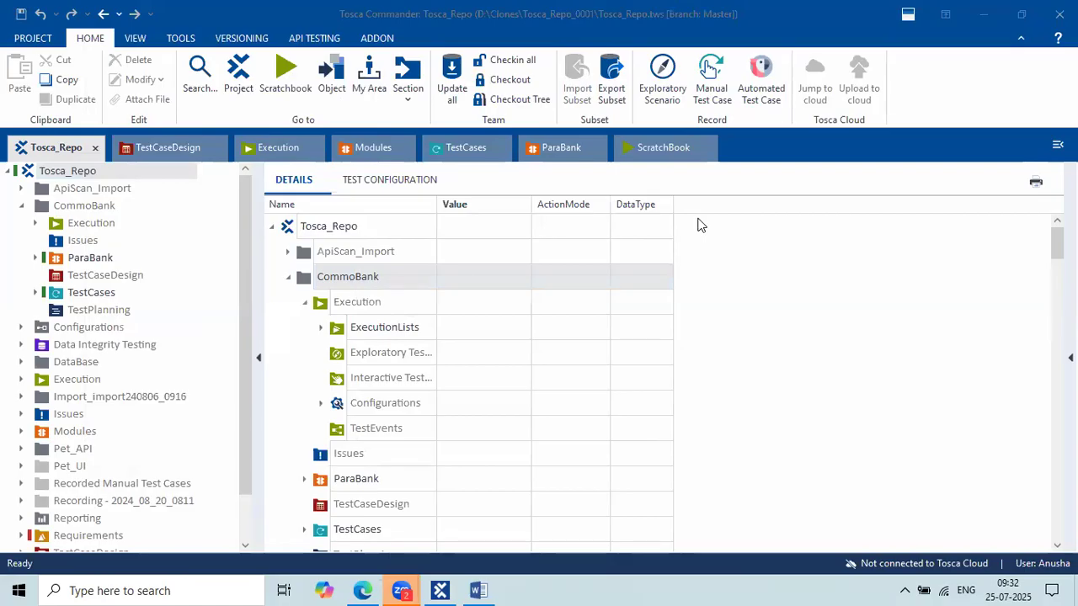
left_click(307, 303)
left_click(289, 279)
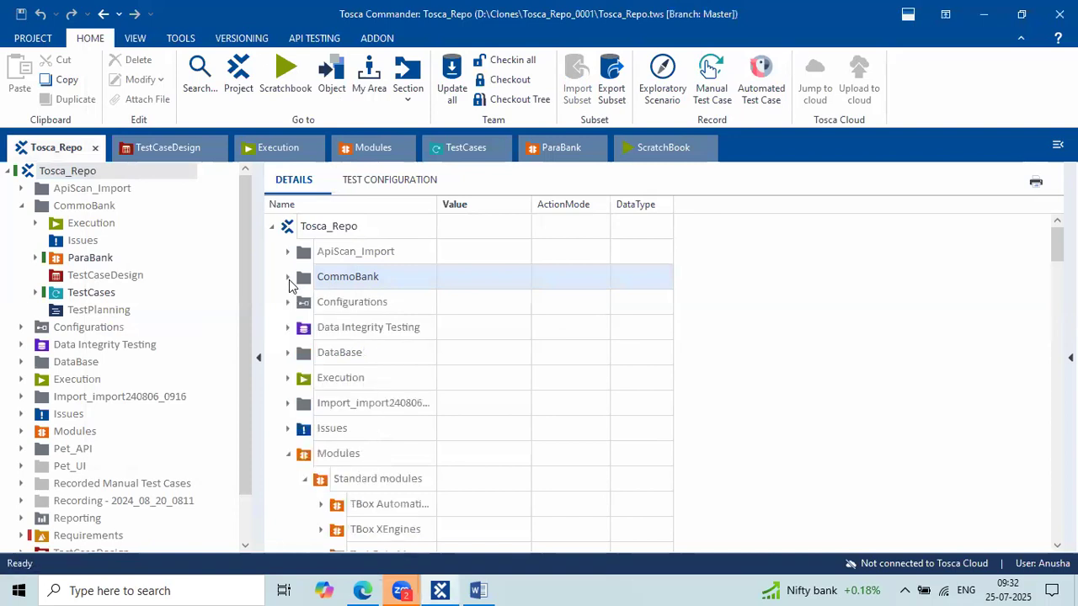
Collapse the Modules, Pet_API and Pet_UI folders, then bring the Word course notes forward.
left_click(289, 455)
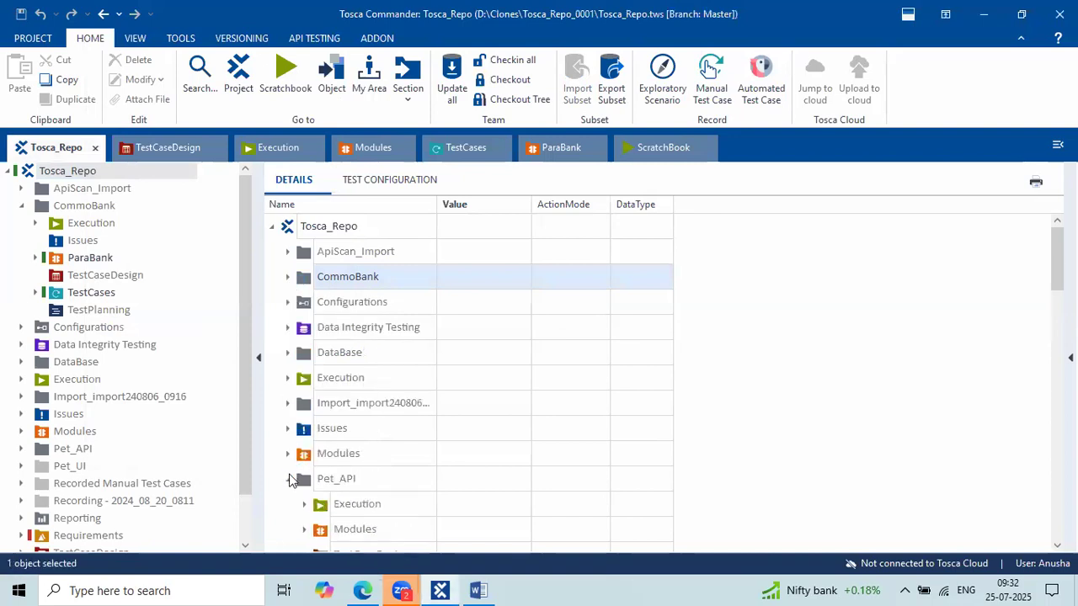
left_click(288, 478)
left_click(288, 503)
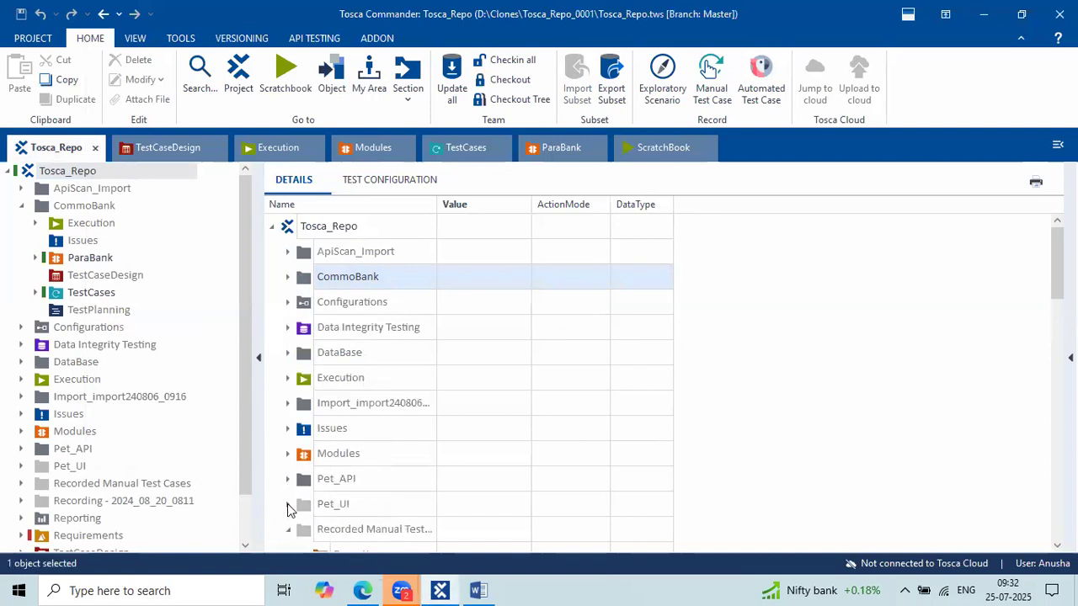
left_click(478, 590)
scroll(447, 332, "up", 5)
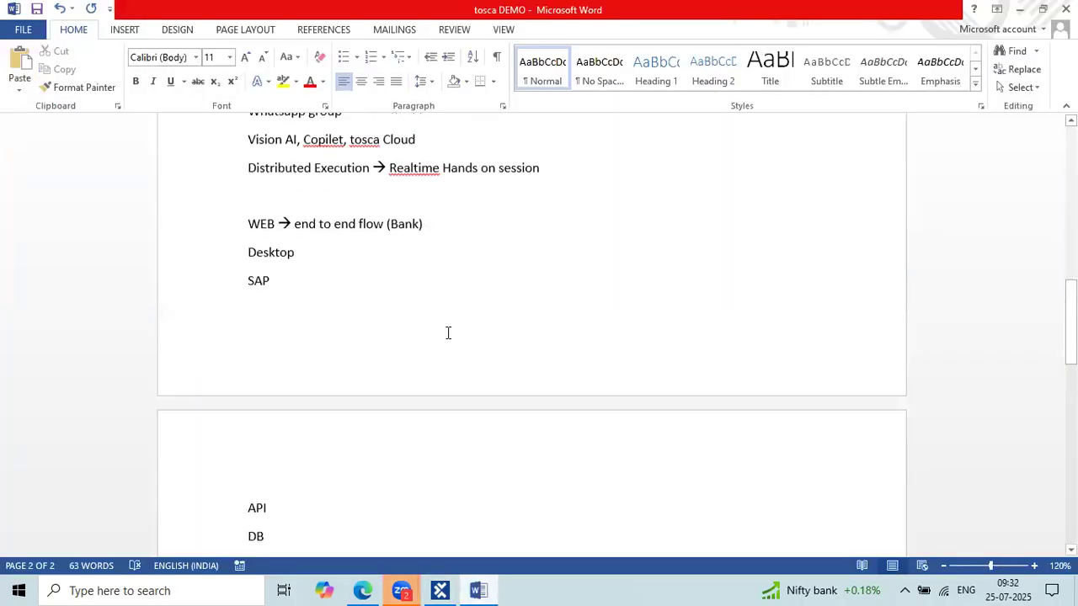
scroll(448, 333, "up", 3)
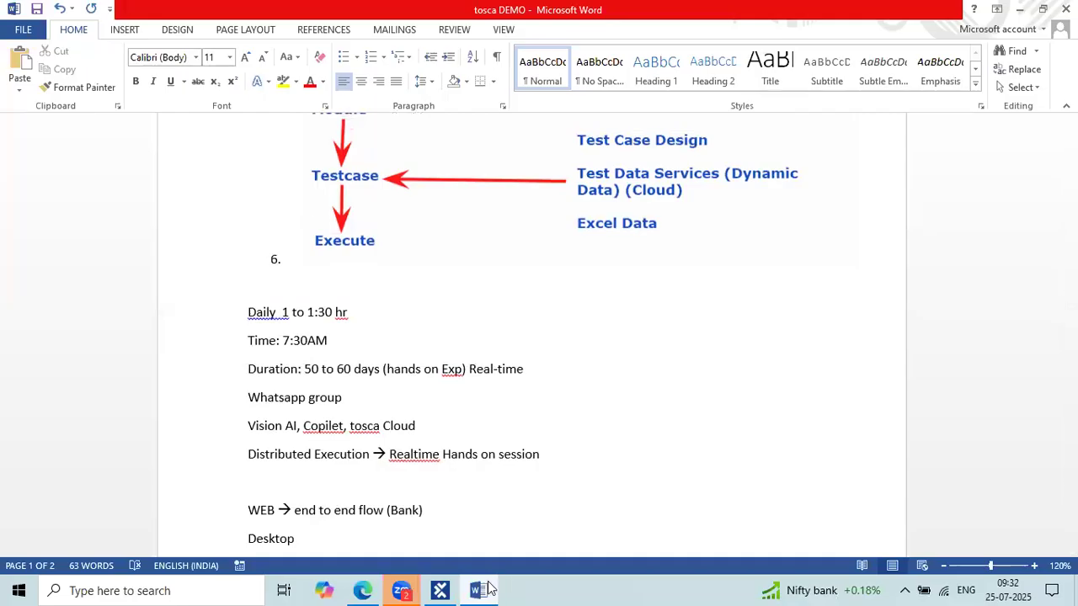
key("alt+Tab")
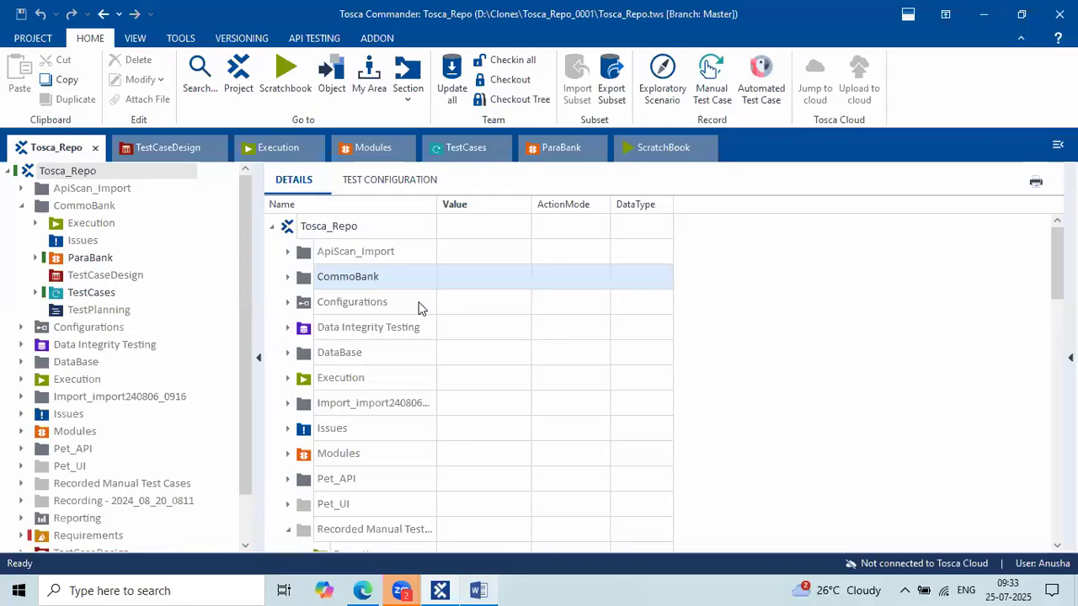
Close the Tosca_Repo workspace from PROJECT, checking in all objects first, then switch to Edge.
left_click(51, 38)
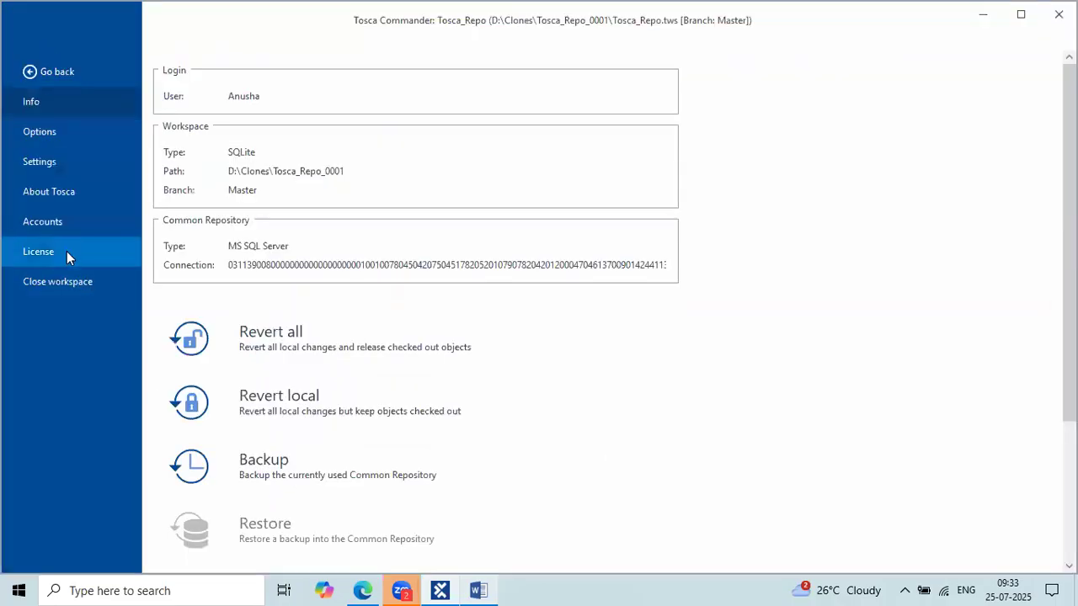
left_click(83, 281)
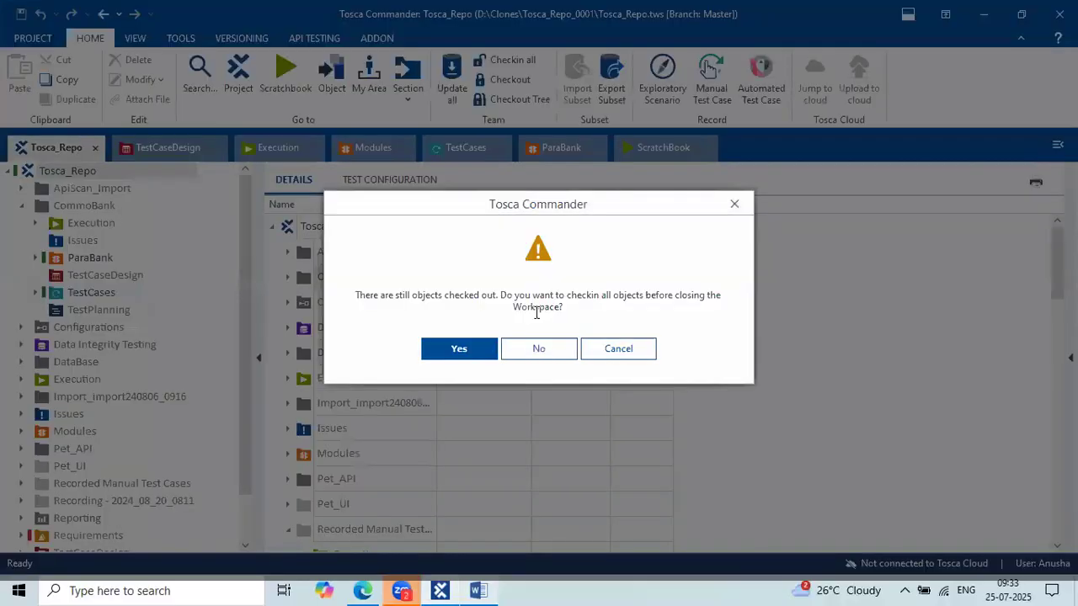
left_click(462, 354)
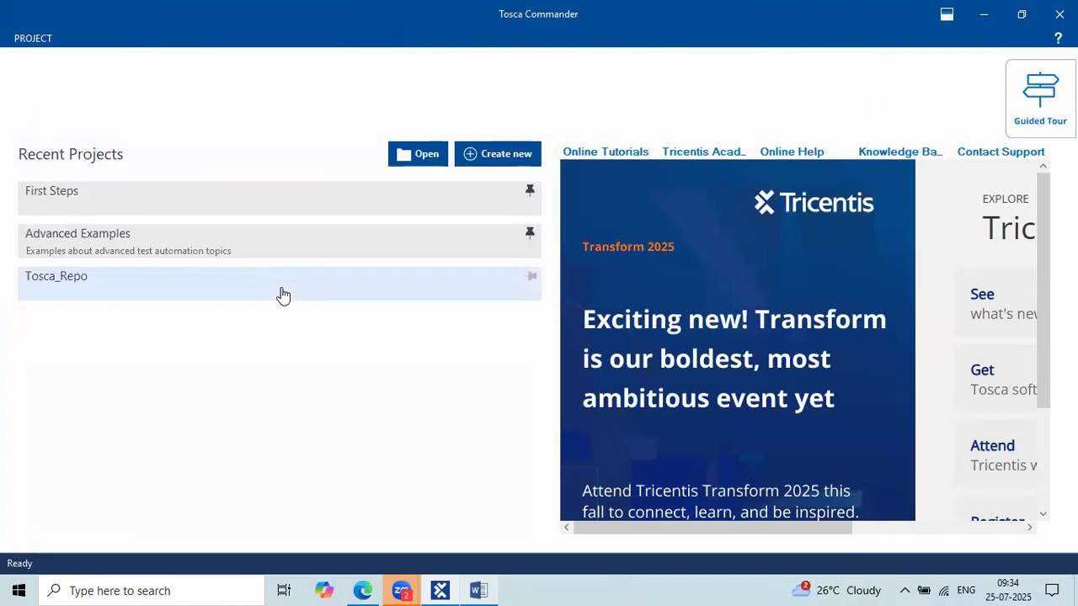
left_click(366, 589)
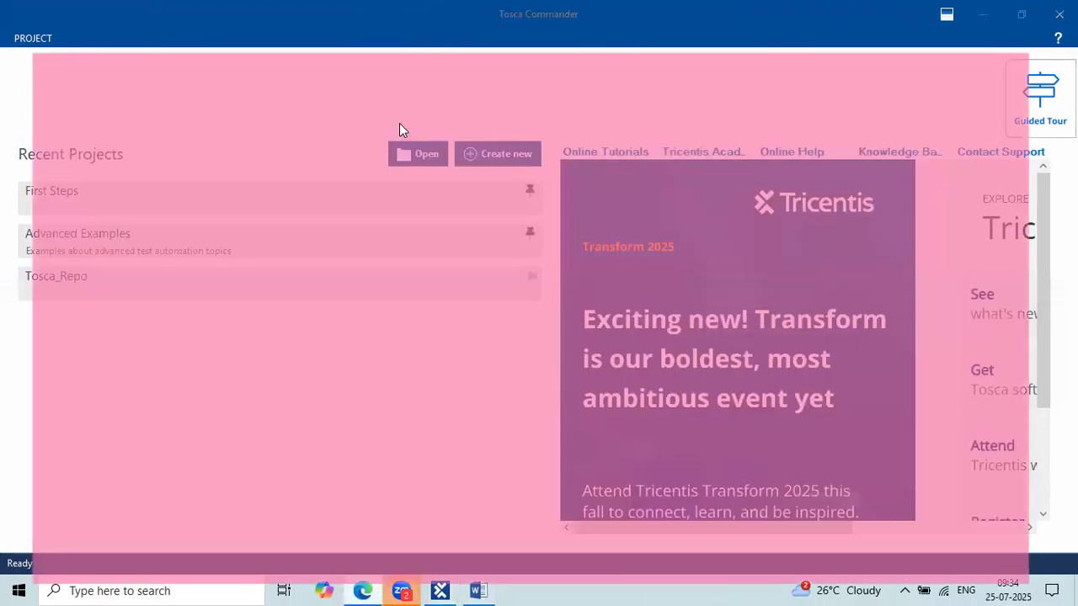
left_click(237, 12)
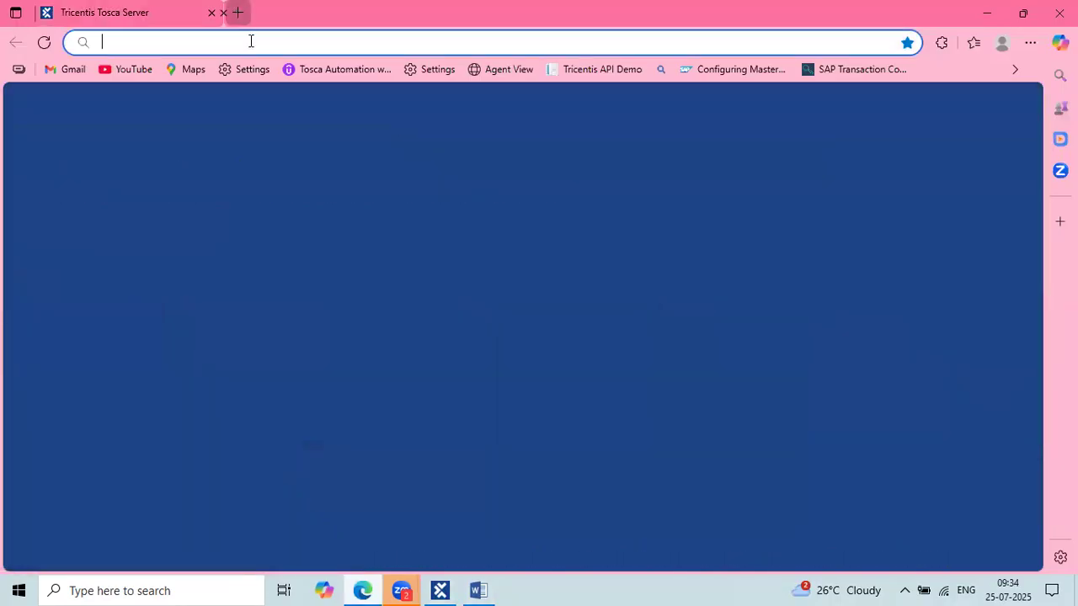
type("support-hub.tricentis.com/open")
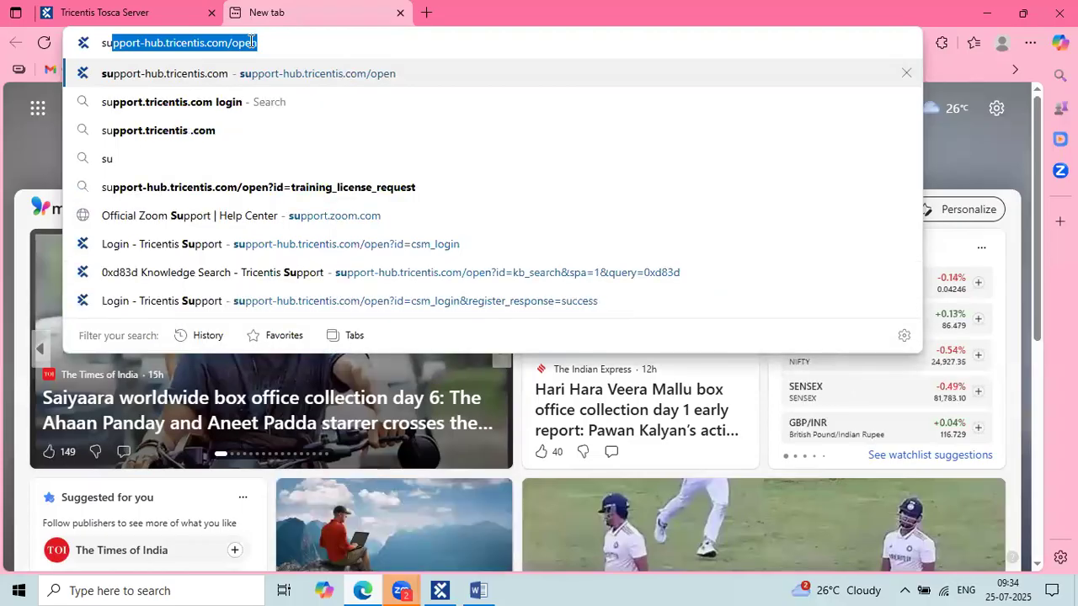
key("Return")
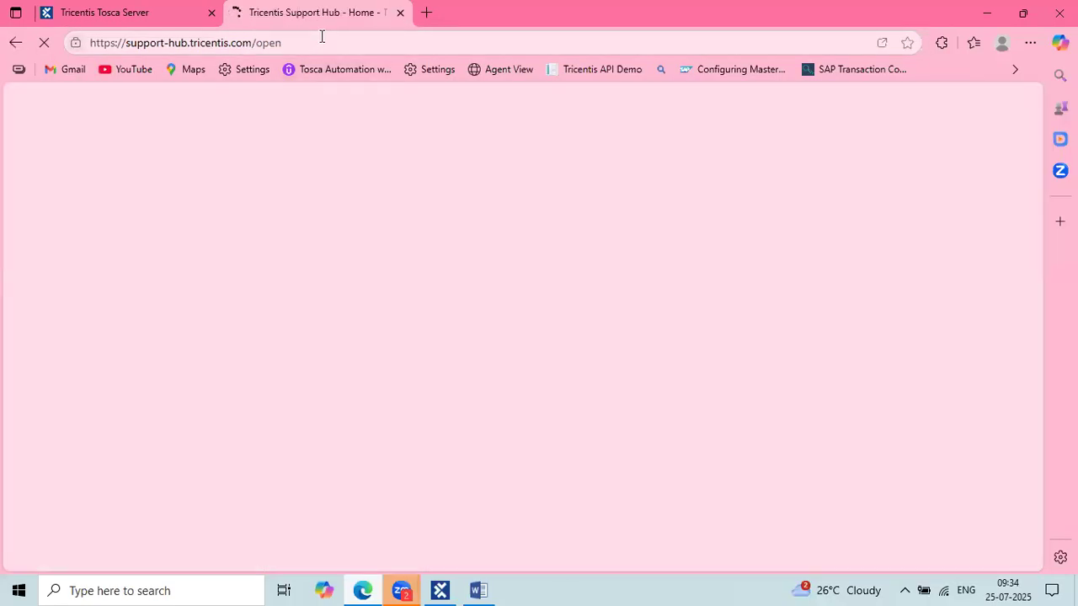
left_click_drag(321, 36, 123, 42)
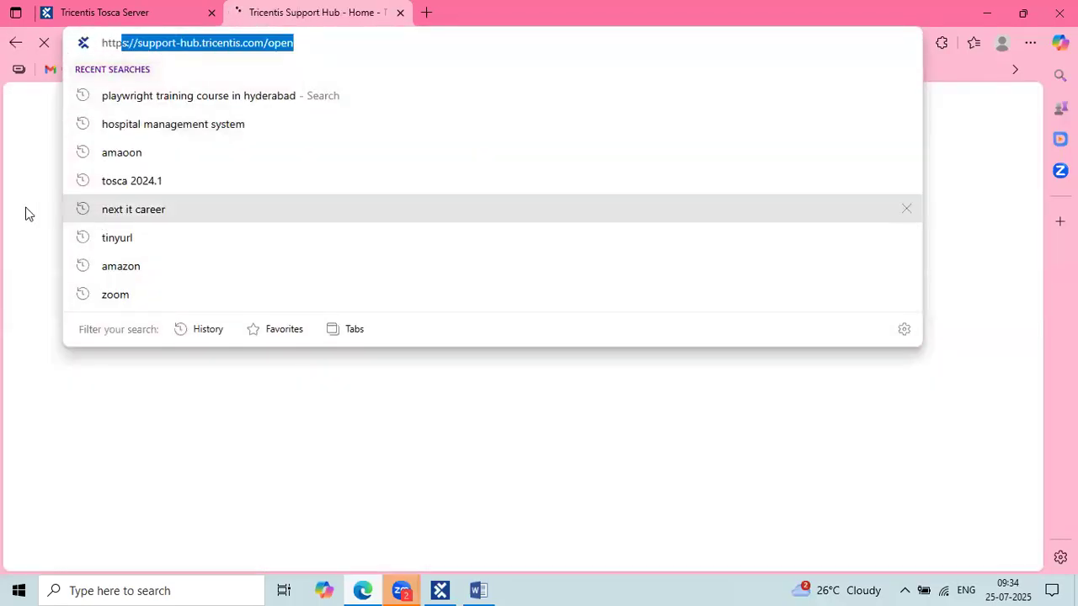
left_click(25, 214)
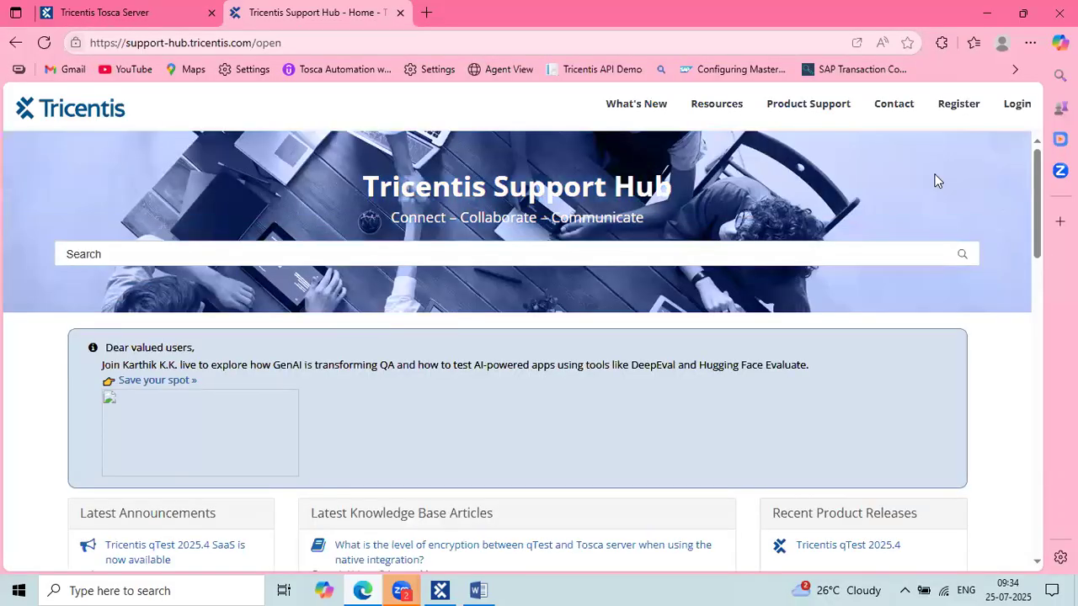
left_click(1015, 108)
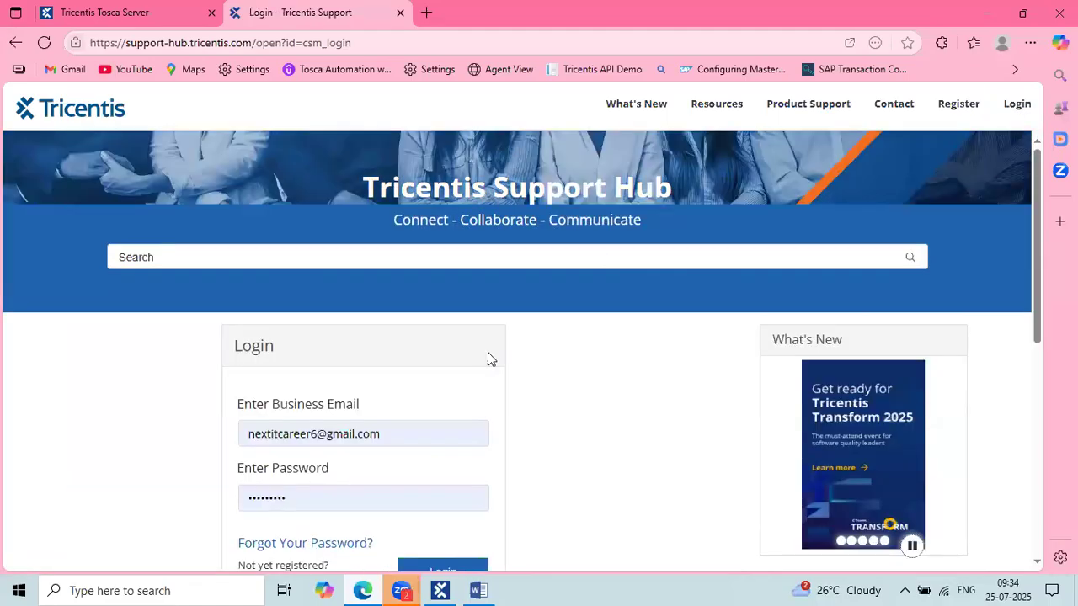
scroll(507, 455, "down", 5)
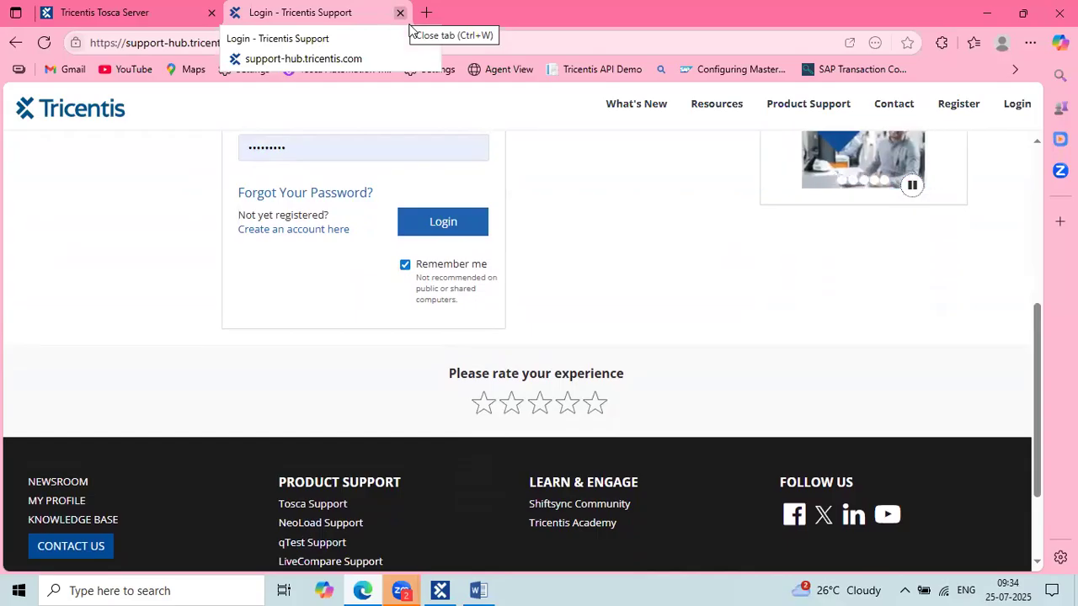
left_click(409, 23)
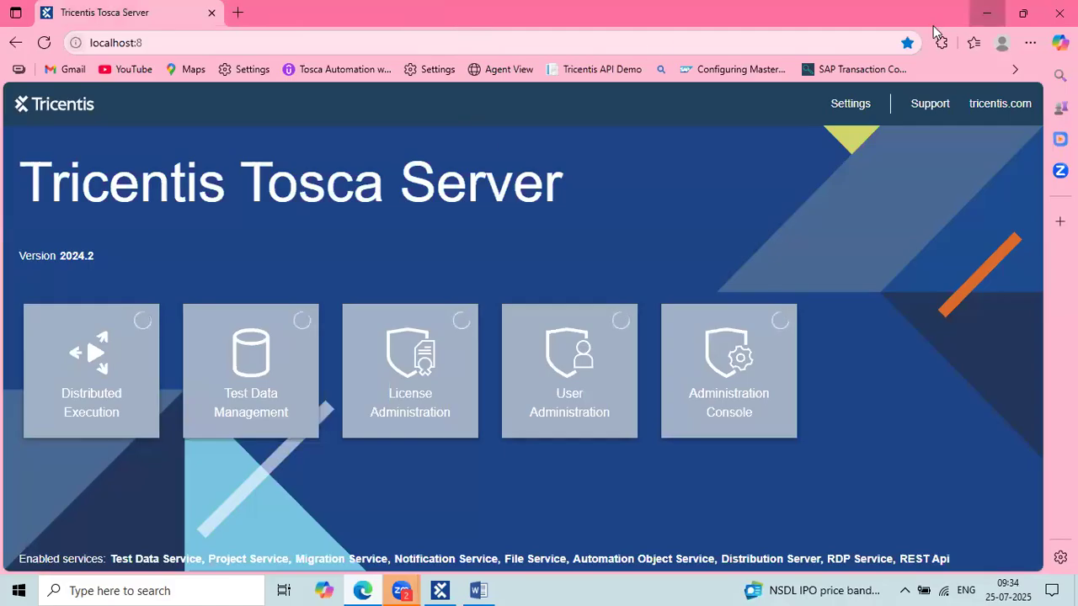
left_click(987, 13)
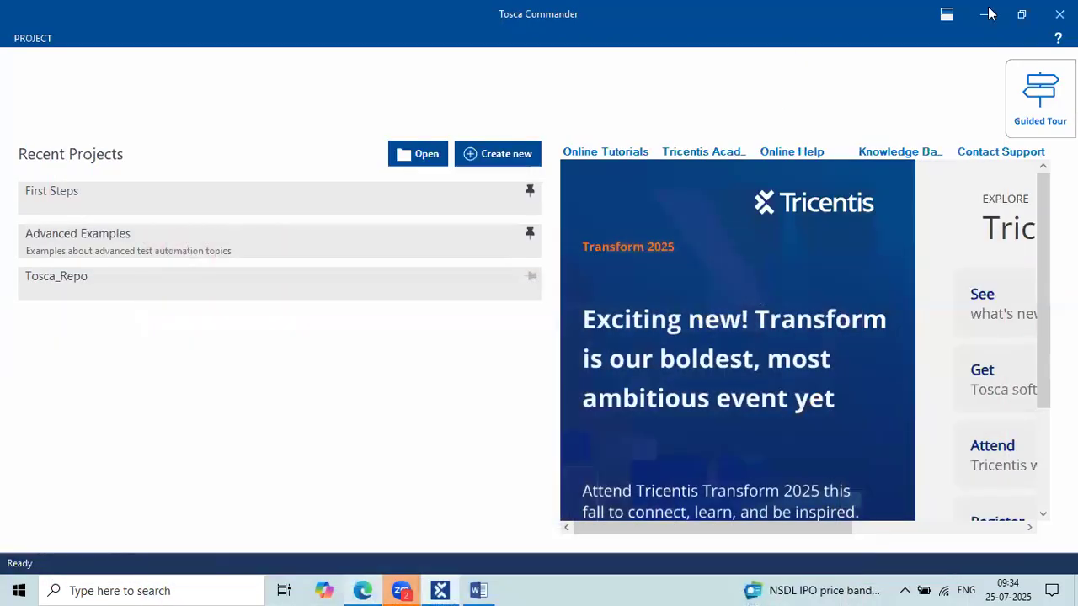
Reopen the Tosca_Repo project and log in with the account password.
left_click(984, 13)
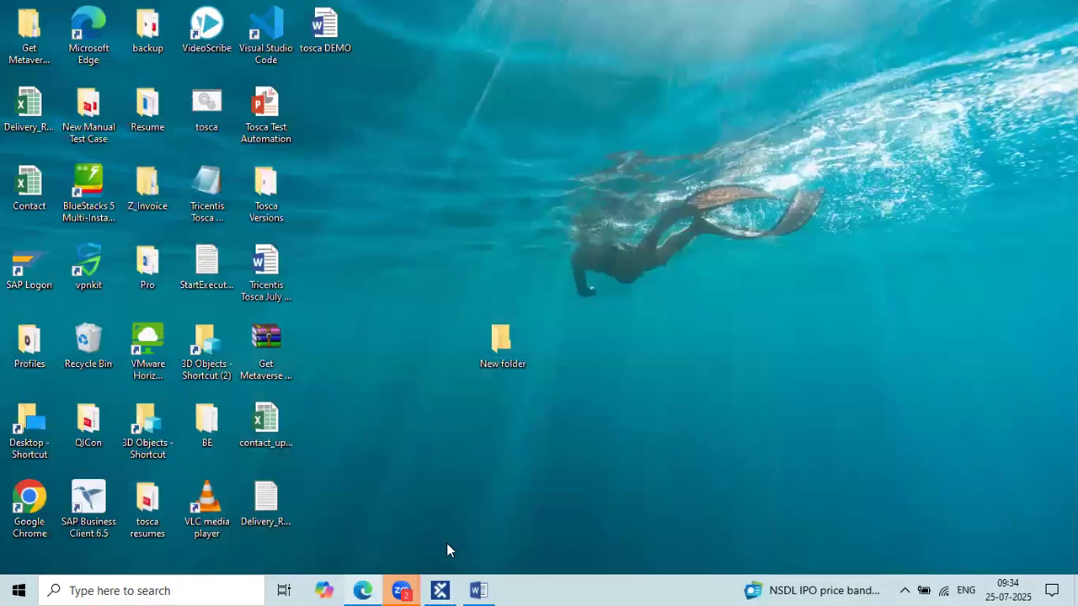
left_click(451, 588)
left_click(320, 283)
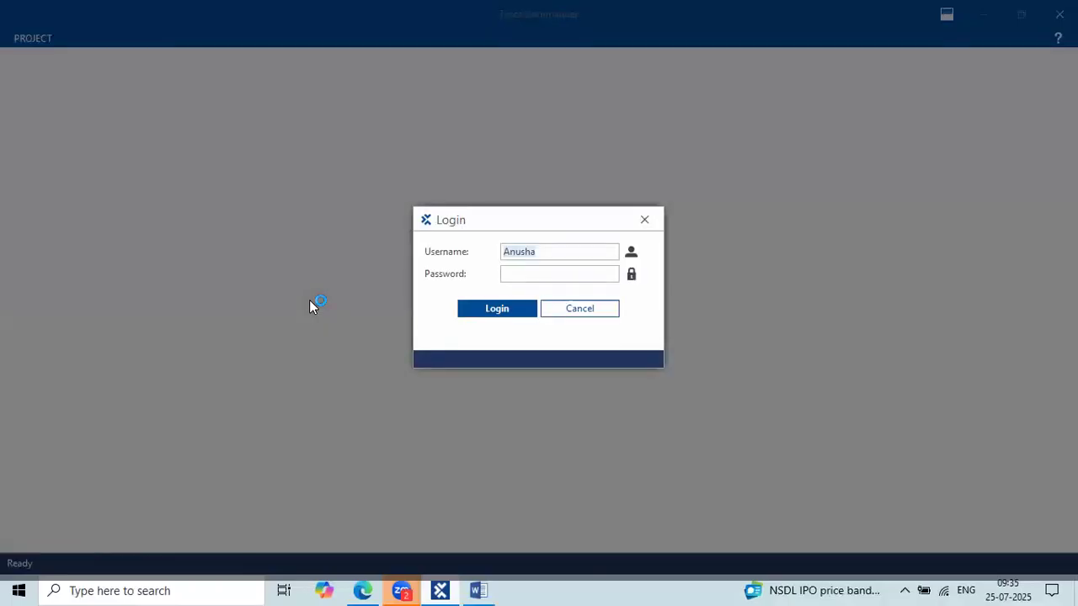
left_click(531, 268)
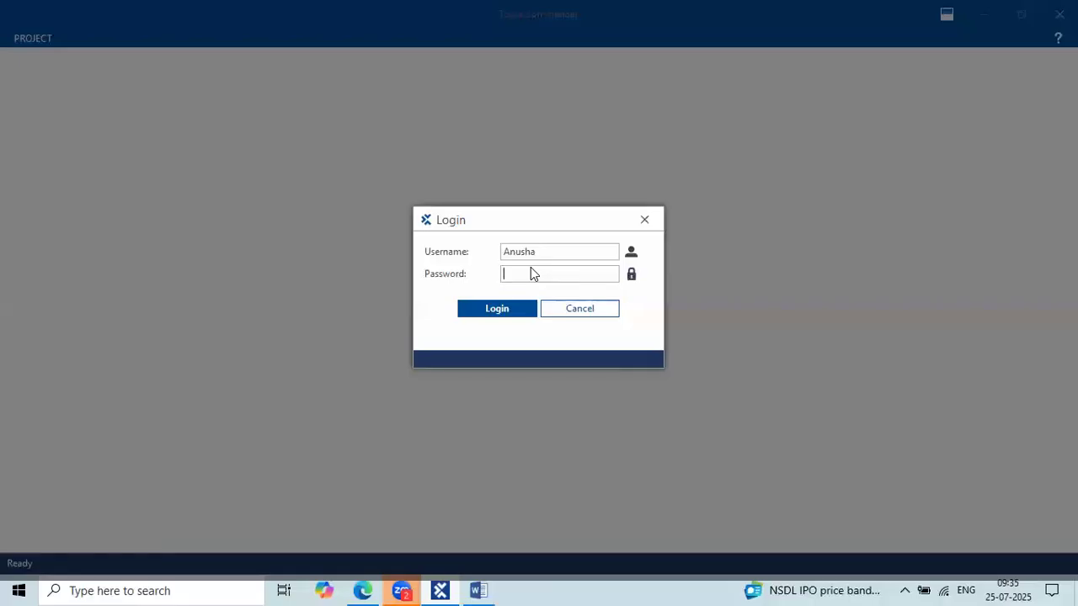
type("**********")
key("Return")
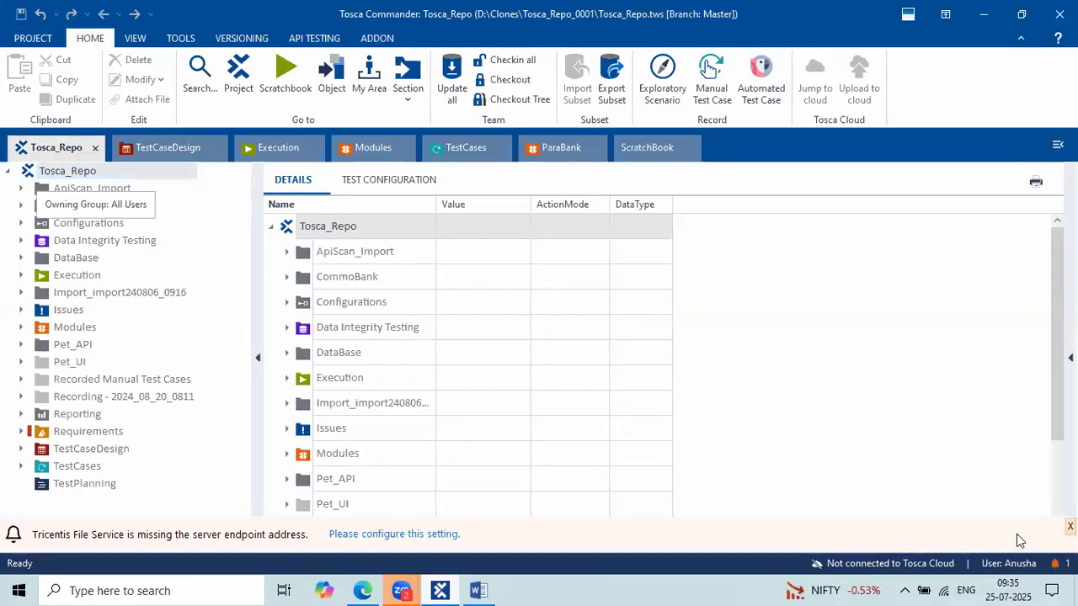
Dismiss the missing server endpoint warning, then minimize Tosca Commander to the desktop.
left_click(1070, 526)
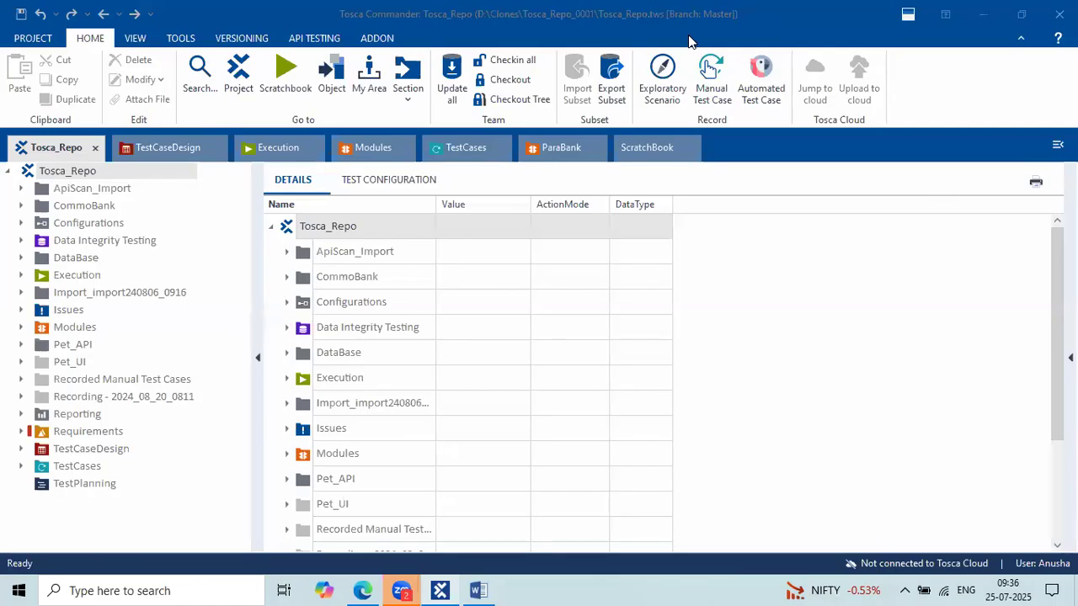
left_click(732, 353)
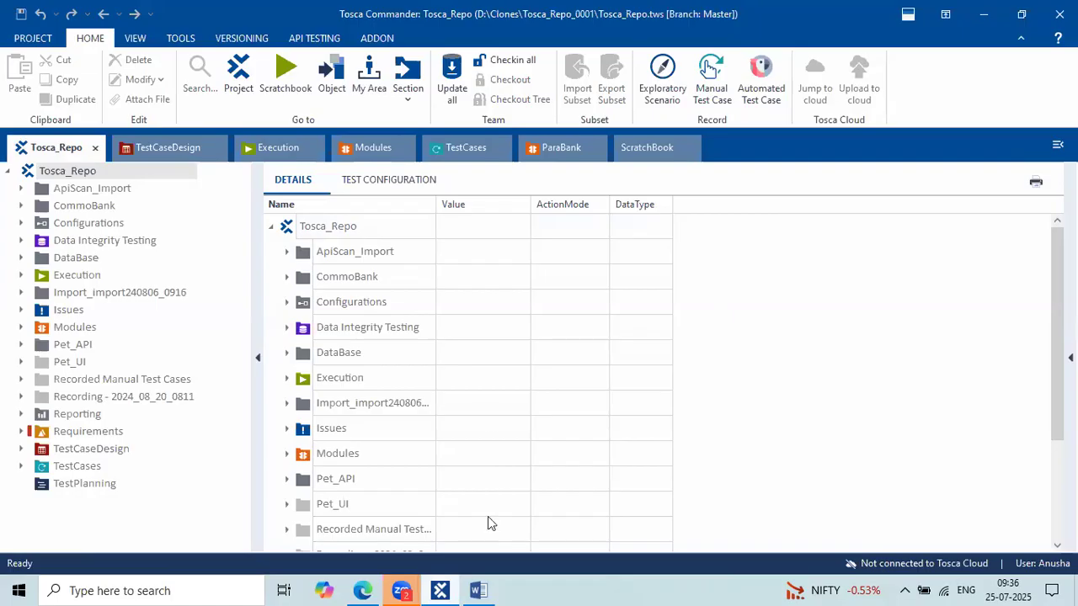
left_click(987, 12)
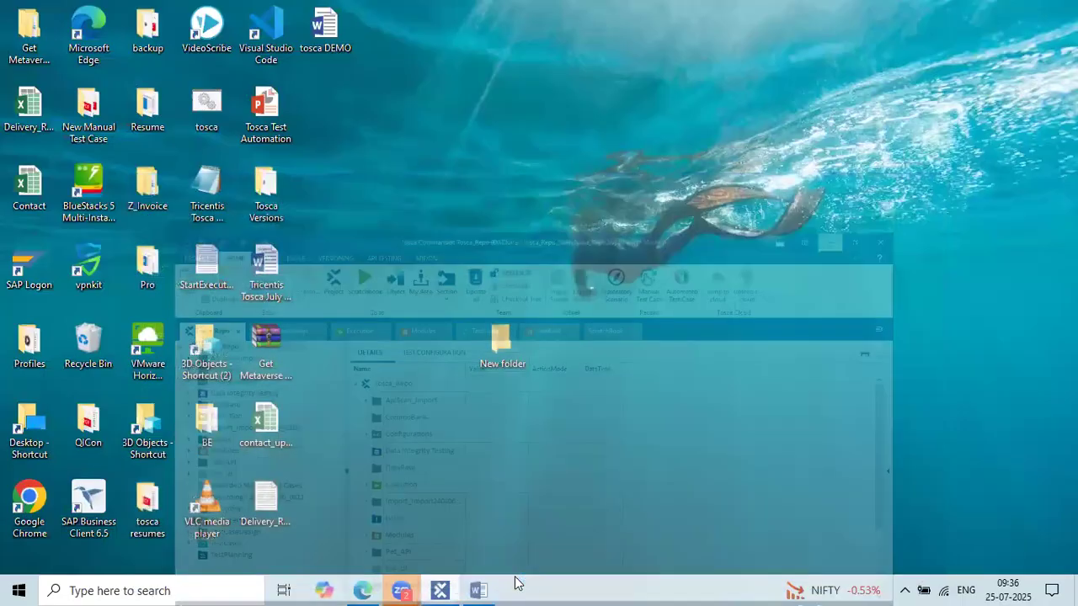
Restore Tosca after a glance at the Word notes, widen the details pane, select Import_import240806.
left_click(478, 587)
left_click(478, 588)
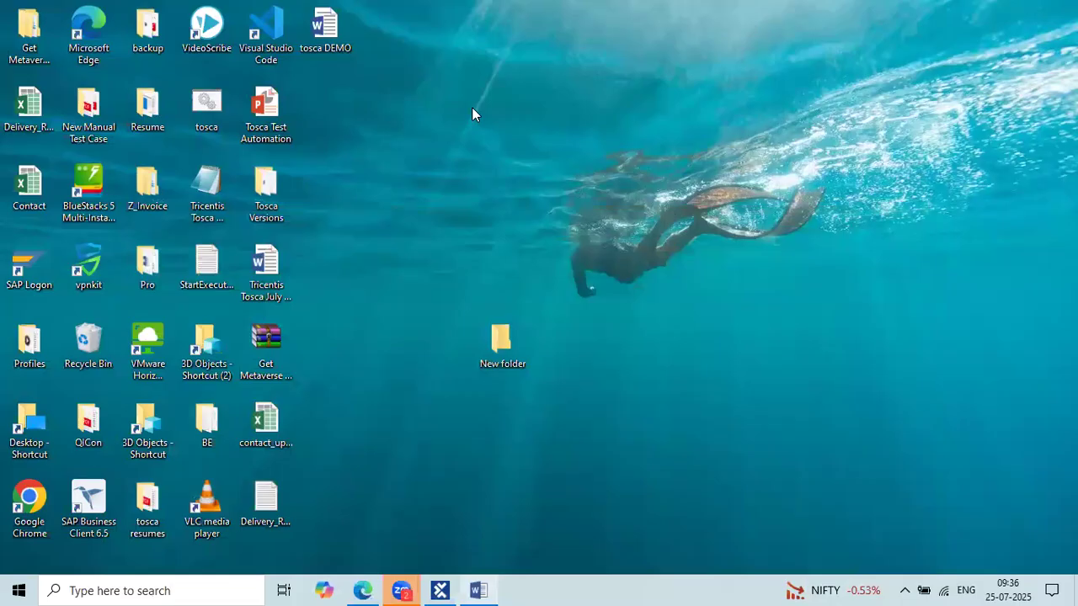
left_click(441, 589)
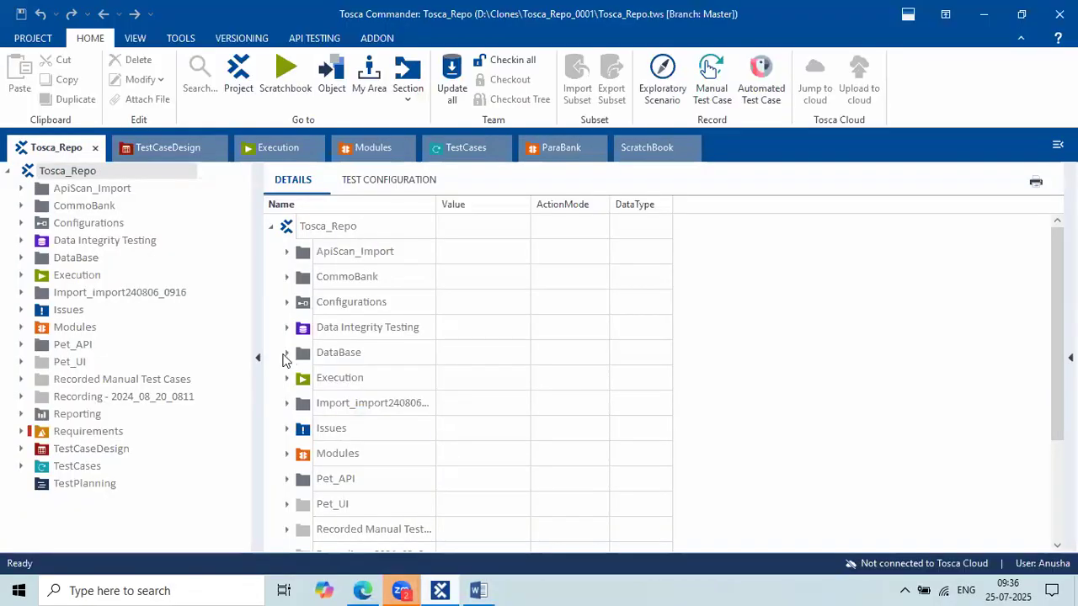
left_click_drag(259, 385, 240, 384)
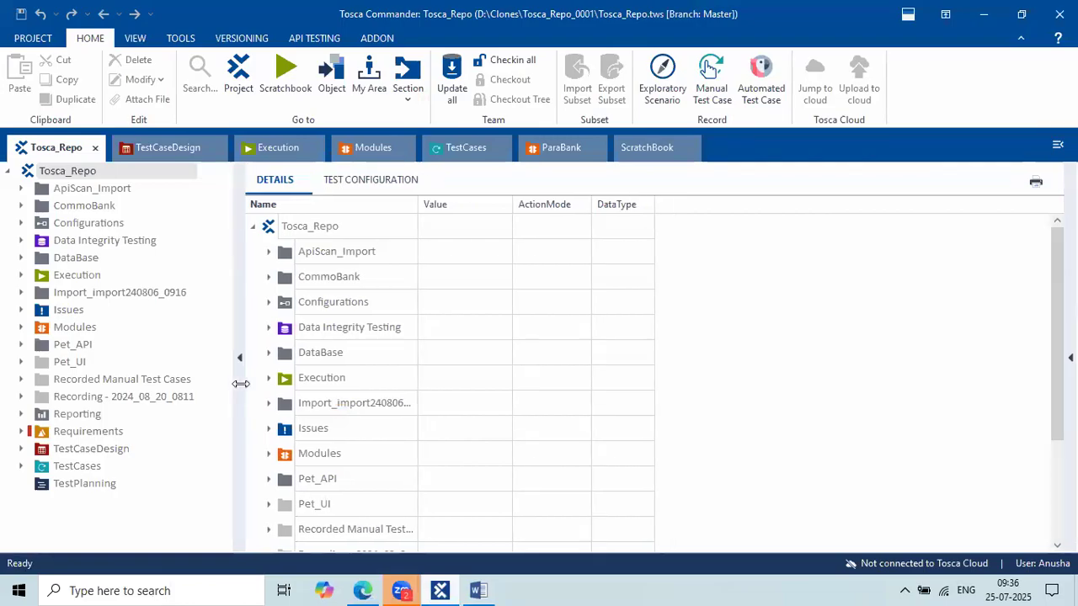
left_click(415, 405)
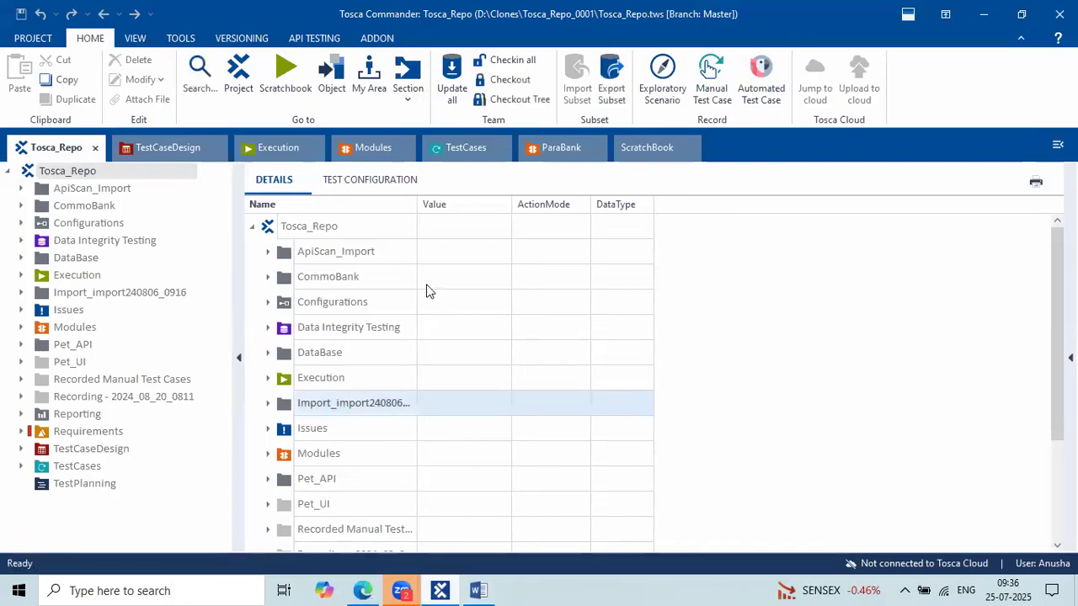
List the parabank Registration test case's five steps, OpenUrl through CloseBrowser, in the TestCases view.
left_click(459, 150)
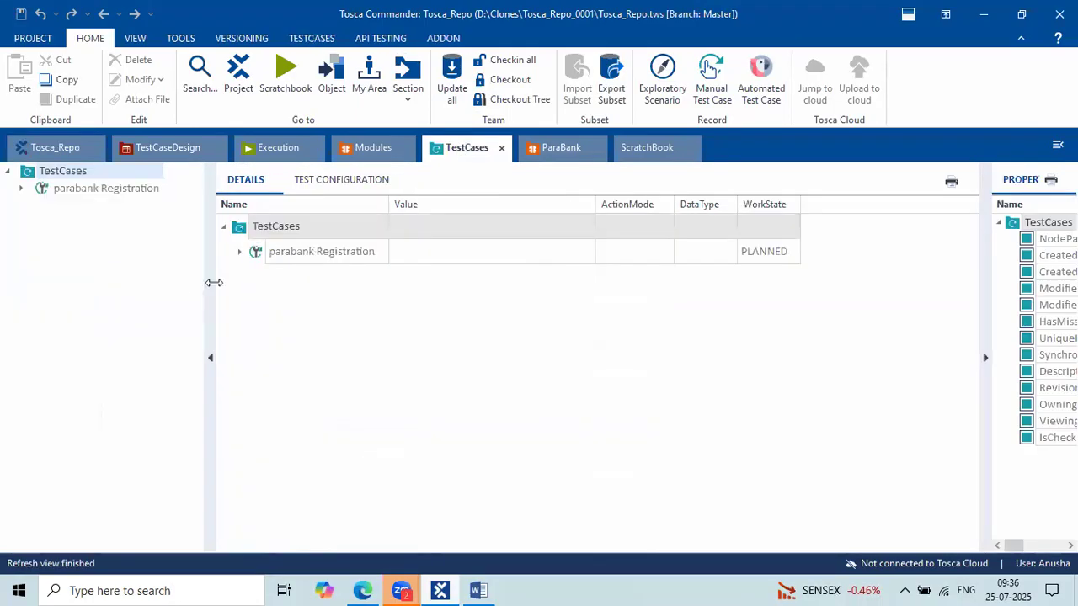
left_click(106, 188)
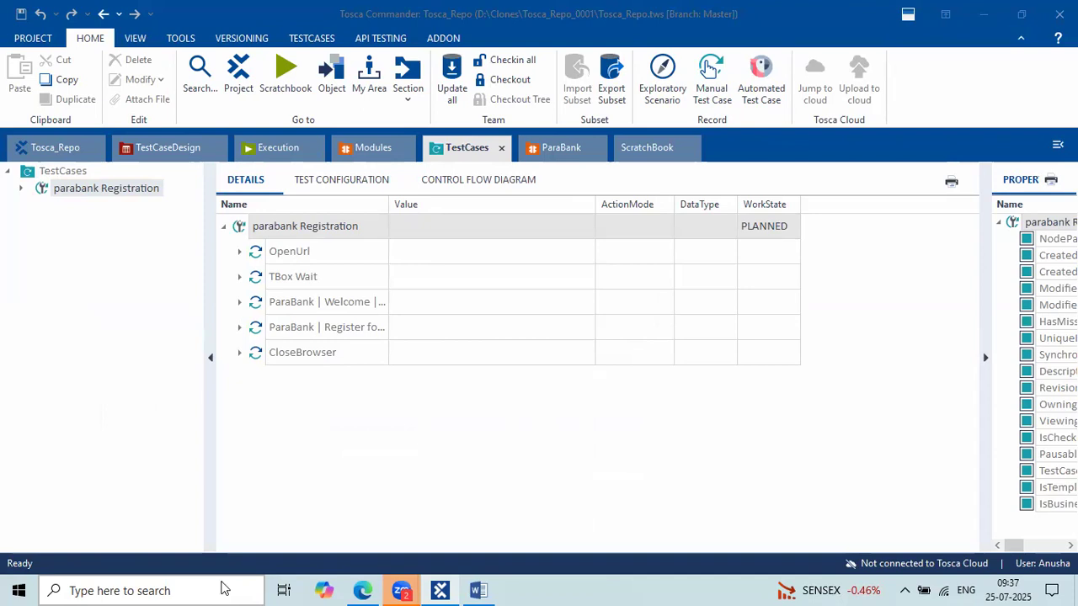
left_click(222, 589)
Launch File Explorer via a 'file' search, maximize it, and browse the Downloads folder.
type("st")
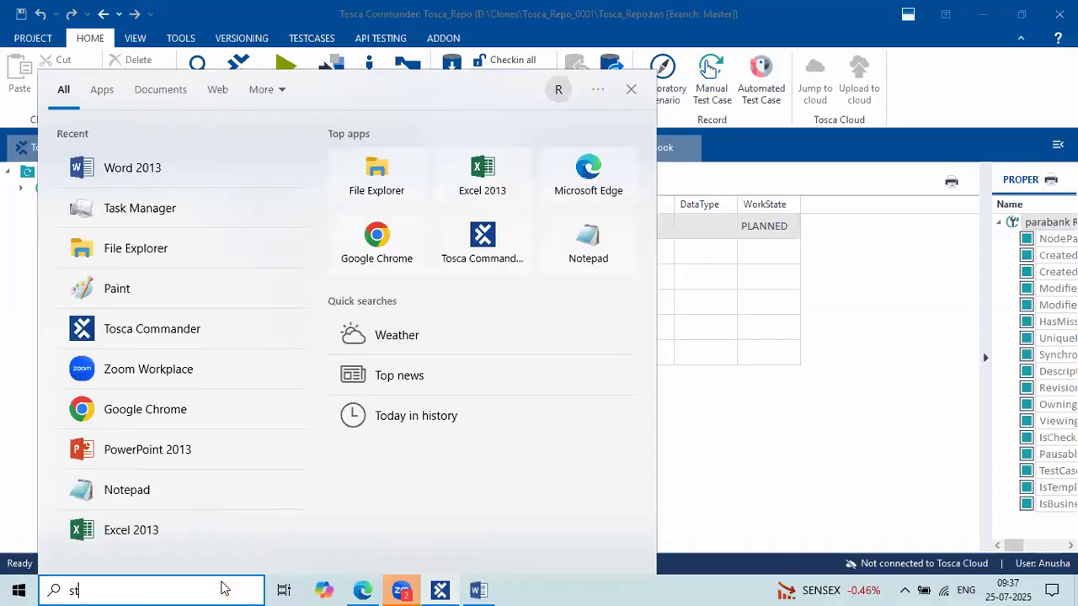
type("i")
key("BackSpace")
key("BackSpace")
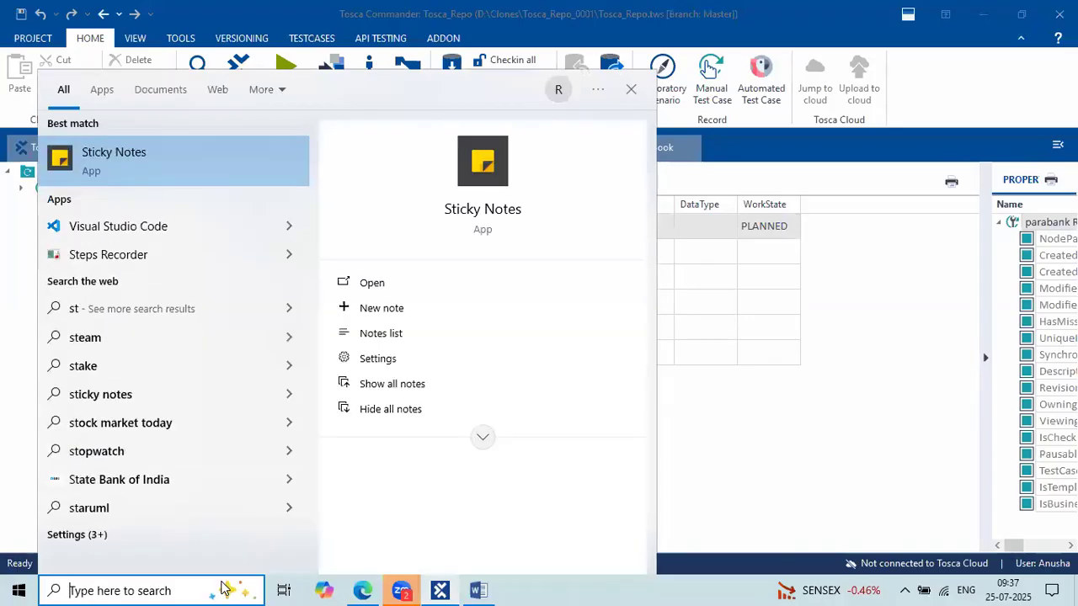
type("p")
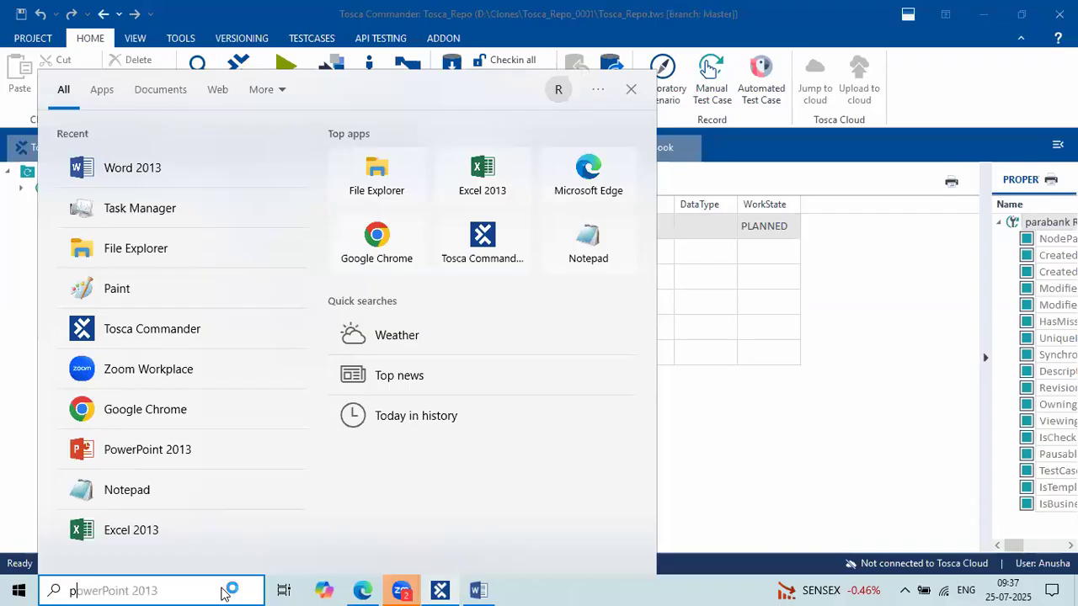
key("BackSpace")
type("f")
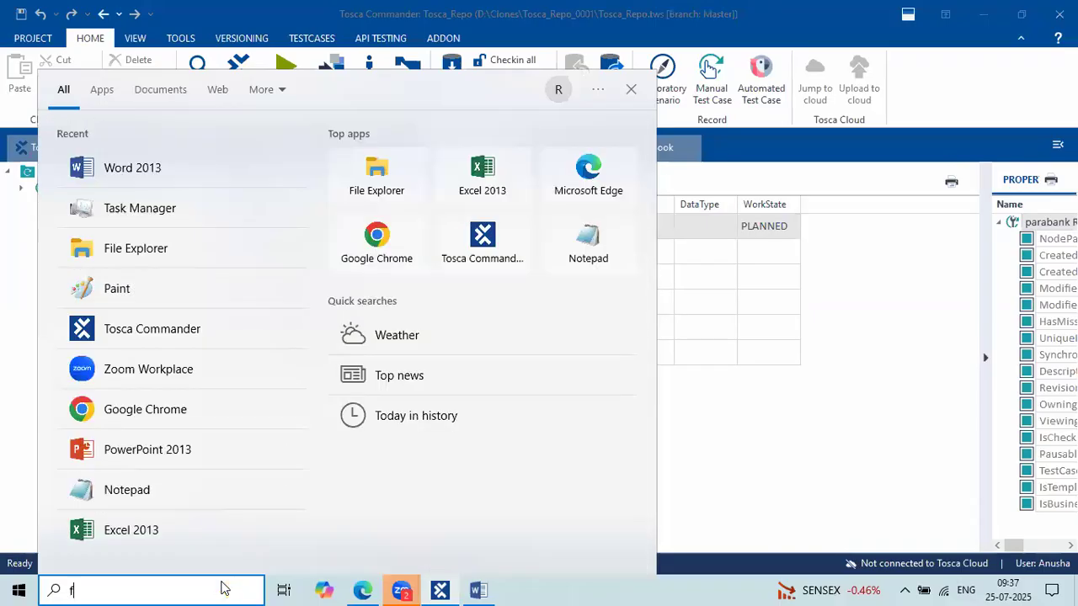
type("ile")
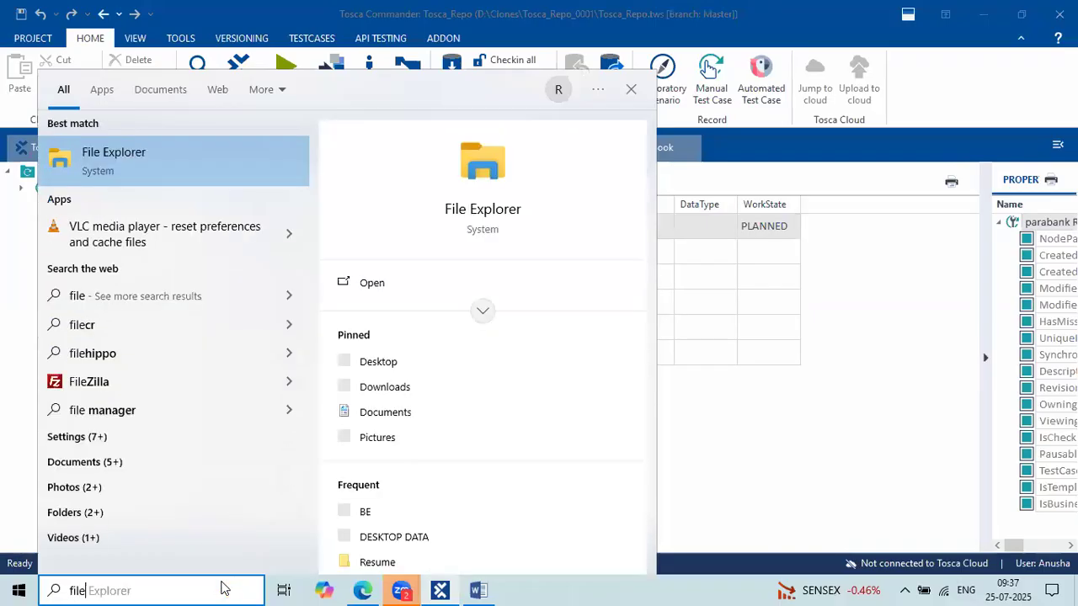
left_click(174, 160)
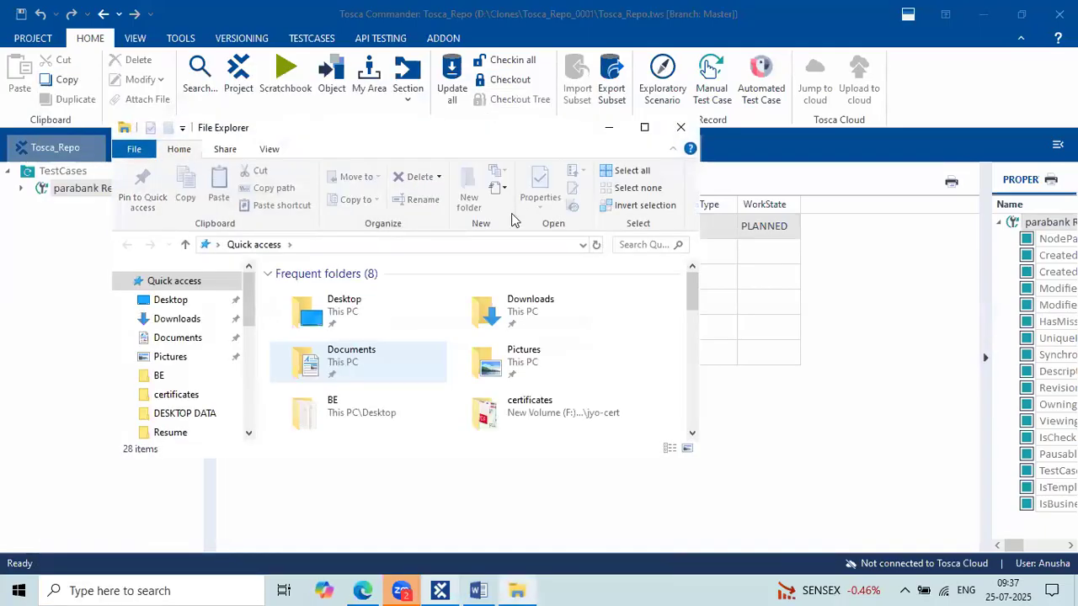
left_click(642, 128)
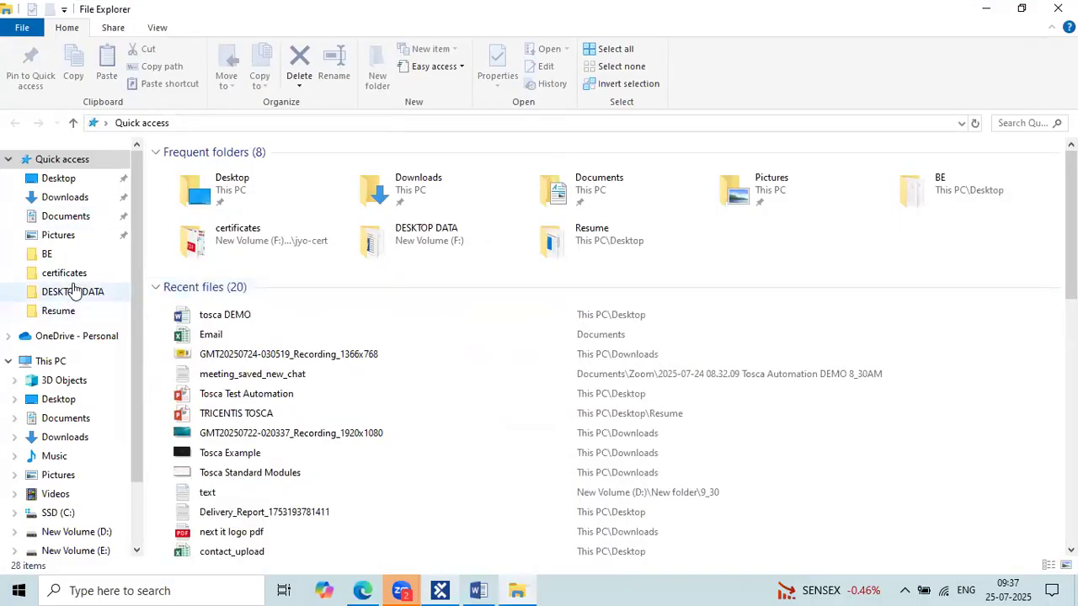
left_click(69, 437)
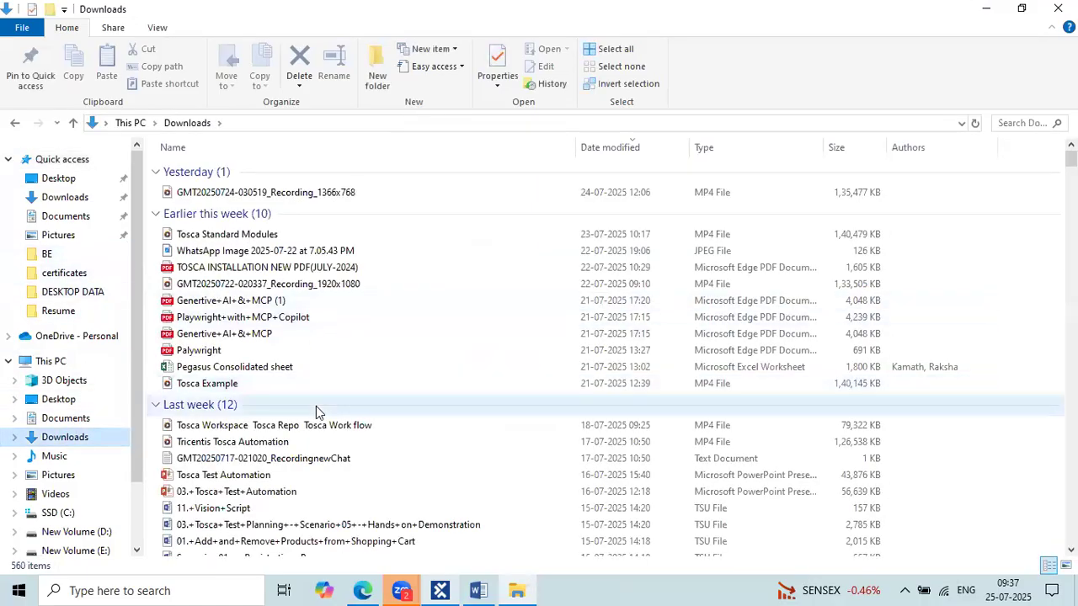
scroll(476, 353, "down", 5)
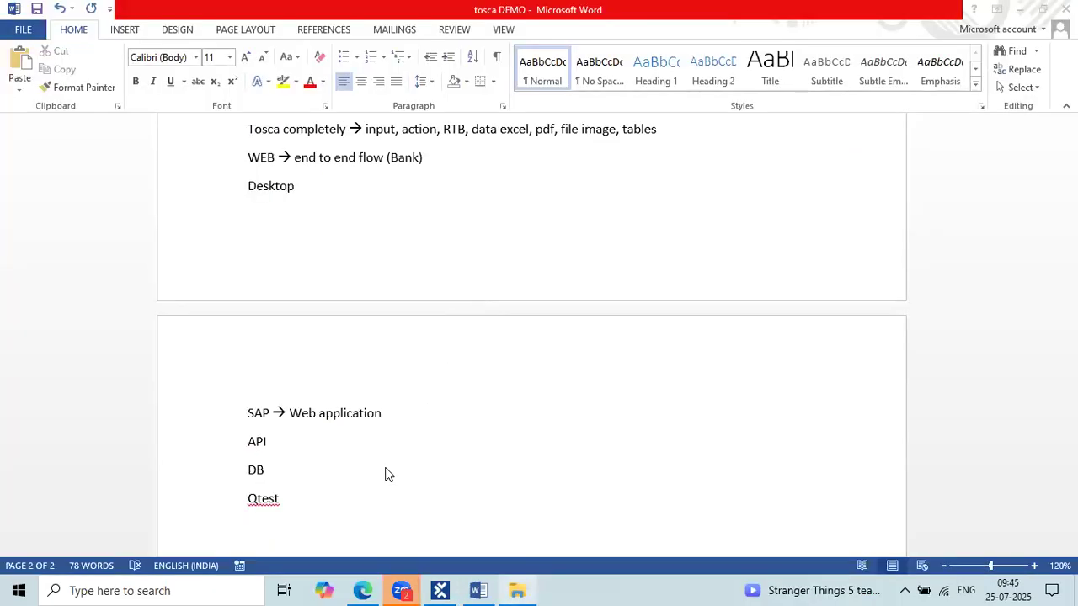
scroll(362, 300, "up", 1)
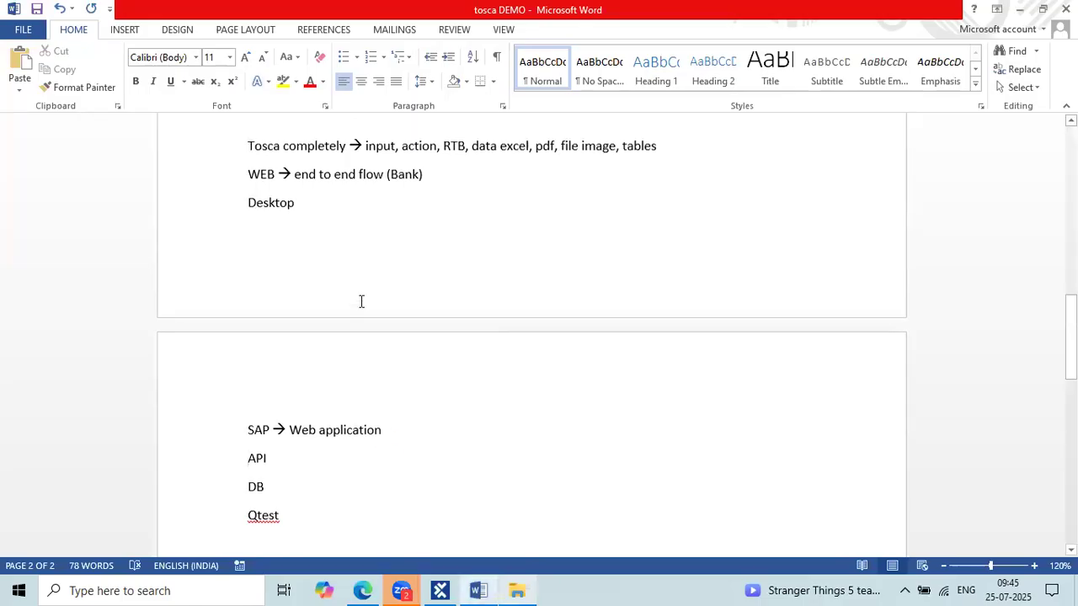
left_click(399, 469)
triple_click(251, 456)
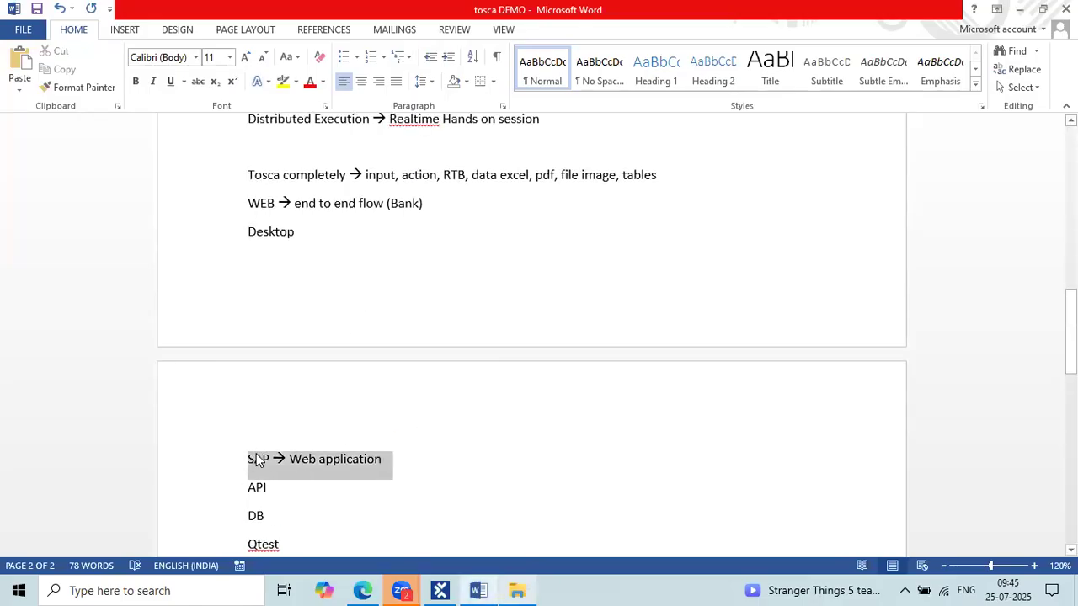
left_click(390, 459)
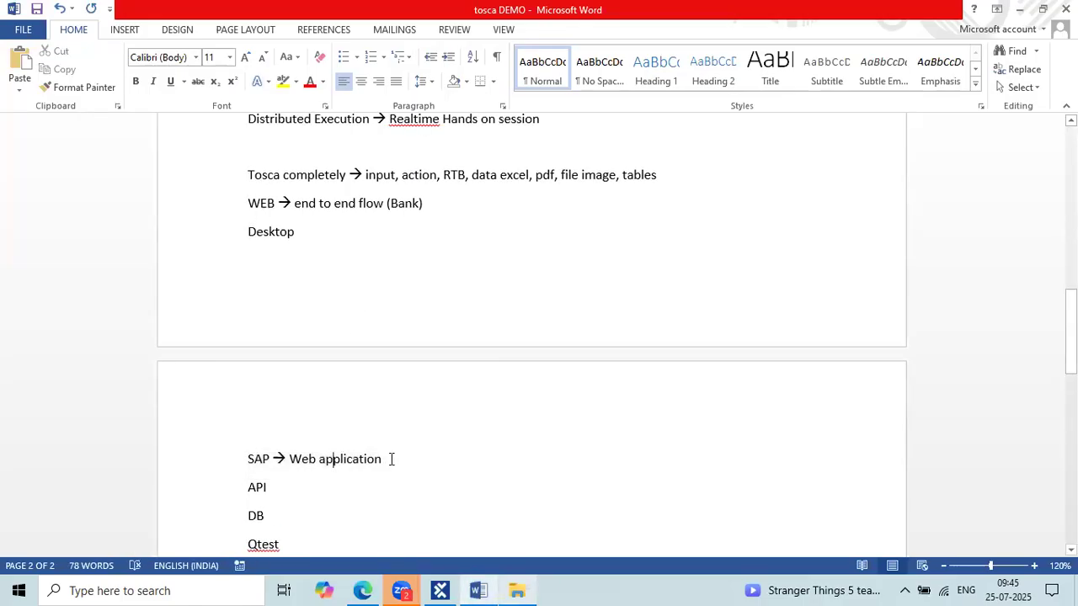
triple_click(256, 462)
left_click(327, 462)
left_click(399, 269)
left_click(432, 398)
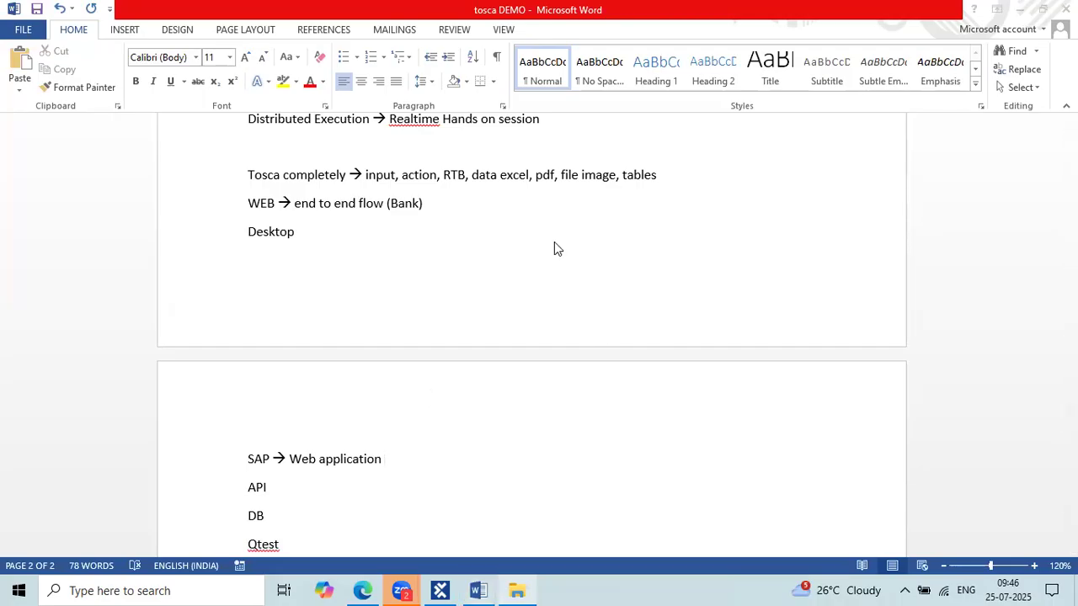
scroll(554, 244, "up", 1)
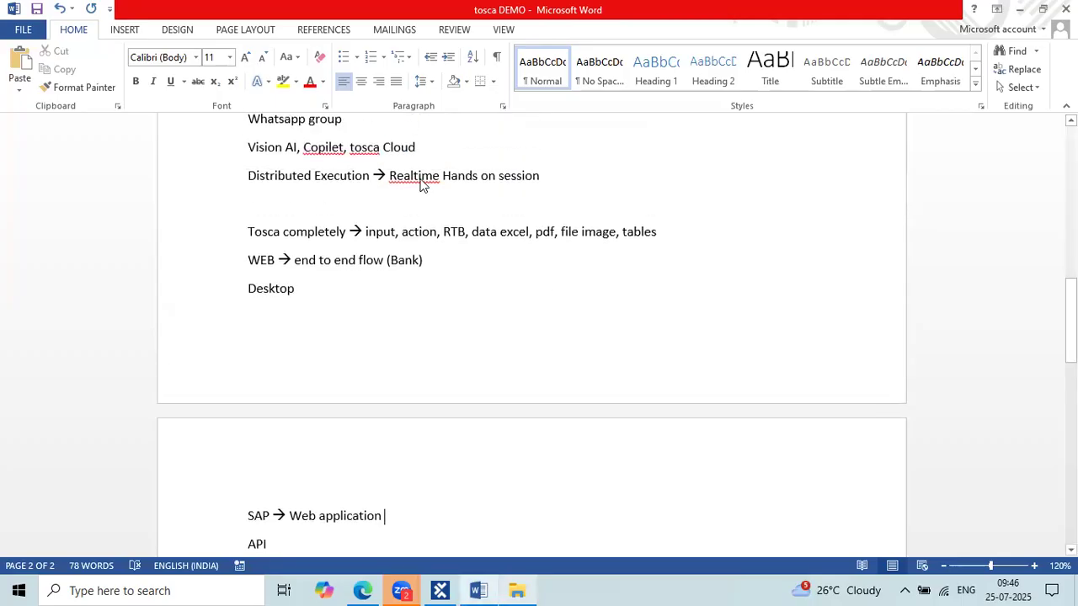
right_click(421, 184)
left_click(474, 197)
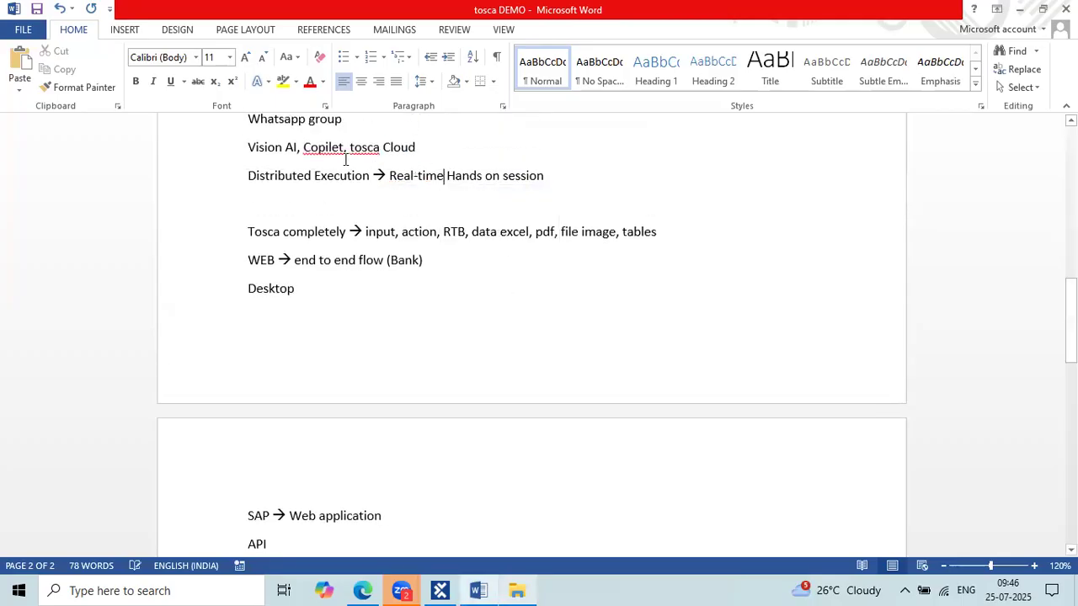
right_click(326, 146)
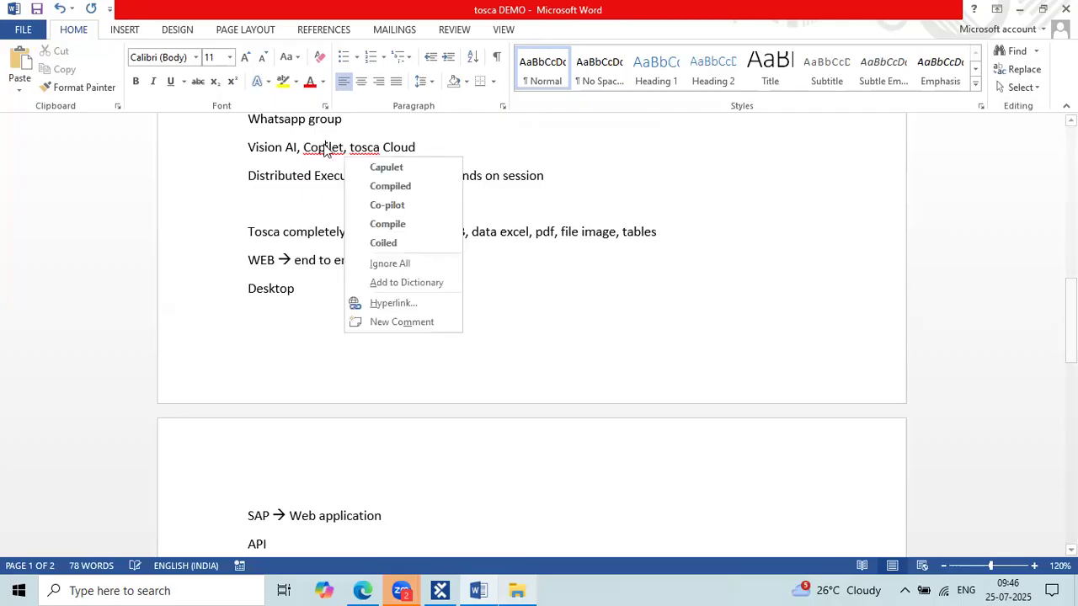
left_click(423, 205)
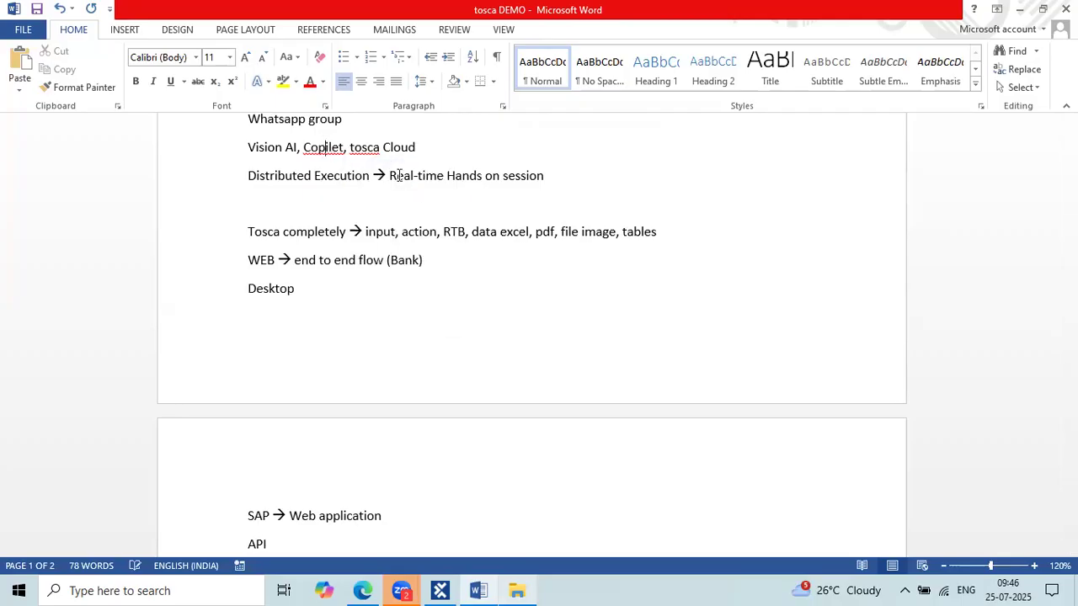
right_click(372, 156)
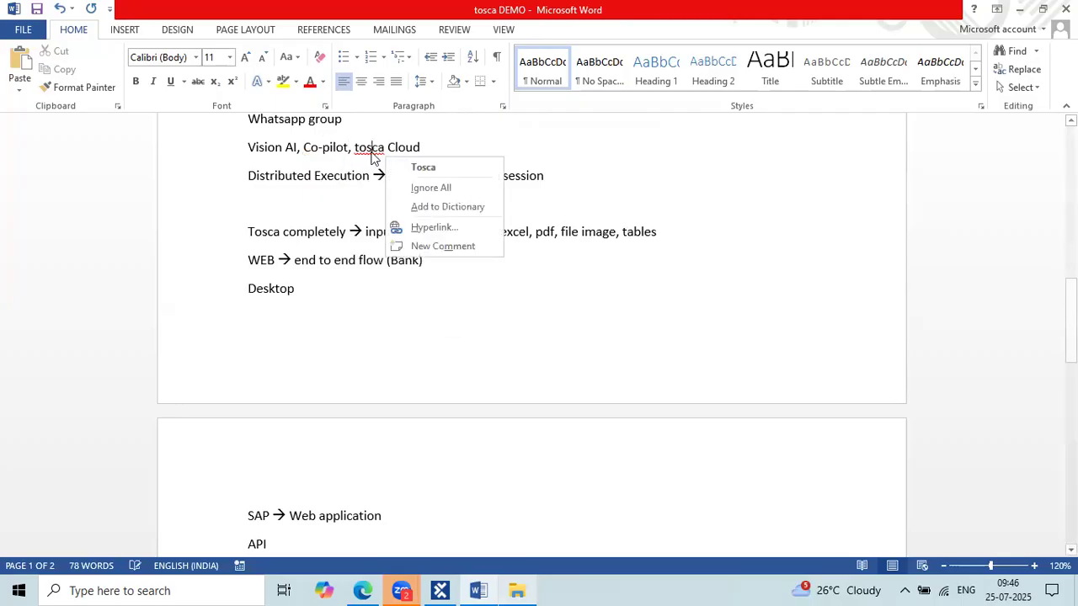
left_click(448, 169)
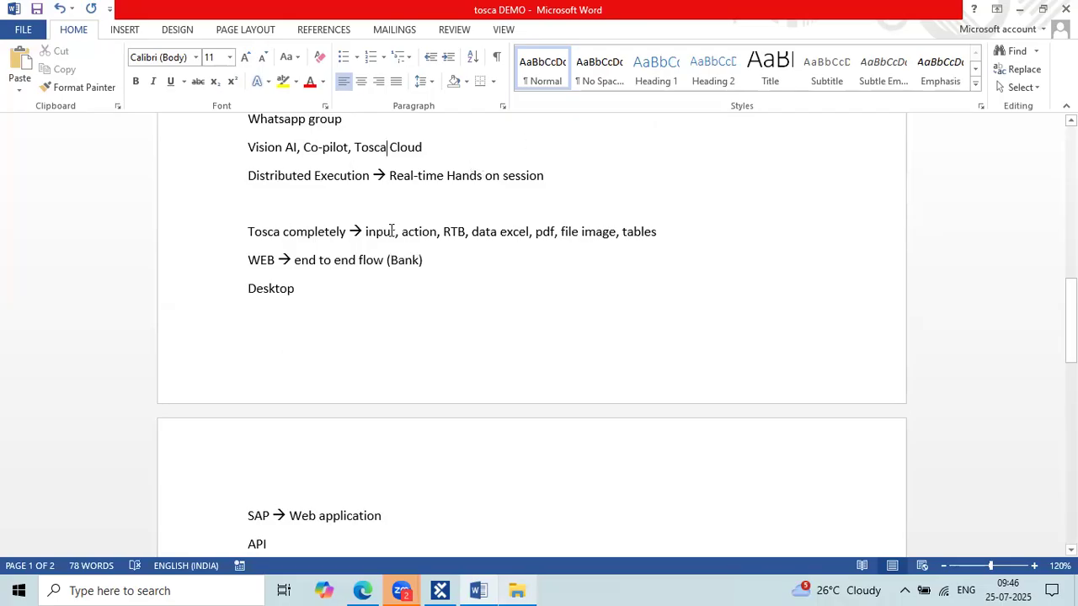
scroll(336, 214, "up", 2)
left_click_drag(296, 187, 241, 185)
left_click(404, 190)
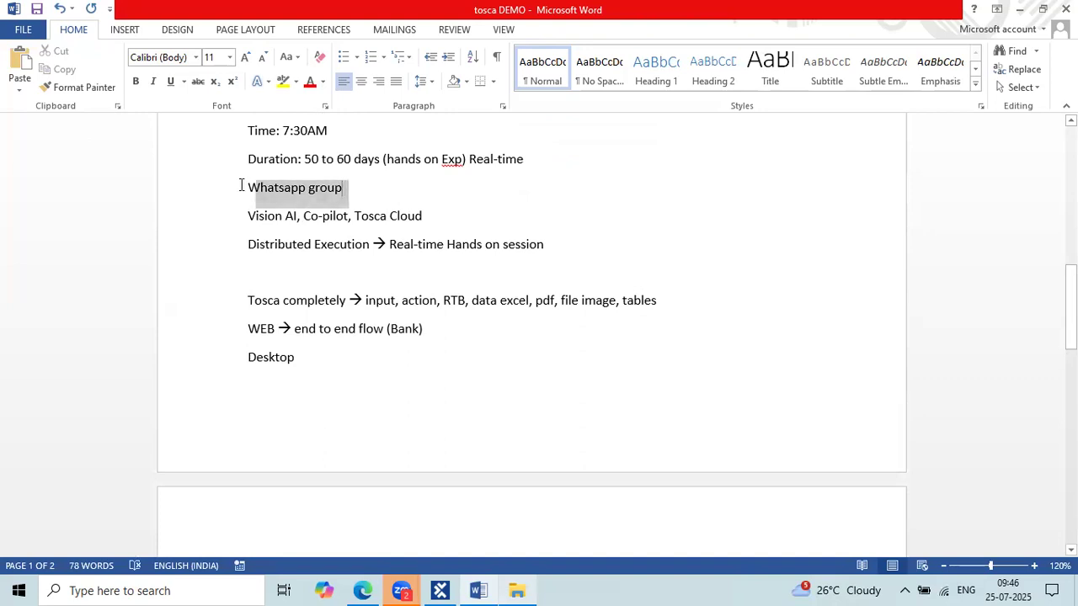
left_click(366, 270)
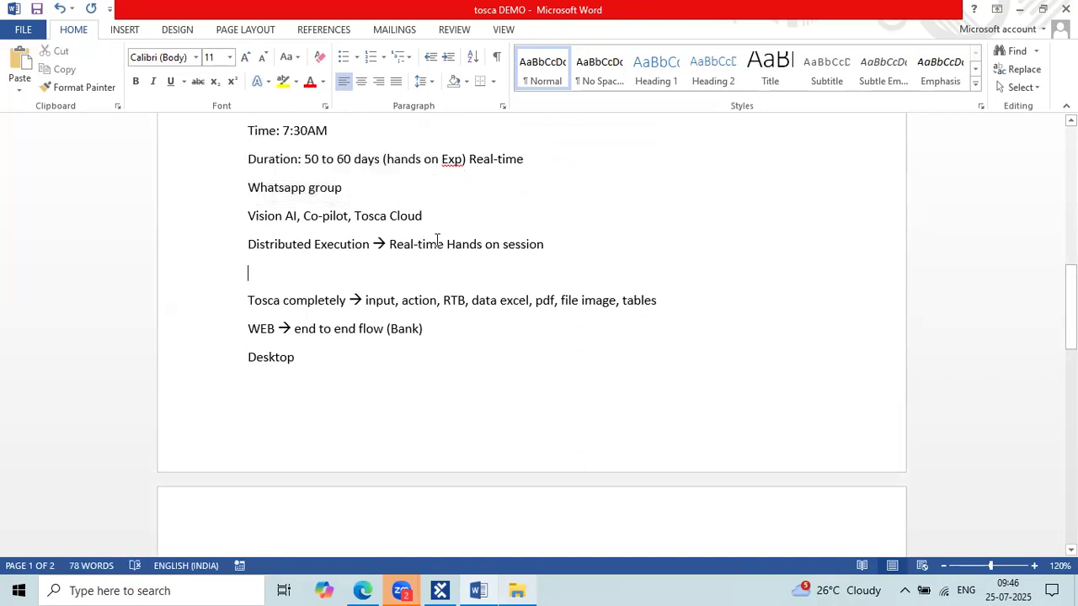
scroll(370, 347, "down", 3)
scroll(370, 346, "up", 2)
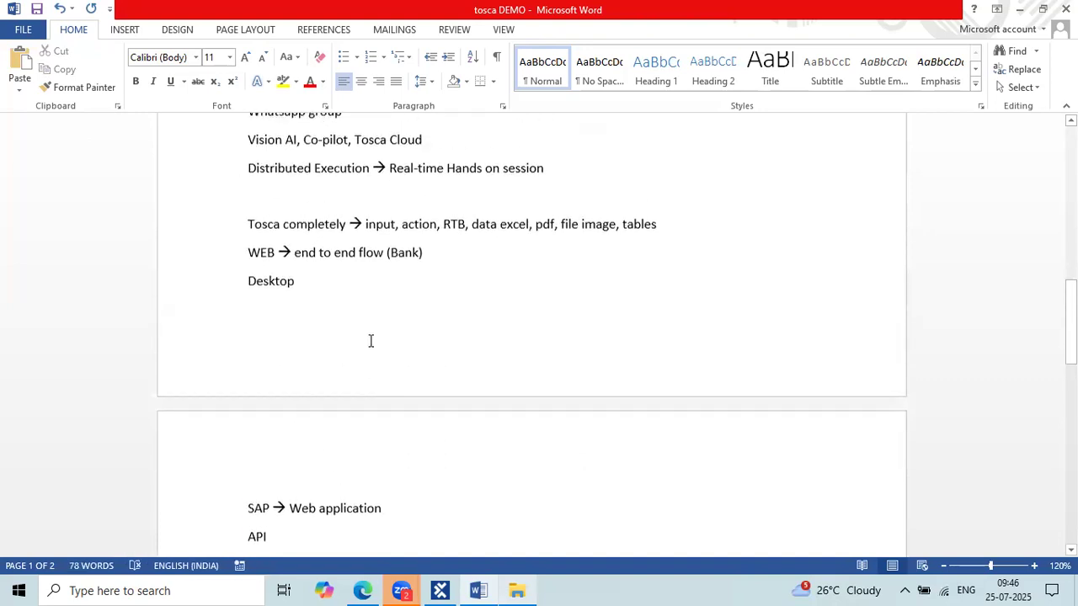
left_click_drag(286, 220, 244, 193)
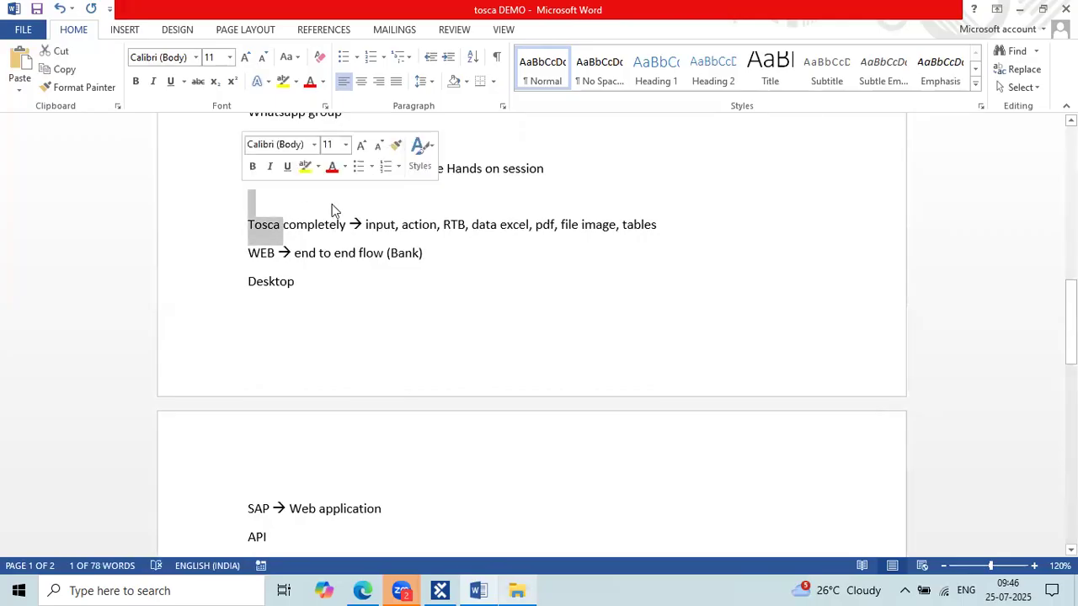
left_click(269, 197)
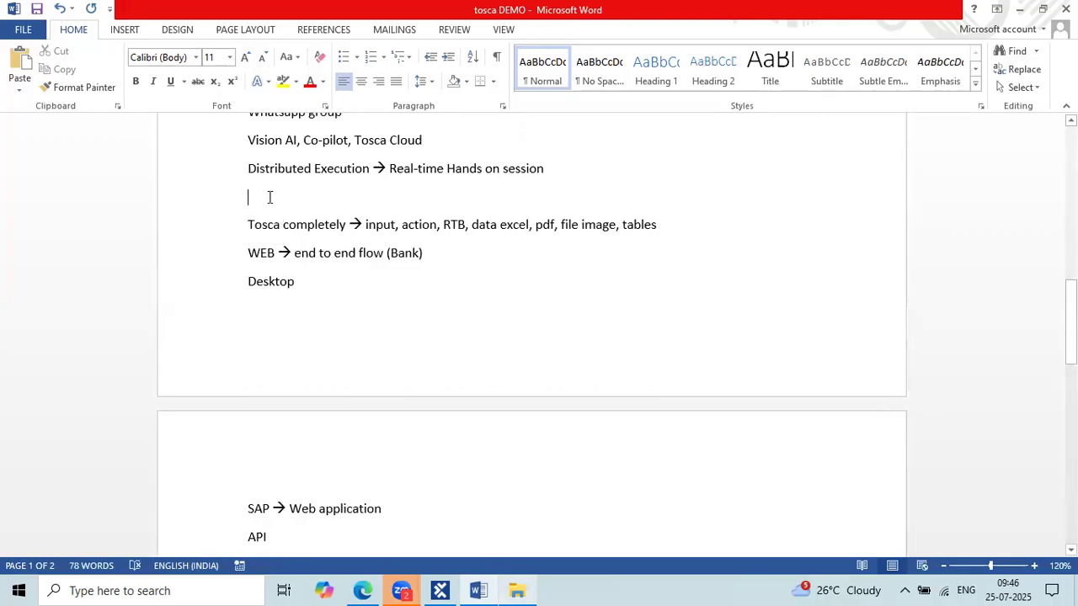
scroll(269, 197, "up", 2)
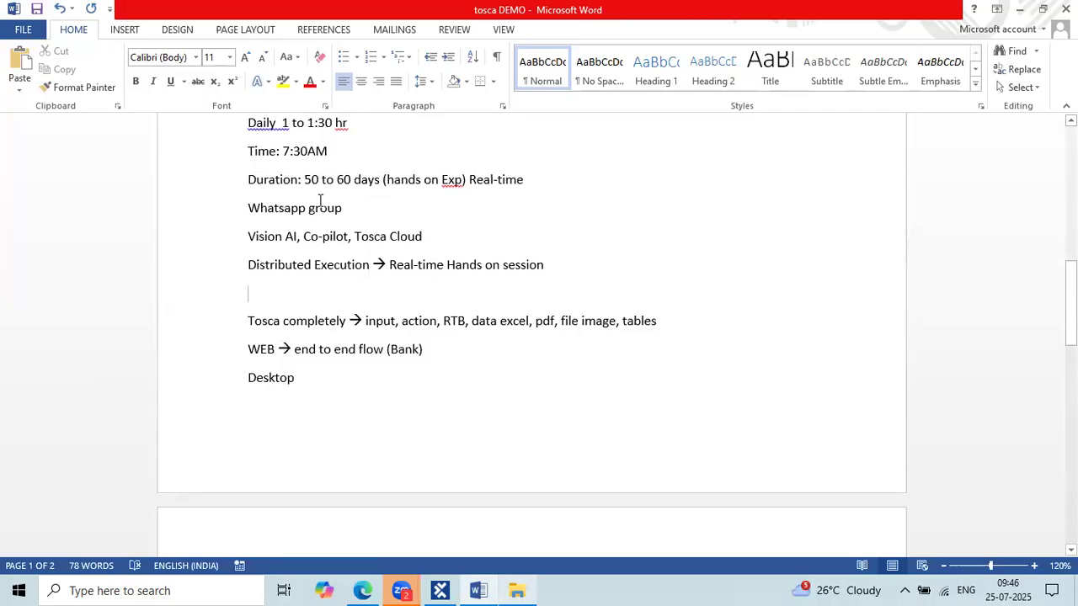
scroll(320, 200, "up", 1)
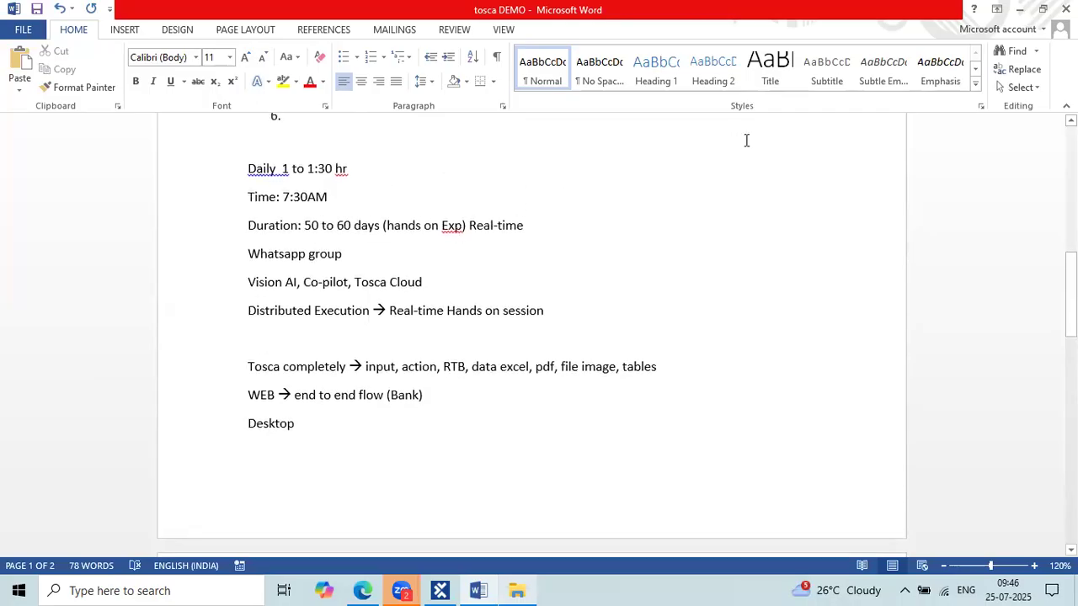
left_click(837, 104)
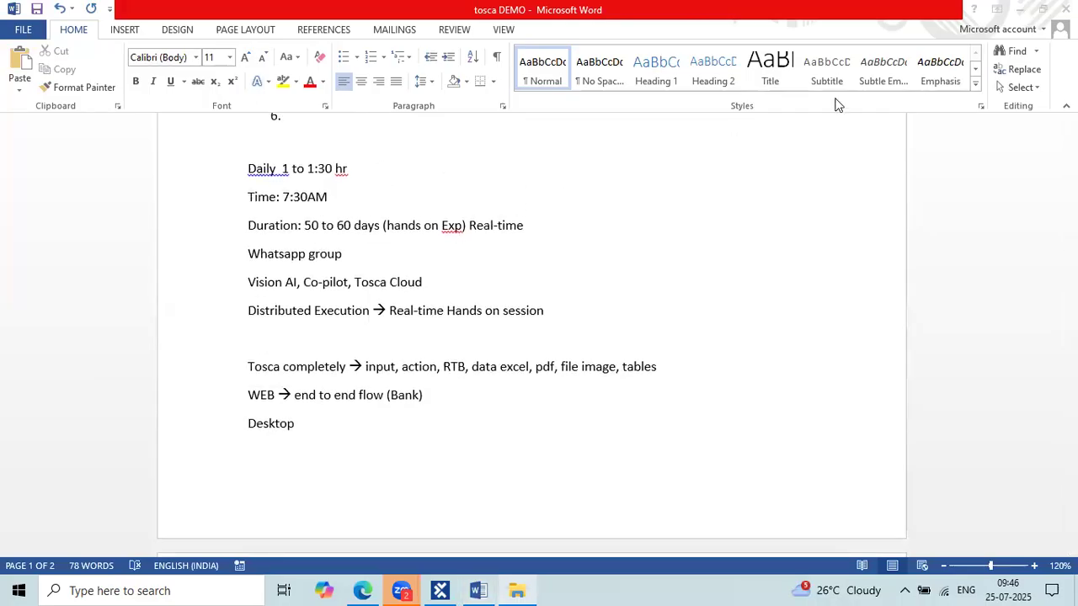
left_click(694, 345)
scroll(694, 345, "down", 1)
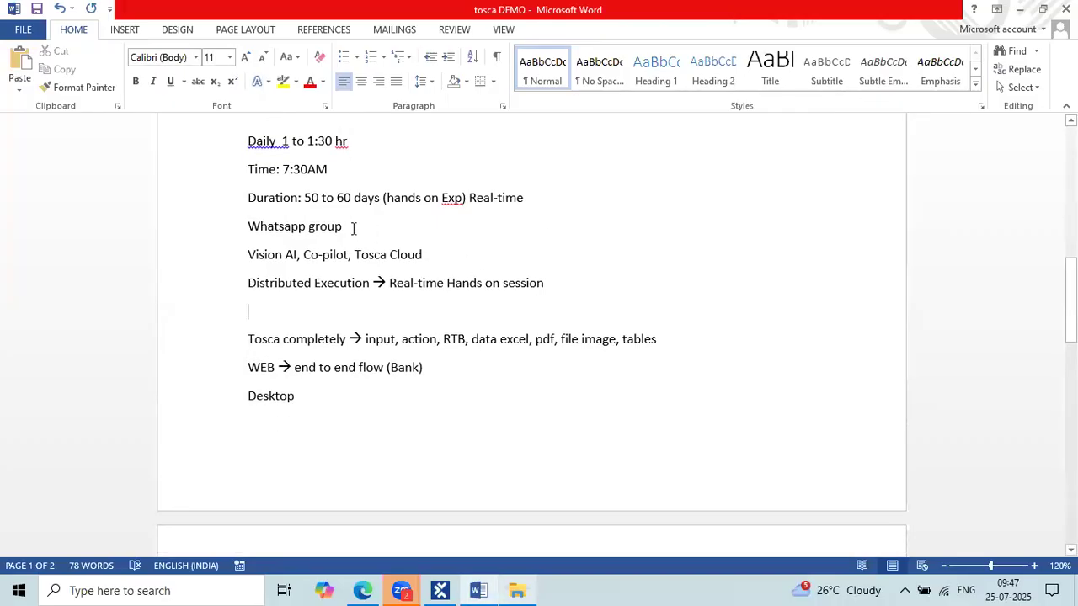
triple_click(251, 226)
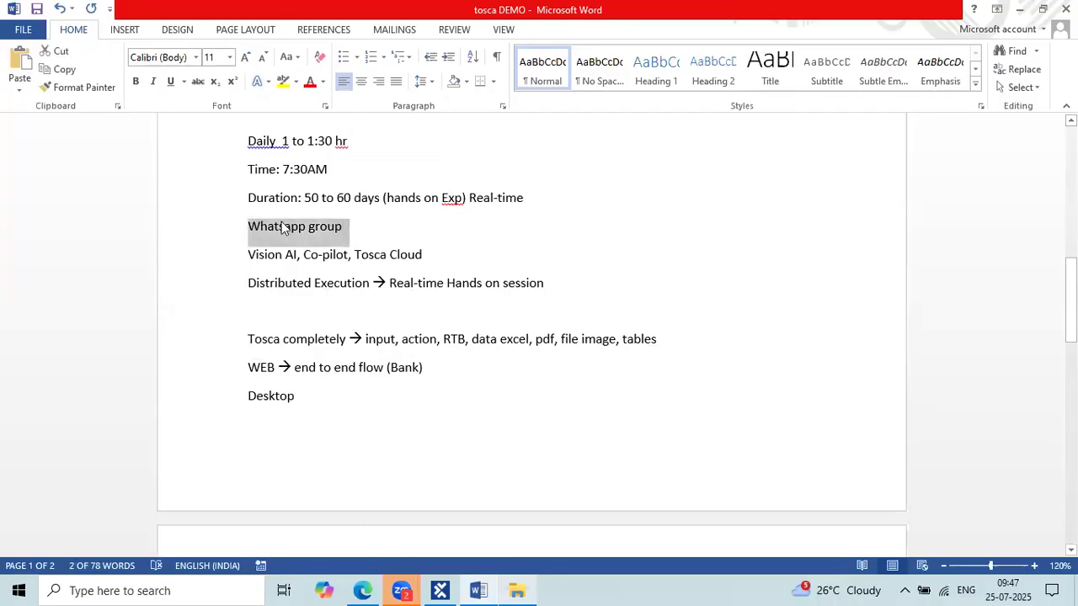
left_click(371, 232)
left_click_drag(345, 225, 245, 223)
left_click(343, 226)
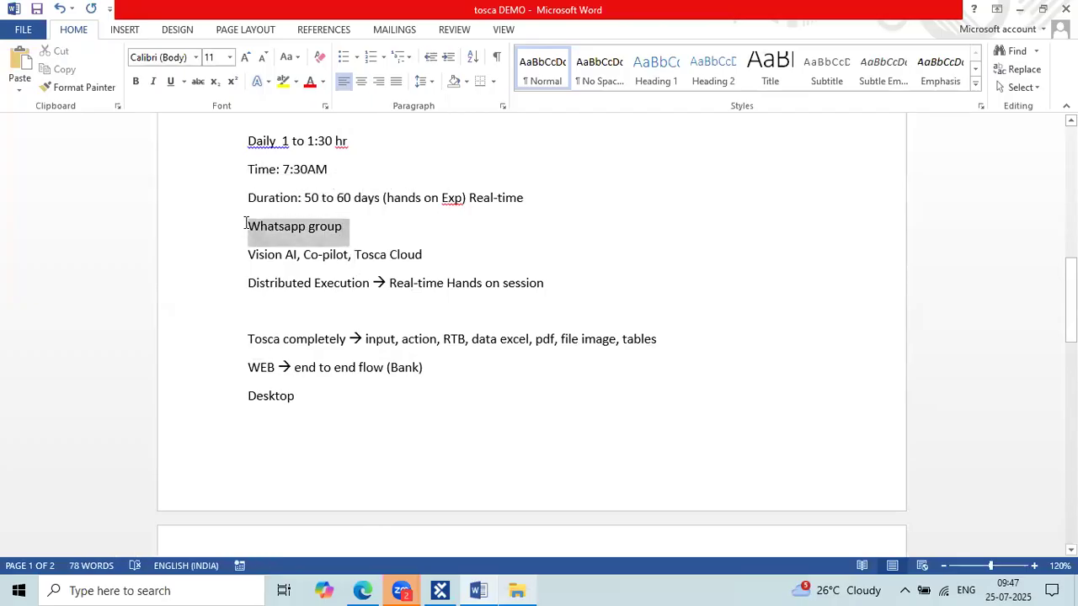
left_click(291, 227)
left_click(363, 219)
left_click_drag(363, 219, 233, 235)
left_click(330, 228)
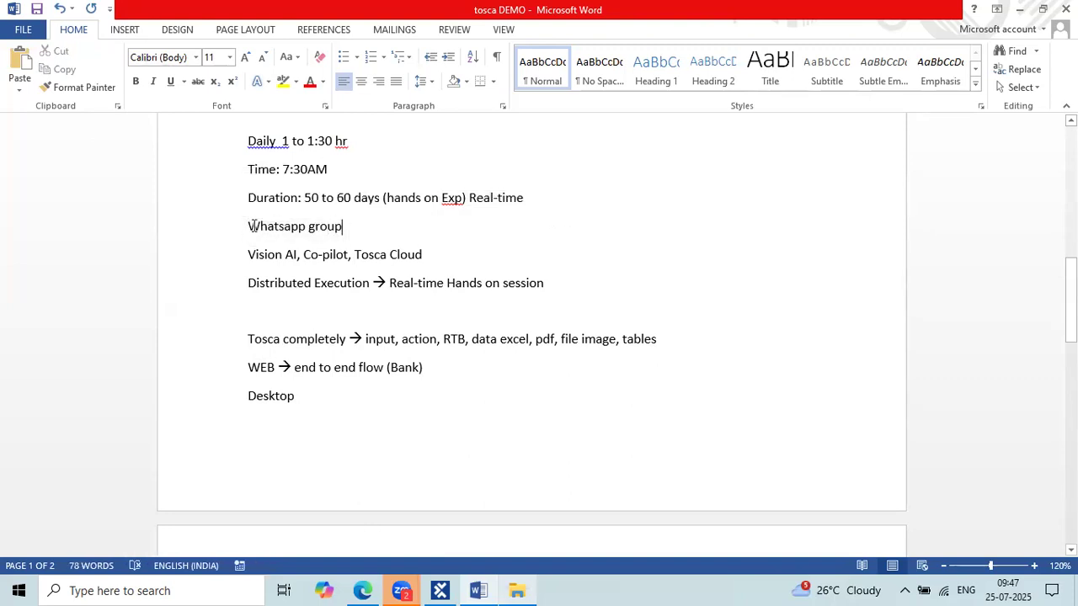
left_click(228, 233)
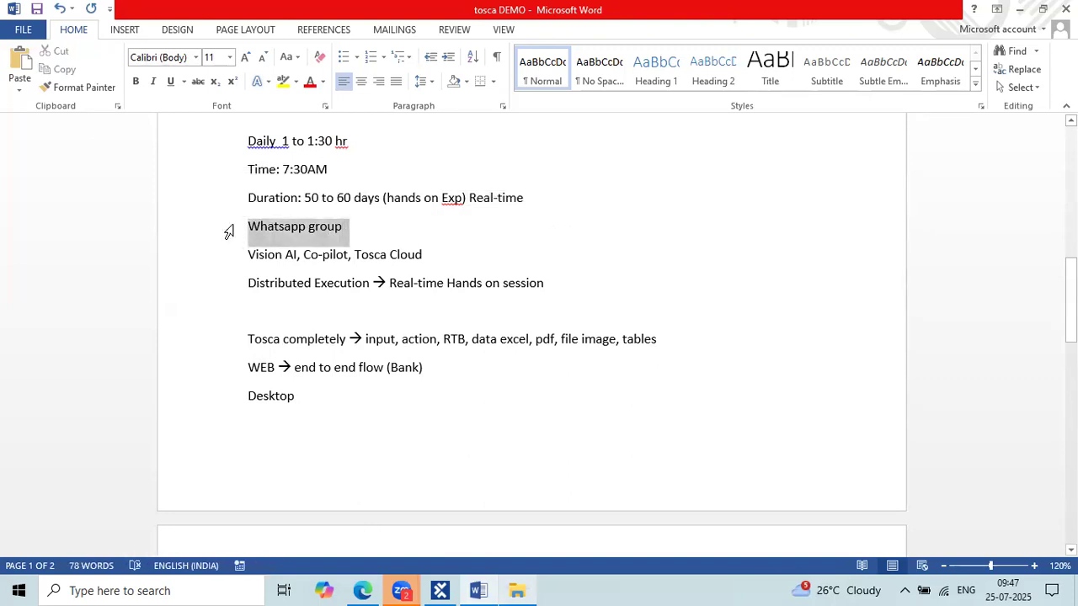
left_click(423, 337)
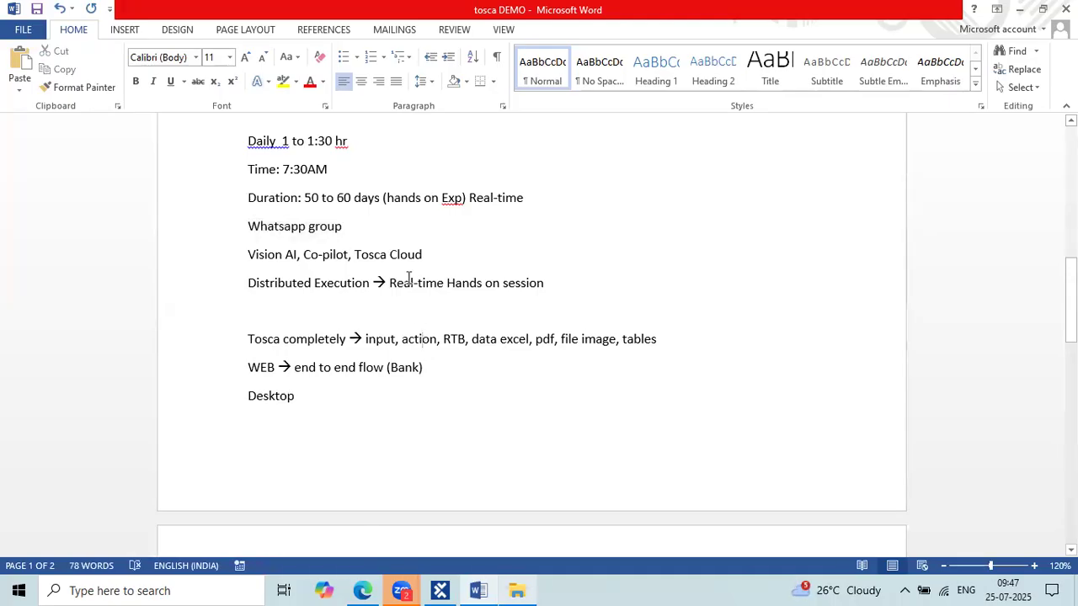
left_click_drag(345, 227, 250, 225)
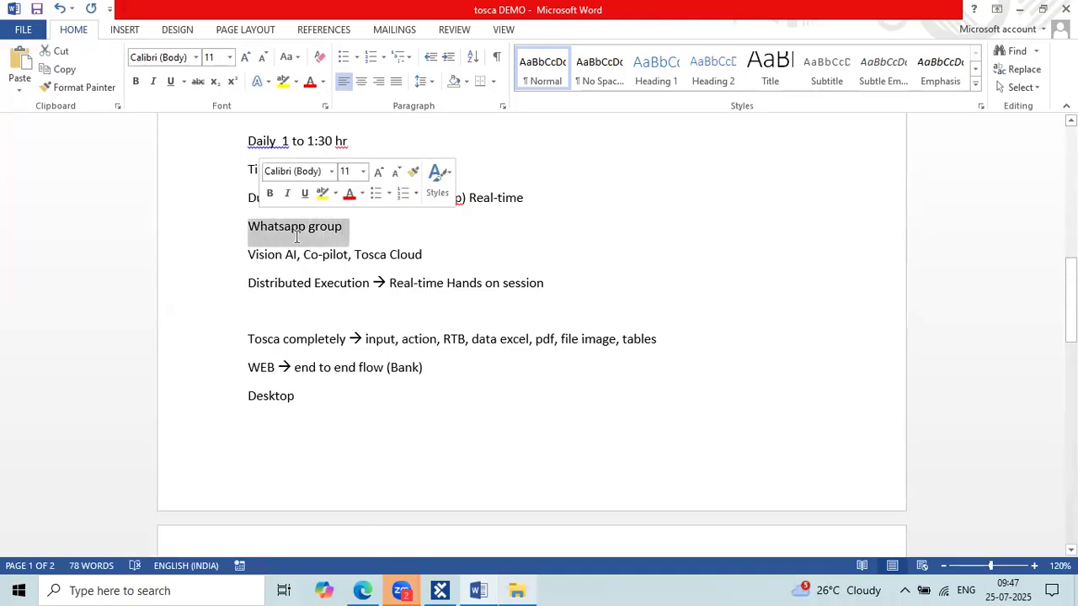
left_click(442, 298)
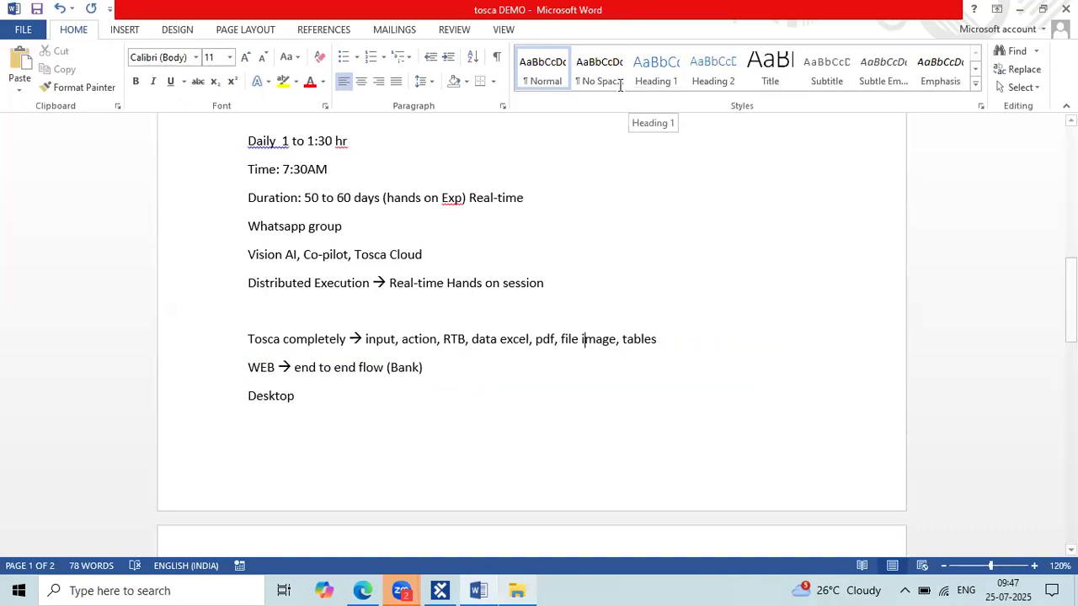
Scroll through the registration steps and diagram in the tosca DEMO notes.
left_click(659, 332)
scroll(659, 332, "down", 3)
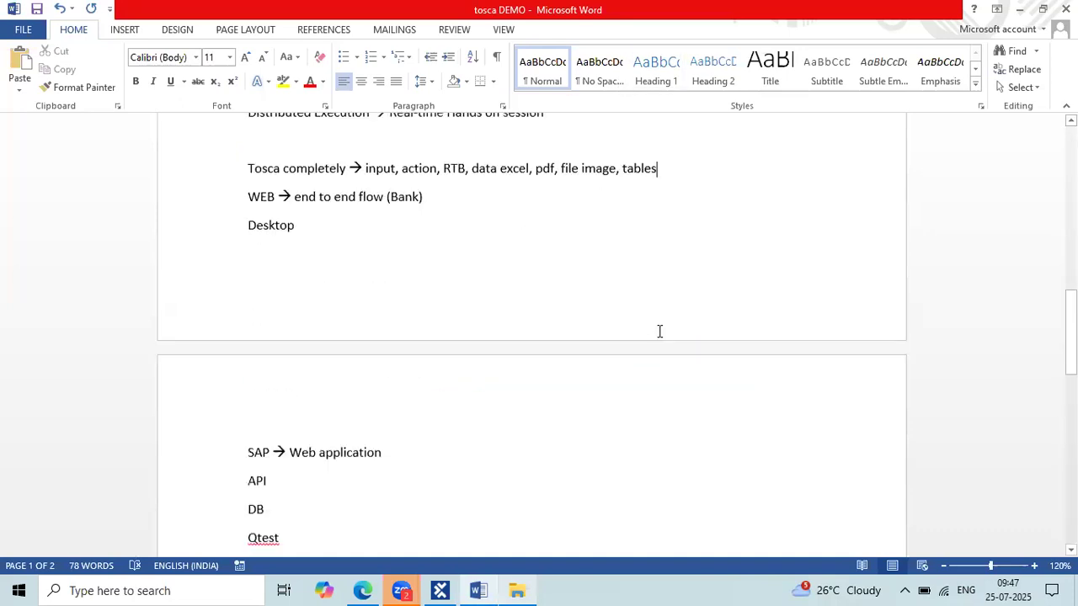
scroll(660, 332, "up", 8)
scroll(662, 332, "up", 5)
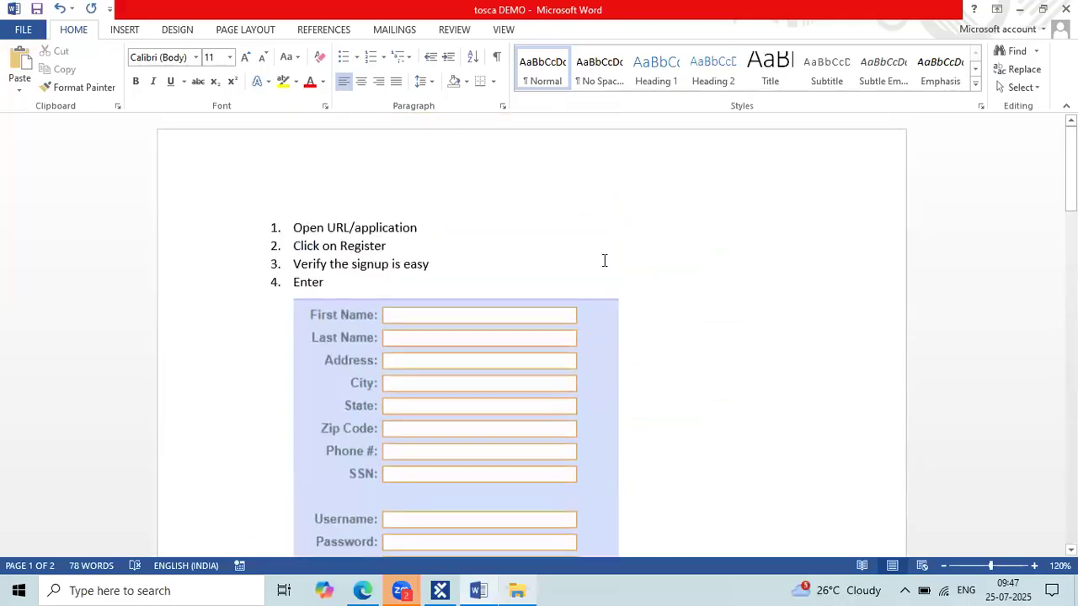
scroll(604, 261, "down", 6)
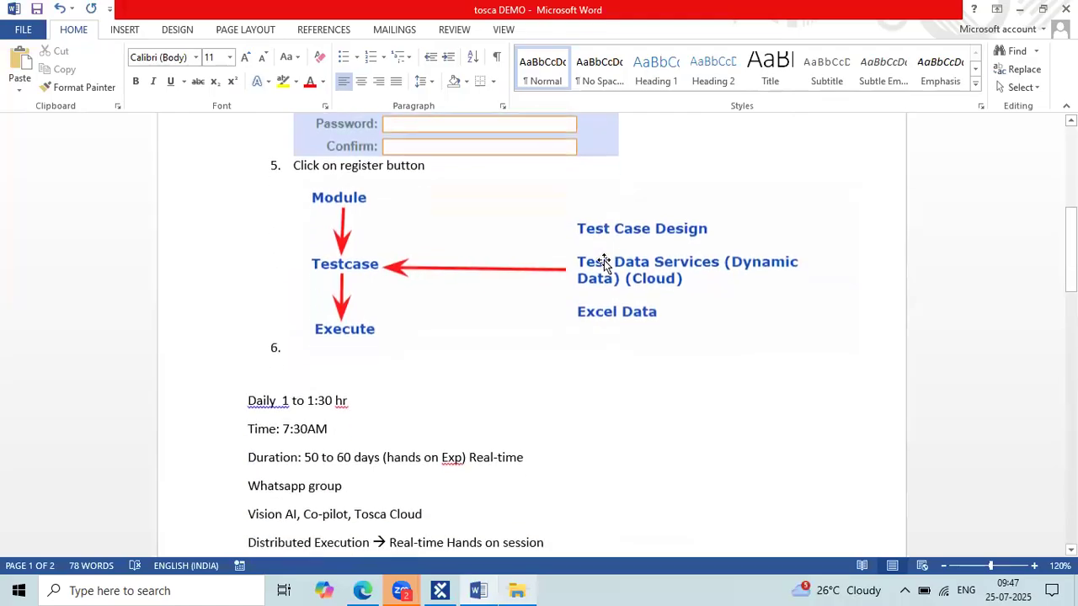
scroll(604, 261, "down", 2)
Bring up the parabank Registration test case in Tosca Commander, then return to Word with Alt+Tab.
left_click(441, 590)
left_click(441, 590)
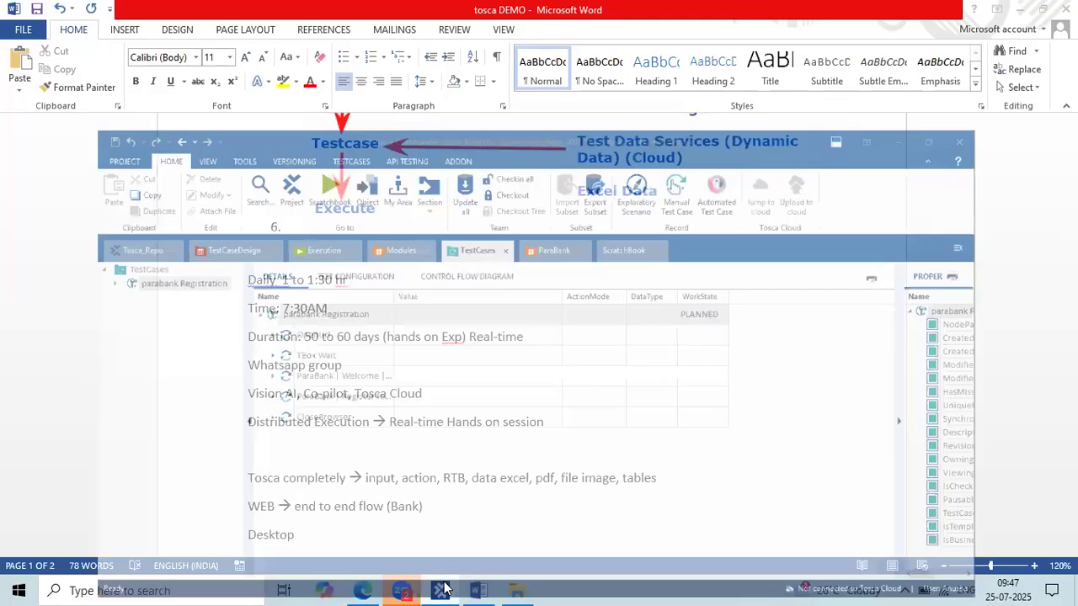
left_click(442, 590)
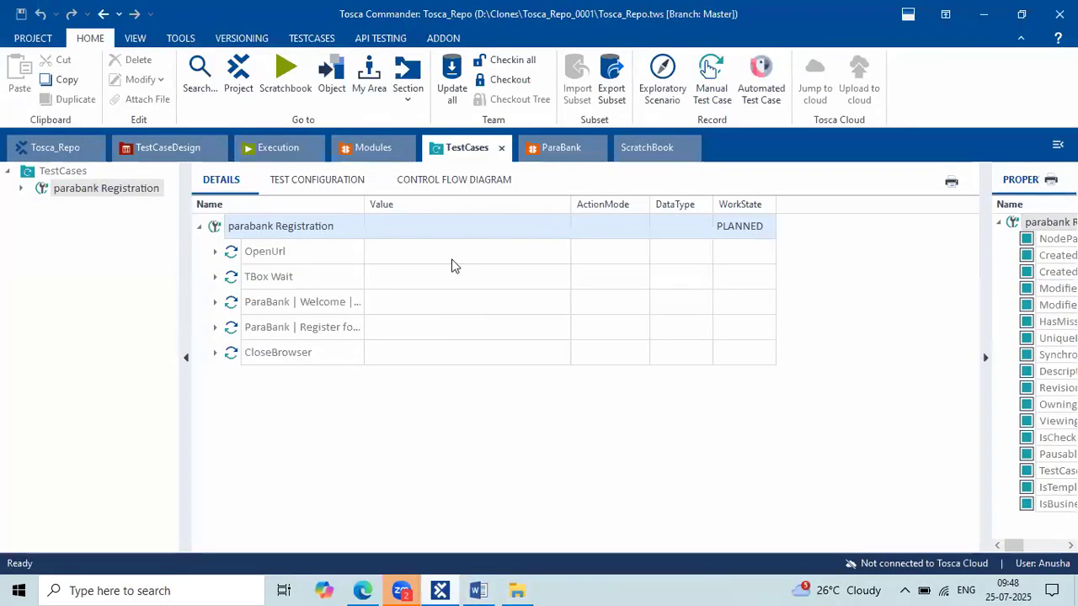
key("alt+Tab")
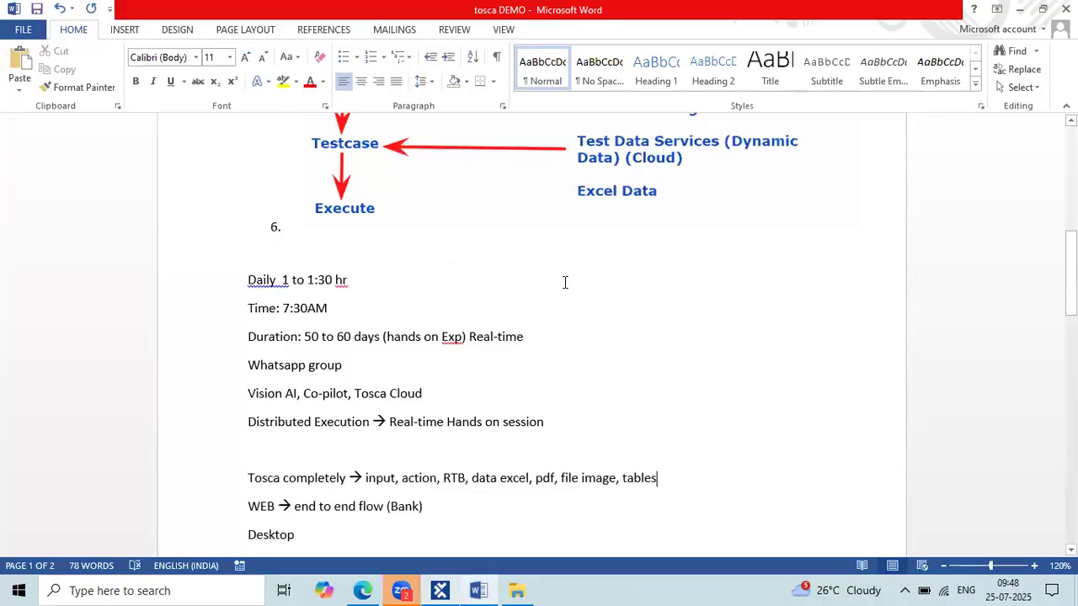
scroll(458, 546, "down", 2)
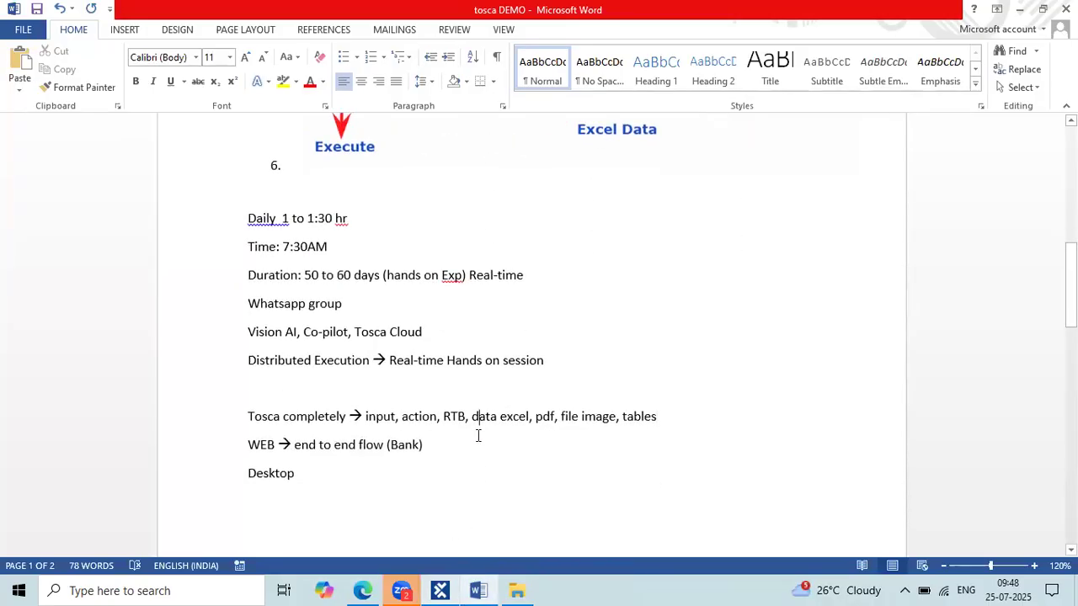
scroll(477, 436, "down", 2)
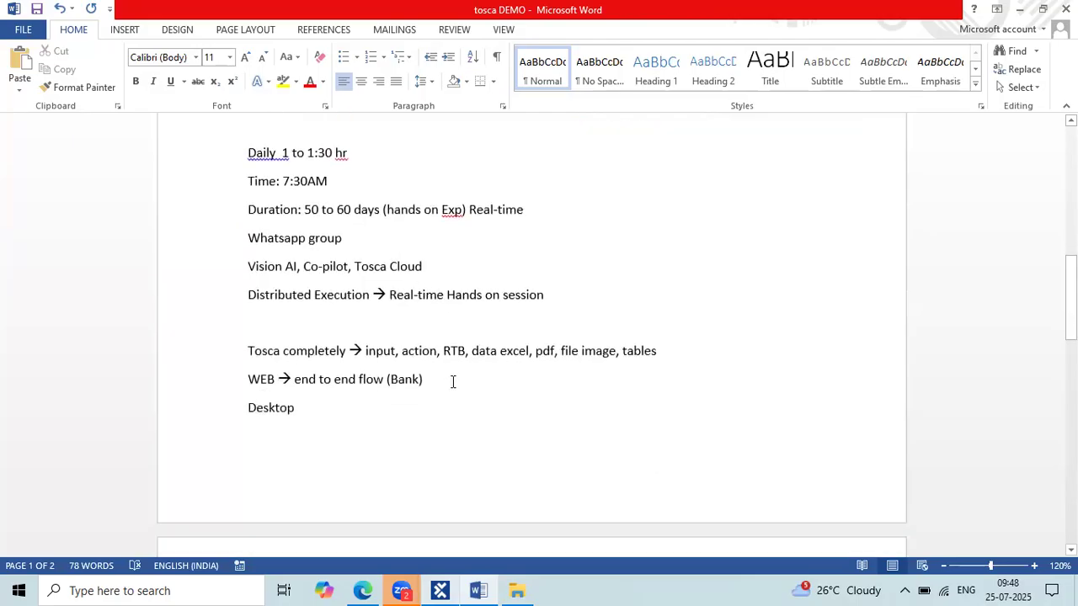
left_click_drag(423, 379, 353, 429)
left_click(359, 405)
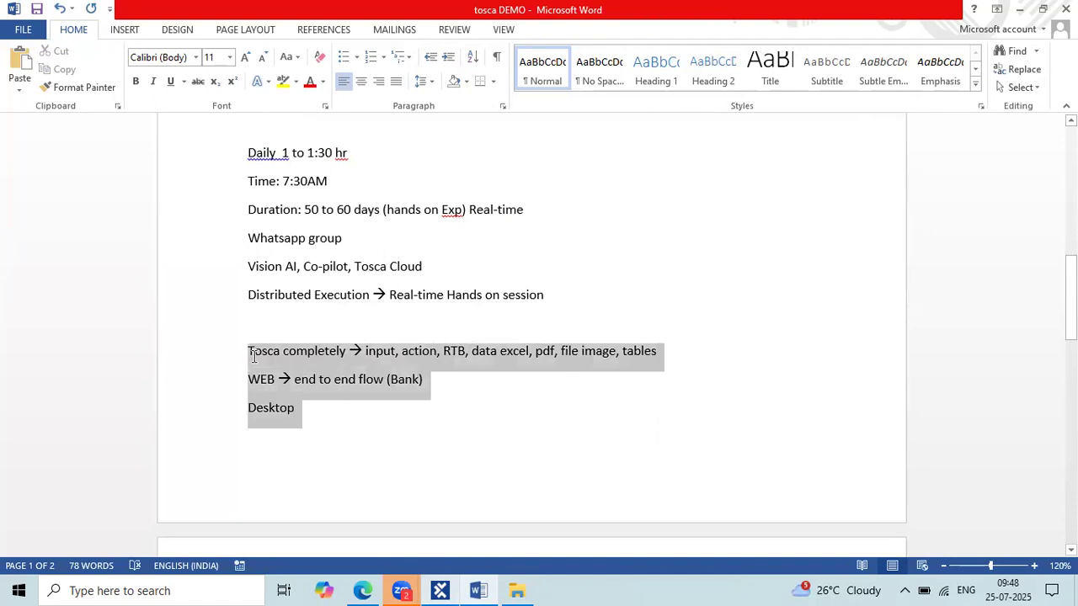
left_click(352, 429)
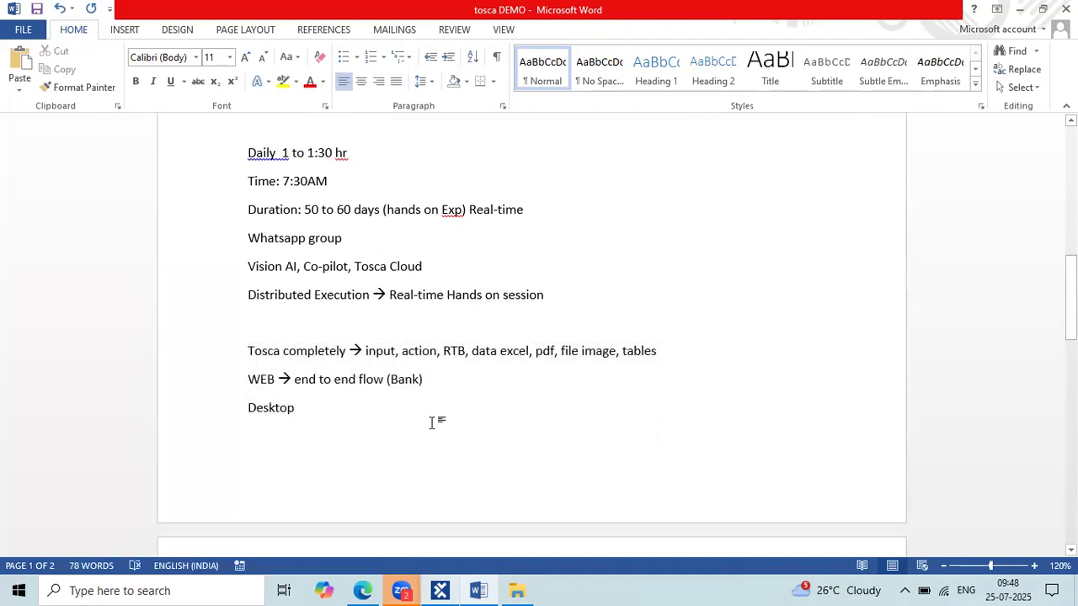
scroll(432, 430, "down", 1)
scroll(432, 430, "down", 5)
scroll(432, 429, "up", 2)
scroll(432, 430, "up", 12)
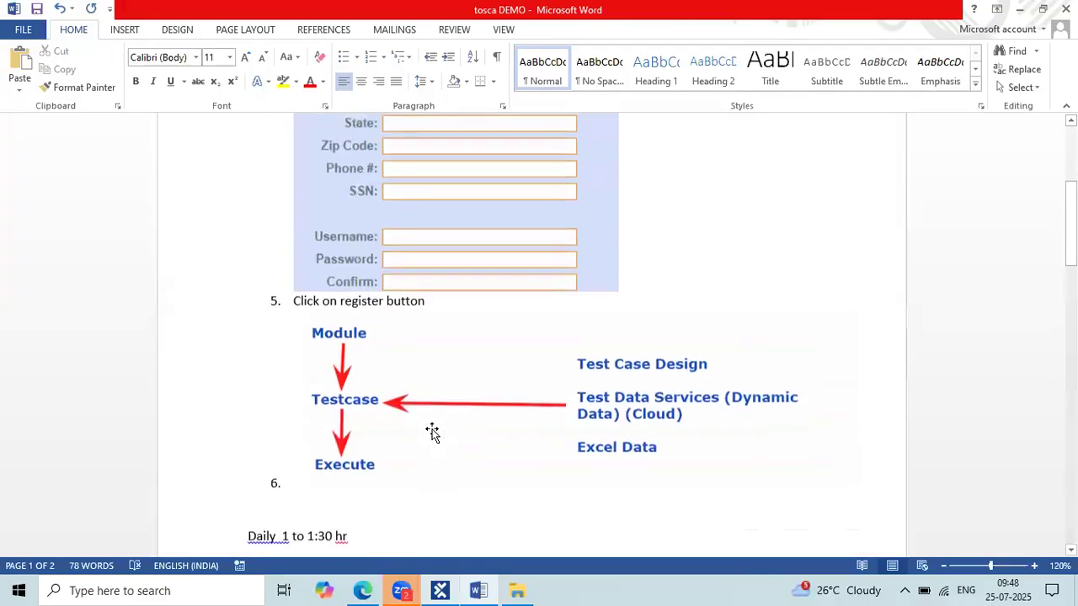
scroll(432, 431, "up", 5)
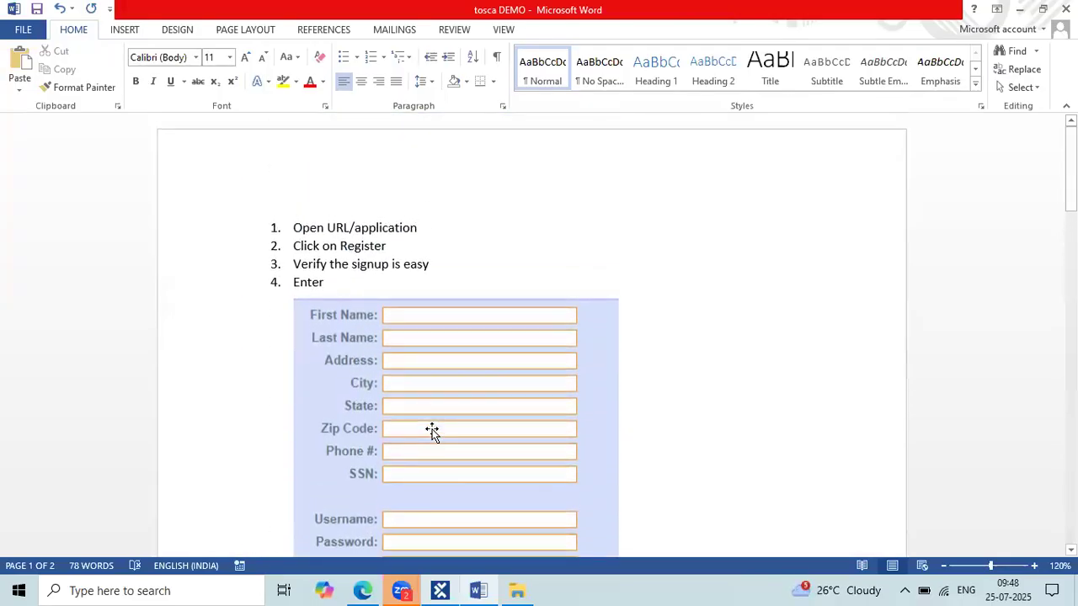